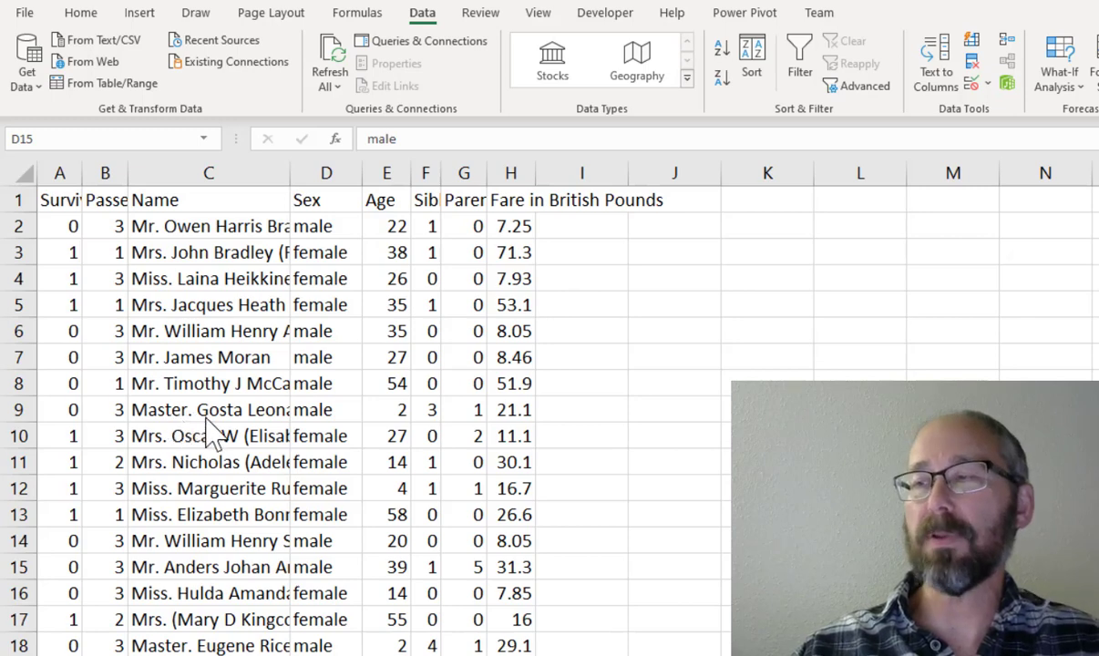
Insert a new column between the Name and Sex columns and give it the header Location
{"action": "scroll", "coordinate": [159, 437], "scroll_direction": "down", "scroll_amount": 2}
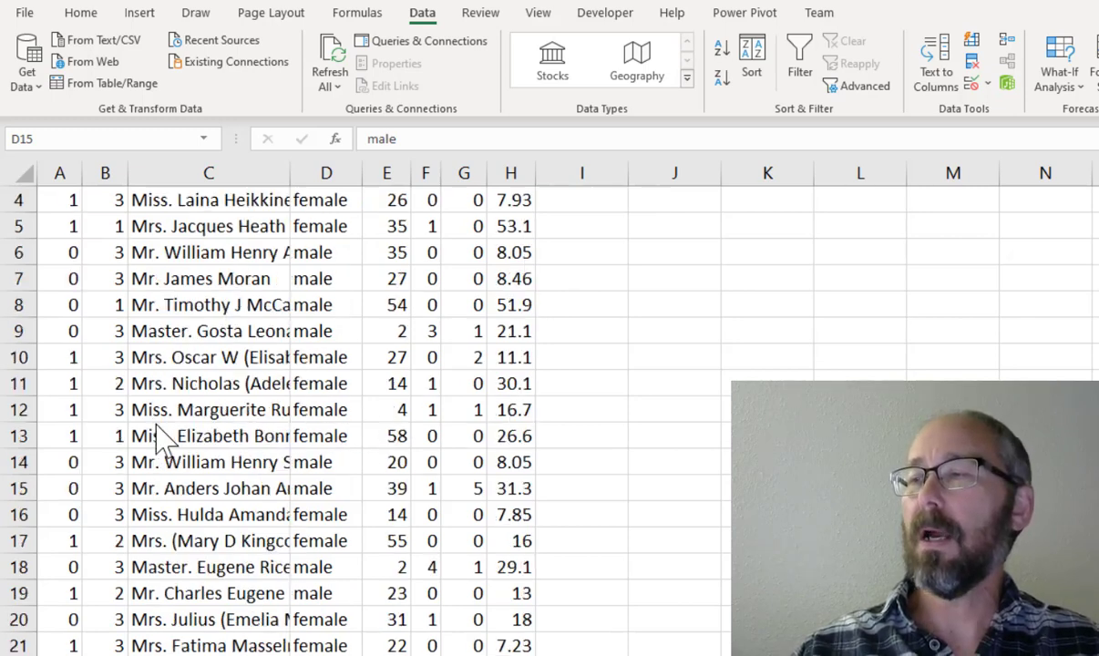
{"action": "scroll", "coordinate": [159, 437], "scroll_direction": "down", "scroll_amount": 5}
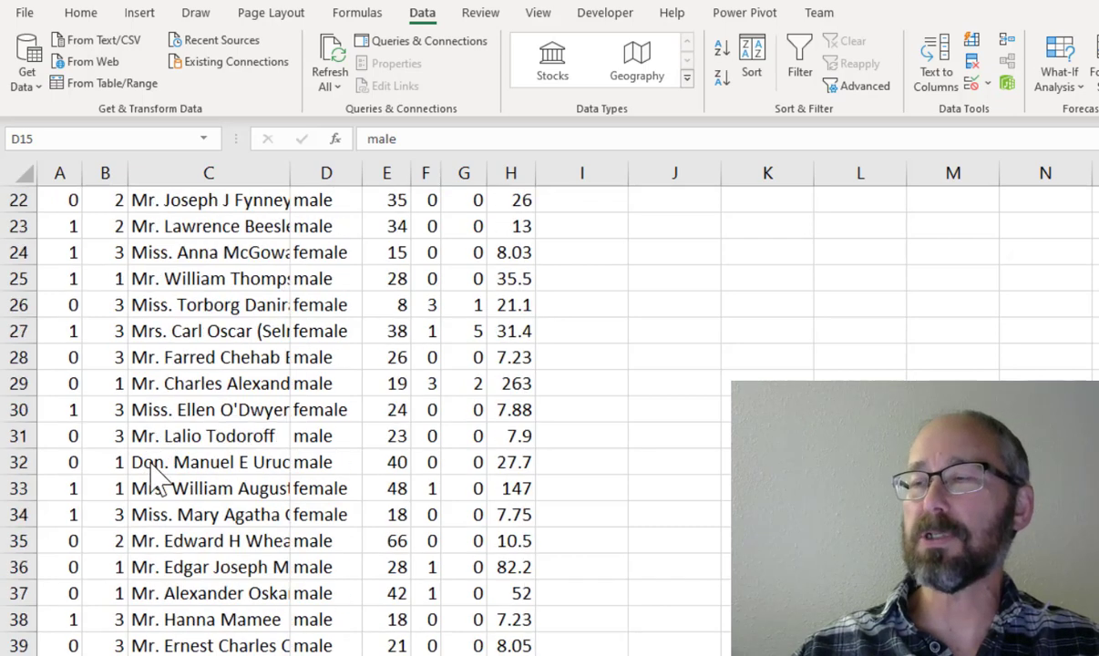
{"action": "scroll", "coordinate": [182, 466], "scroll_direction": "down", "scroll_amount": 1}
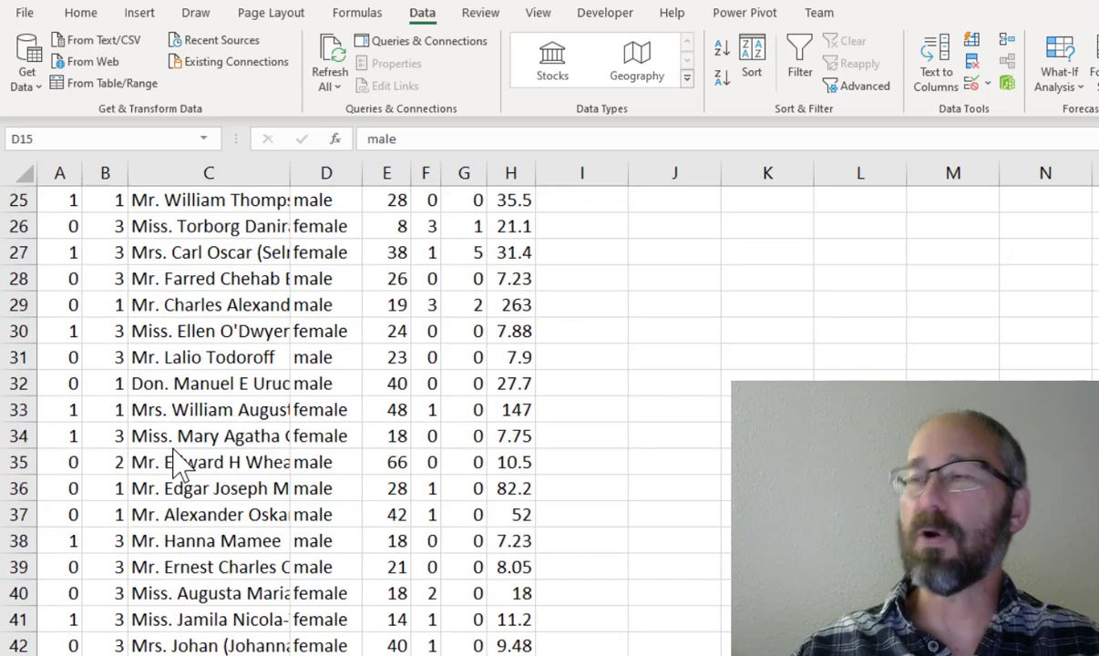
{"action": "scroll", "coordinate": [182, 460], "scroll_direction": "up", "scroll_amount": 8}
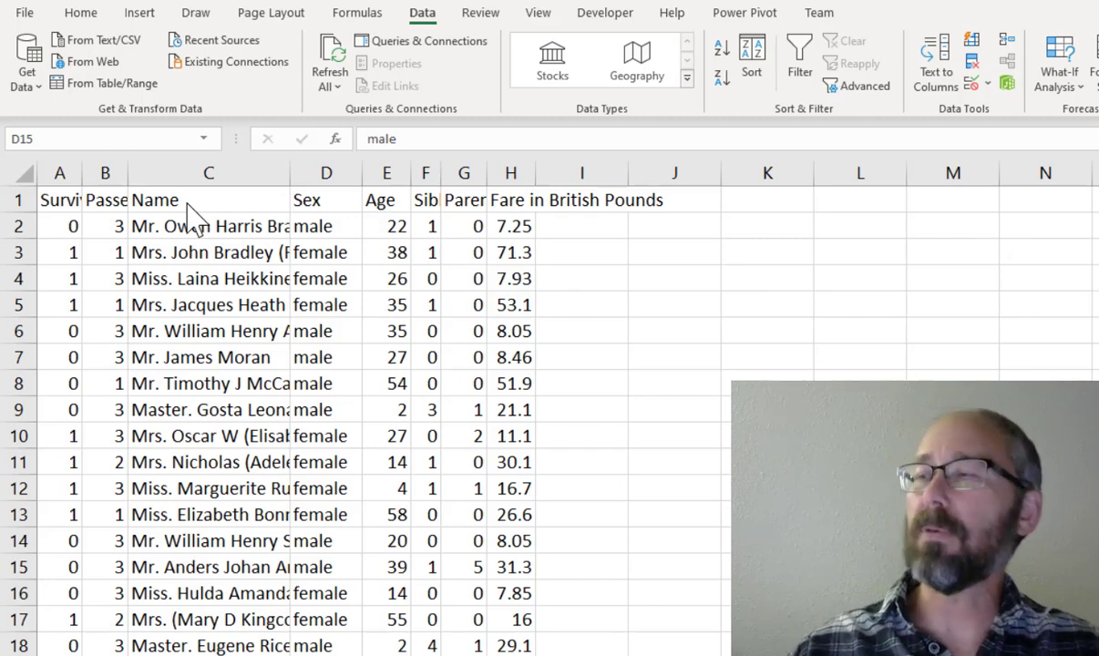
{"action": "left_click", "coordinate": [321, 171]}
{"action": "right_click", "coordinate": [319, 173]}
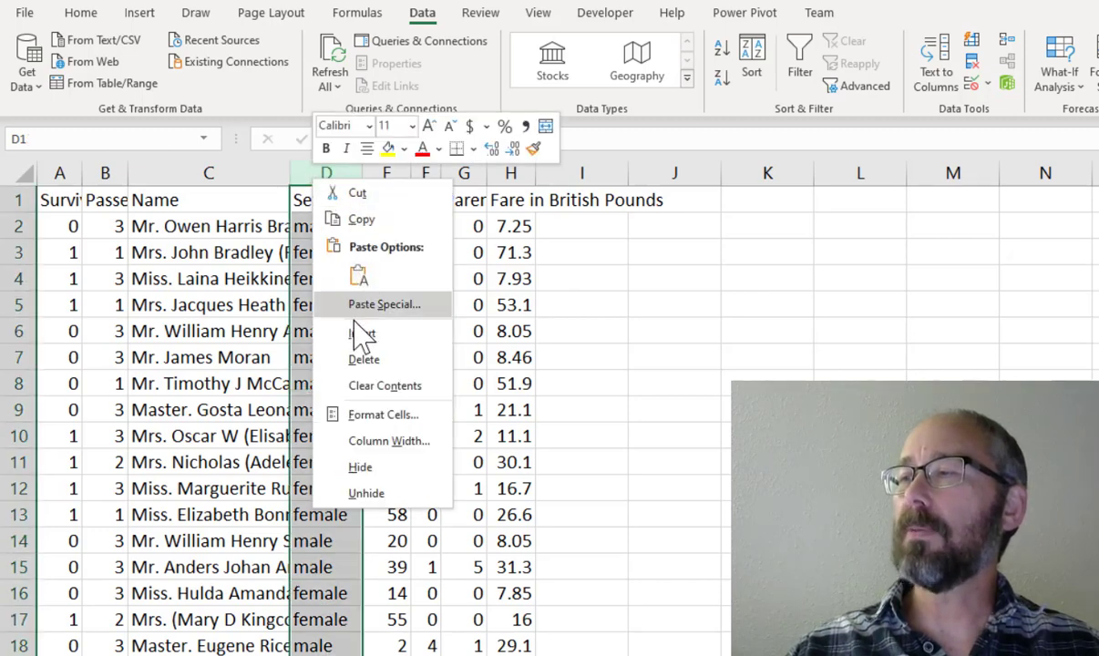
{"action": "left_click", "coordinate": [362, 333]}
{"action": "left_click", "coordinate": [321, 205]}
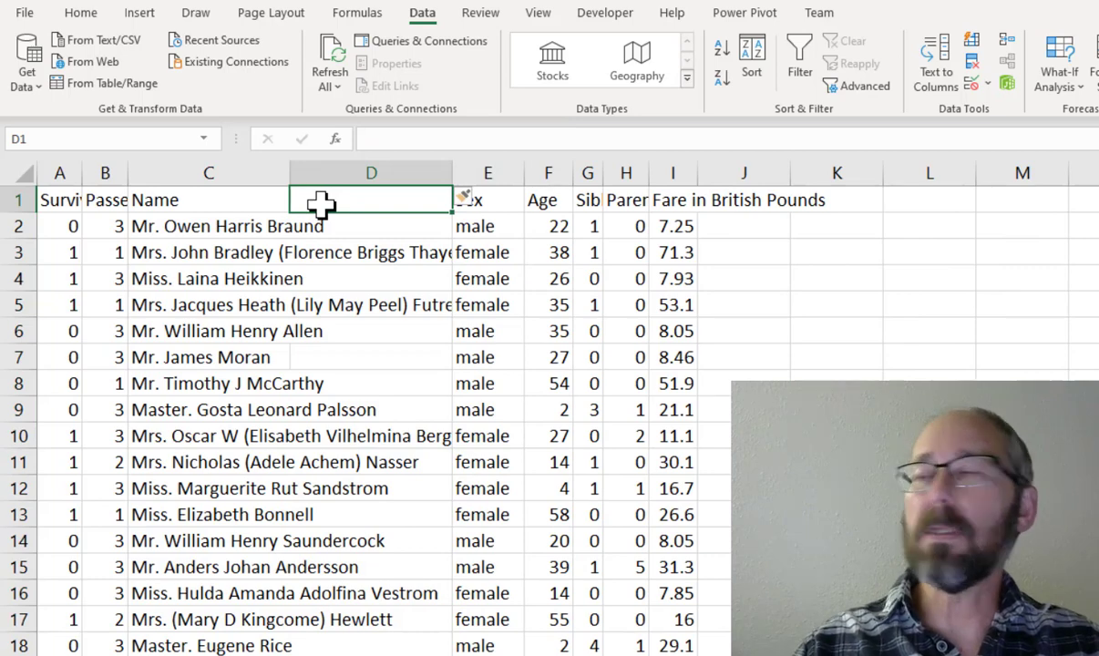
{"action": "type", "text": "Location"}
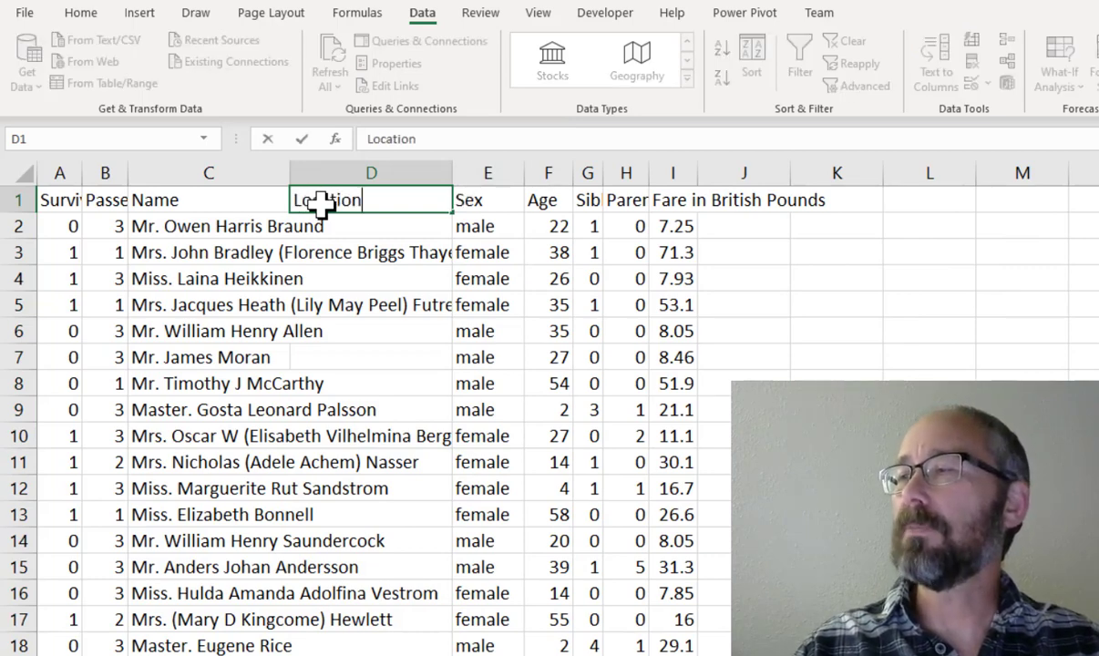
{"action": "key", "text": "Return"}
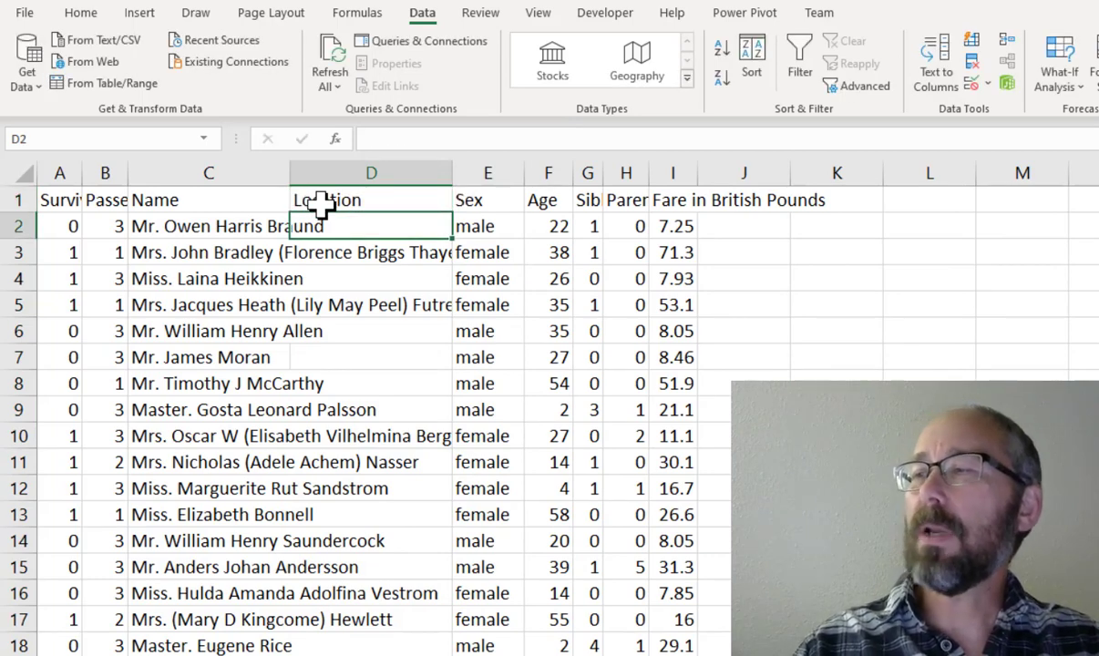
Enter the formula =FIND(" ",C2) in cell D2 to locate the first space in the name
{"action": "type", "text": "=f"}
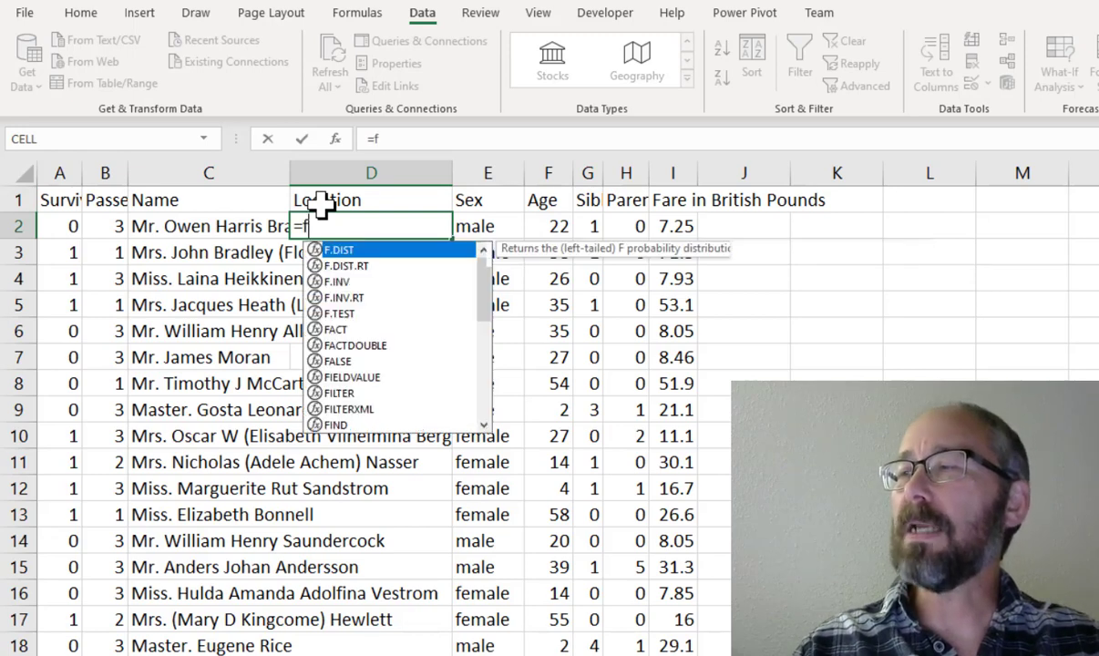
{"action": "type", "text": "ind"}
{"action": "key", "text": "Tab"}
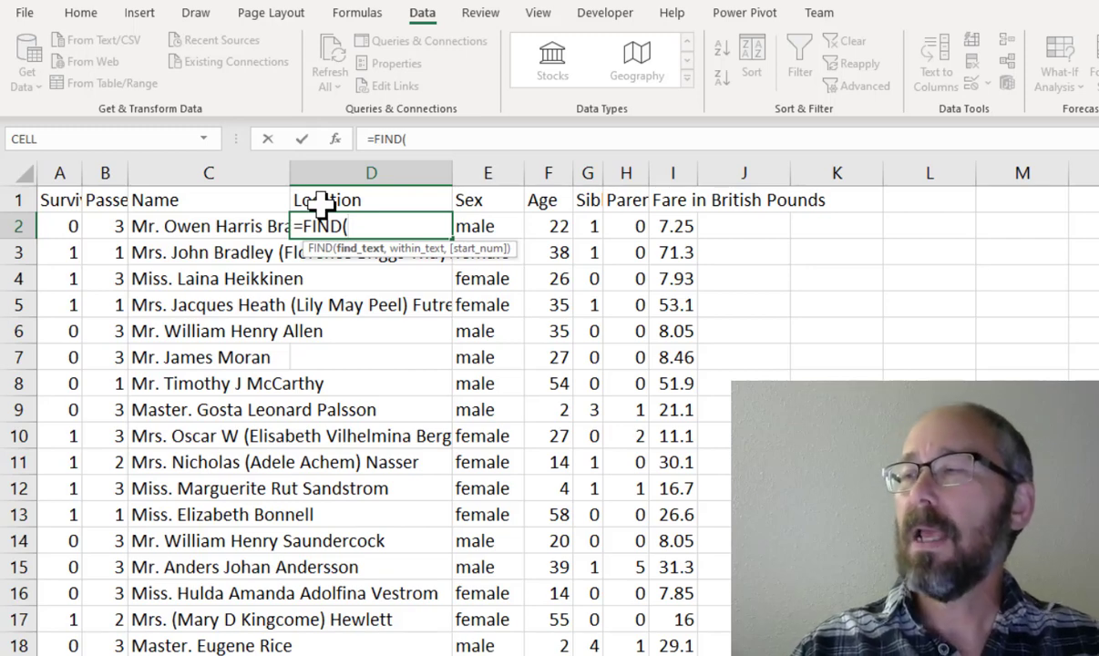
{"action": "type", "text": "\""}
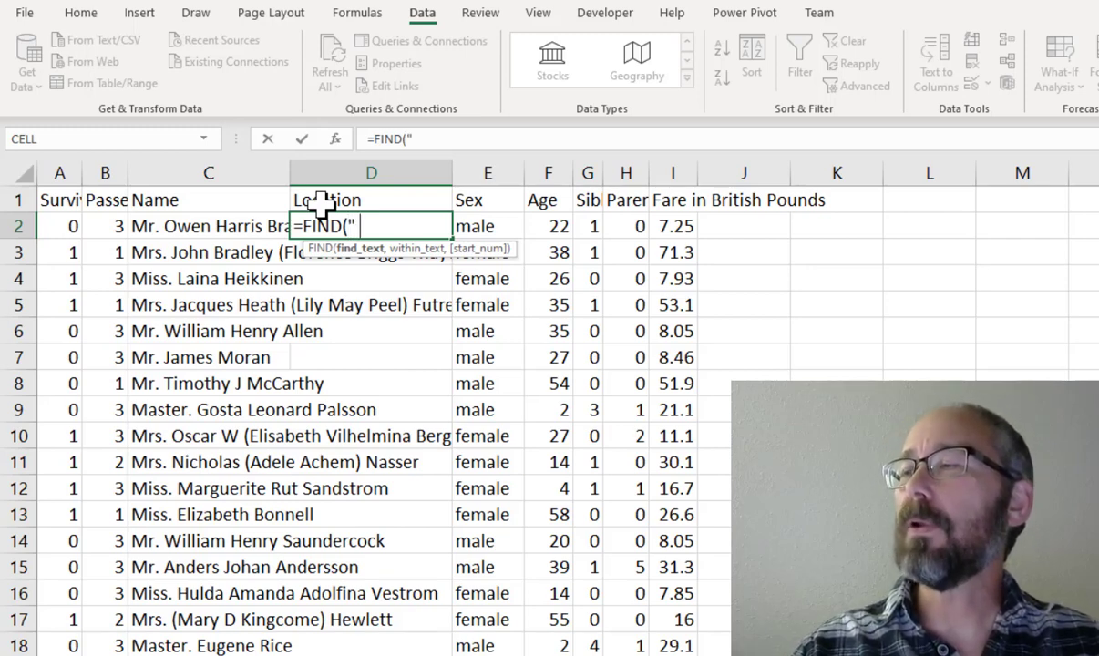
{"action": "type", "text": " \","}
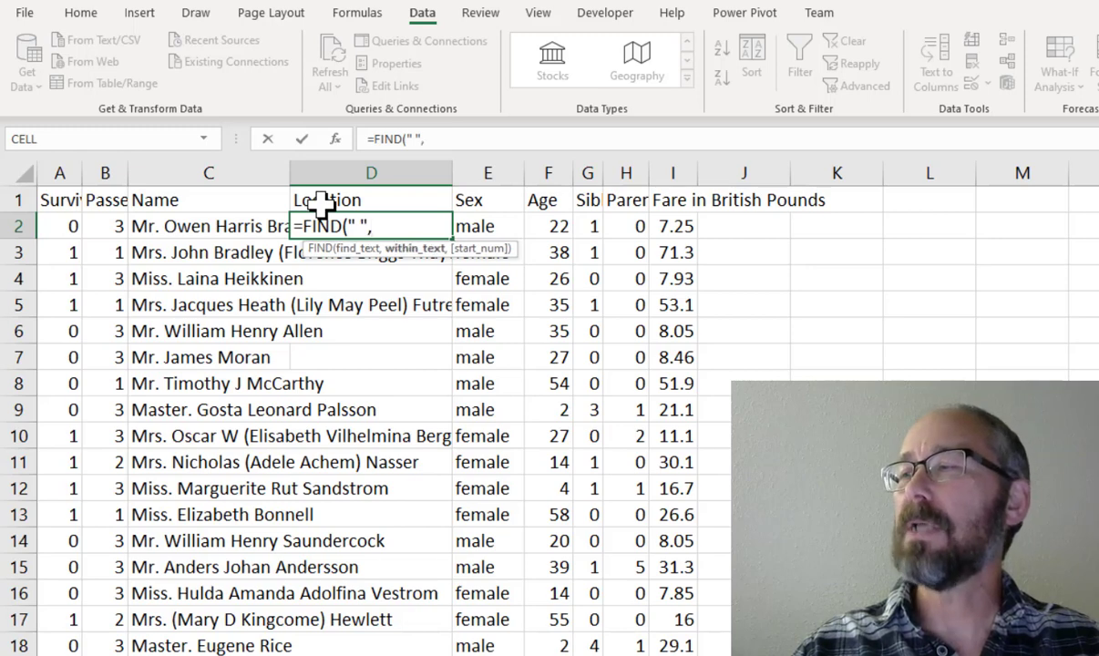
{"action": "type", "text": "D"}
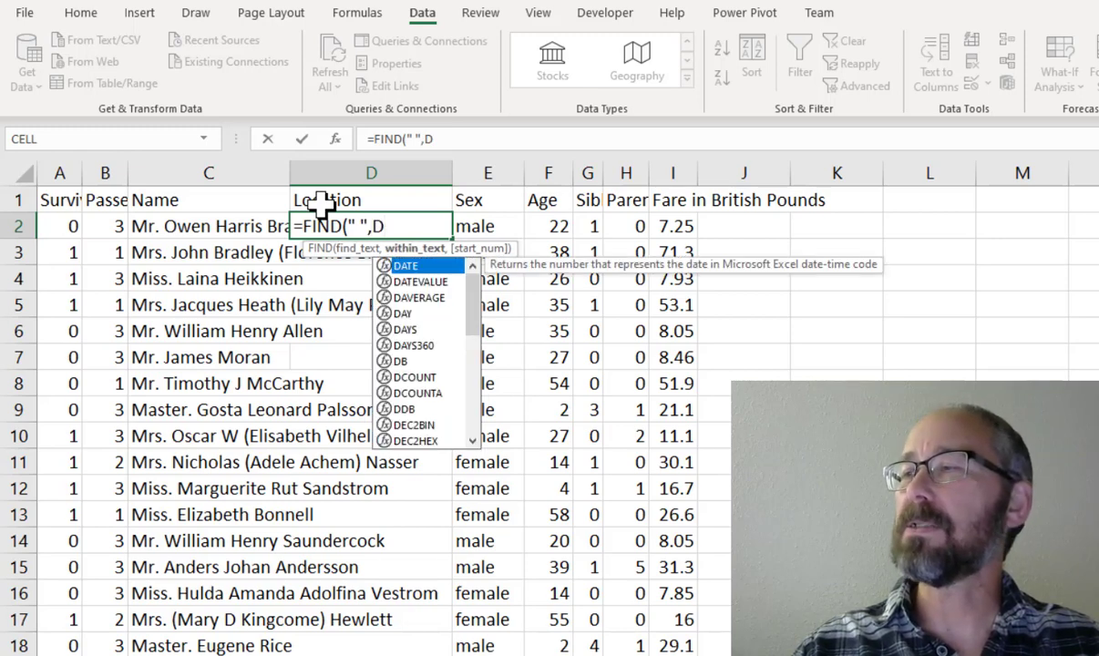
{"action": "key", "text": "BackSpace"}
{"action": "type", "text": "C2)"}
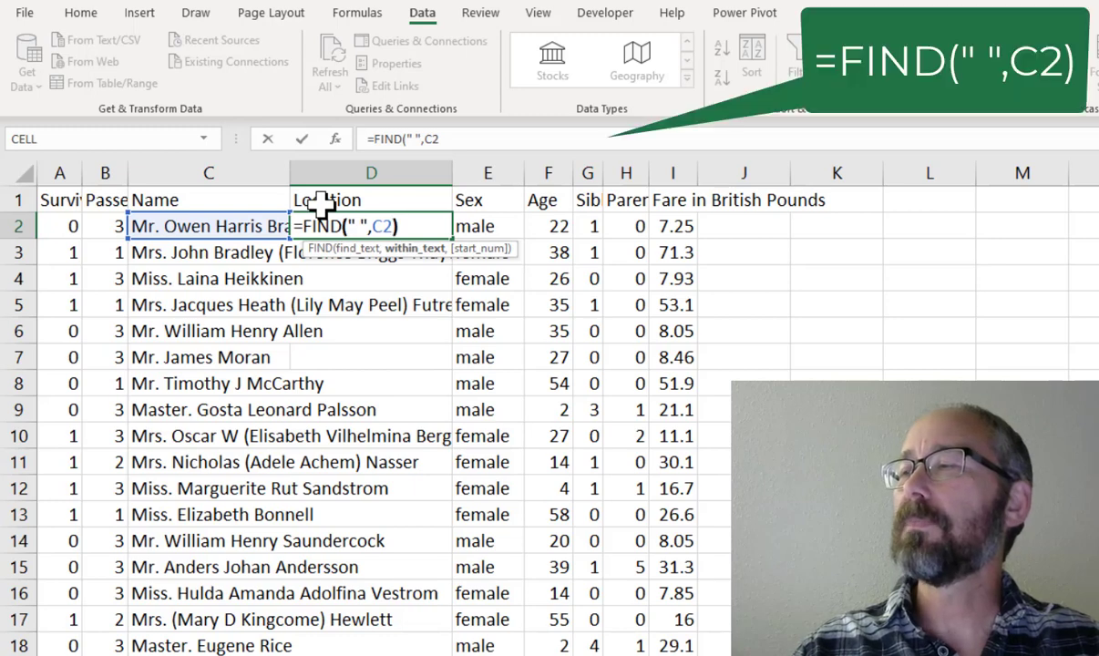
{"action": "key", "text": "Return"}
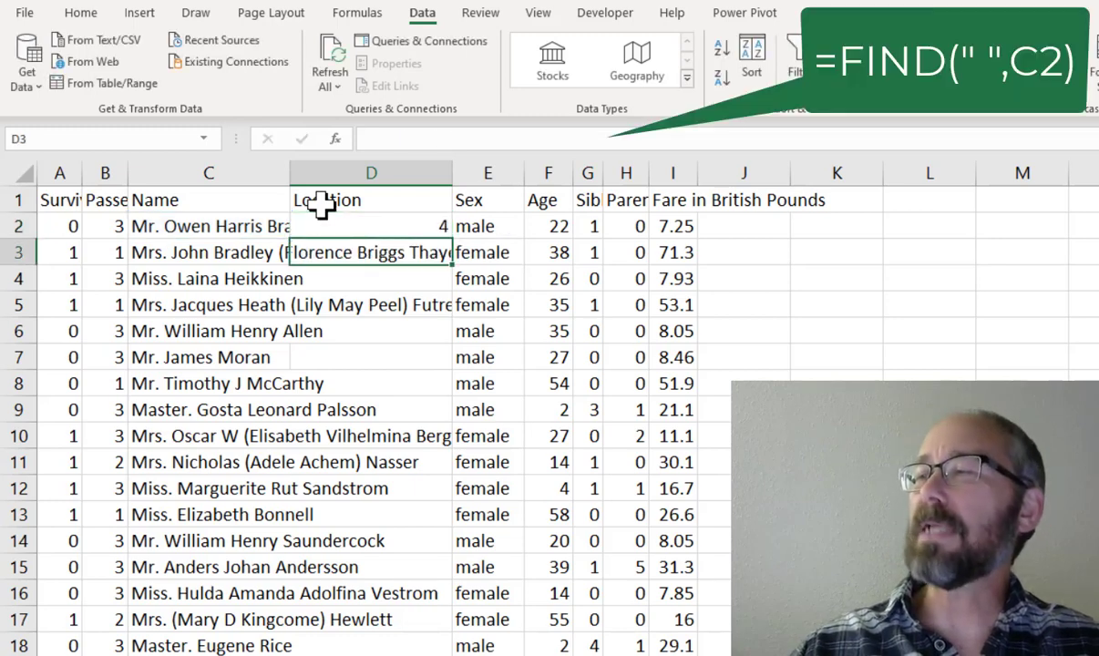
Copy the FIND formula from D2 down the Location column to the last data row, 888
{"action": "left_click", "coordinate": [366, 228]}
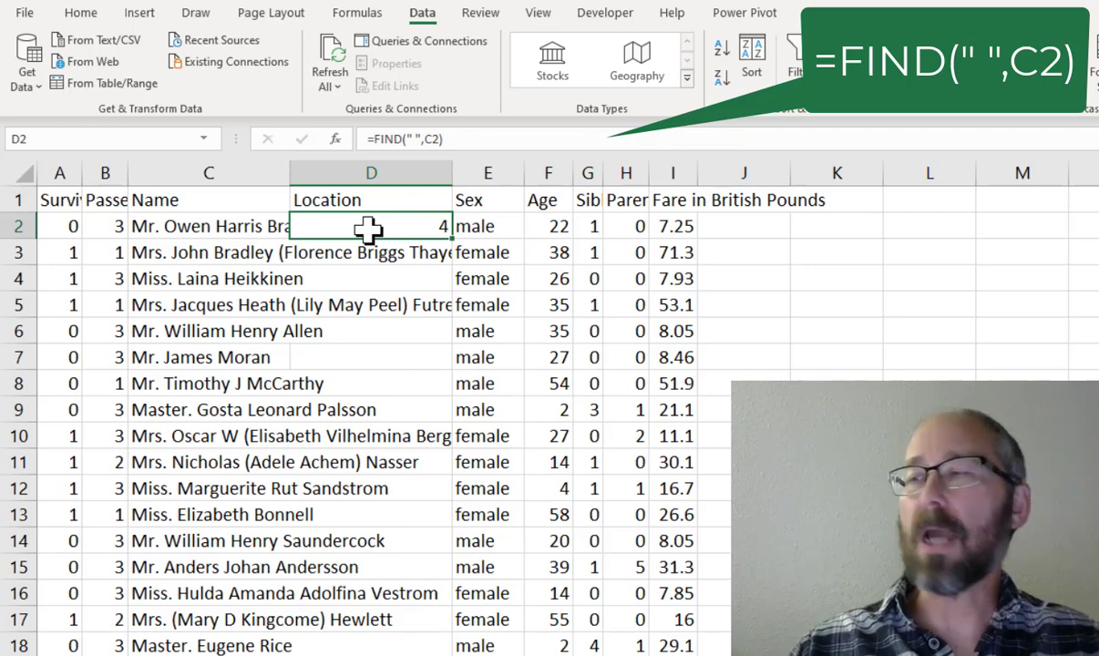
{"action": "key", "text": "ctrl+c"}
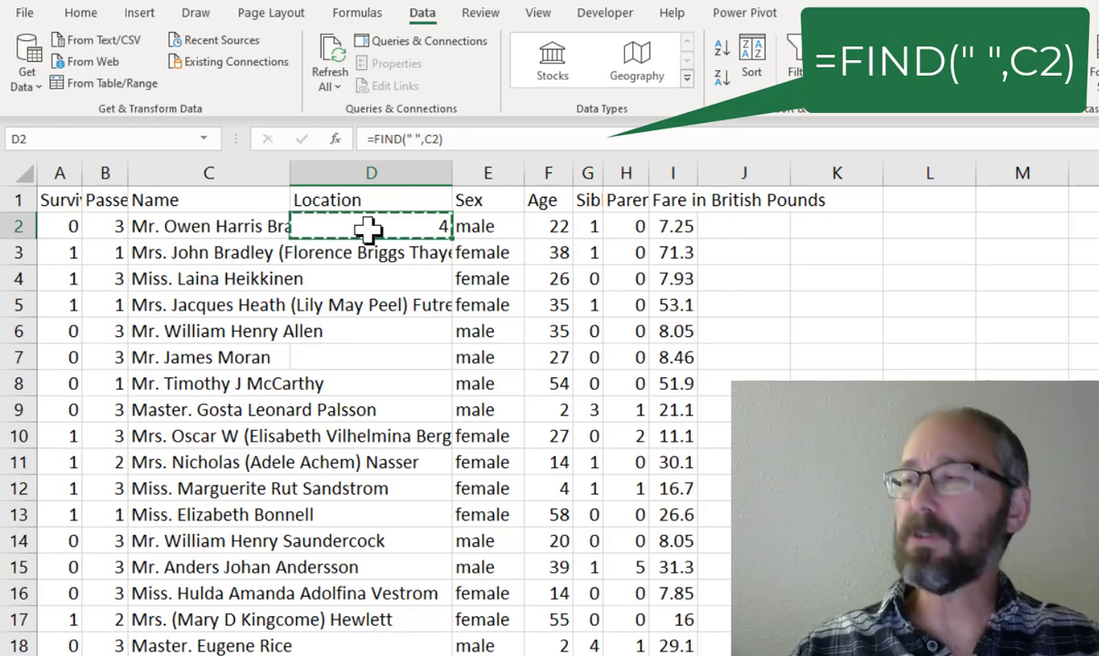
{"action": "key", "text": "Left"}
{"action": "key", "text": "Down"}
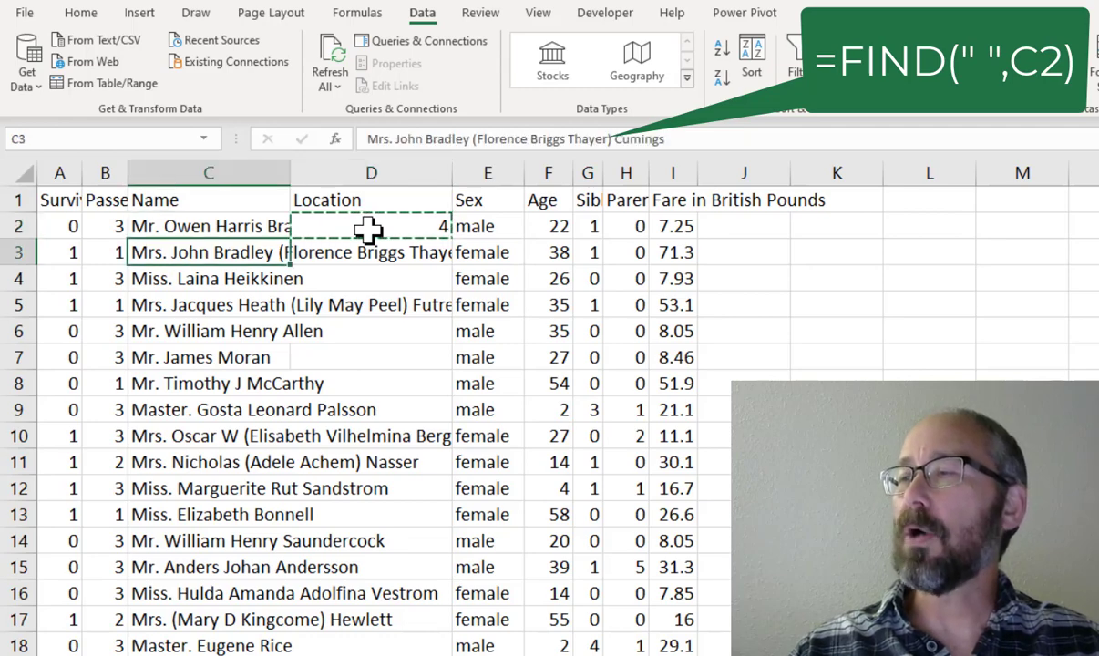
{"action": "key", "text": "ctrl+shift+Down"}
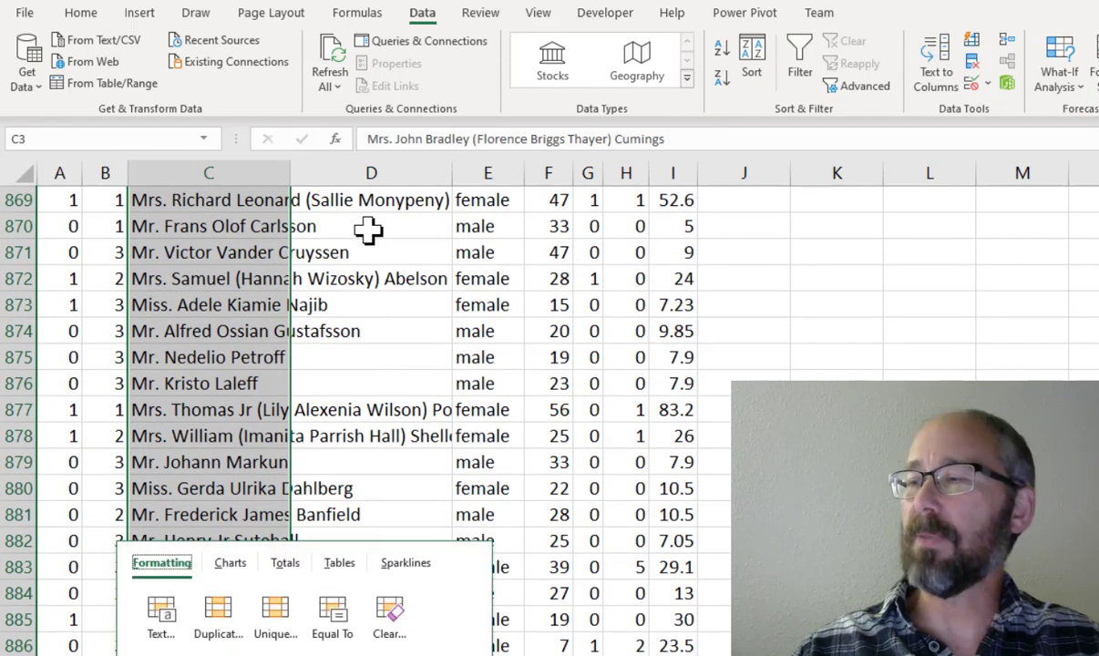
{"action": "left_click", "coordinate": [330, 458]}
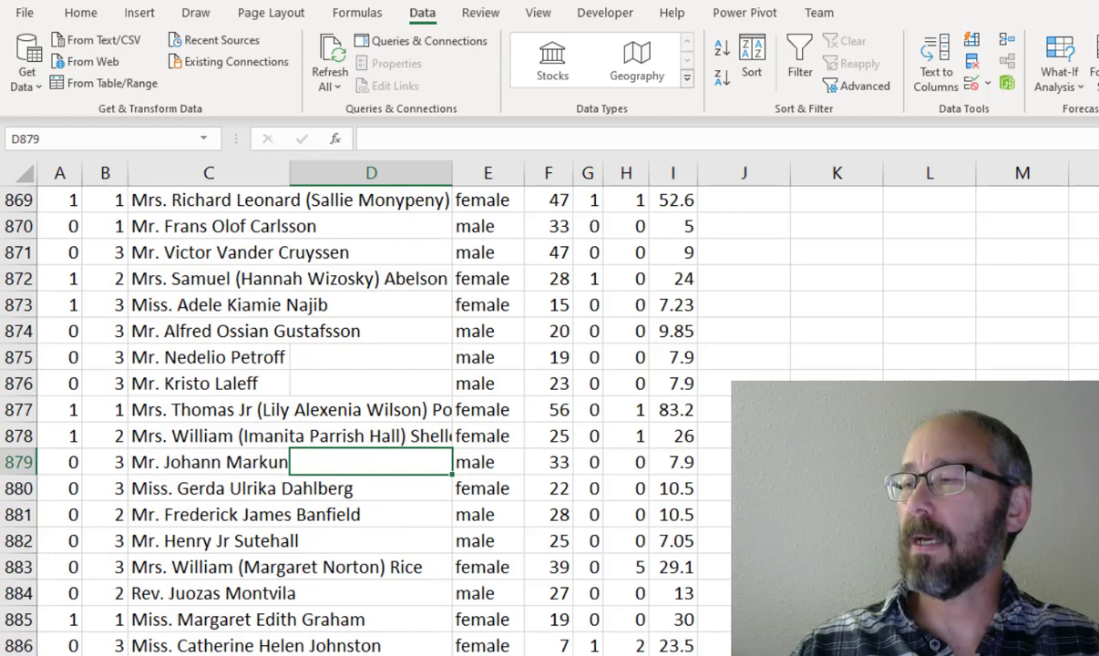
{"action": "left_click", "coordinate": [351, 655]}
{"action": "key", "text": "ctrl+shift+Up"}
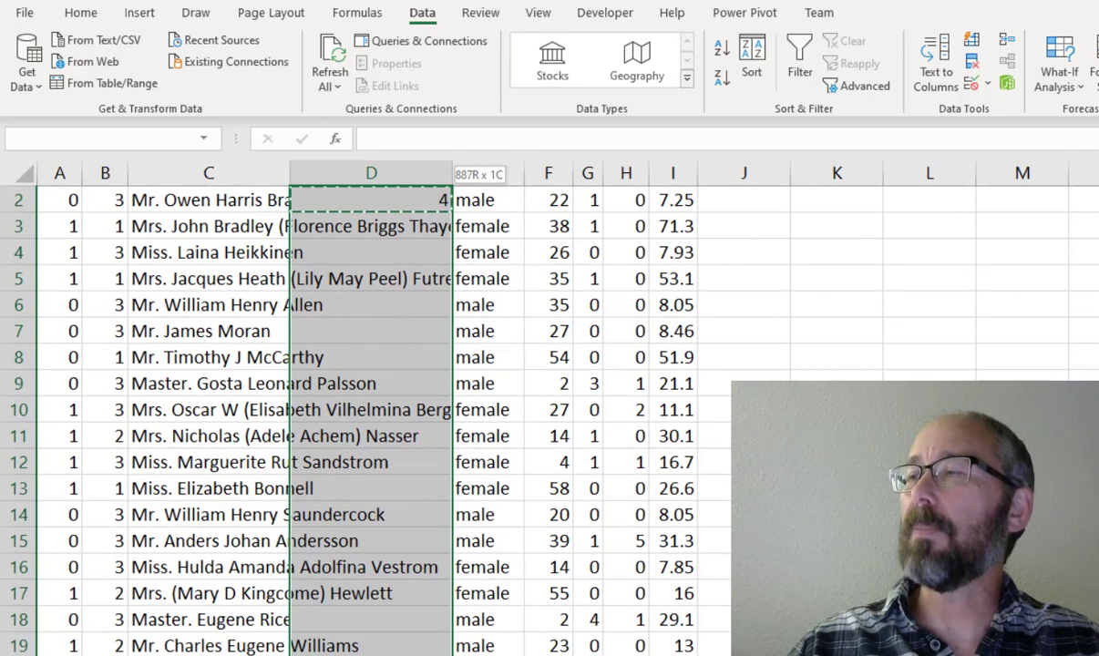
{"action": "key", "text": "ctrl+v"}
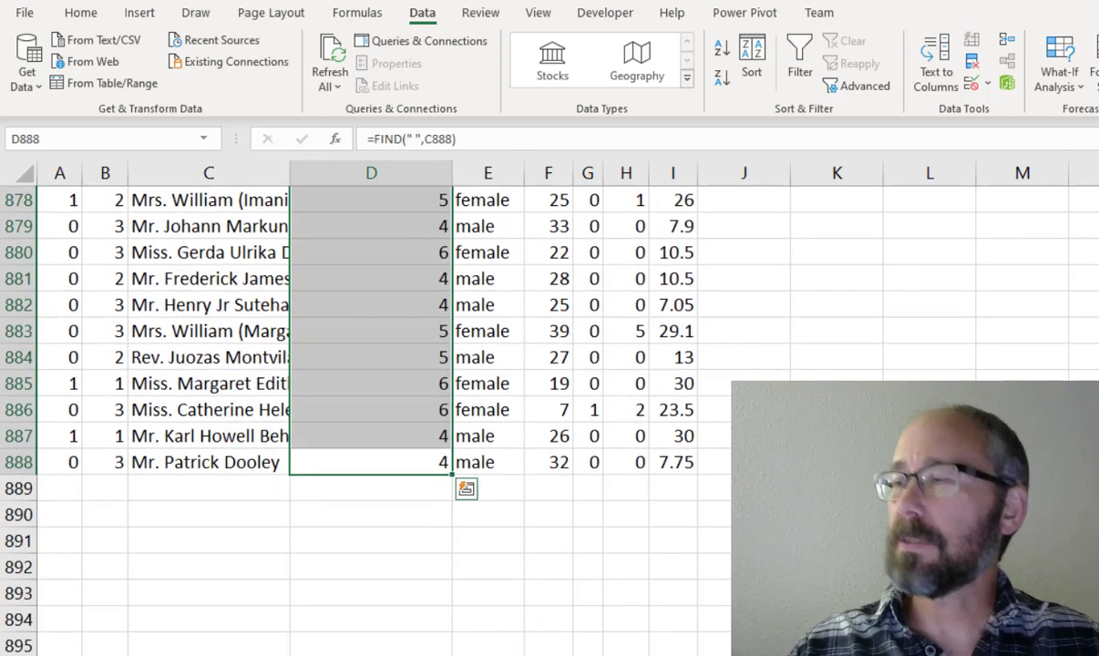
{"action": "key", "text": "ctrl+Up"}
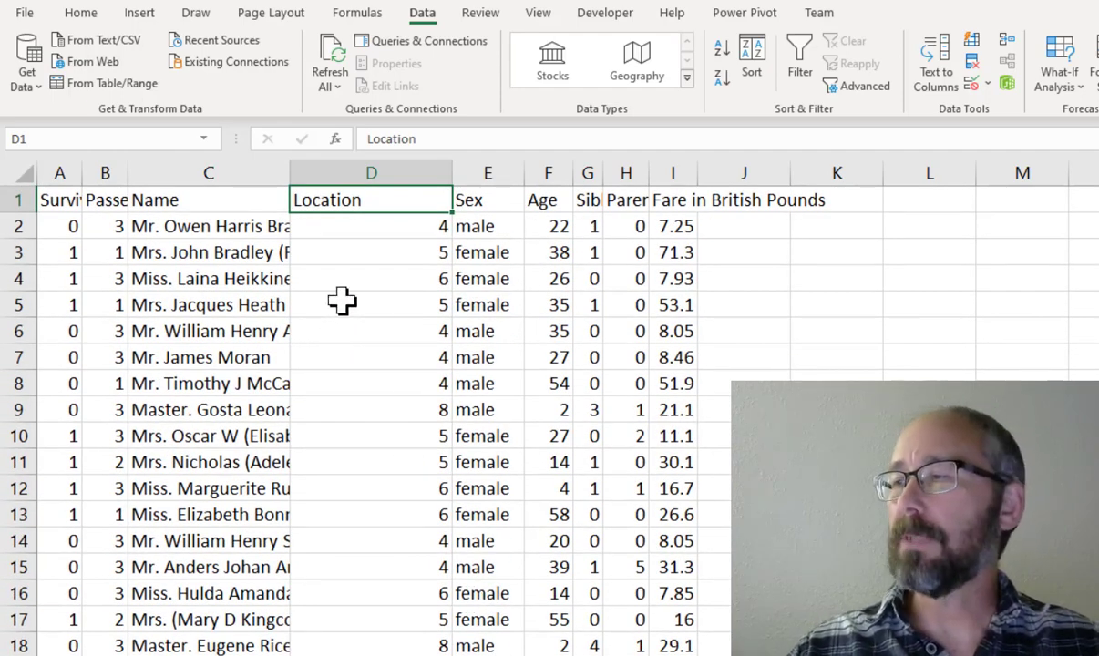
{"action": "left_click", "coordinate": [895, 202]}
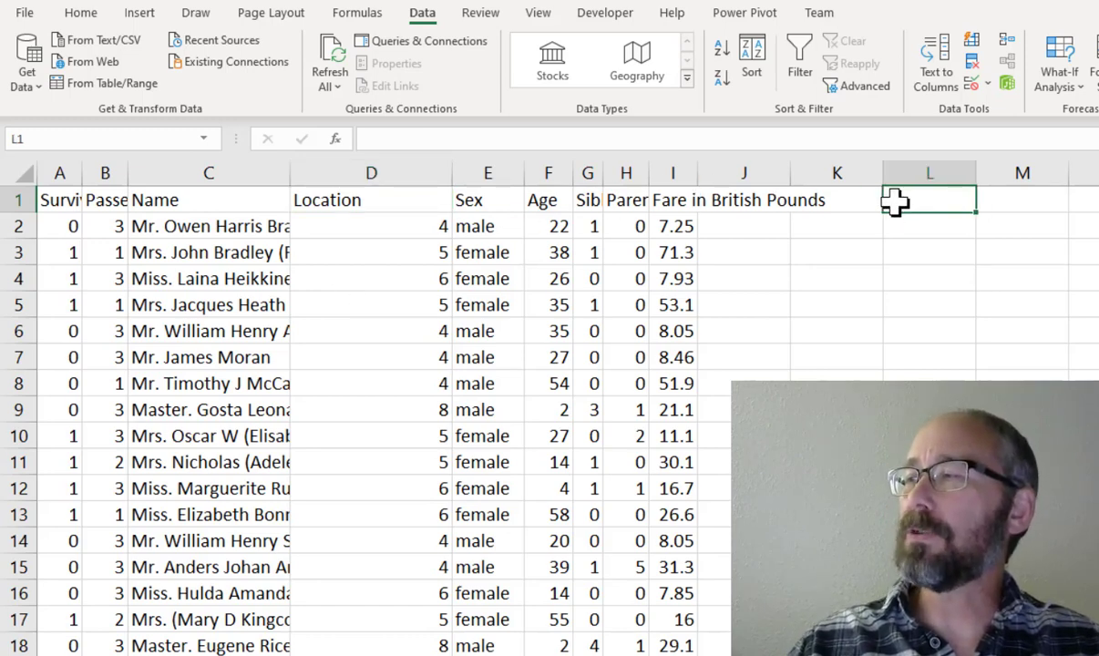
{"action": "left_click", "coordinate": [913, 173]}
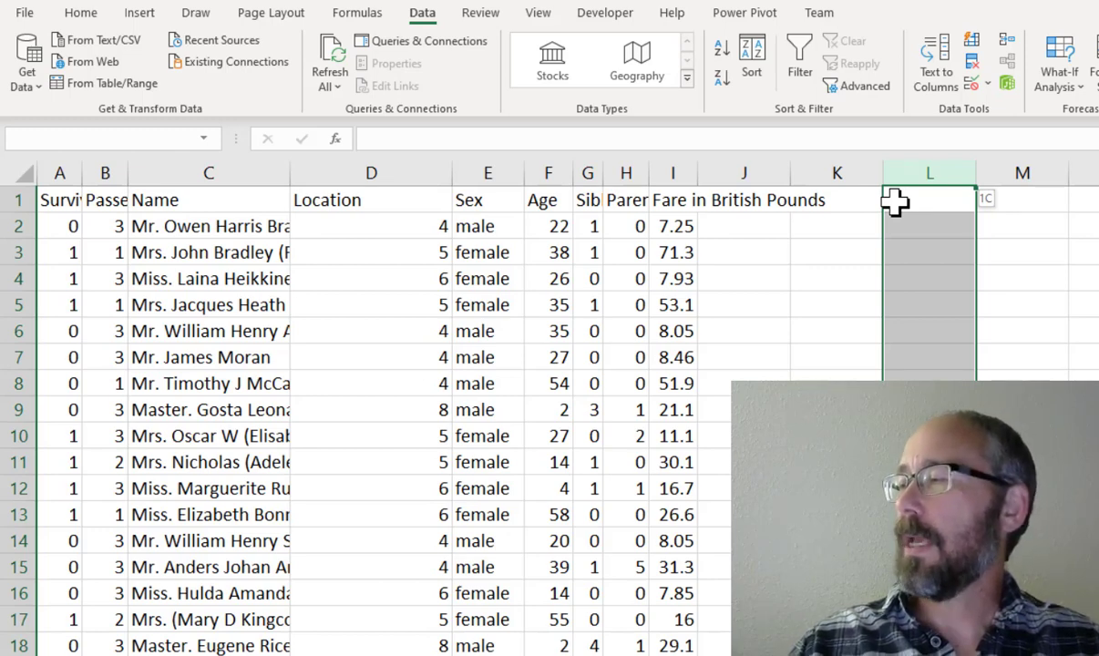
{"action": "key", "text": "ctrl+shift+Down"}
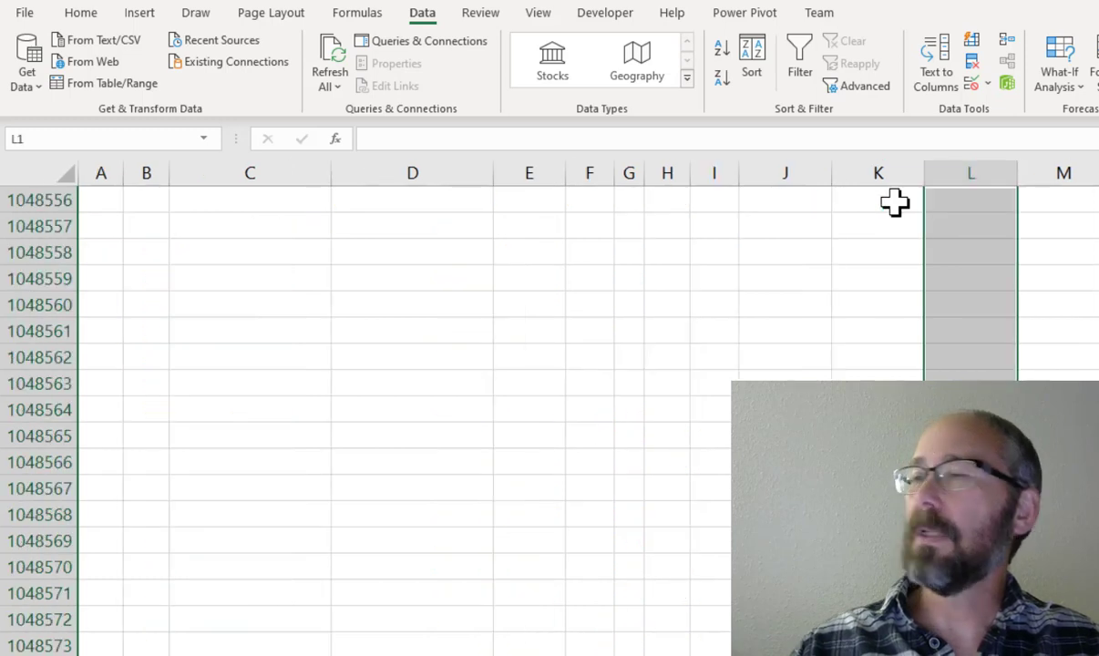
{"action": "left_click", "coordinate": [314, 428]}
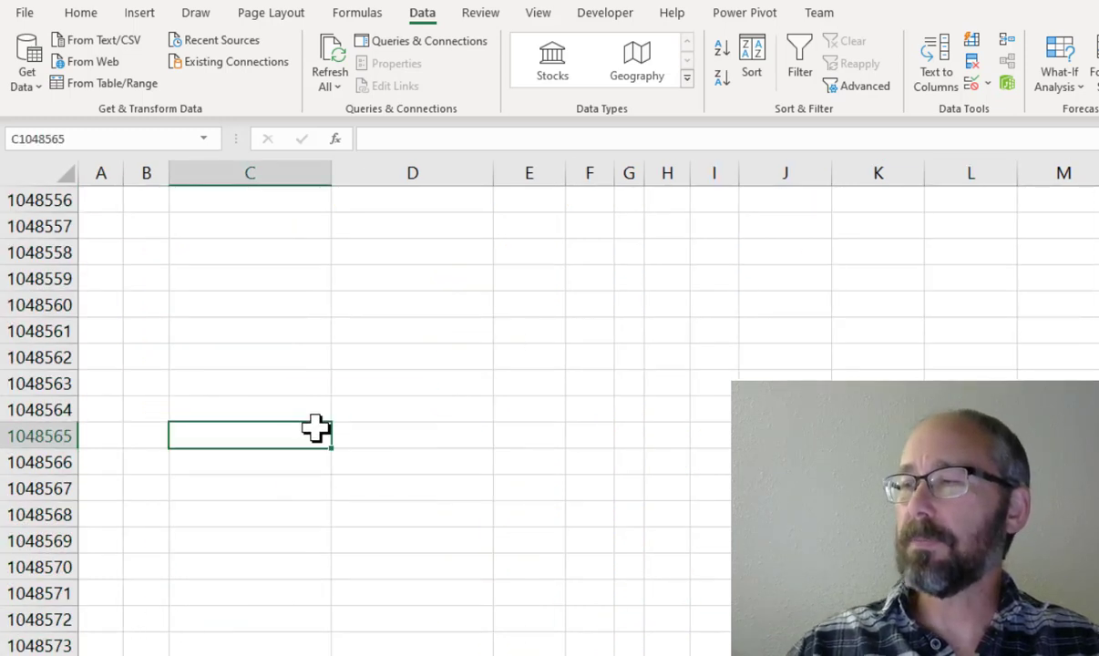
{"action": "key", "text": "ctrl+Up"}
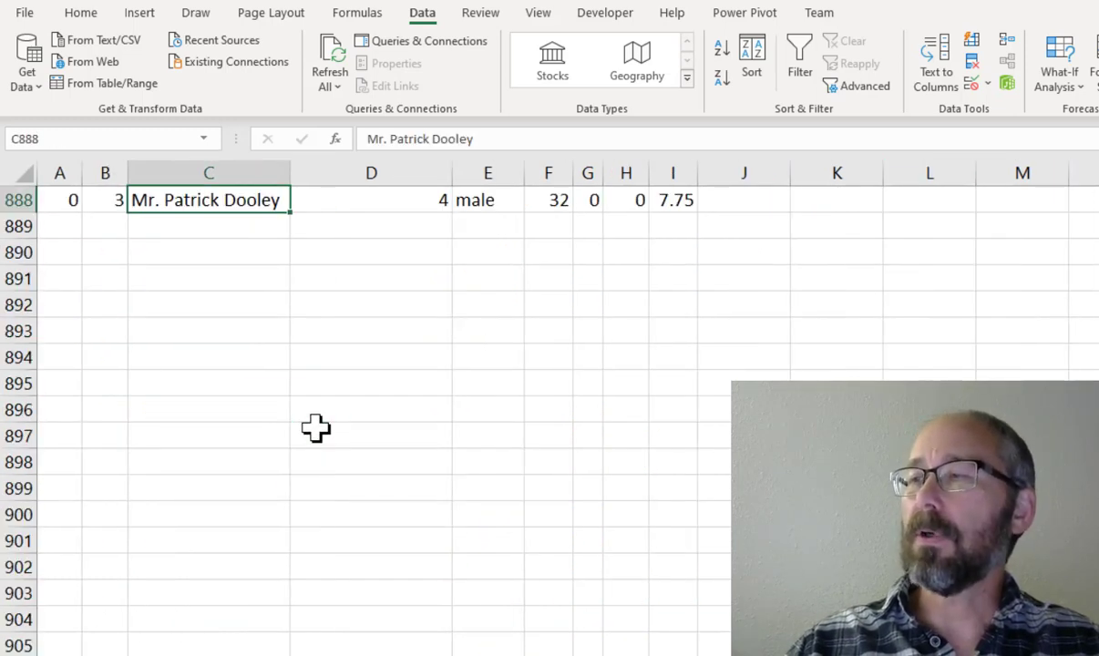
{"action": "key", "text": "ctrl+Up"}
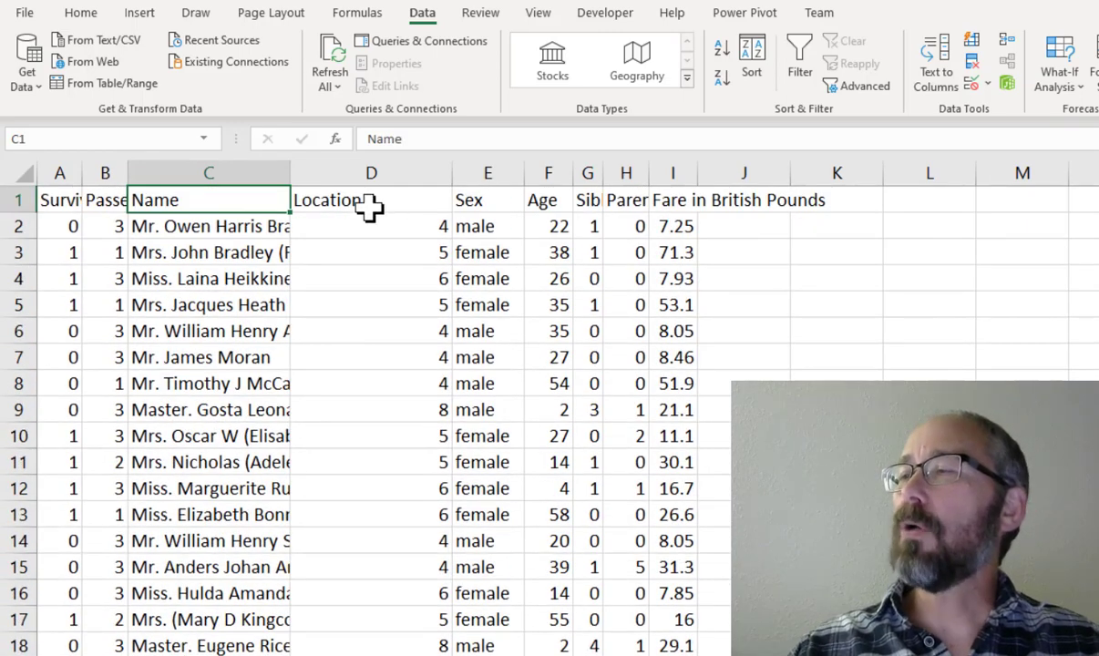
Narrow the Location column to about its header's width and insert a column headed Title between Location and Sex
{"action": "left_click_drag", "start_coordinate": [450, 173], "coordinate": [361, 171]}
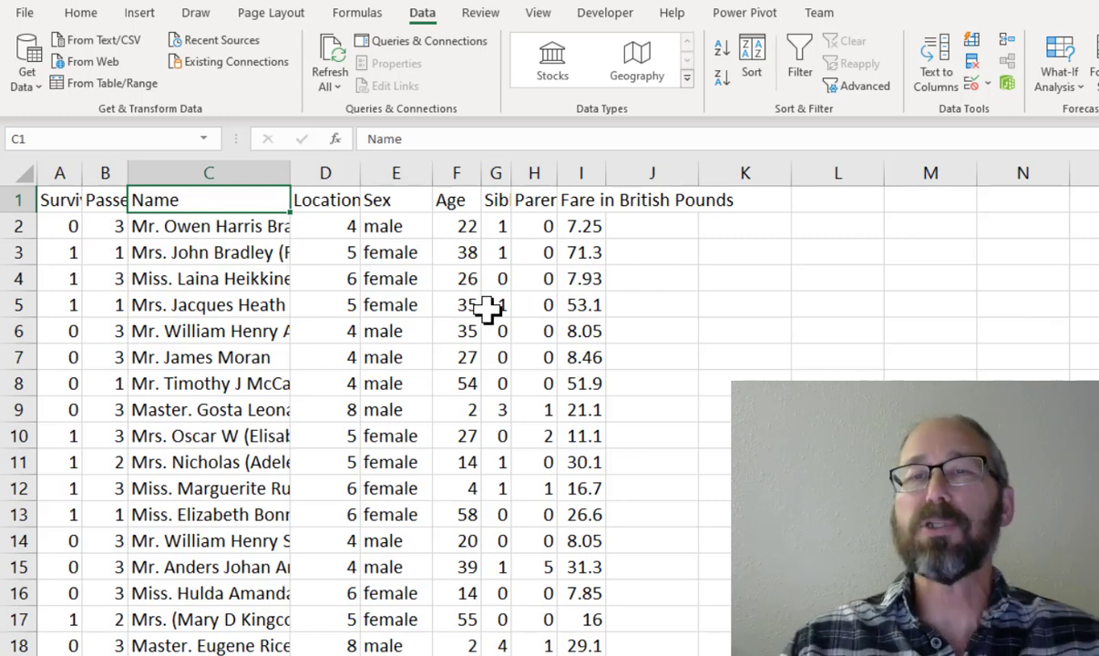
{"action": "left_click", "coordinate": [384, 173]}
{"action": "right_click", "coordinate": [386, 175]}
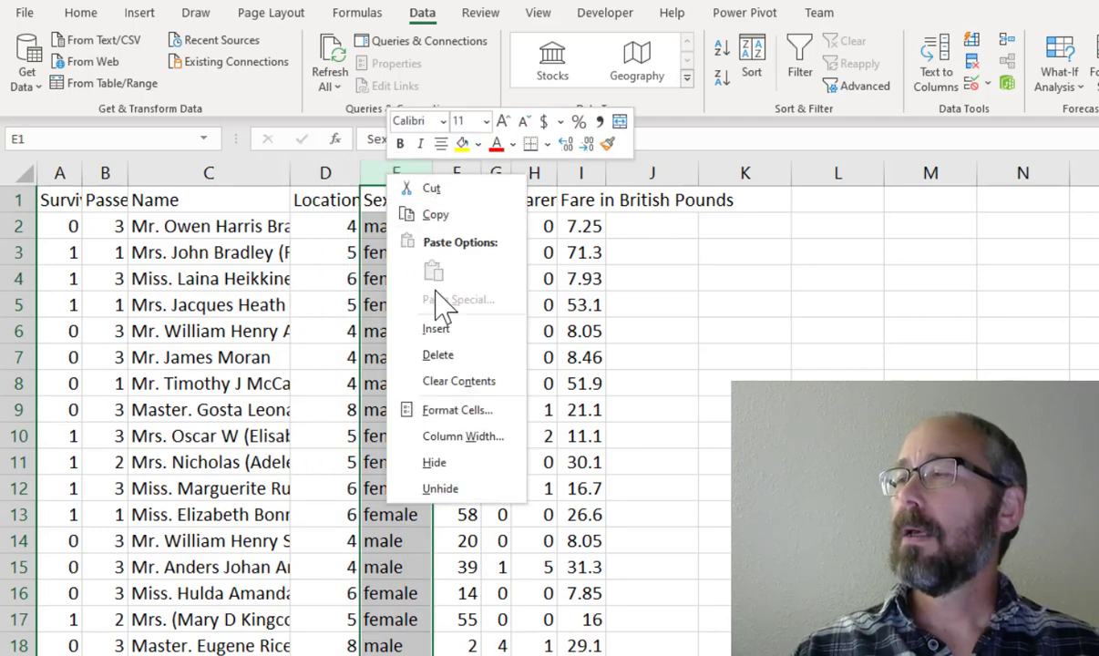
{"action": "left_click", "coordinate": [437, 331]}
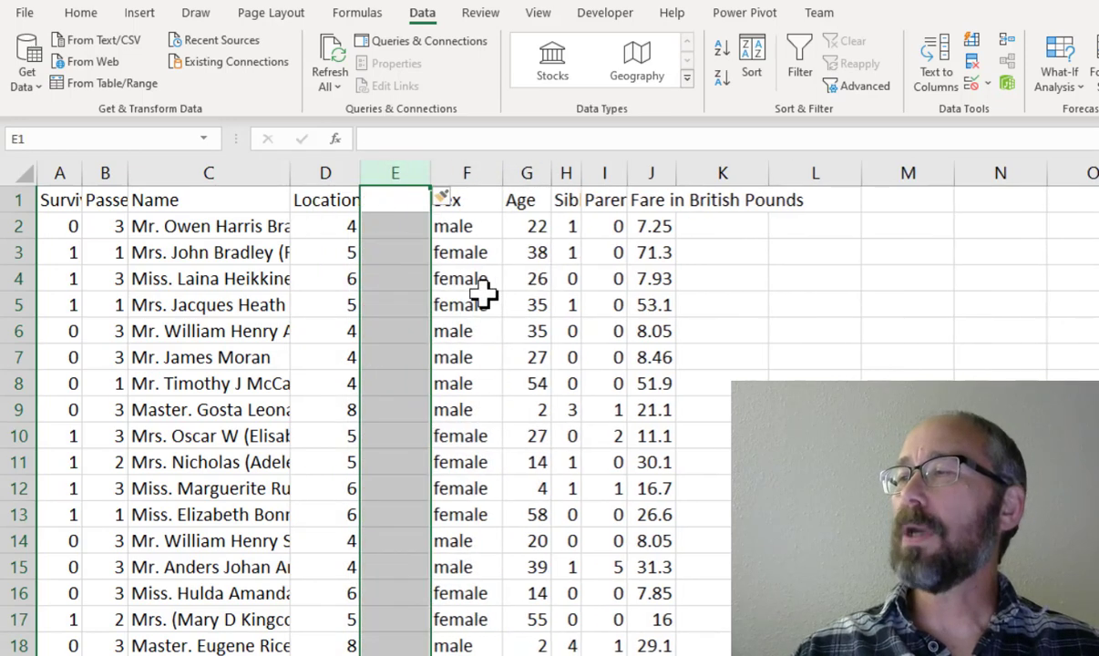
{"action": "left_click", "coordinate": [395, 205]}
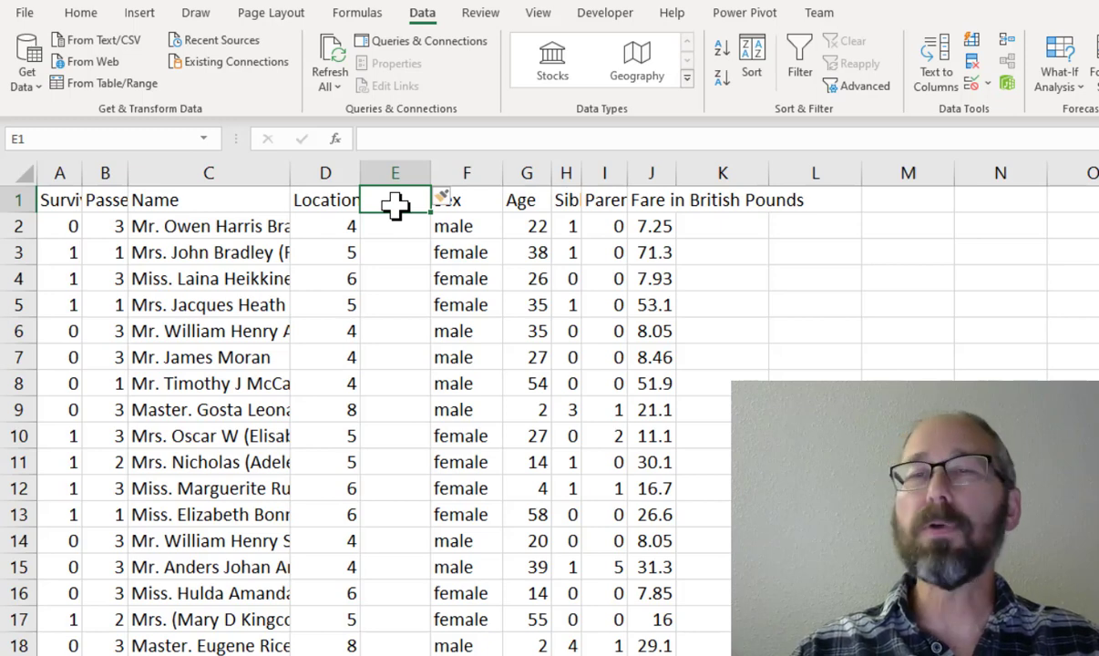
{"action": "type", "text": "Title"}
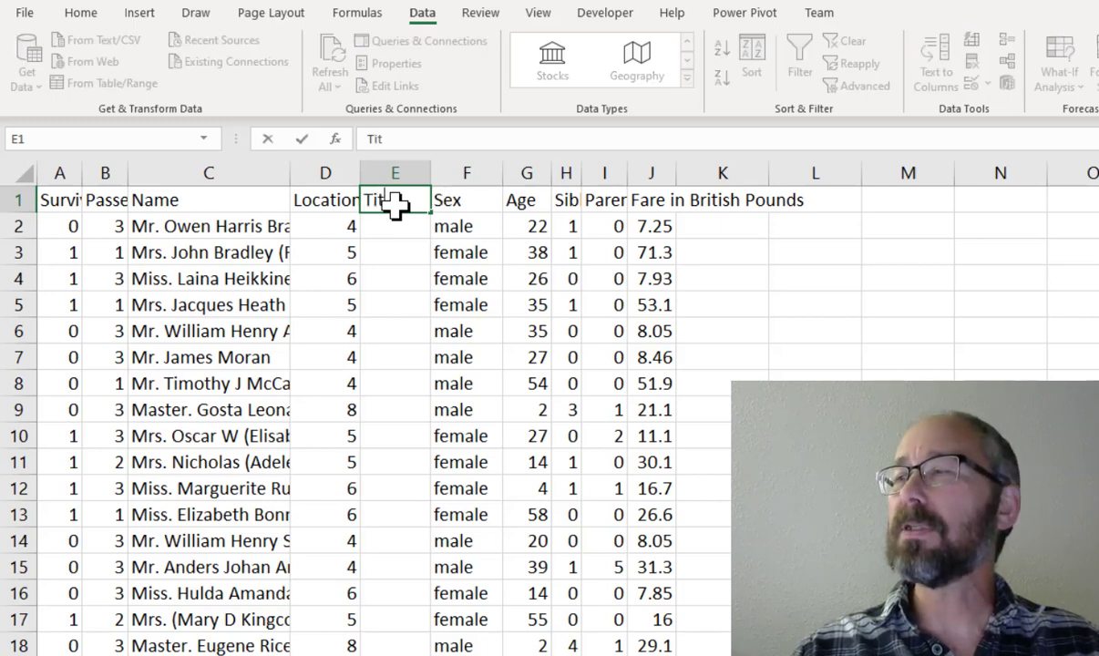
{"action": "key", "text": "Return"}
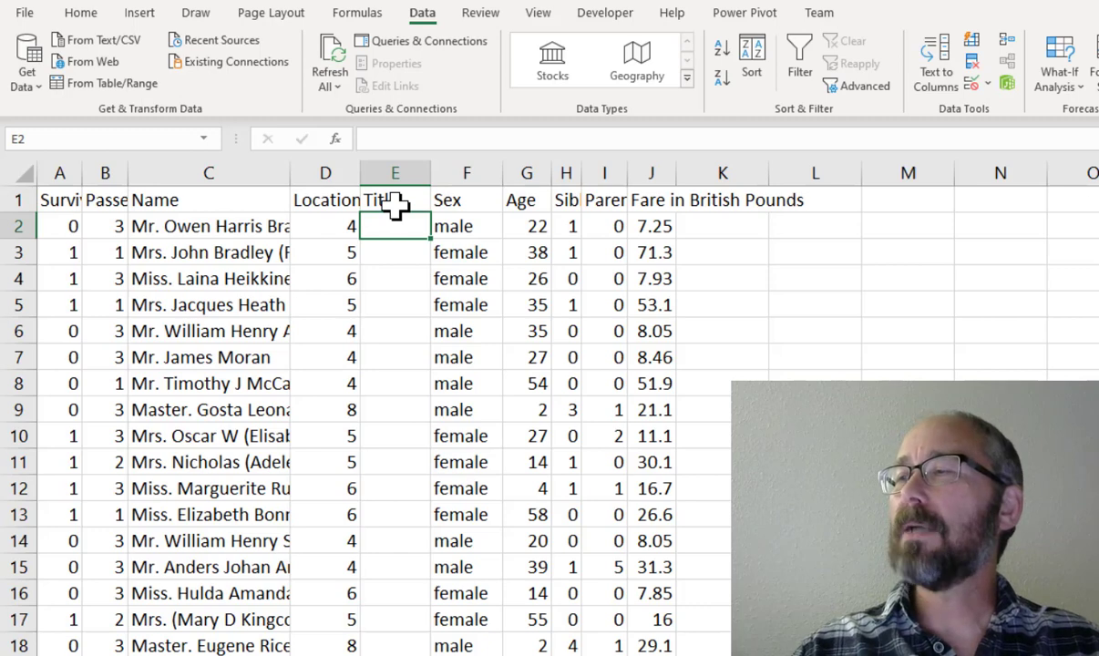
Enter the formula =LEFT(C2,D2-1) in cell E2 to extract the title from the name
{"action": "type", "text": "="}
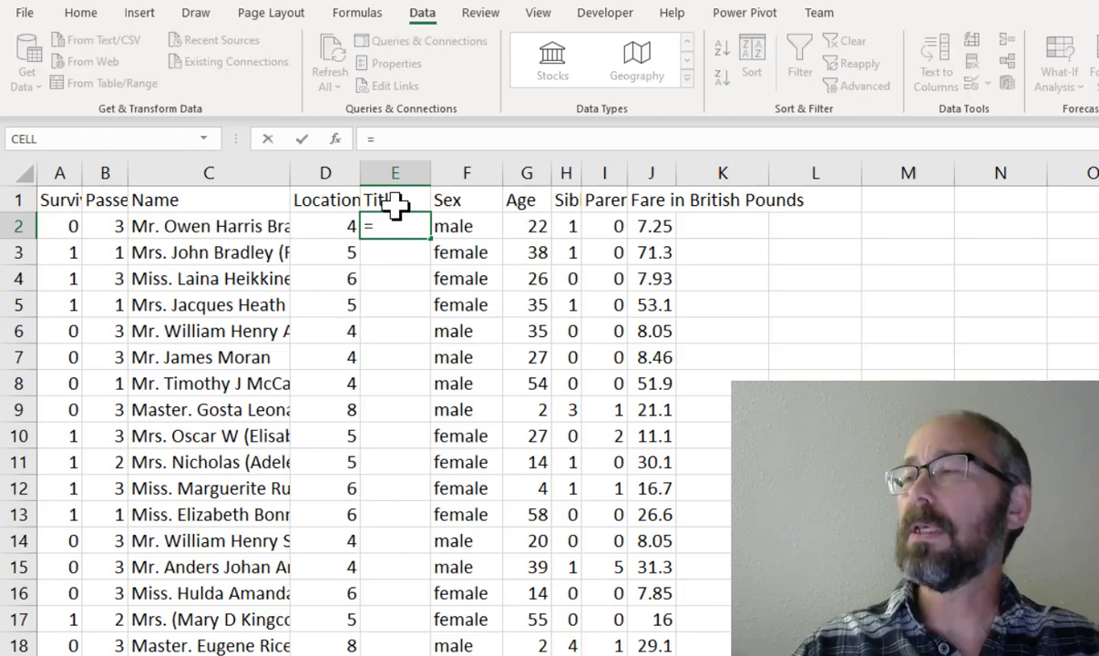
{"action": "type", "text": "left"}
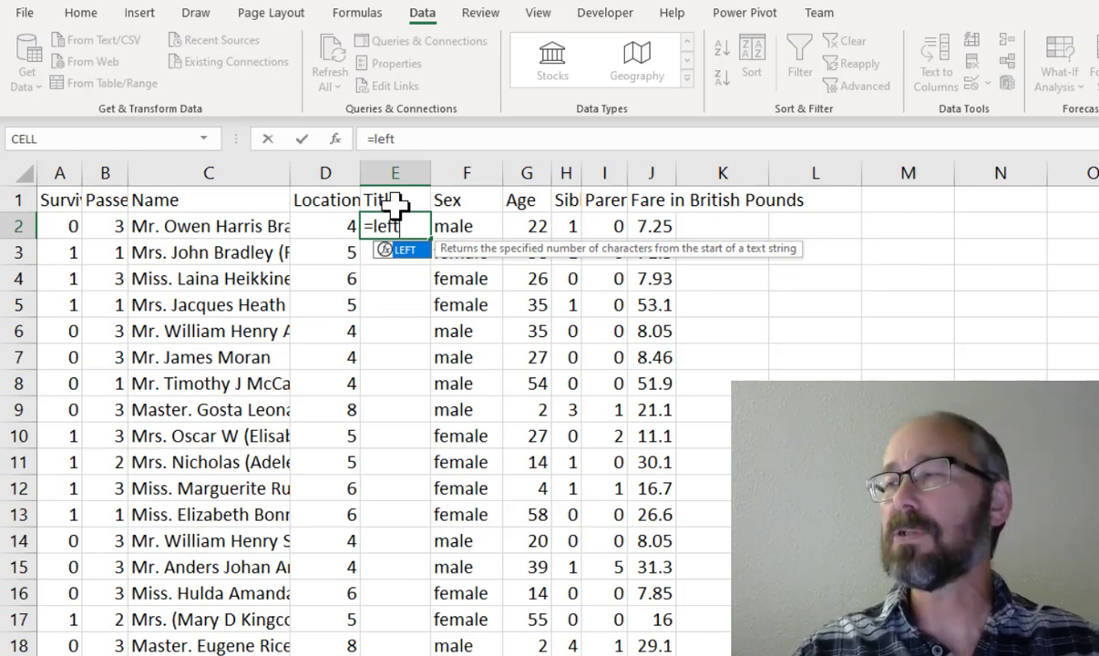
{"action": "key", "text": "Tab"}
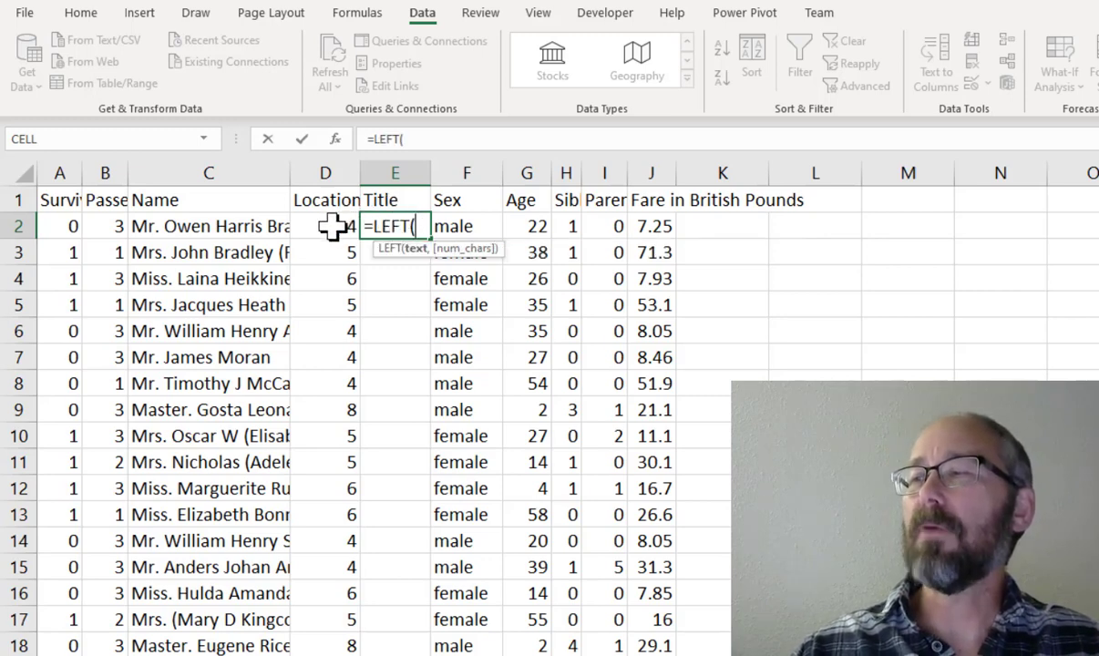
{"action": "left_click", "coordinate": [416, 137]}
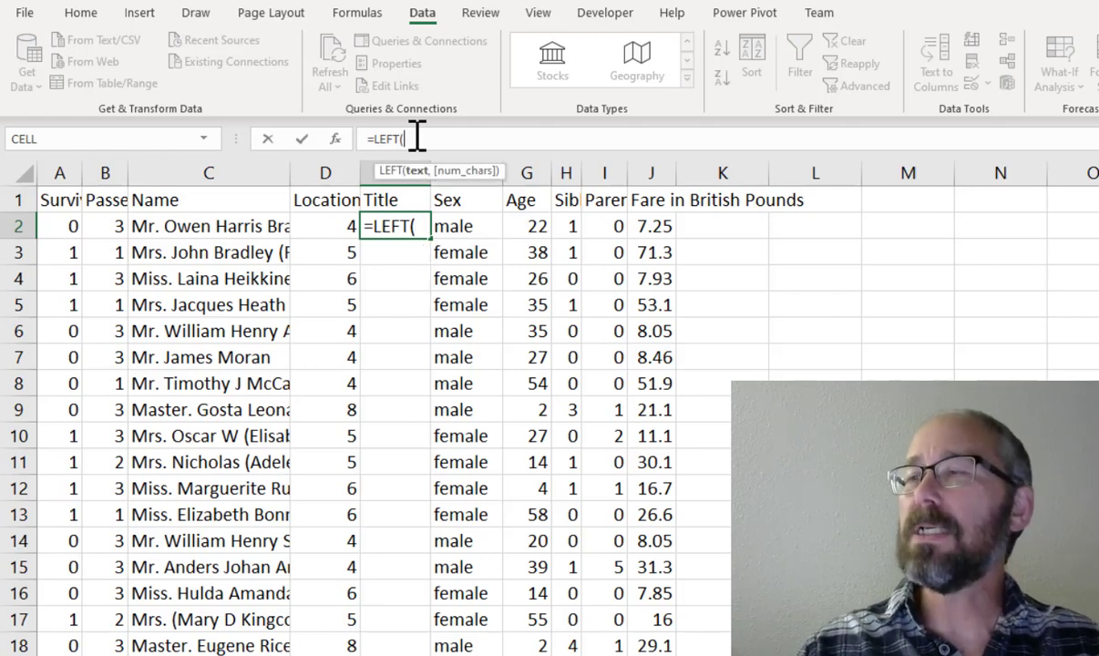
{"action": "type", "text": "C2,"}
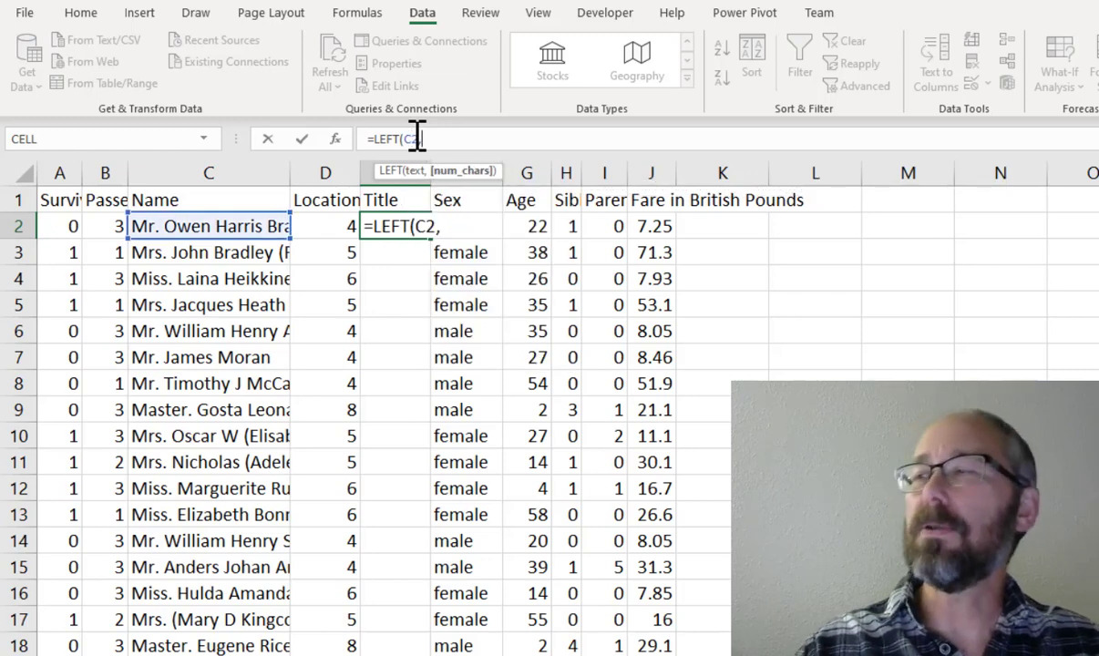
{"action": "type", "text": "D2"}
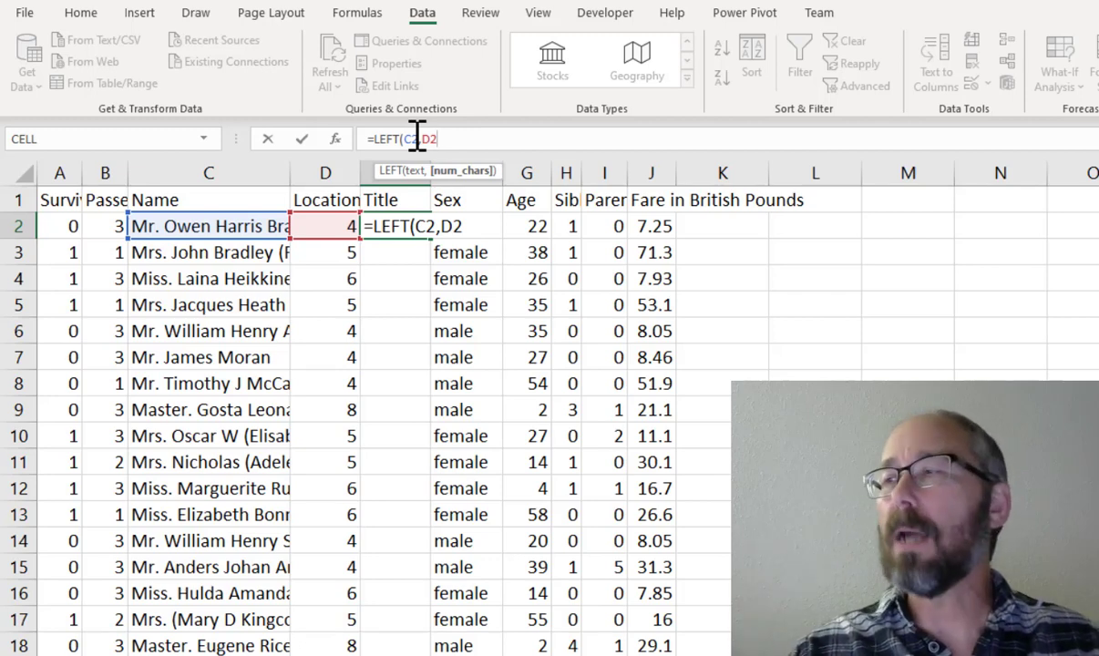
{"action": "type", "text": "-11"}
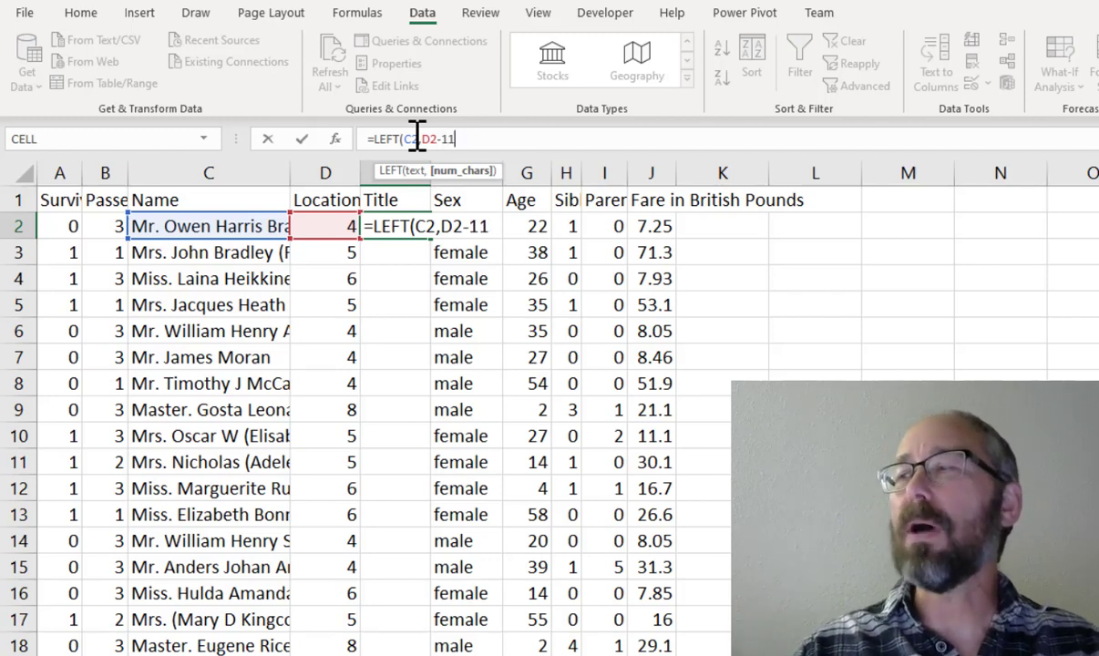
{"action": "key", "text": "BackSpace"}
{"action": "type", "text": ")"}
{"action": "key", "text": "Return"}
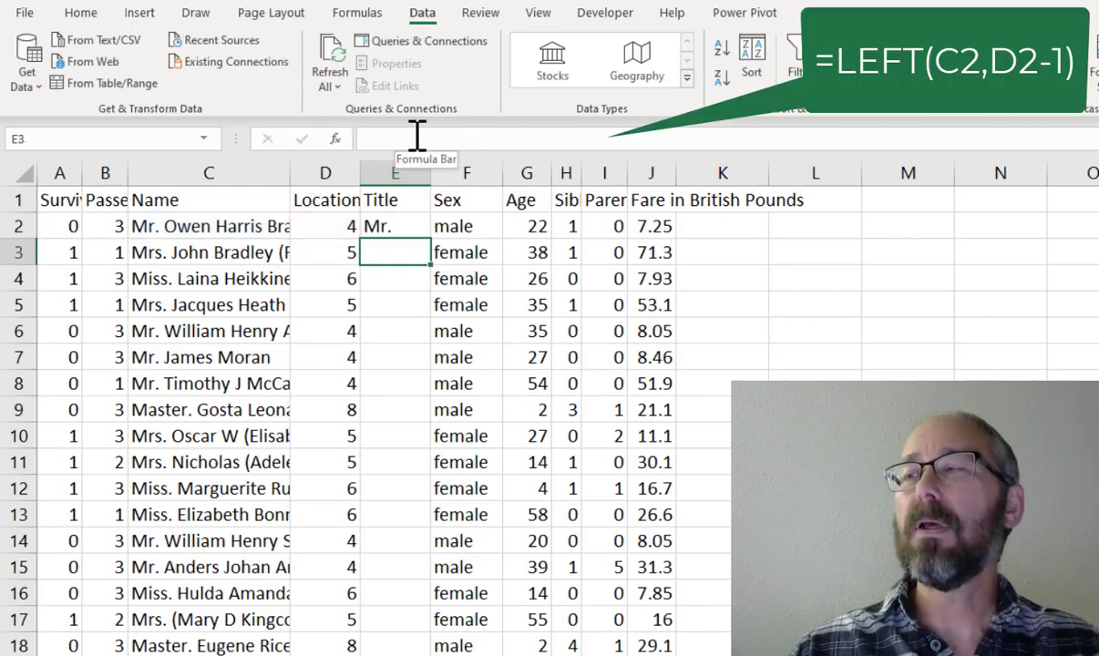
Try the Title formula in E2 without the subtraction, as =LEFT(C2,D2)
{"action": "key", "text": "Up"}
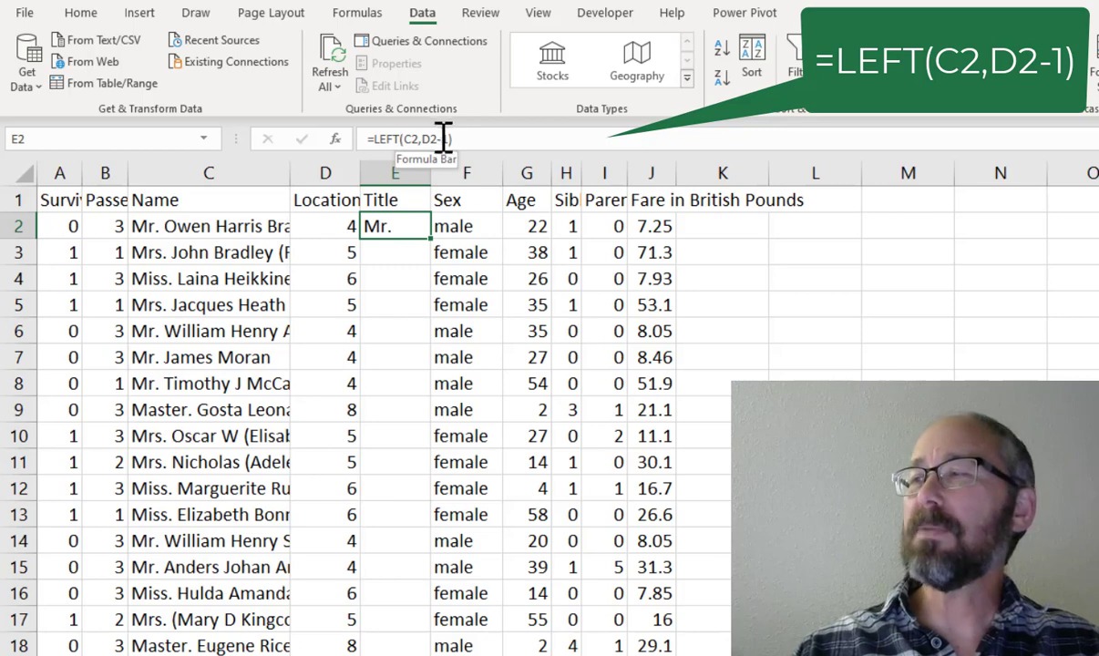
{"action": "left_click", "coordinate": [524, 141]}
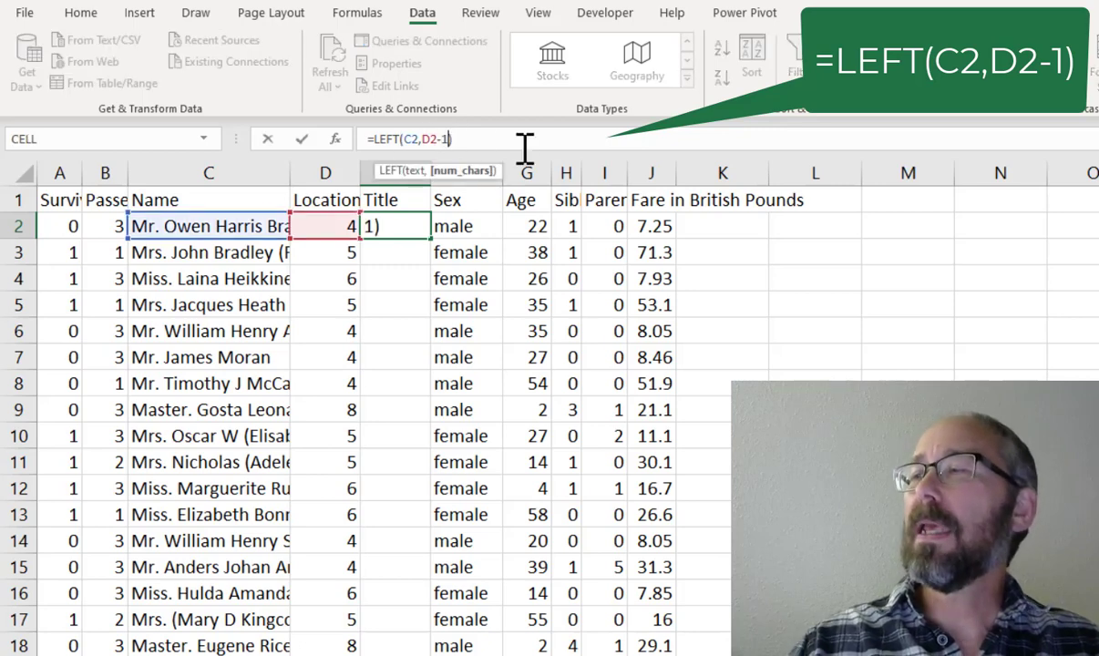
{"action": "key", "text": "BackSpace"}
{"action": "key", "text": "BackSpace"}
{"action": "key", "text": "Return"}
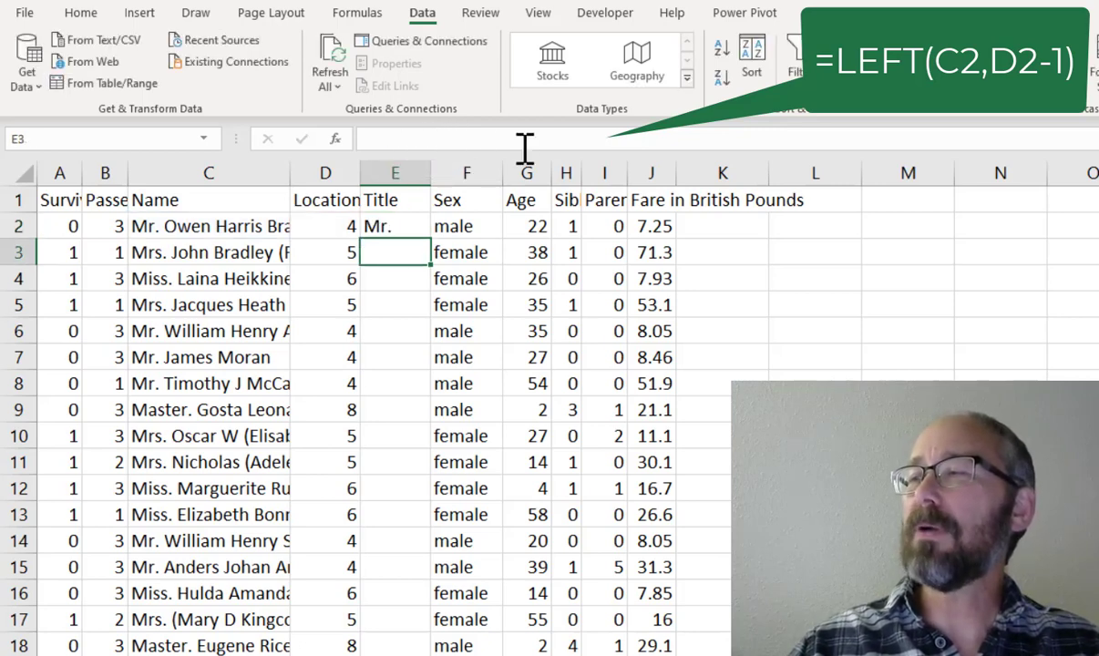
Put the subtraction back in the E2 formula as =LEFT(C2,D2-1)
{"action": "key", "text": "Up"}
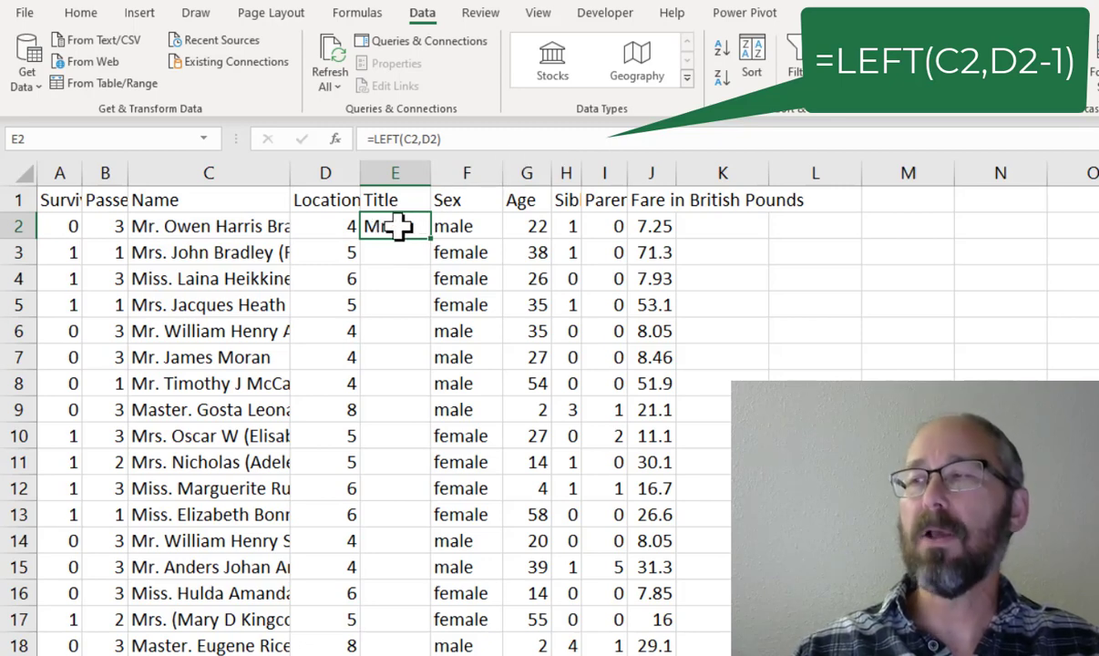
{"action": "left_click", "coordinate": [438, 138]}
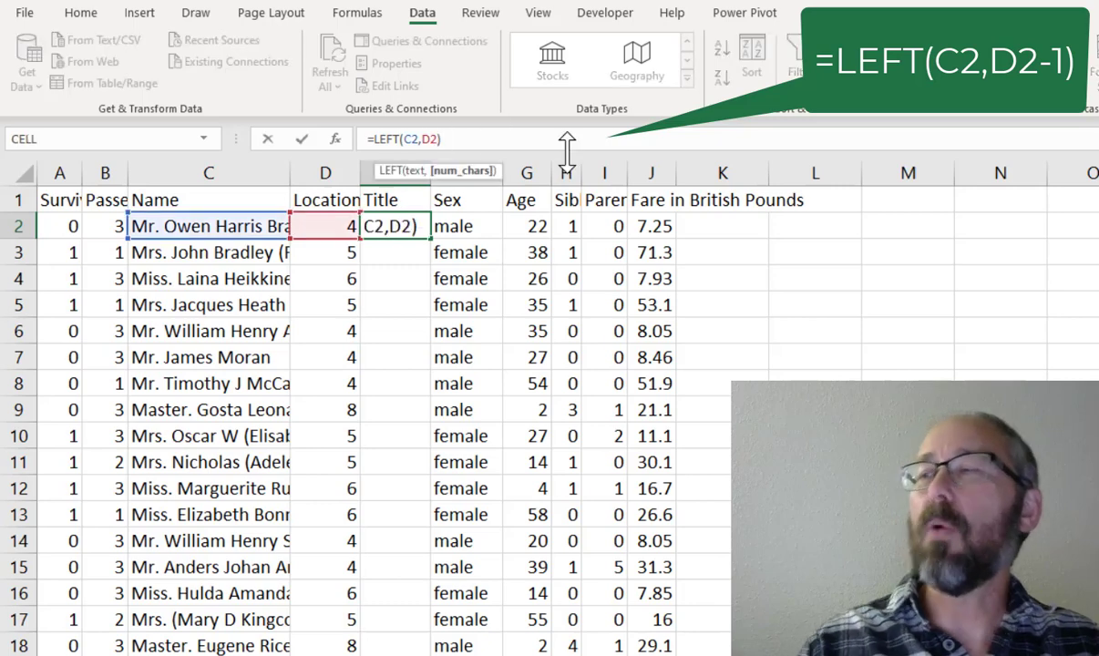
{"action": "type", "text": "-1"}
{"action": "key", "text": "Return"}
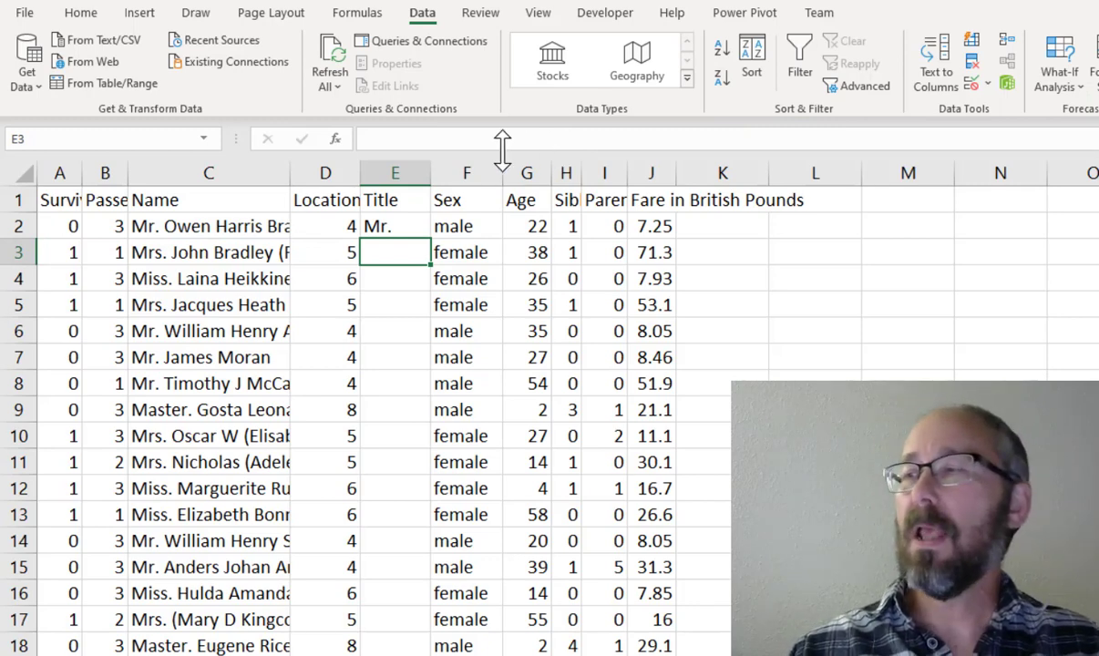
Try subtracting one in the Location formula in D2, as =FIND(" ",C2)-1
{"action": "left_click", "coordinate": [305, 225]}
{"action": "left_click", "coordinate": [455, 140]}
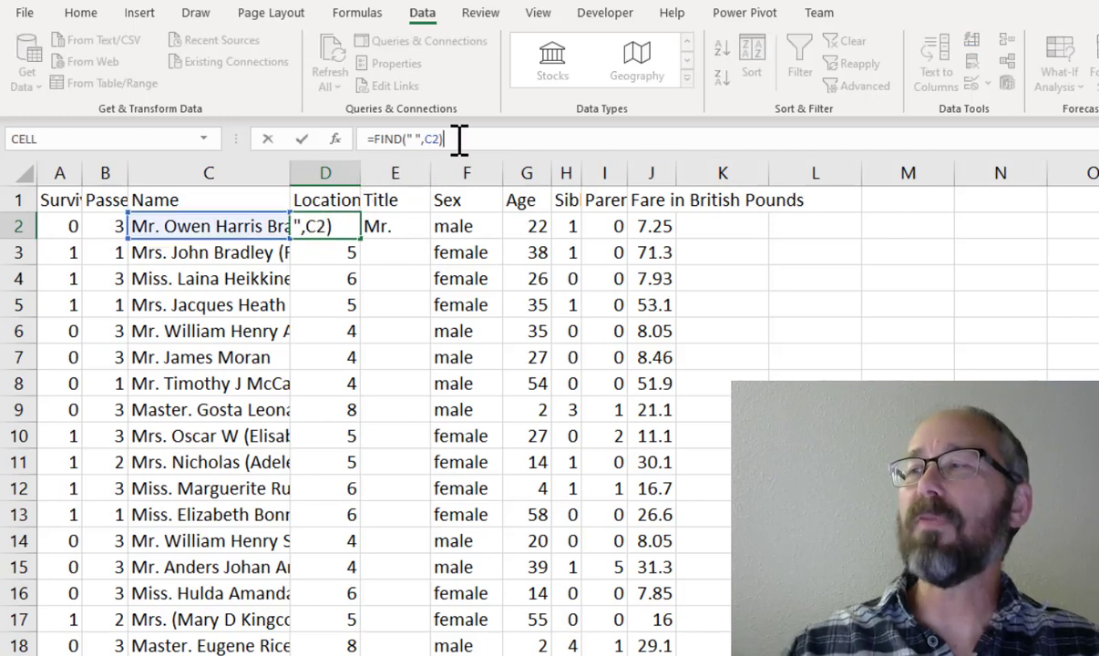
{"action": "type", "text": "-1"}
{"action": "key", "text": "Return"}
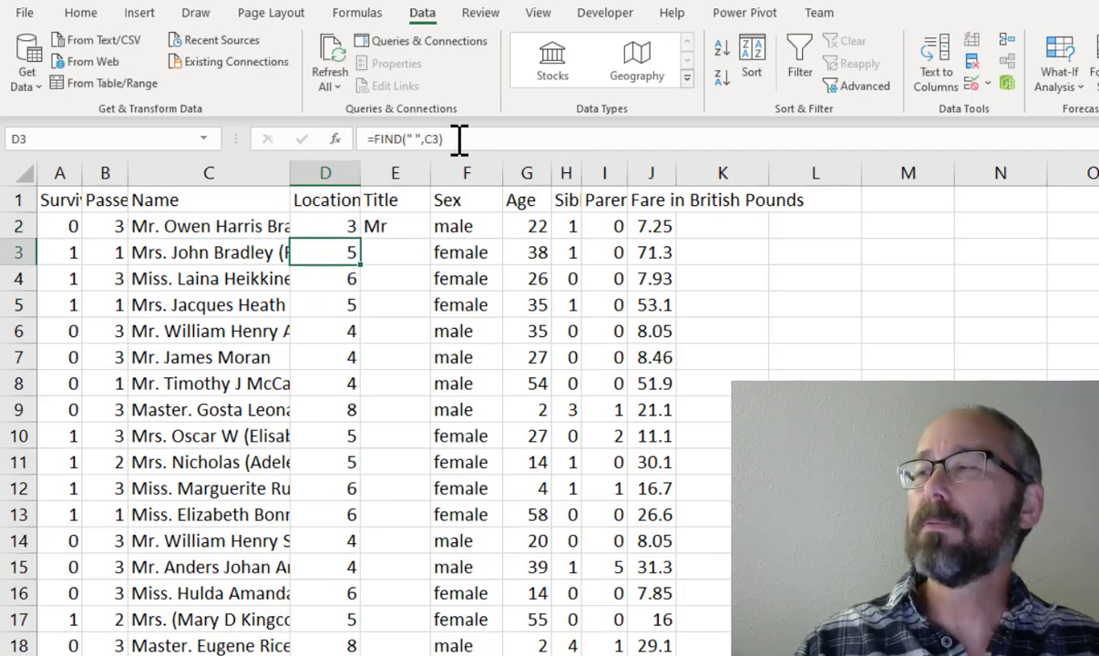
Change the Location formula in D2 to search for the period instead, as =FIND(".",C2)
{"action": "key", "text": "Up"}
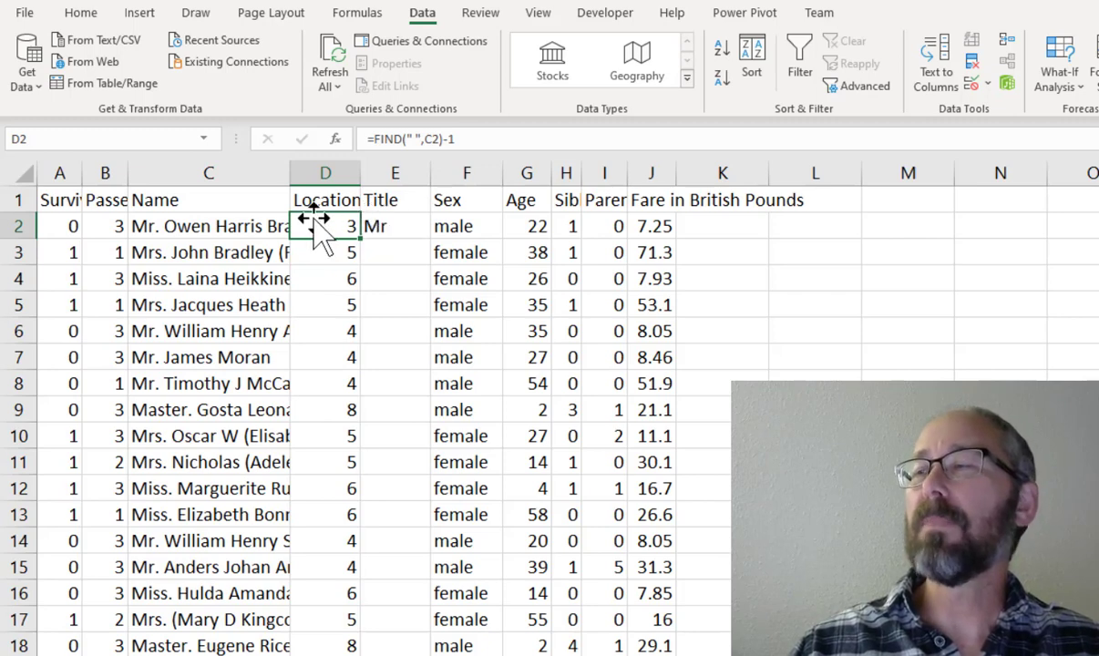
{"action": "left_click", "coordinate": [465, 136]}
{"action": "key", "text": "BackSpace"}
{"action": "key", "text": "BackSpace"}
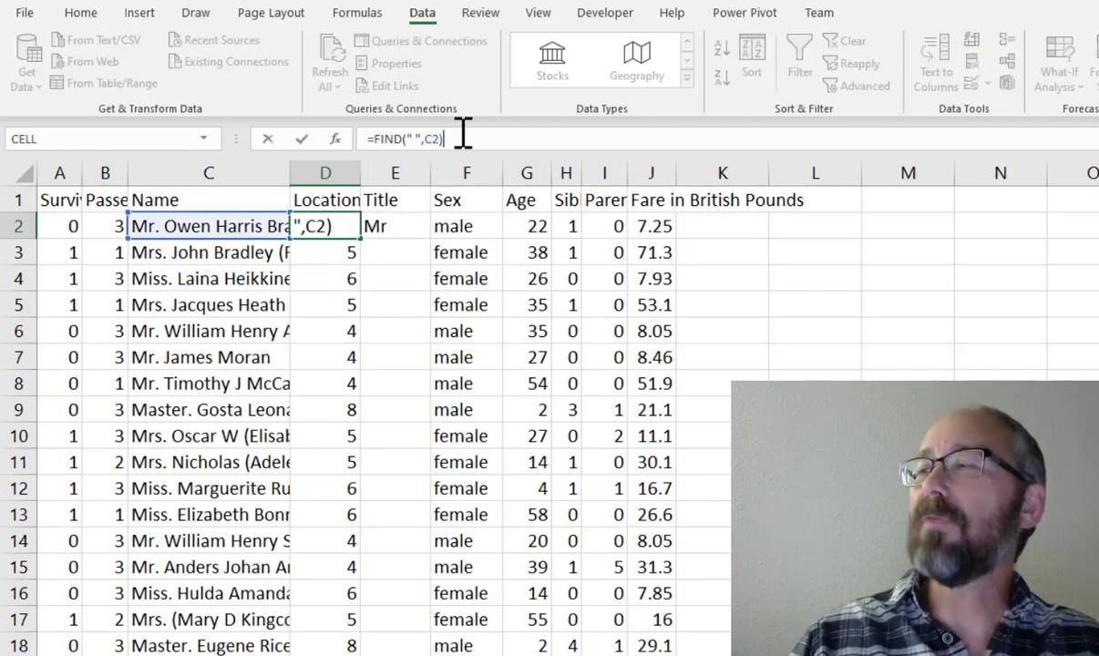
{"action": "key", "text": "Left"}
{"action": "key", "text": "Left"}
{"action": "key", "text": "Left"}
{"action": "key", "text": "Left"}
{"action": "key", "text": "Left"}
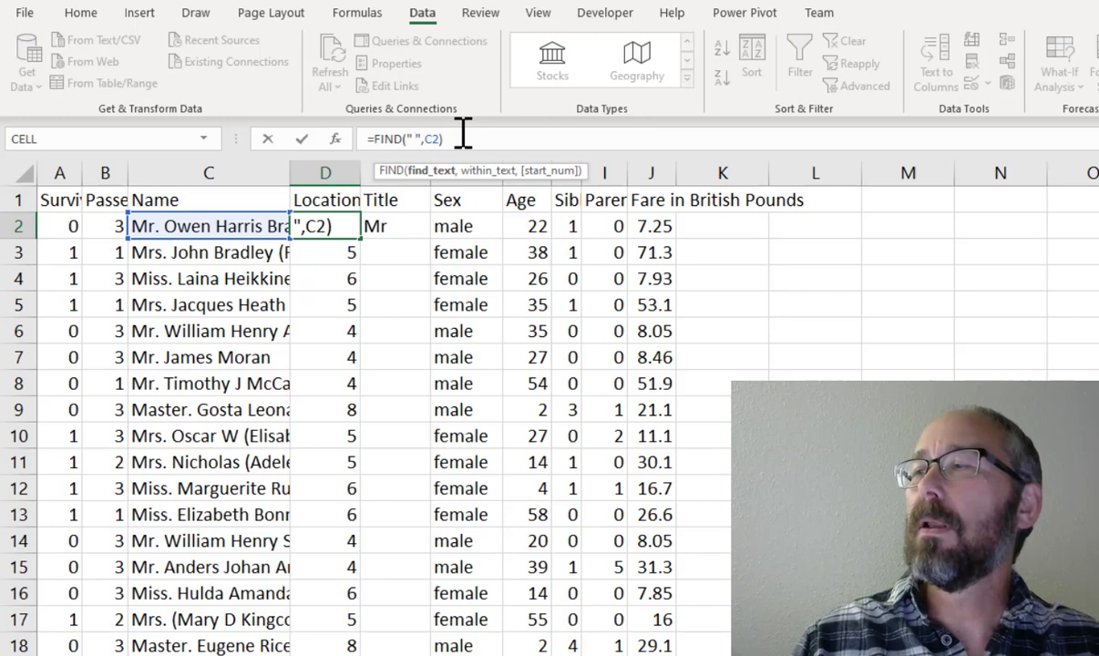
{"action": "key", "text": "BackSpace"}
{"action": "type", "text": "."}
{"action": "key", "text": "Return"}
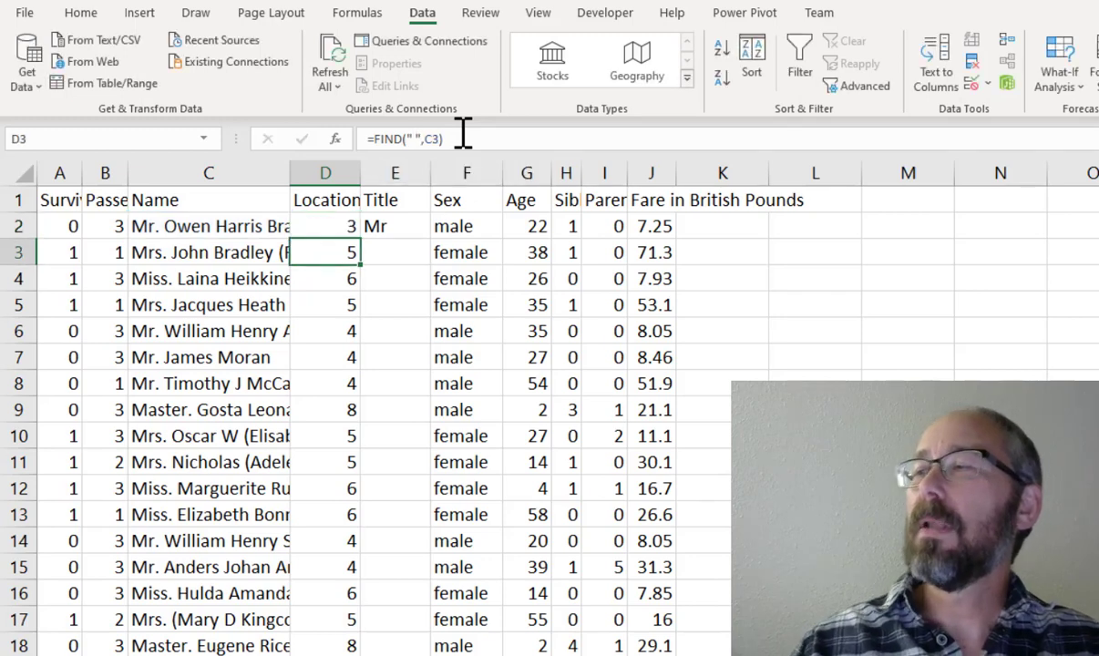
Remove the -1 from the E2 formula, making it =LEFT(C2,D2) to match the period-based location
{"action": "left_click", "coordinate": [387, 226]}
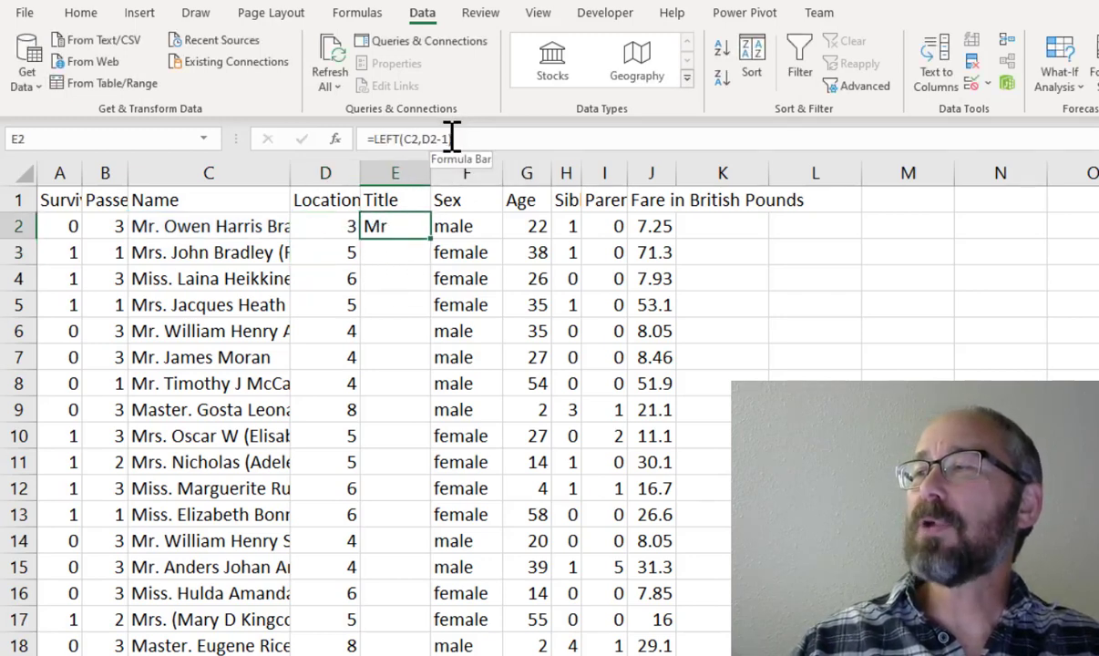
{"action": "left_click", "coordinate": [449, 139]}
{"action": "key", "text": "BackSpace"}
{"action": "key", "text": "BackSpace"}
{"action": "key", "text": "Return"}
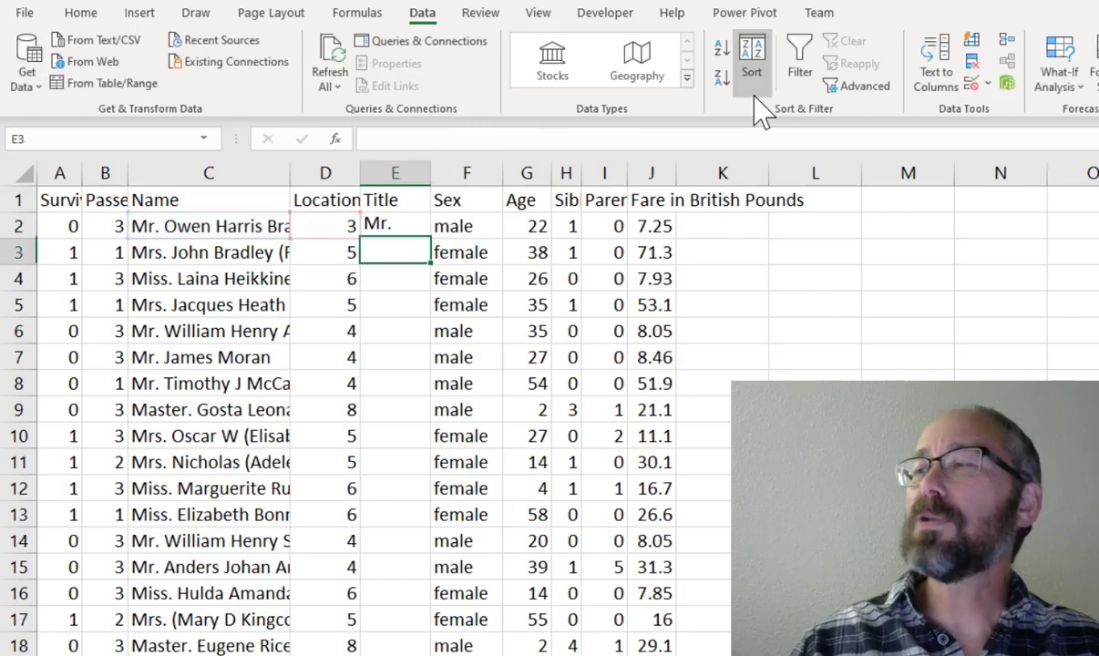
{"action": "key", "text": "Up"}
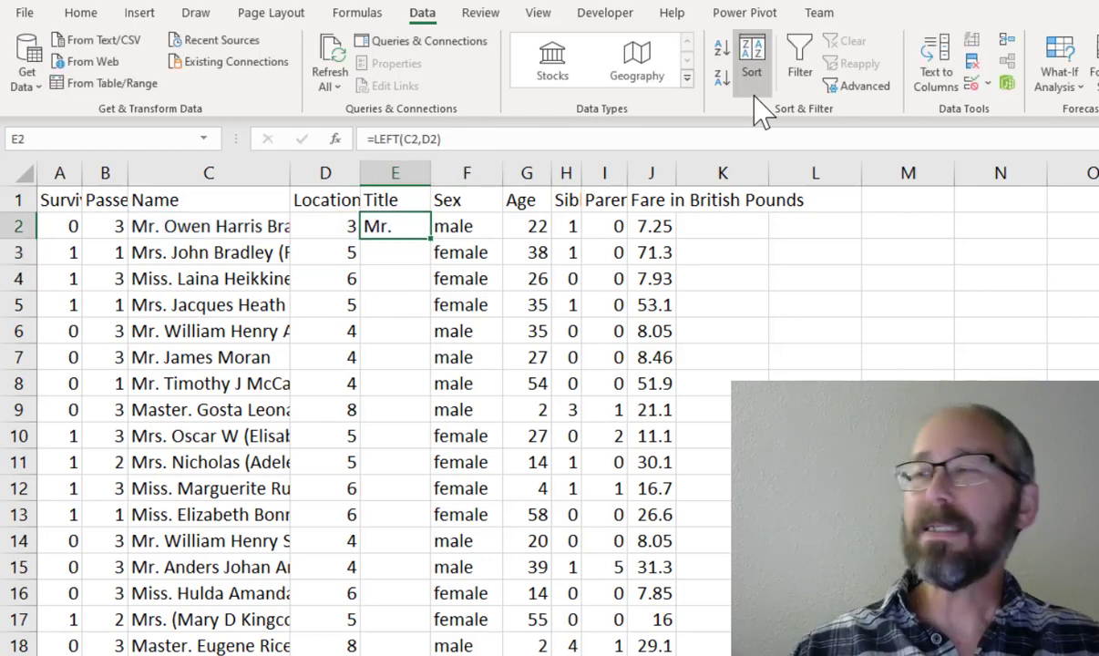
Change the Location formula in D2 back to searching for a space, as =FIND(" ",C2)
{"action": "left_click", "coordinate": [330, 226]}
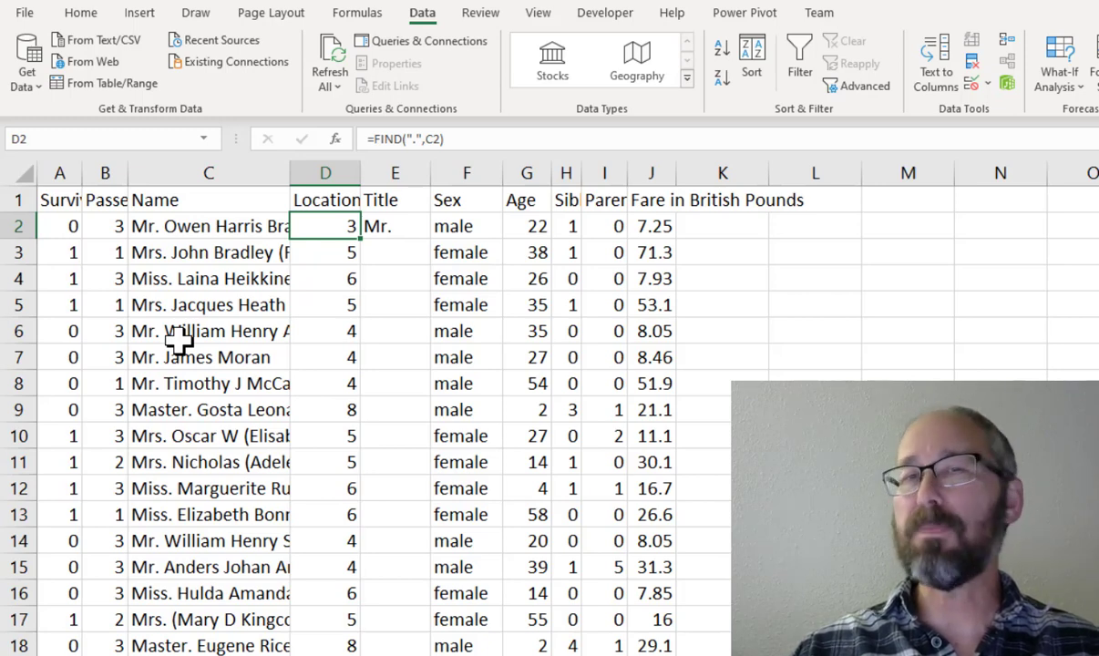
{"action": "left_click", "coordinate": [432, 138]}
{"action": "key", "text": "BackSpace"}
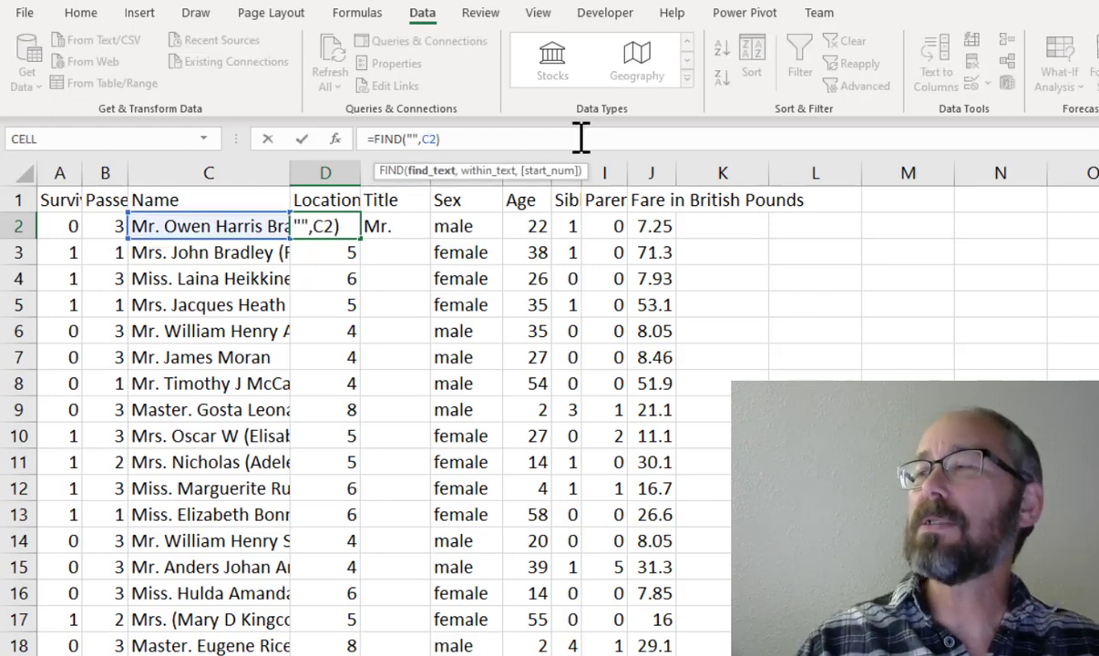
{"action": "key", "text": "Return"}
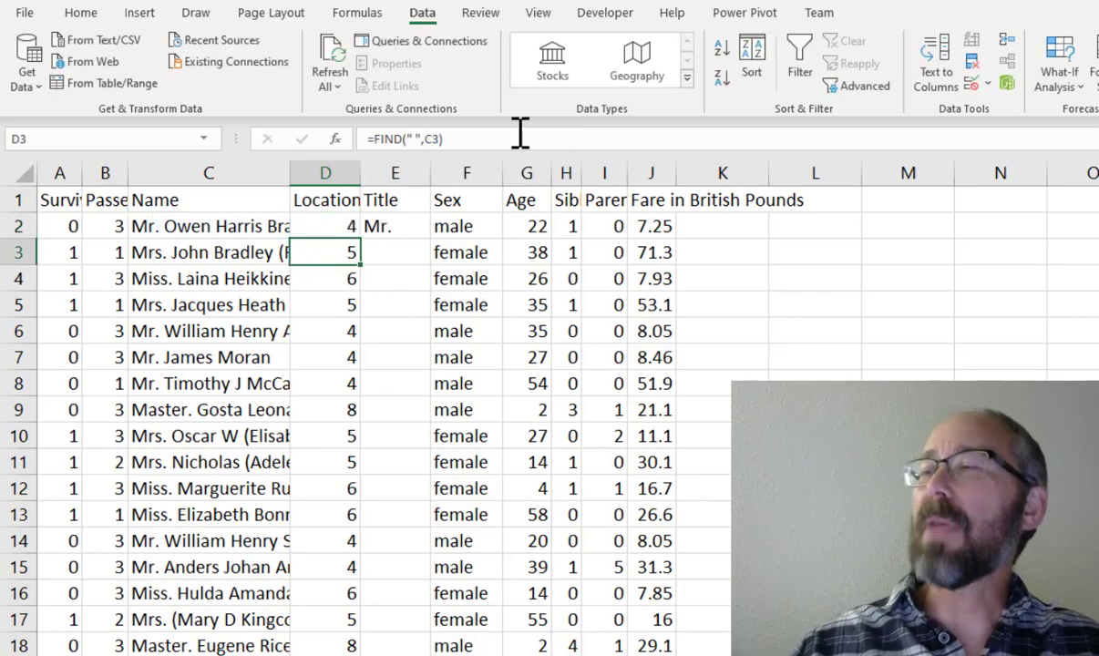
Restore the Title formula in E2 to =LEFT(C2,D2-1)
{"action": "left_click", "coordinate": [391, 233]}
{"action": "left_click", "coordinate": [414, 138]}
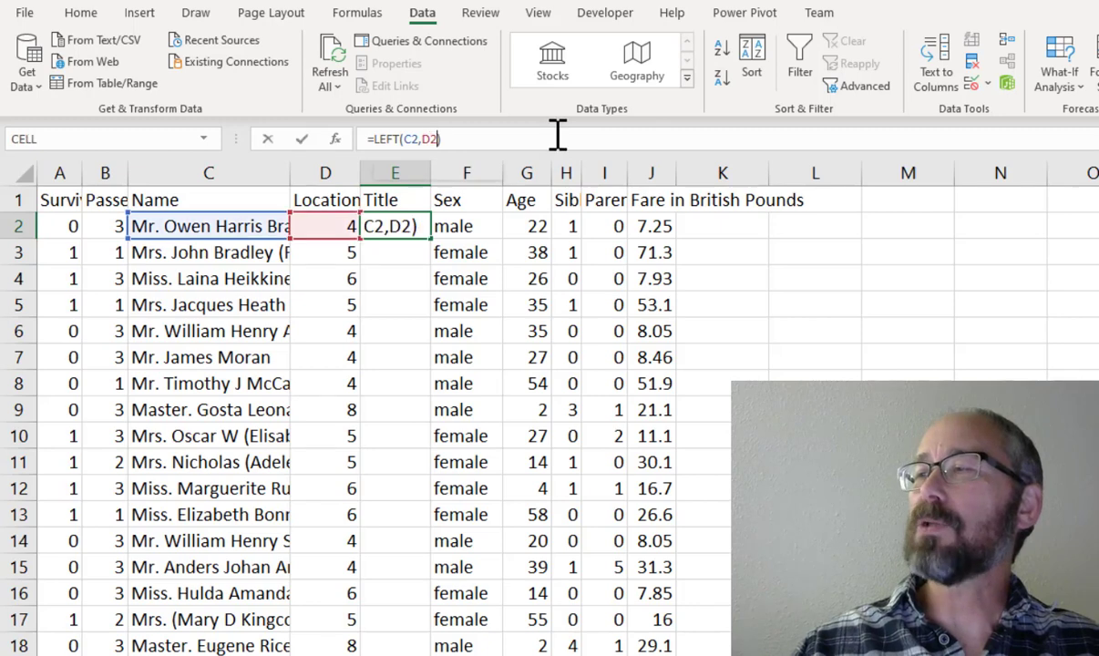
{"action": "type", "text": "-1"}
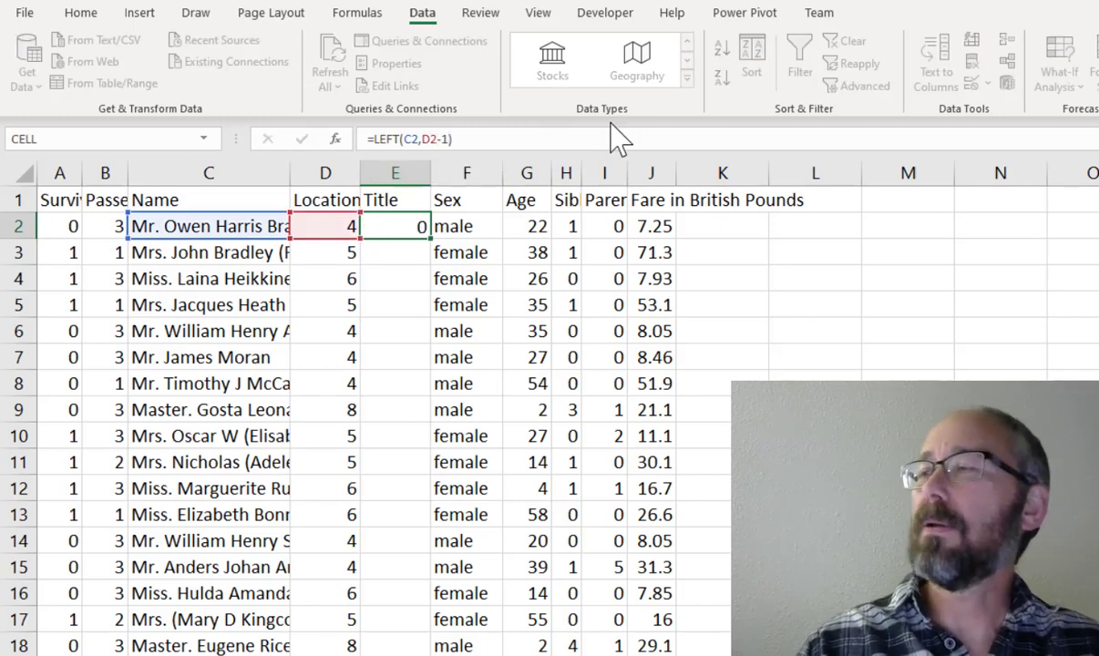
{"action": "key", "text": "Return"}
Copy the Title formula from E2 down the Title column through the last data row, E888
{"action": "left_click", "coordinate": [398, 228]}
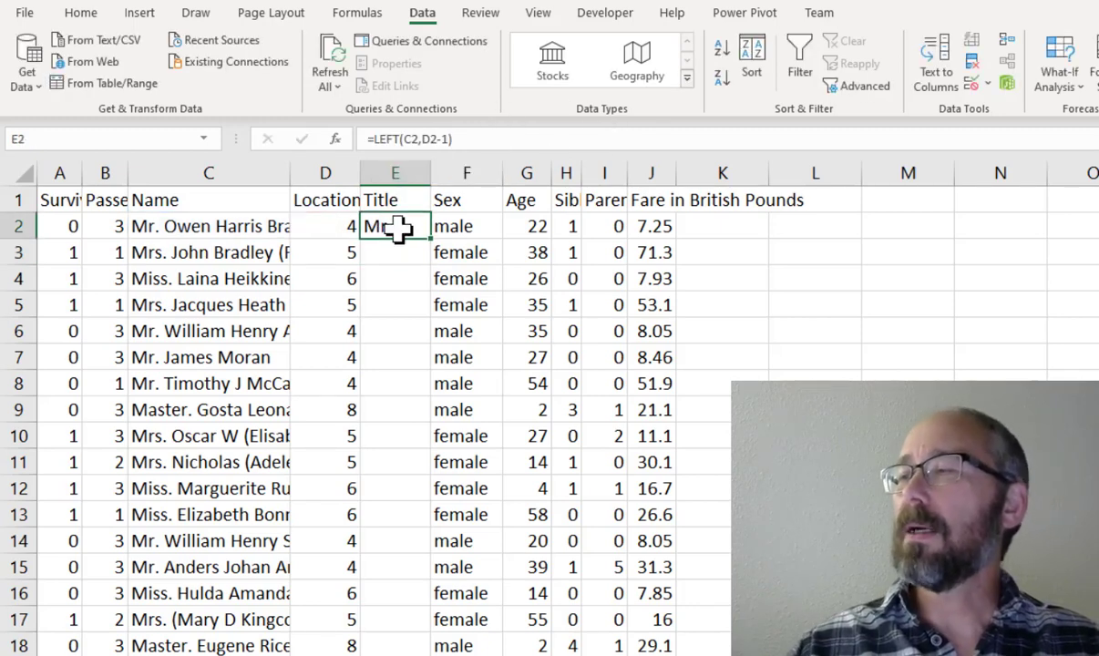
{"action": "key", "text": "ctrl+c"}
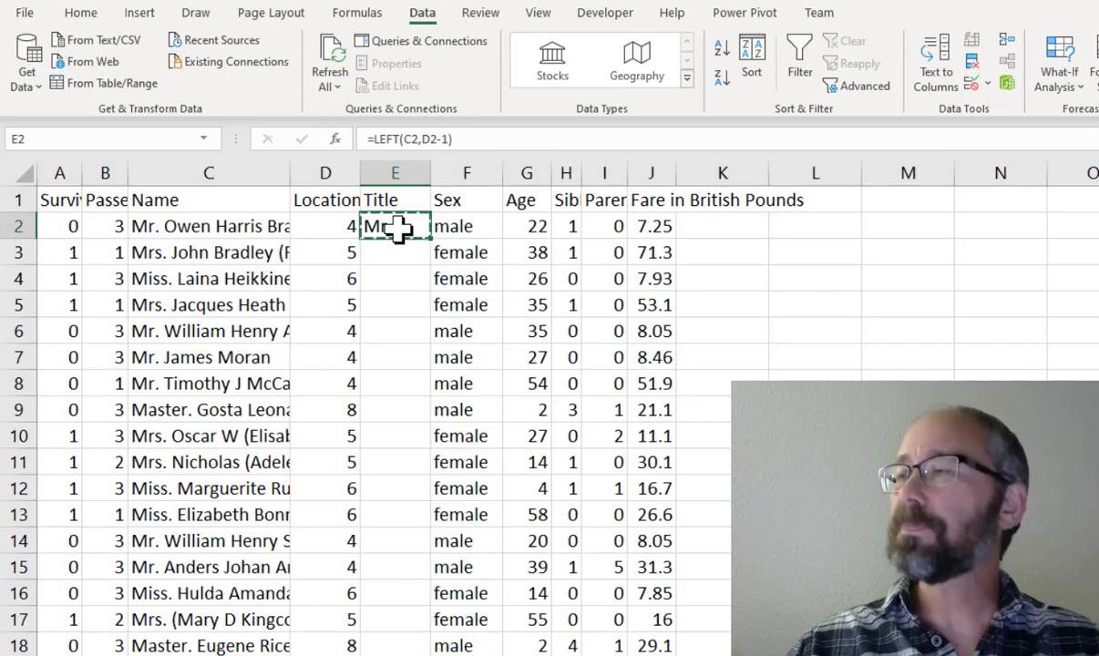
{"action": "key", "text": "Down"}
{"action": "key", "text": "Left"}
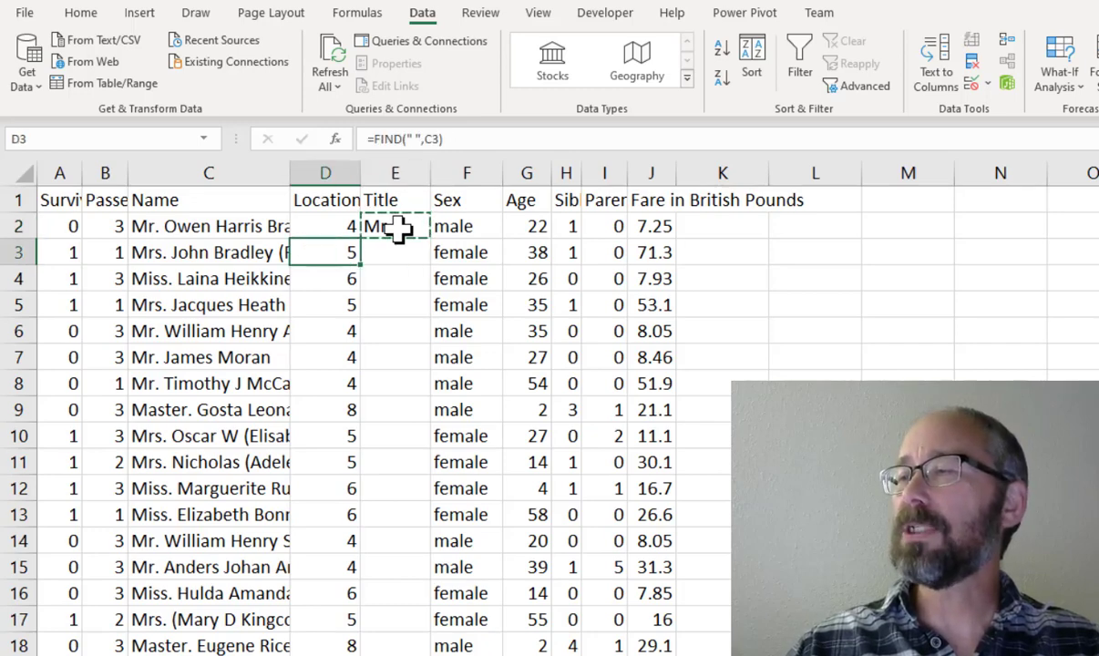
{"action": "key", "text": "ctrl+shift+Down"}
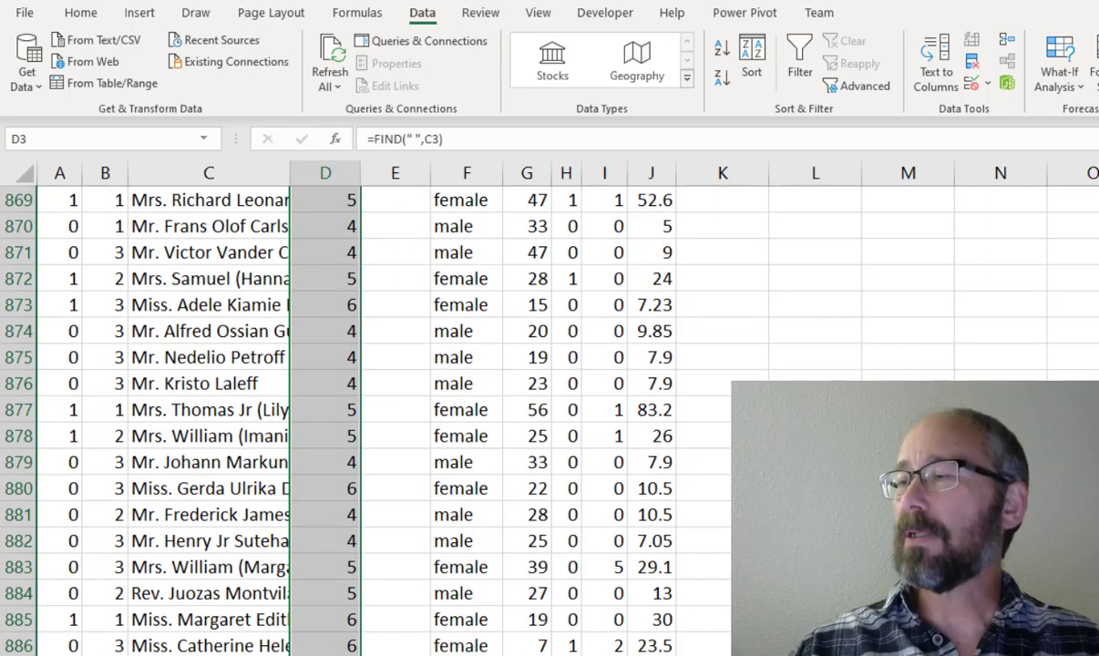
{"action": "key", "text": "ctrl+Down"}
{"action": "key", "text": "Right"}
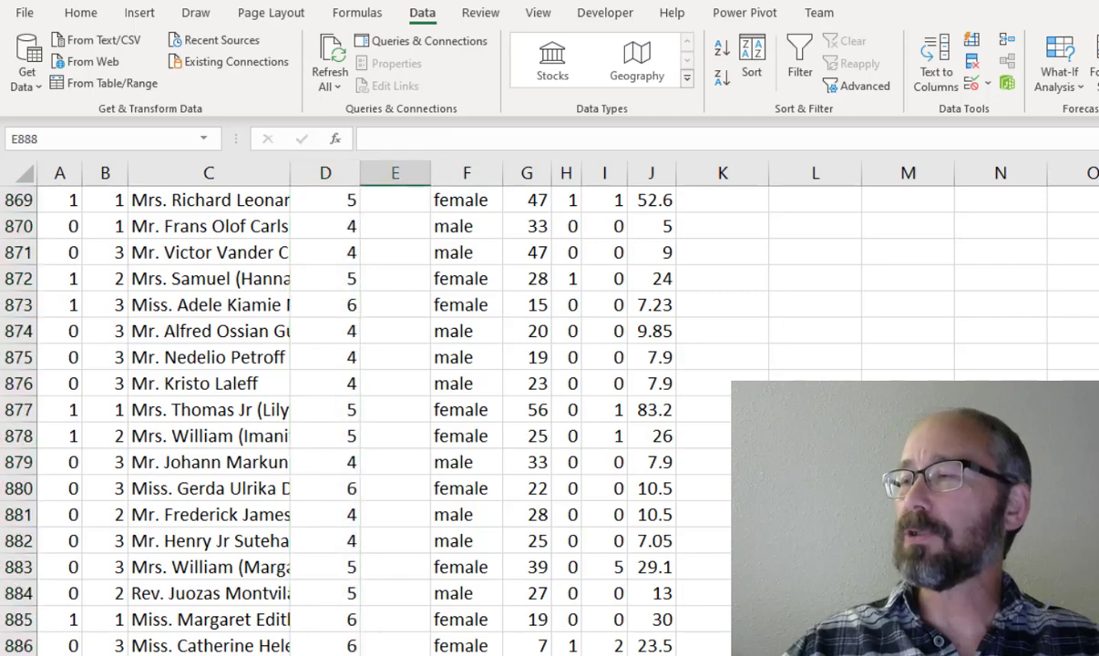
{"action": "key", "text": "ctrl+shift+Up"}
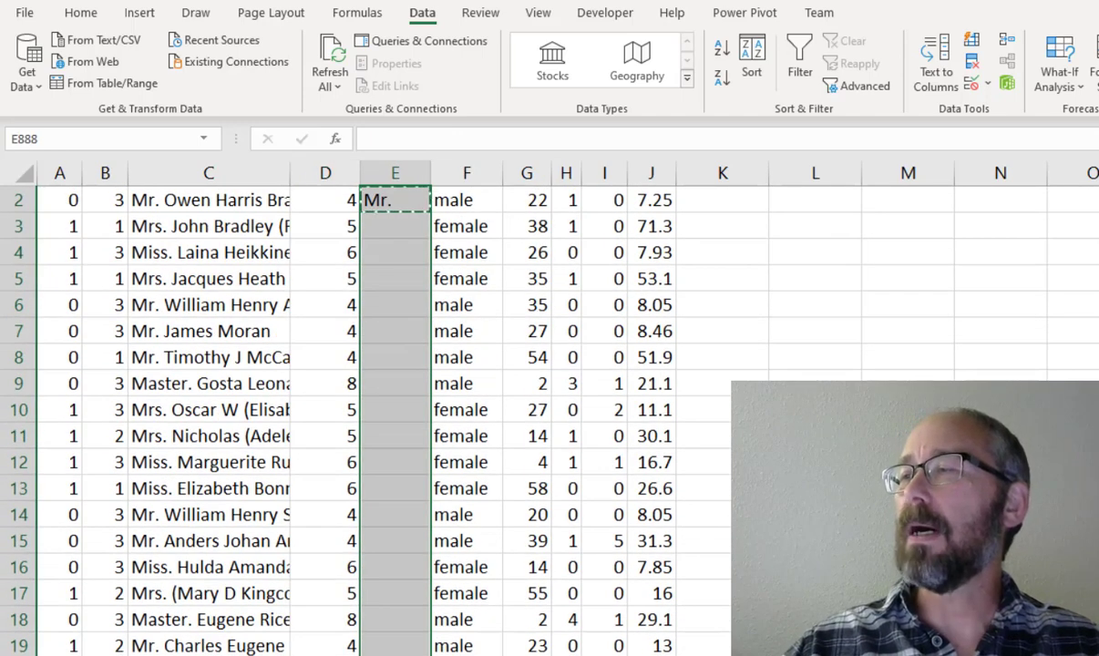
{"action": "key", "text": "shift+Down"}
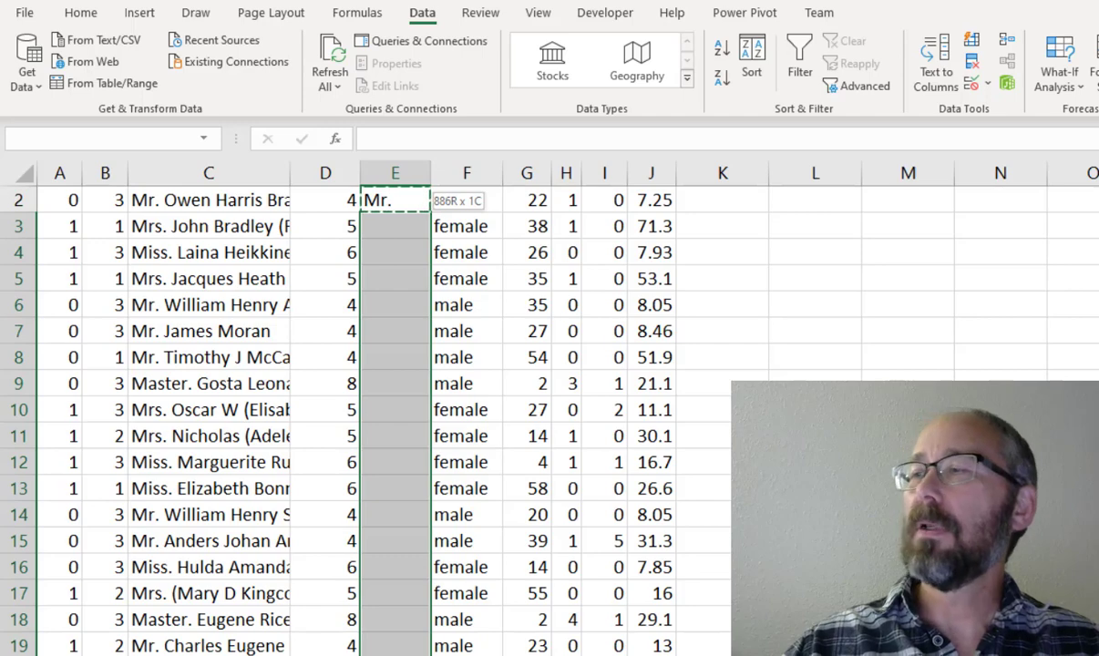
{"action": "key", "text": "ctrl+v"}
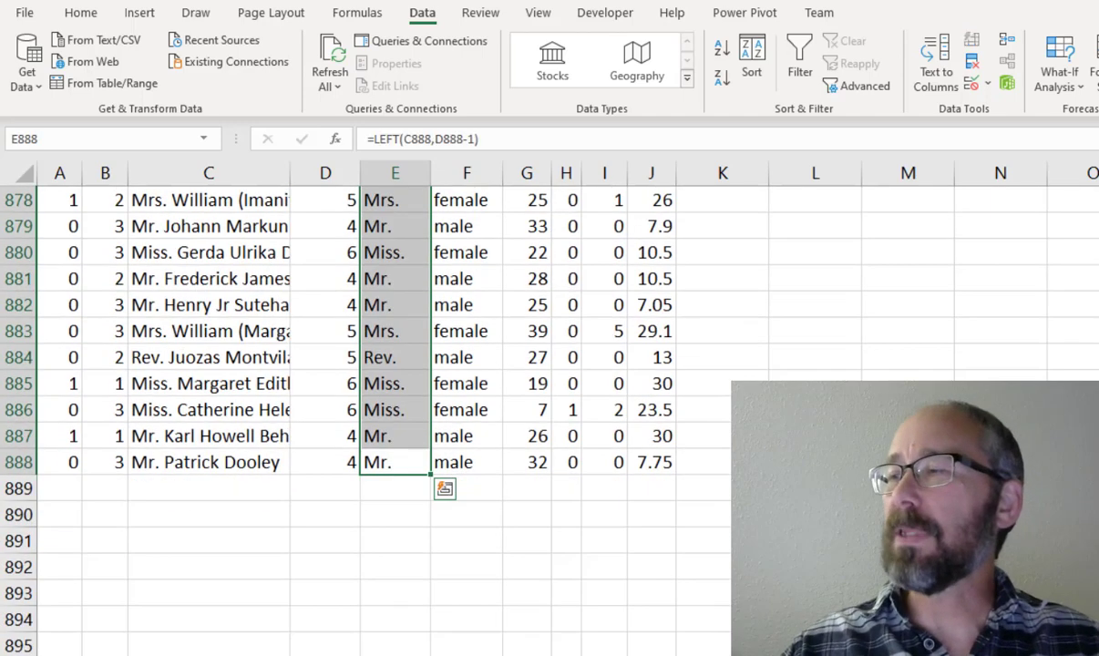
{"action": "key", "text": "ctrl+Up"}
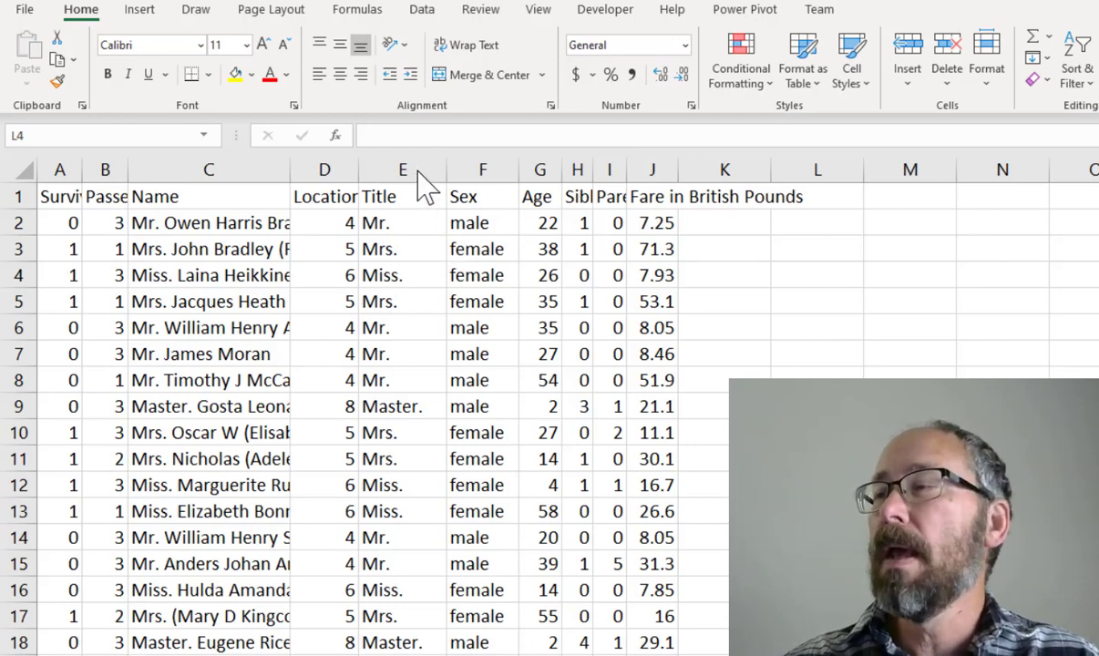
Create the recommended clustered column chart showing the count of each title from the whole Title column
{"action": "left_click", "coordinate": [412, 206]}
{"action": "left_click", "coordinate": [406, 171]}
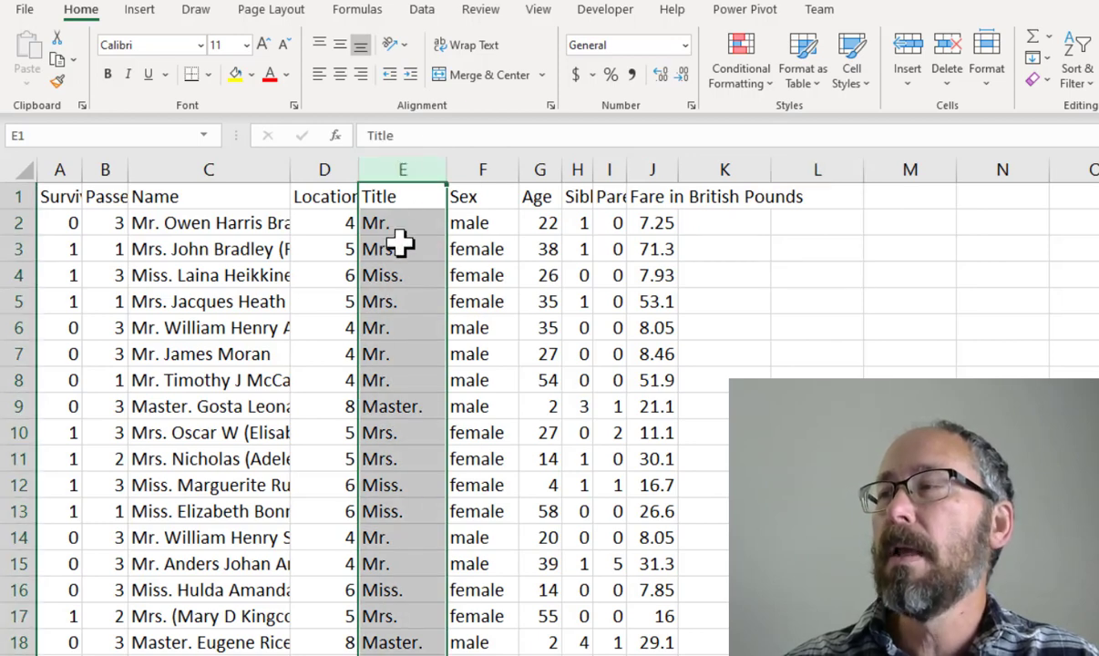
{"action": "left_click", "coordinate": [138, 11]}
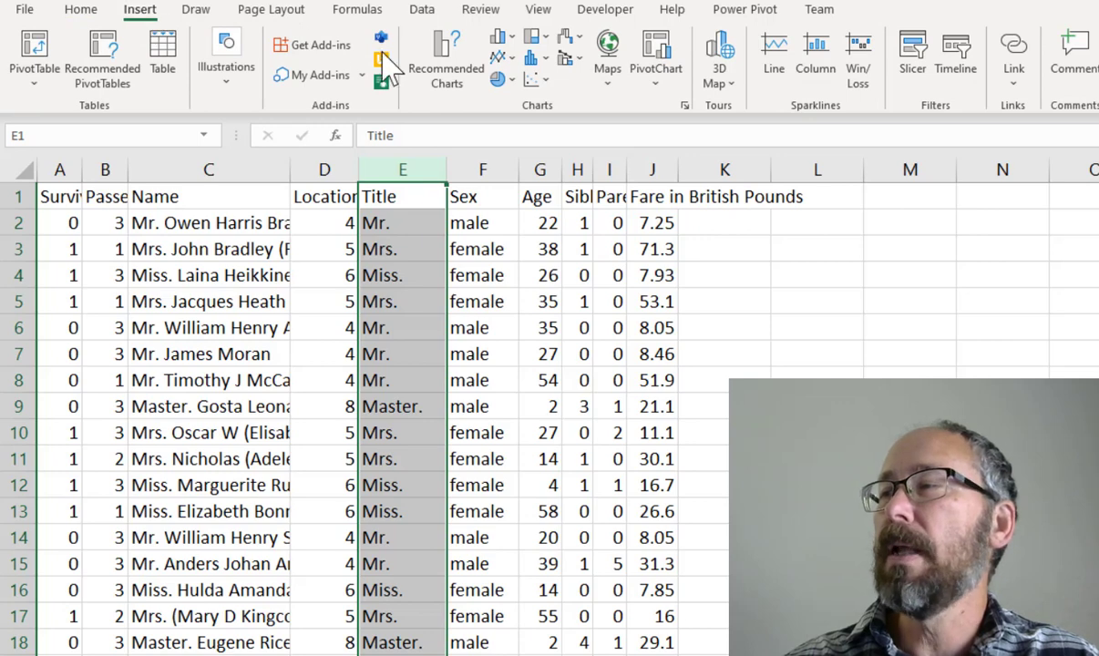
{"action": "left_click", "coordinate": [446, 55]}
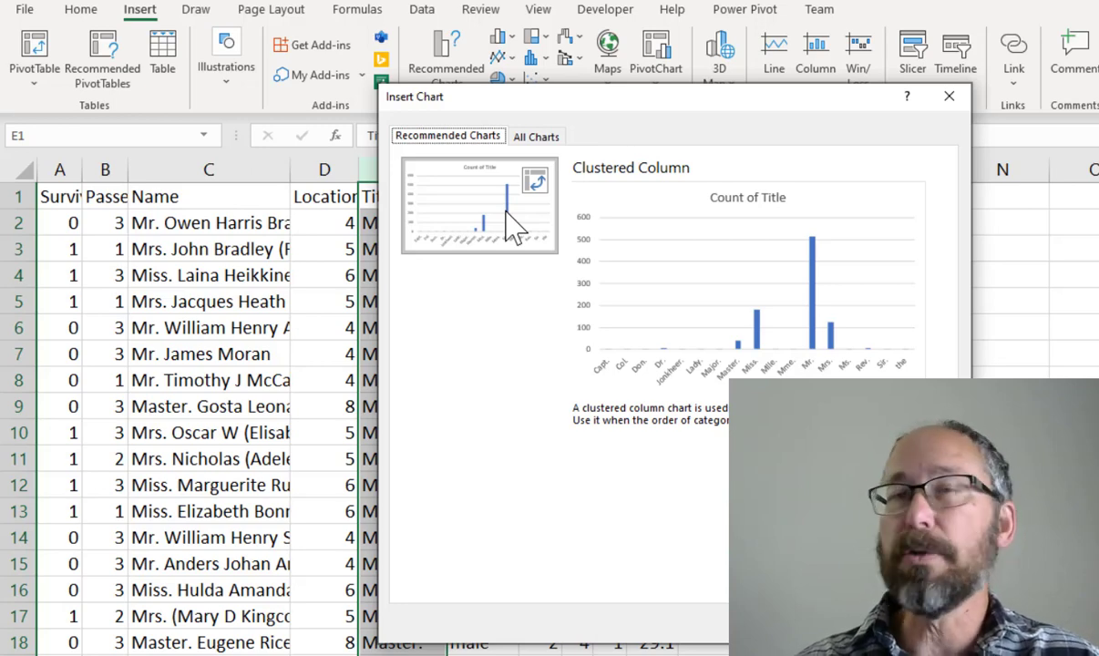
{"action": "left_click", "coordinate": [836, 623]}
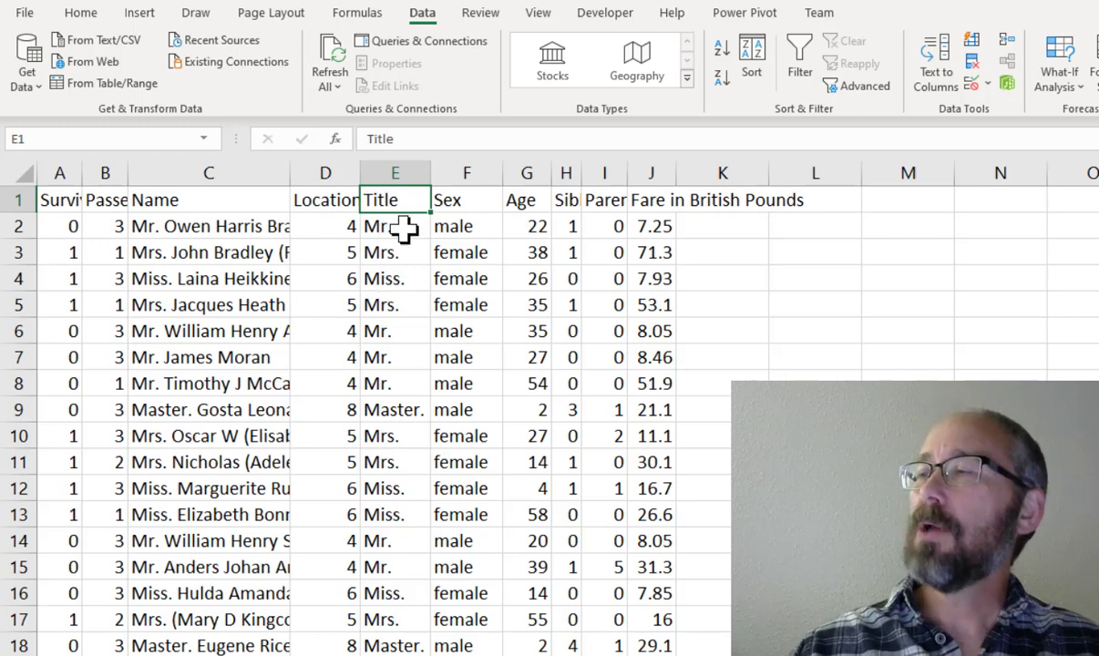
Insert a new blank column between the Title and Sex columns
{"action": "left_click", "coordinate": [463, 171]}
{"action": "right_click", "coordinate": [463, 172]}
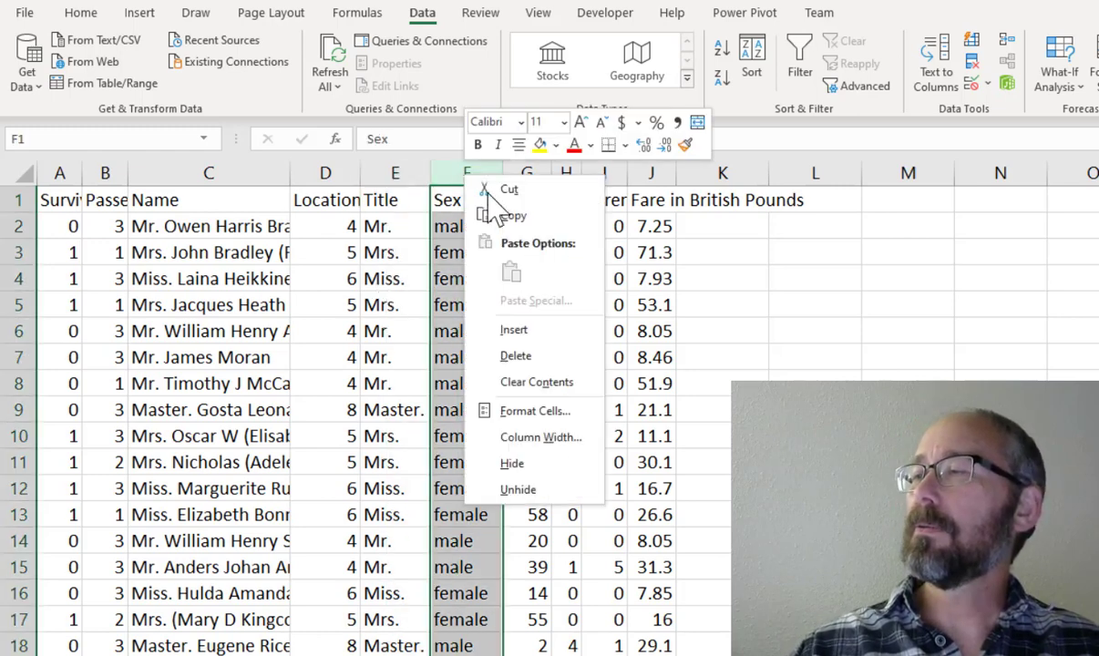
{"action": "left_click", "coordinate": [513, 328]}
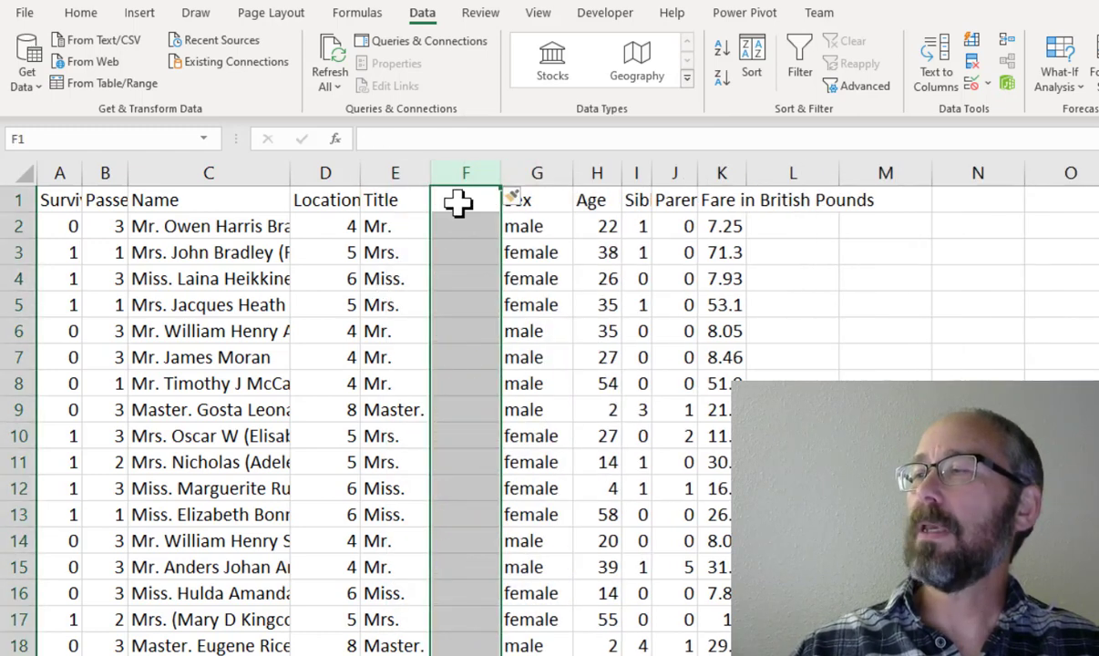
Enter the header TitleCategory in F1 and fit the column's width to it
{"action": "left_click", "coordinate": [458, 202]}
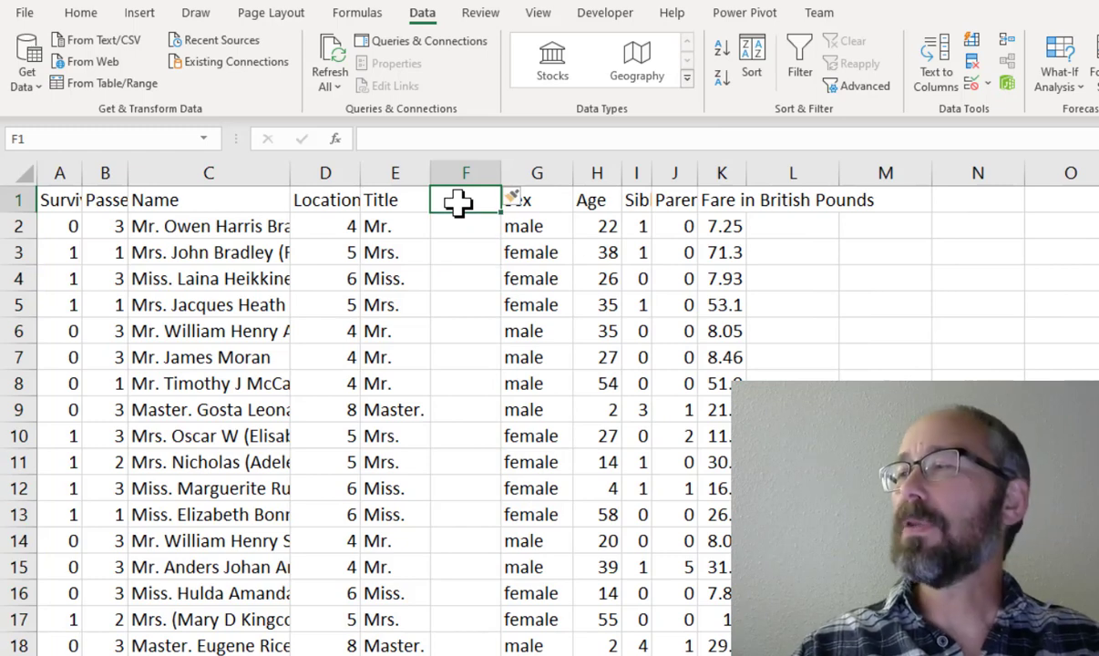
{"action": "type", "text": "TitleCat"}
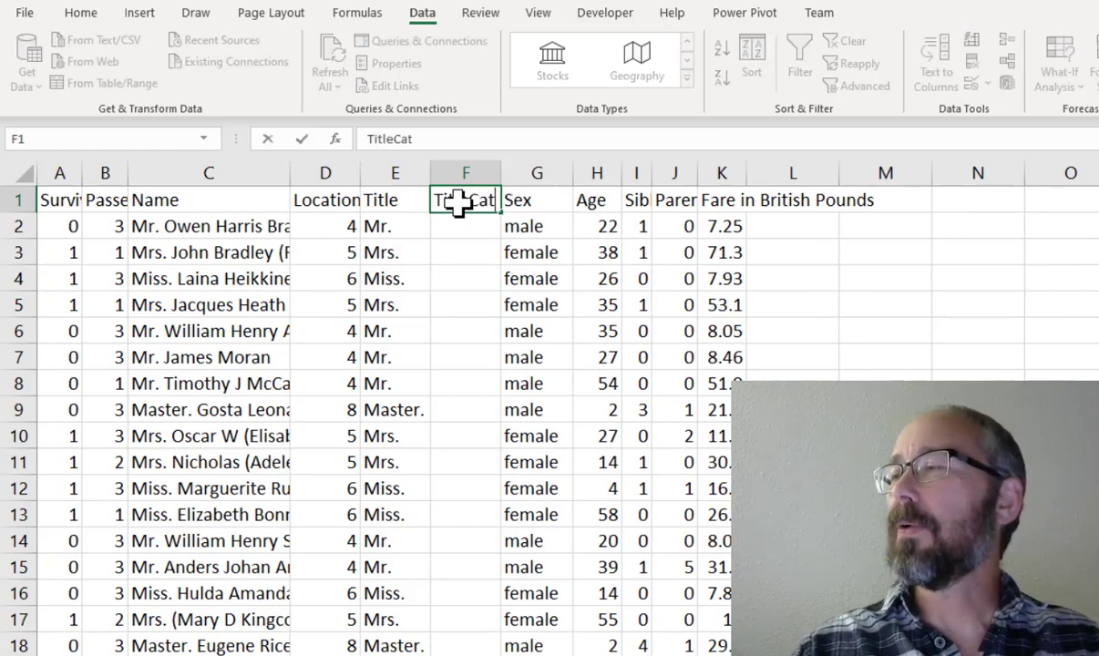
{"action": "type", "text": "egory"}
{"action": "key", "text": "Return"}
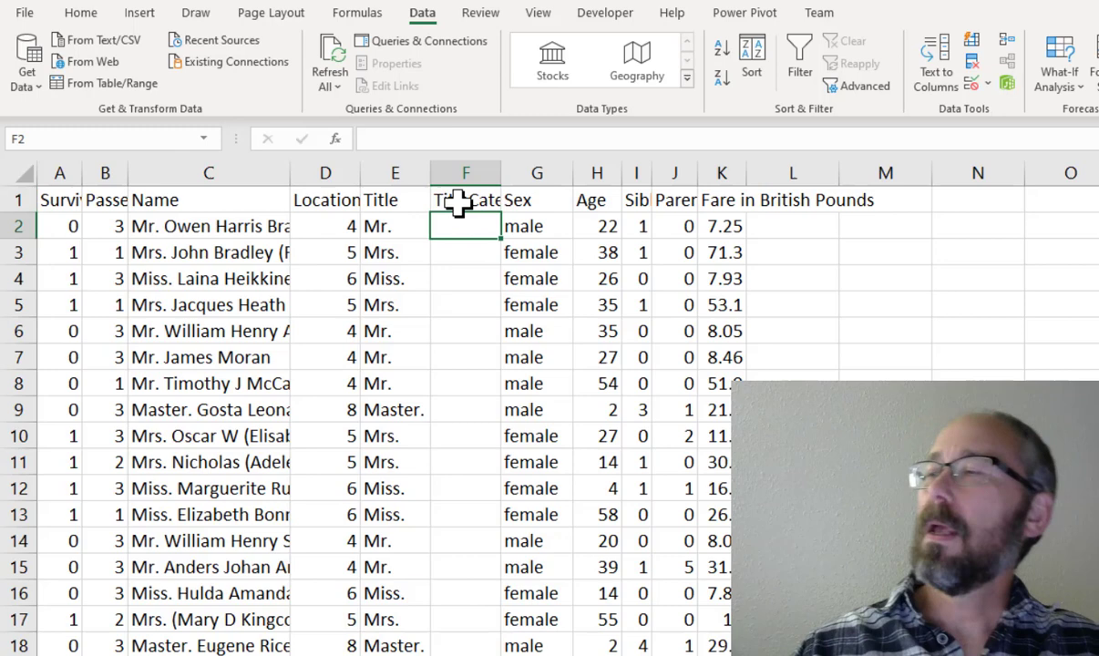
{"action": "double_click", "coordinate": [500, 172]}
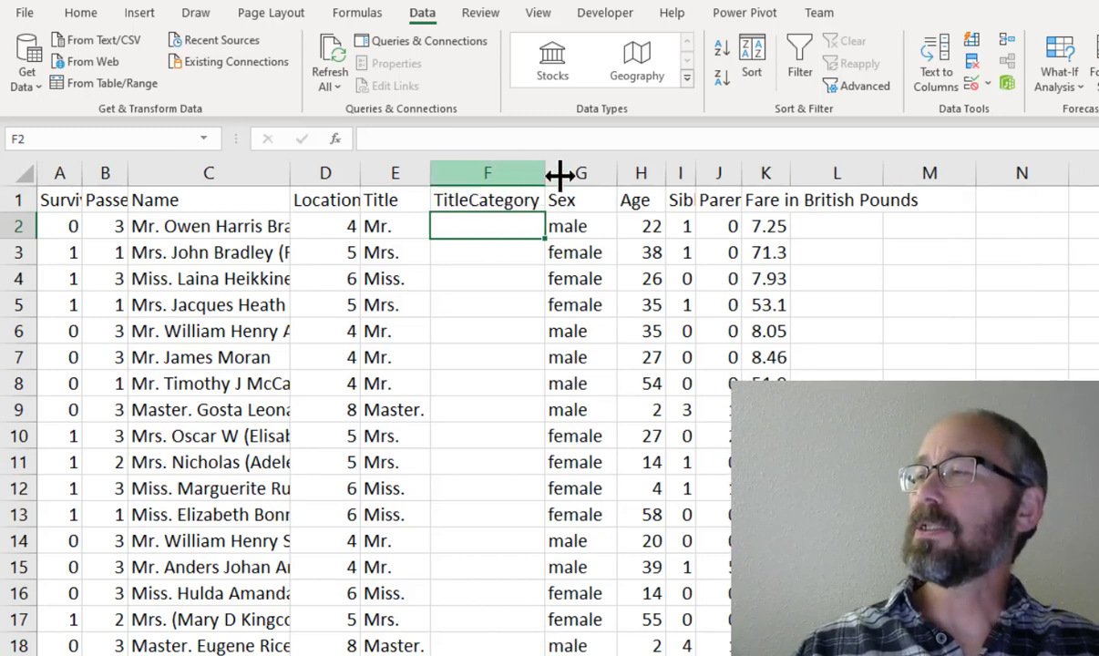
Enter the formula =IF(E2="Mr.",E2, 0) in F2 of the TitleCategory column
{"action": "double_click", "coordinate": [488, 230]}
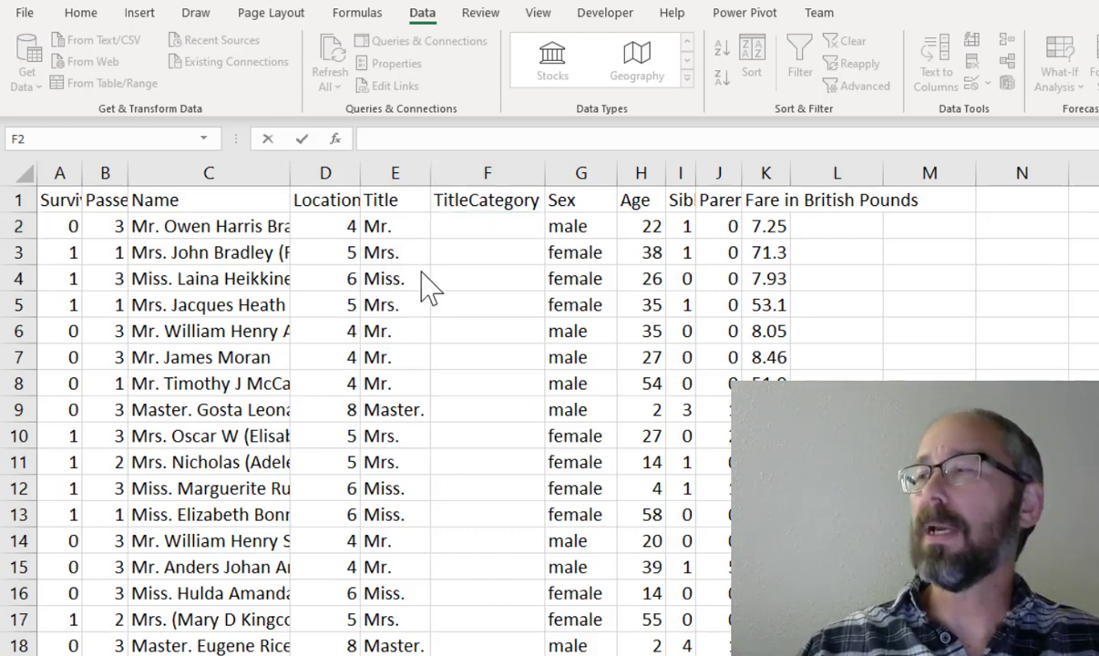
{"action": "left_click", "coordinate": [466, 227]}
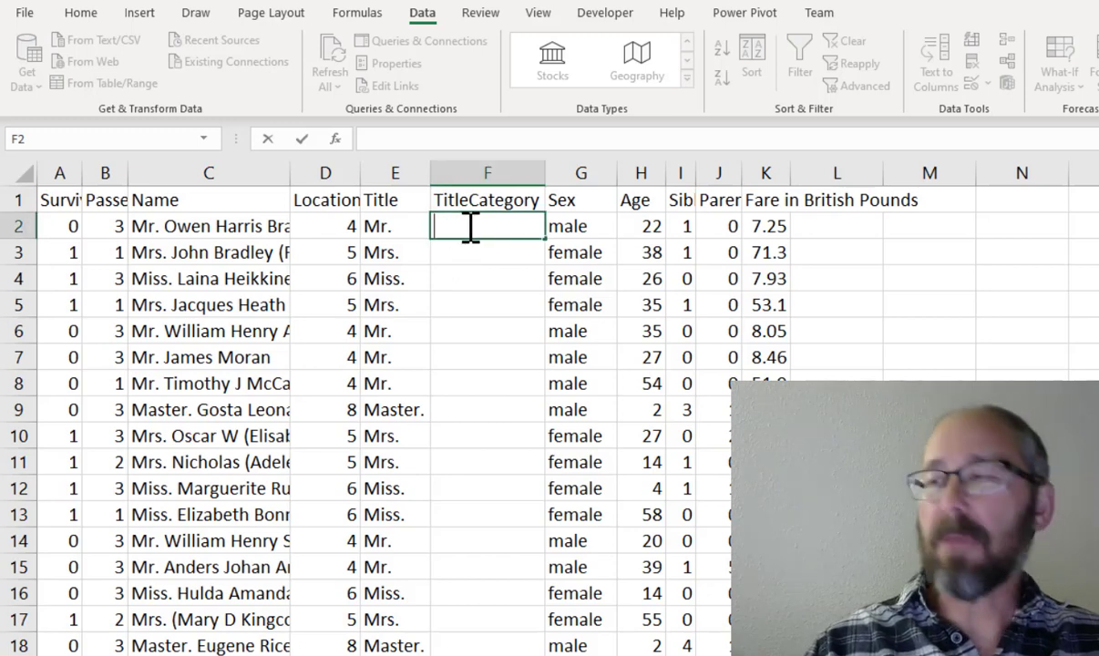
{"action": "type", "text": "=if"}
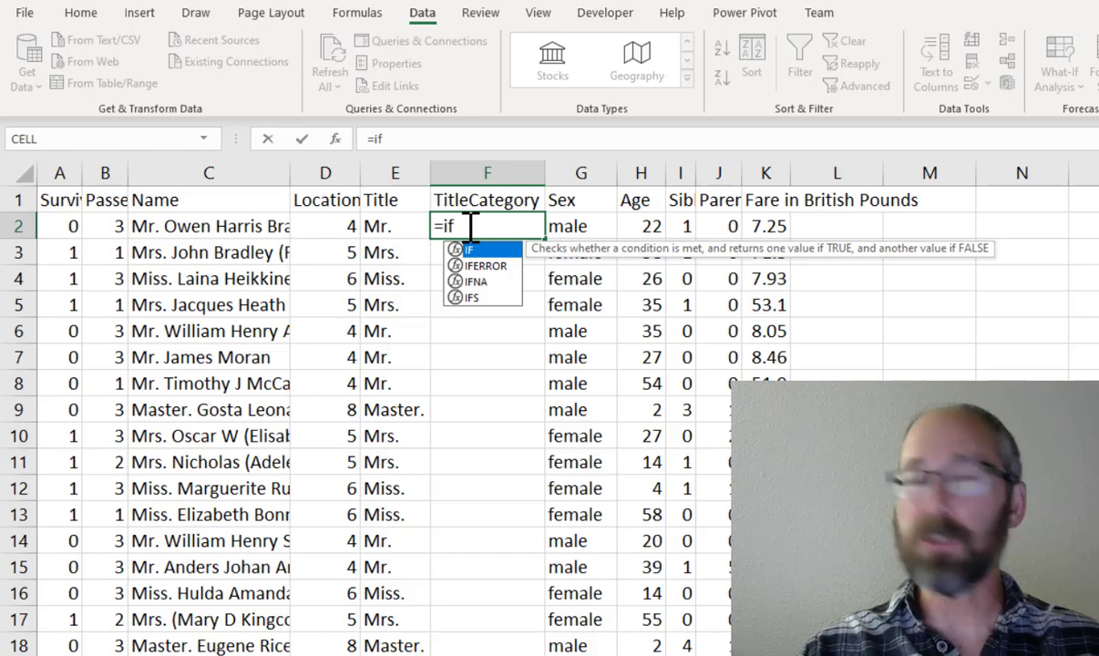
{"action": "key", "text": "Tab"}
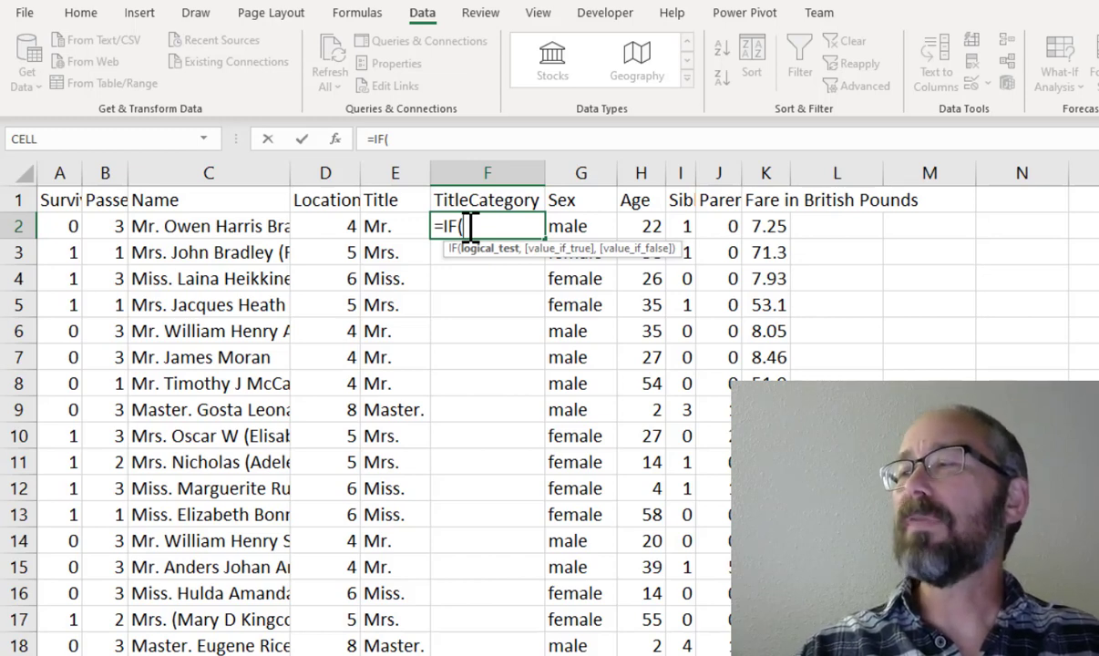
{"action": "type", "text": "E2"}
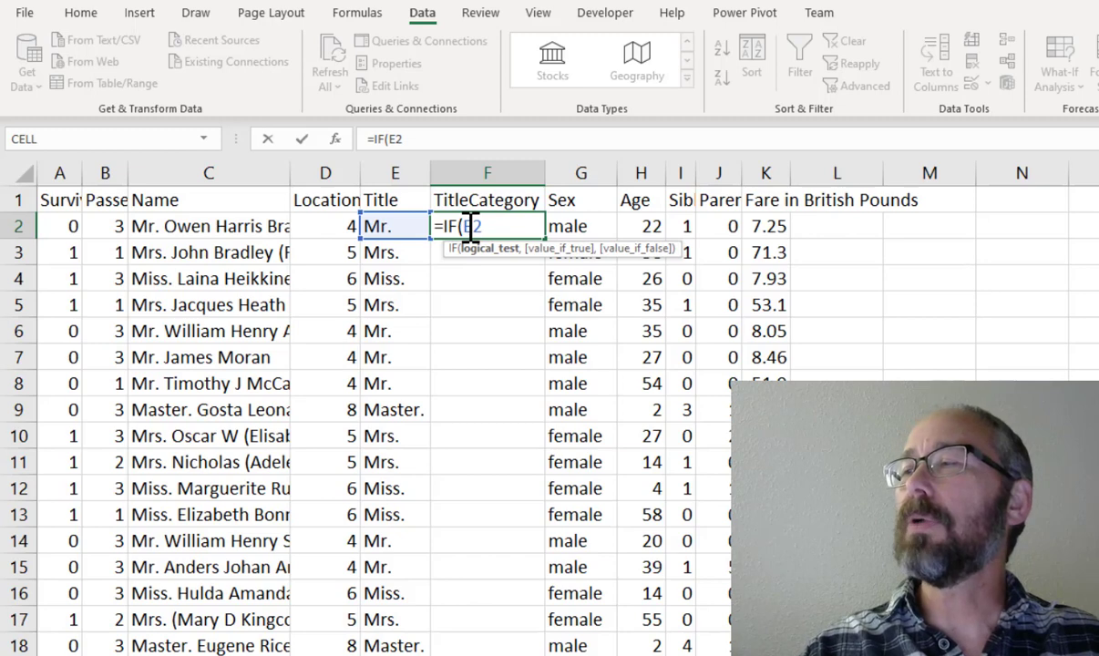
{"action": "type", "text": "=\""}
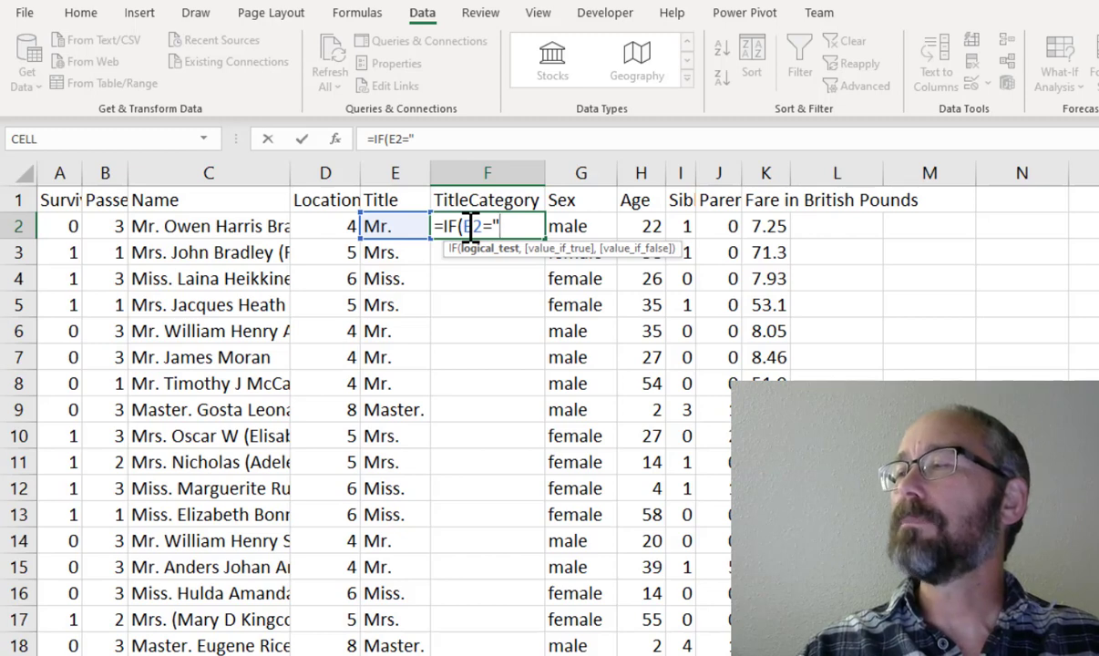
{"action": "type", "text": "Mr.\""}
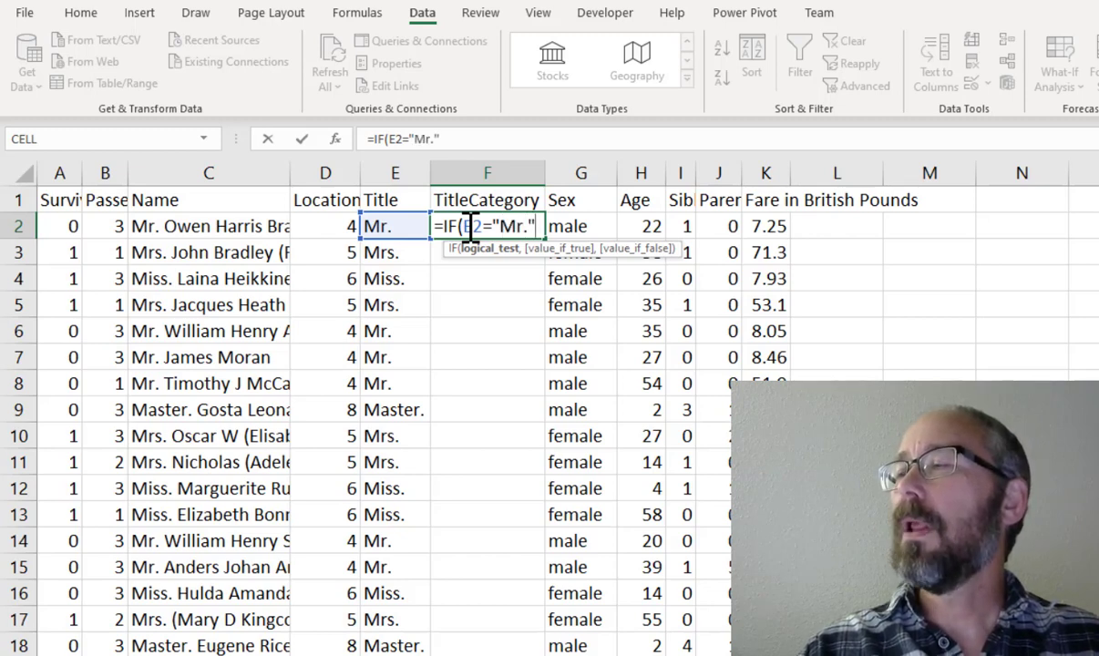
{"action": "type", "text": ","}
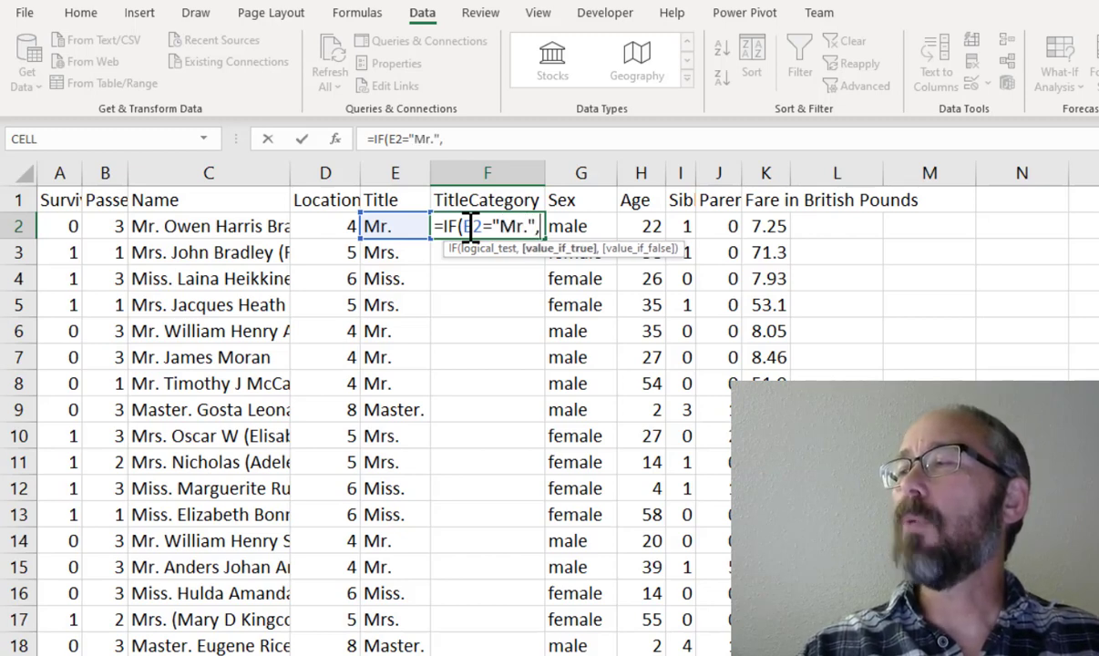
{"action": "type", "text": "E2"}
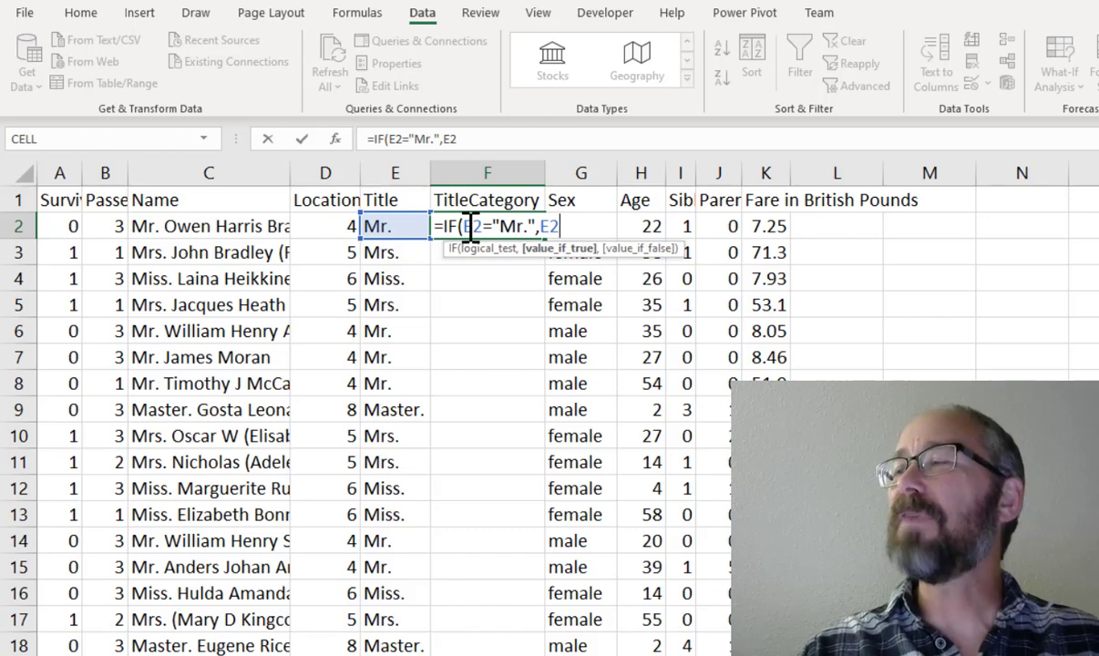
{"action": "type", "text": ", "}
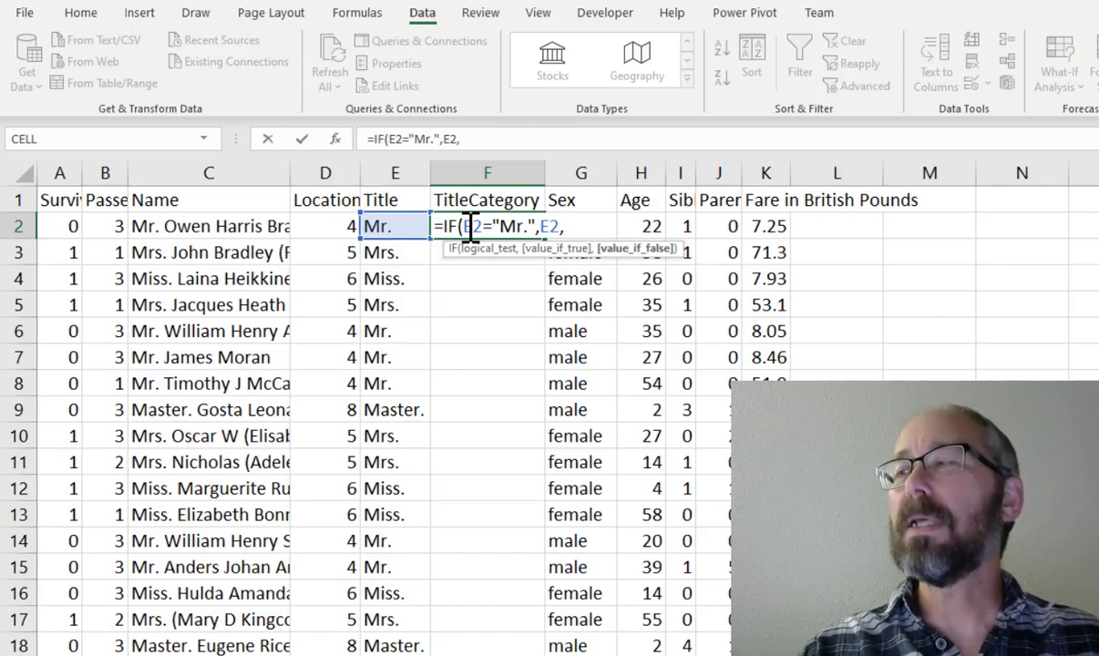
{"action": "type", "text": "0)"}
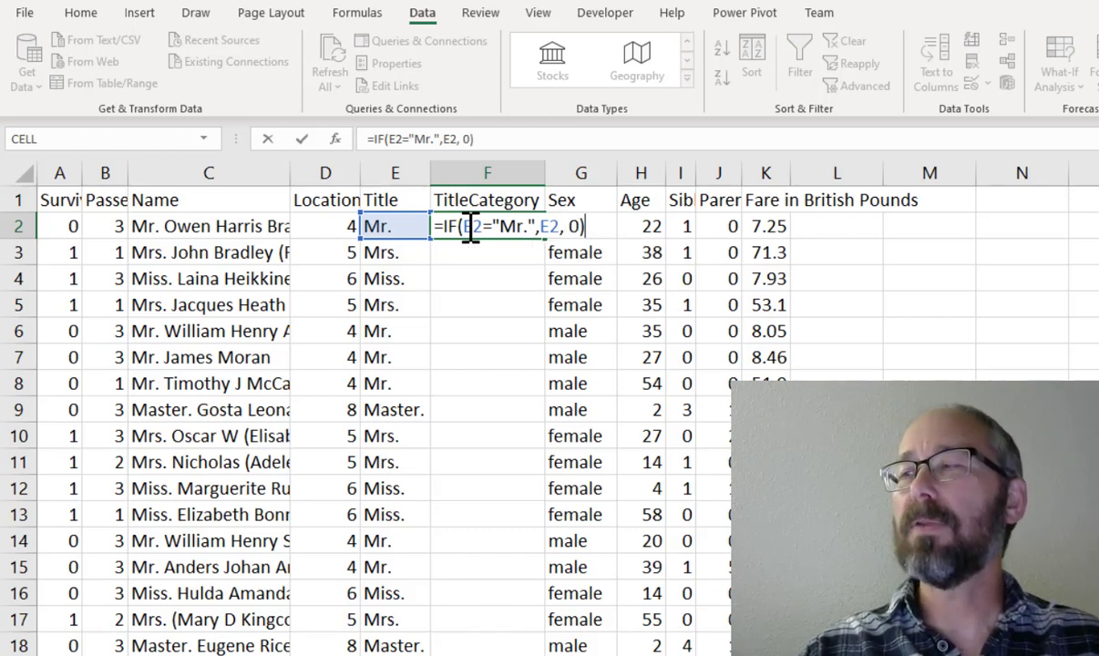
{"action": "key", "text": "Return"}
Review the IF formula's arguments in F2 and fill the formula down through F4
{"action": "left_click", "coordinate": [470, 228]}
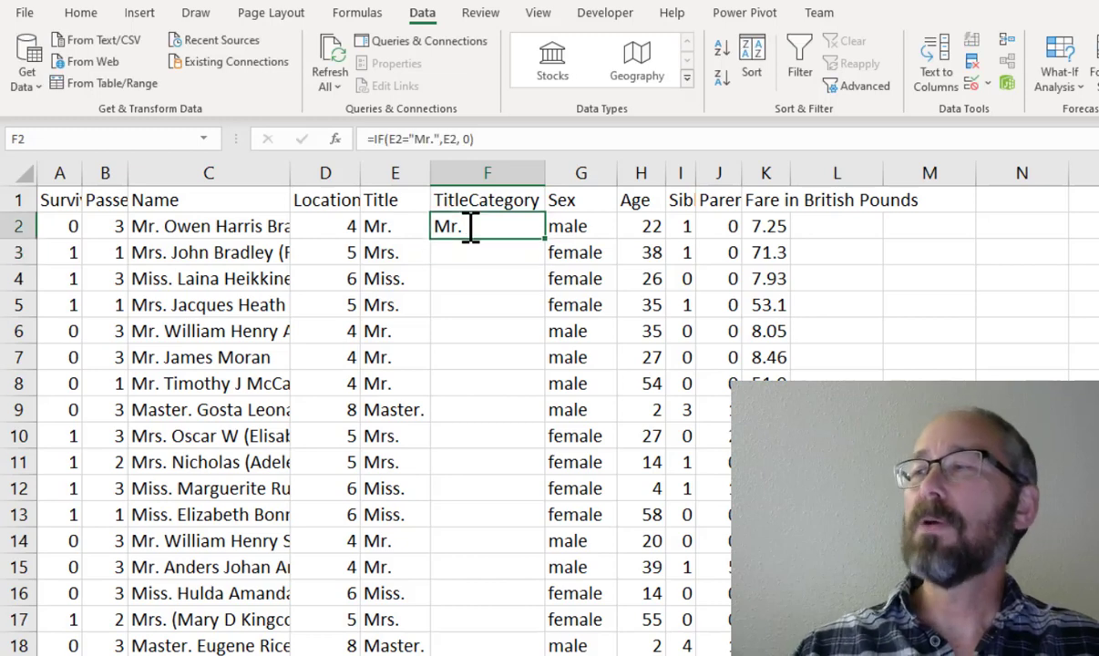
{"action": "left_click", "coordinate": [379, 138]}
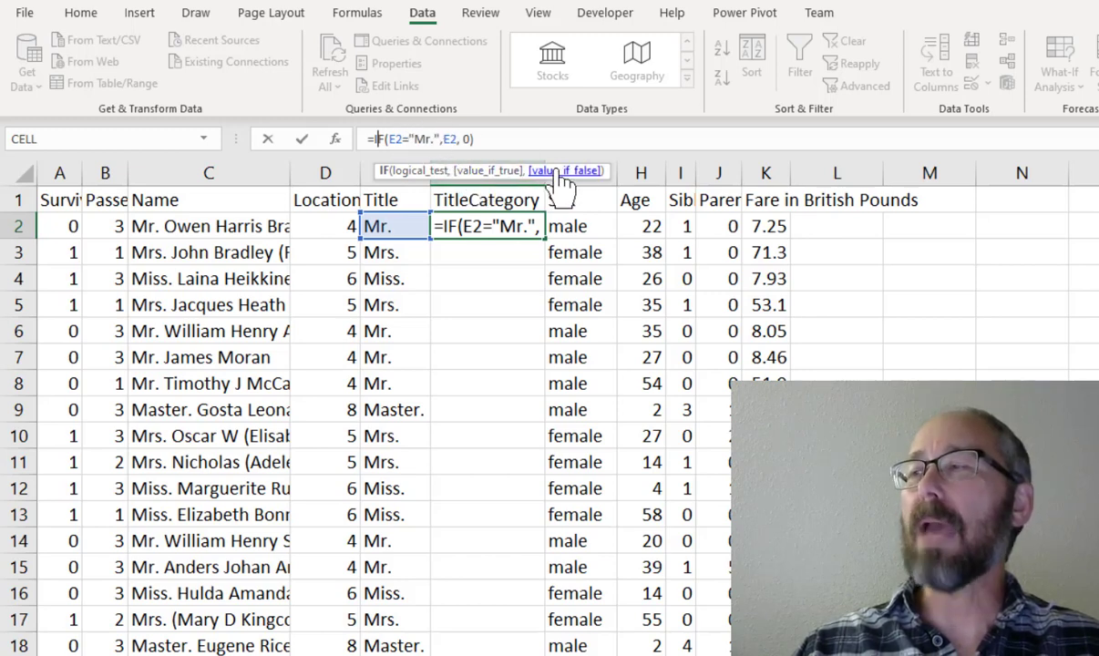
{"action": "left_click", "coordinate": [474, 138]}
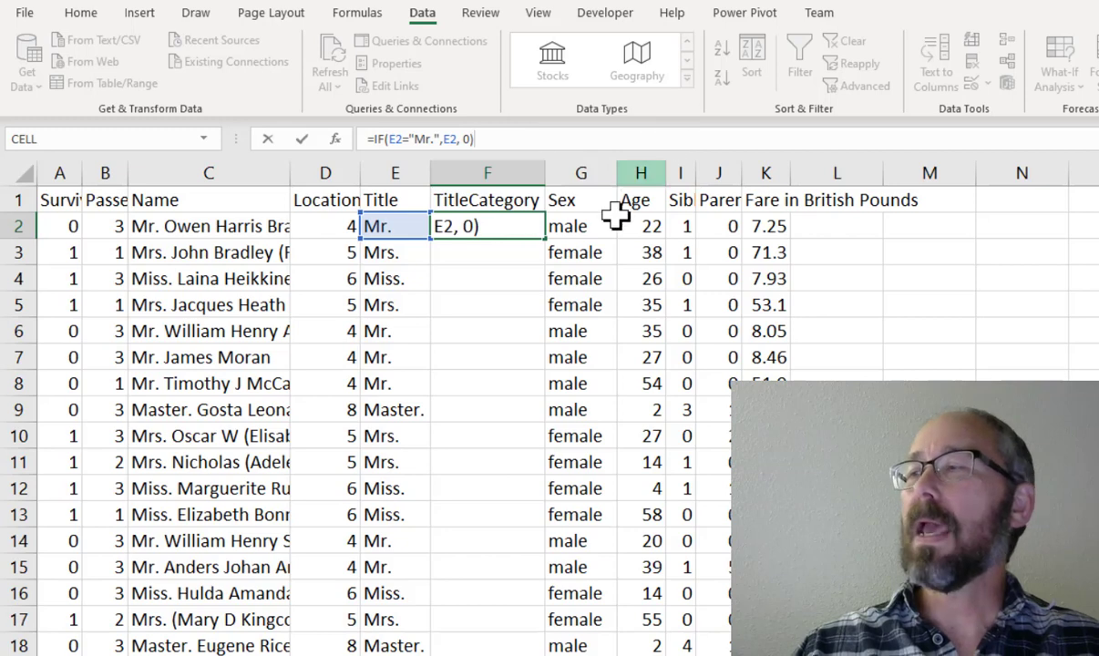
{"action": "key", "text": "ctrl+Return"}
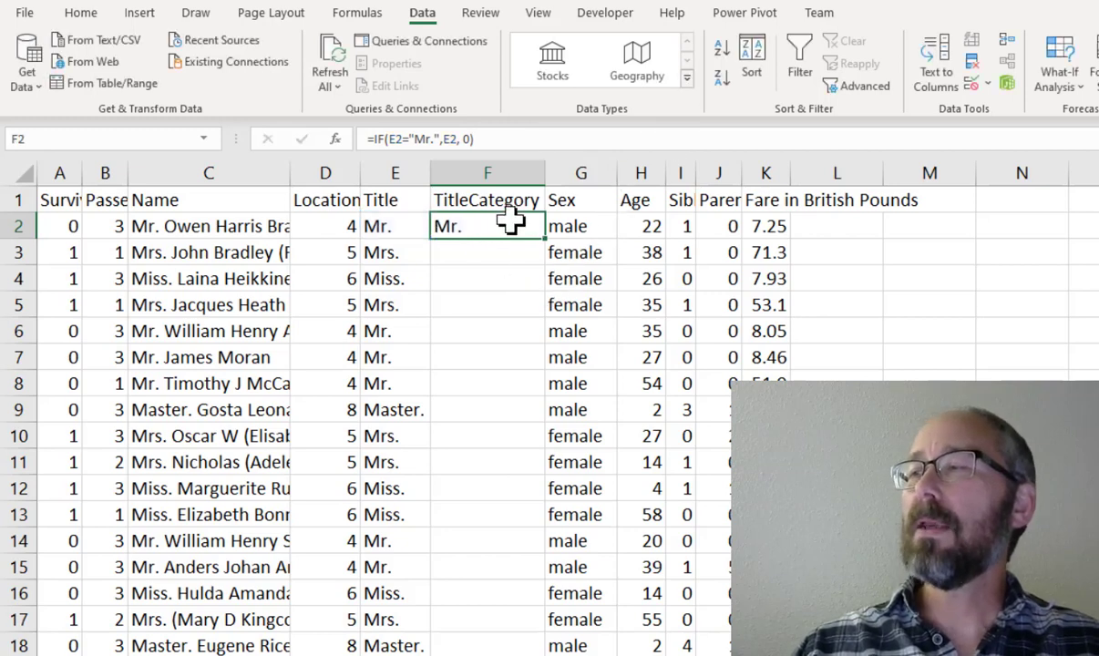
{"action": "left_click_drag", "start_coordinate": [545, 252], "coordinate": [545, 288]}
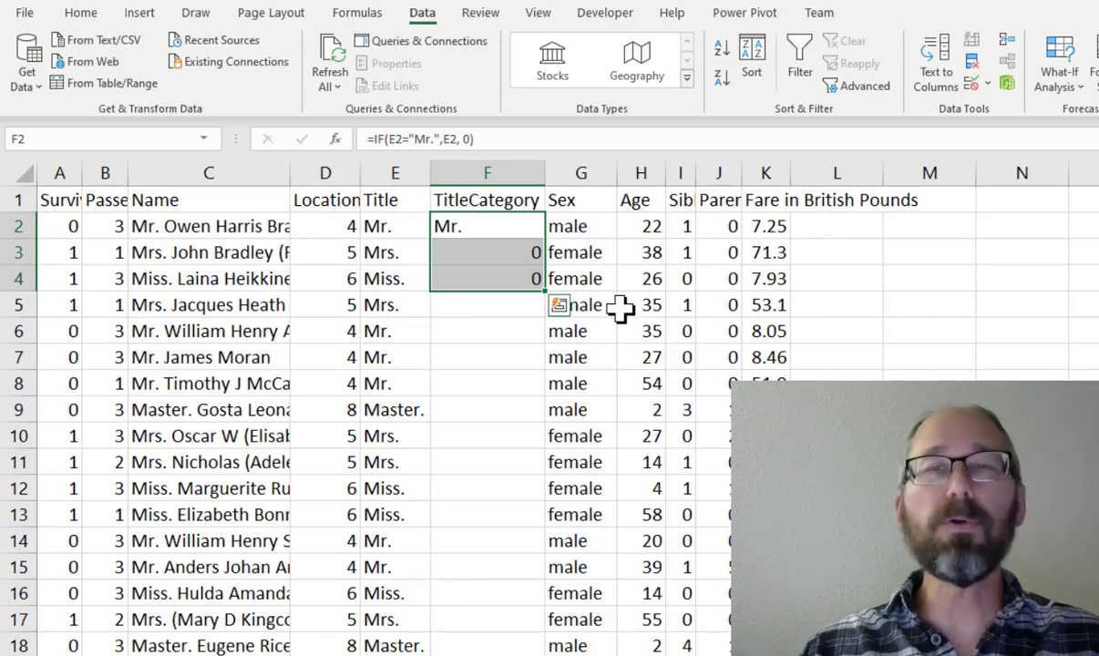
Replace the value_if_false 0 in F2's formula with a nested IF(E2="Mrs.",E2,0)
{"action": "left_click", "coordinate": [488, 229]}
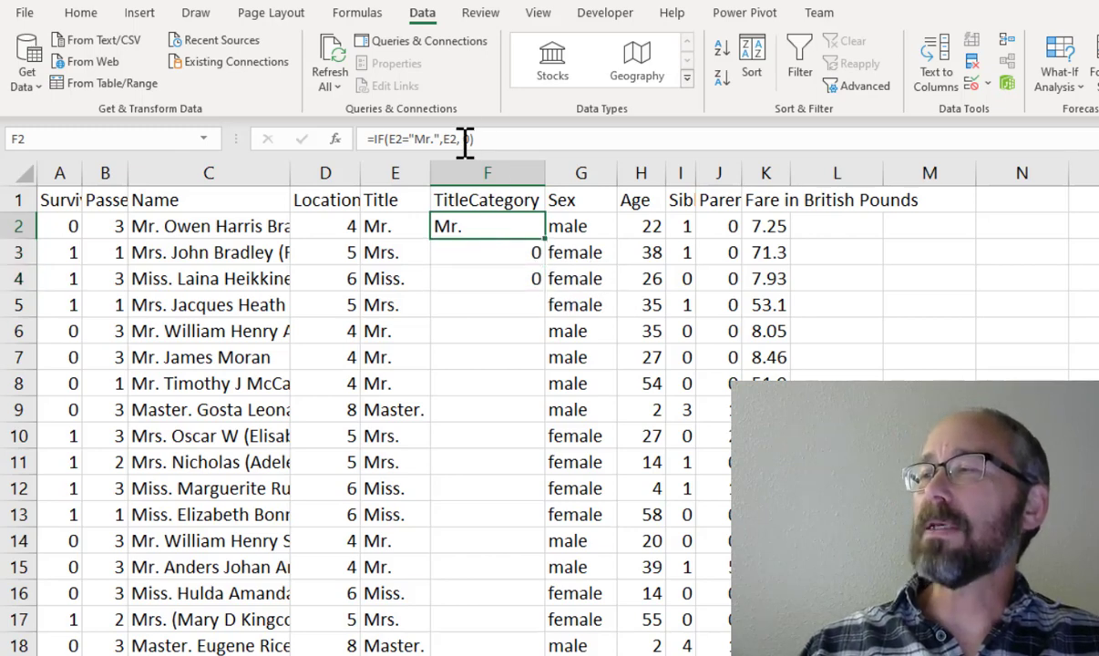
{"action": "left_click", "coordinate": [485, 141]}
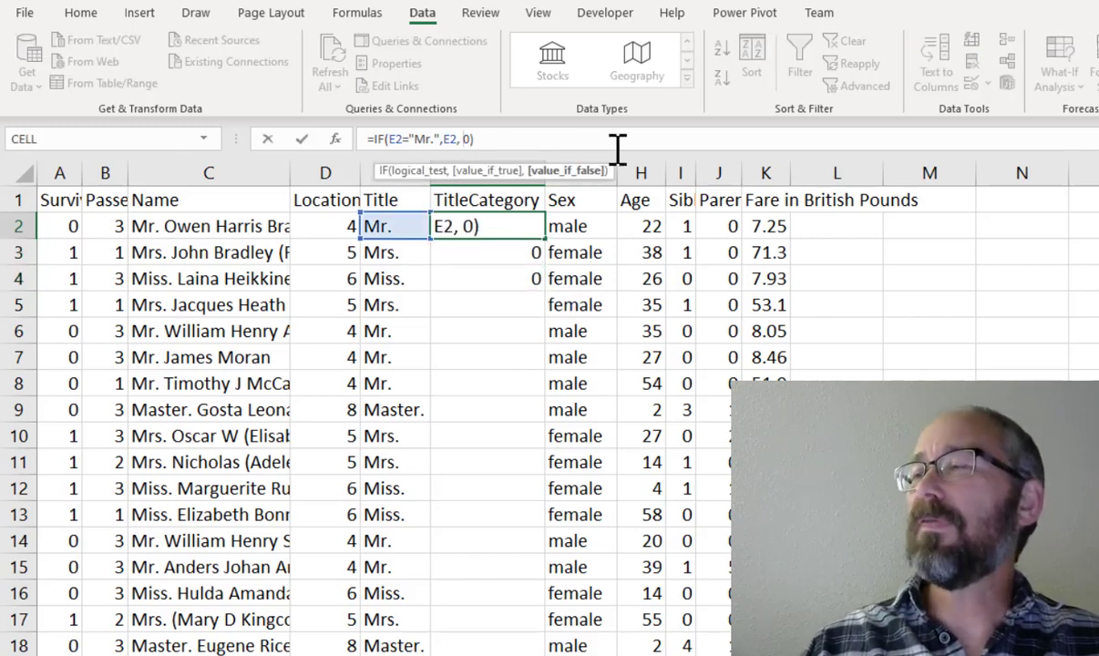
{"action": "key", "text": "BackSpace"}
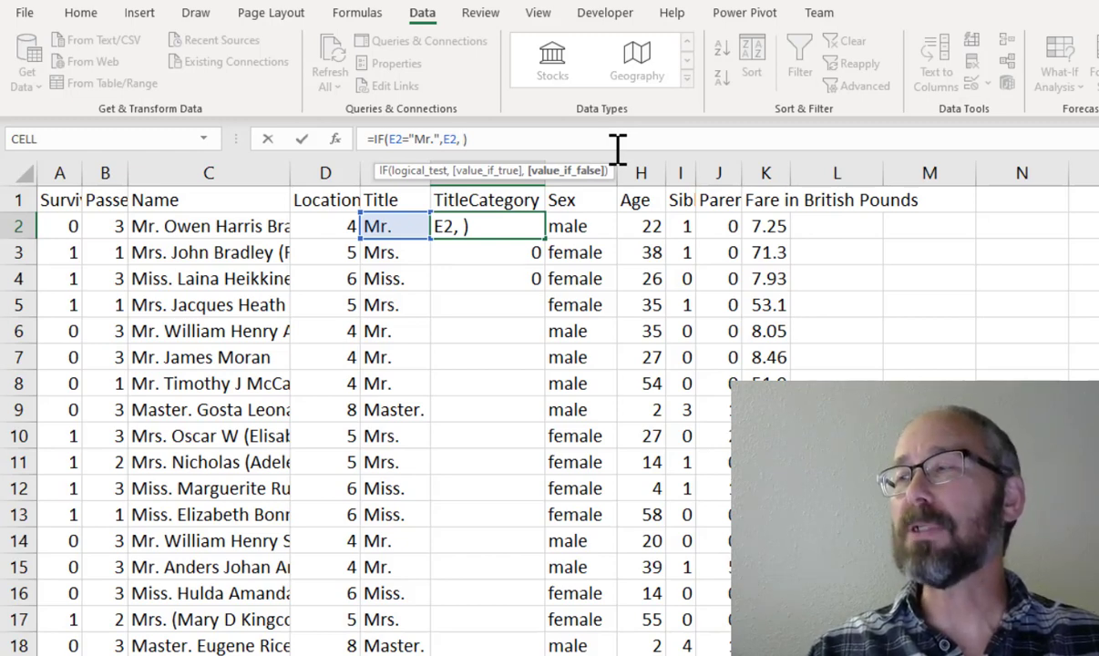
{"action": "type", "text": "if"}
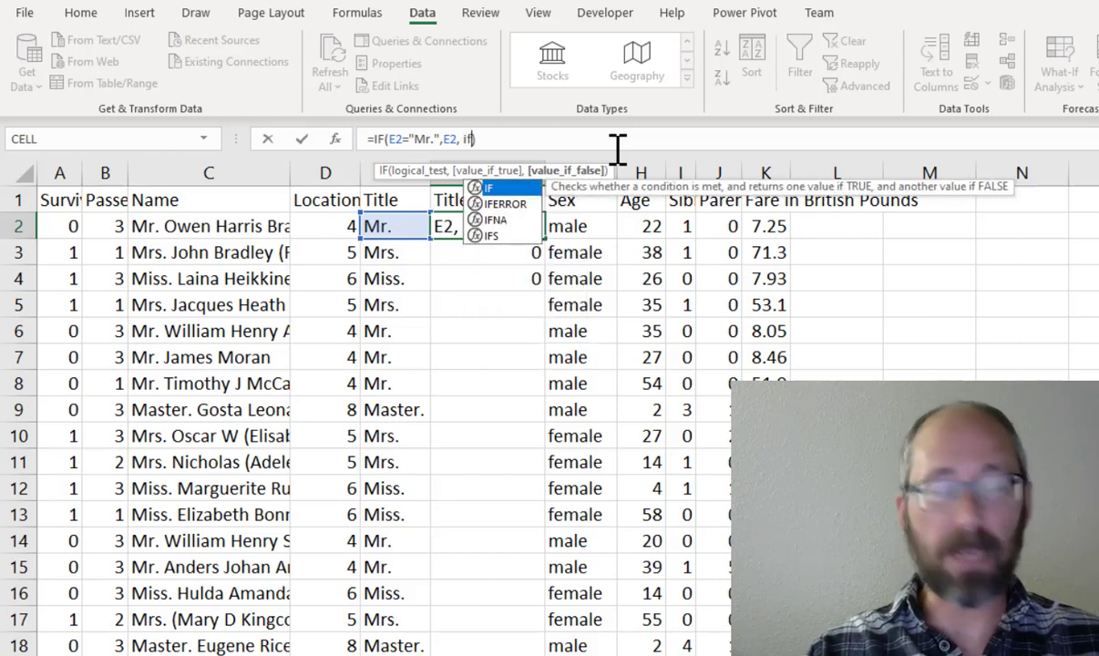
{"action": "type", "text": "("}
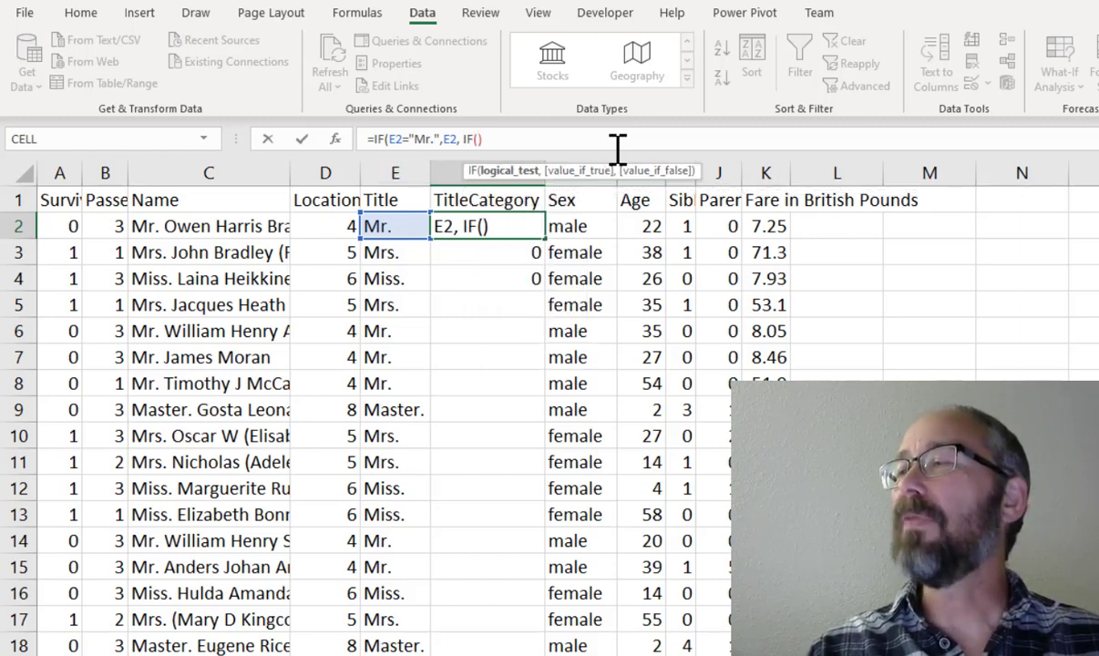
{"action": "type", "text": "E2"}
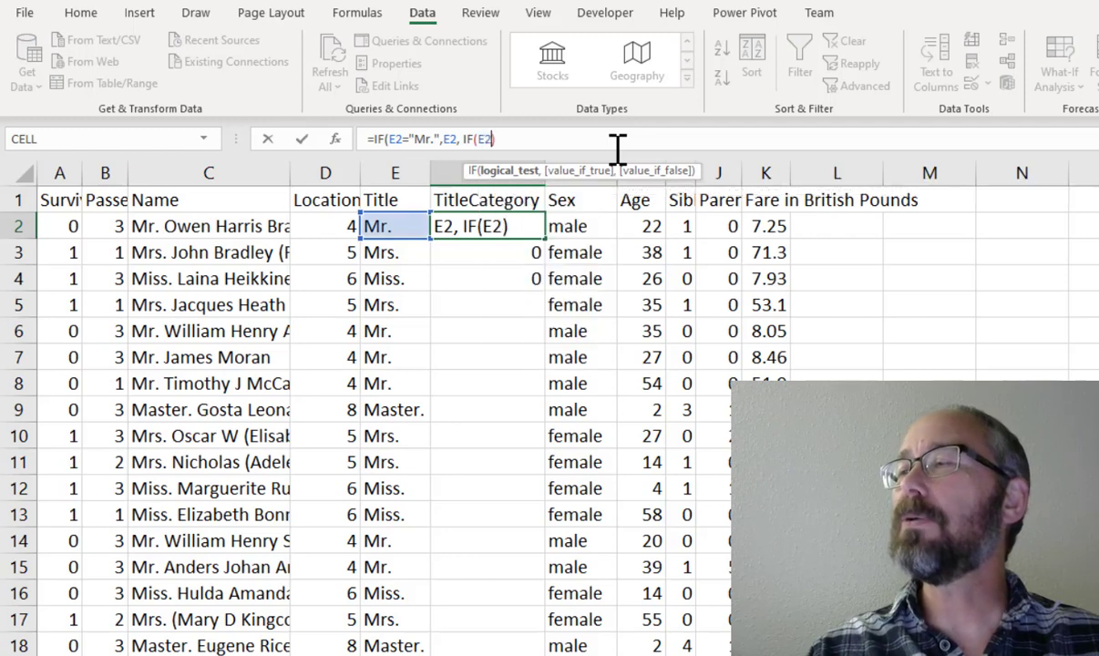
{"action": "type", "text": "="}
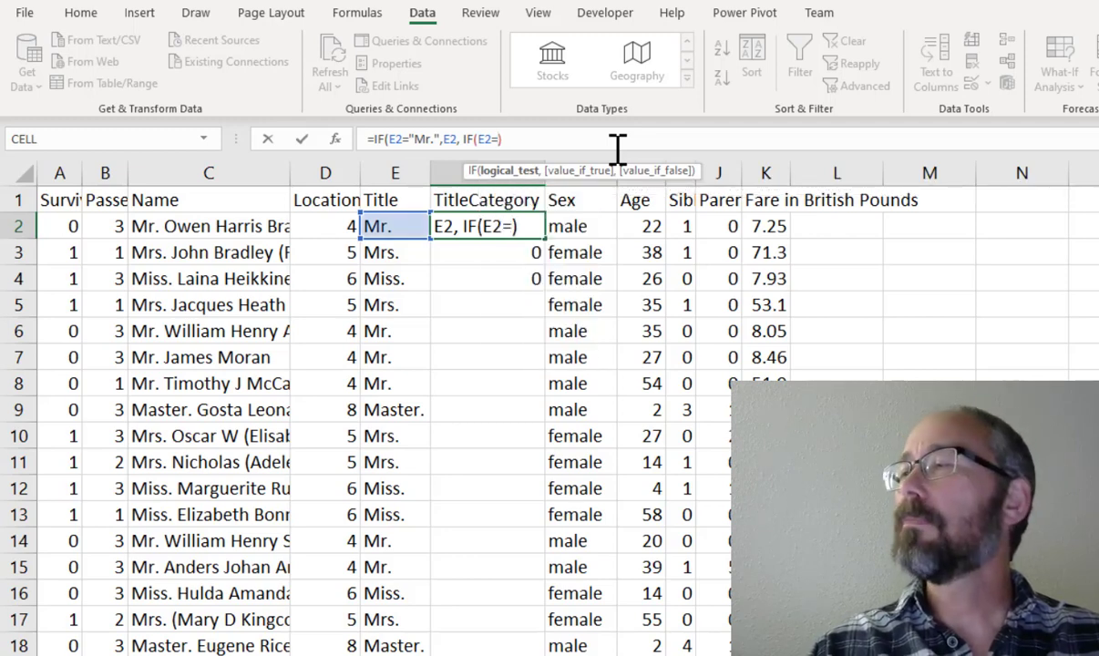
{"action": "type", "text": "\"Mrs"}
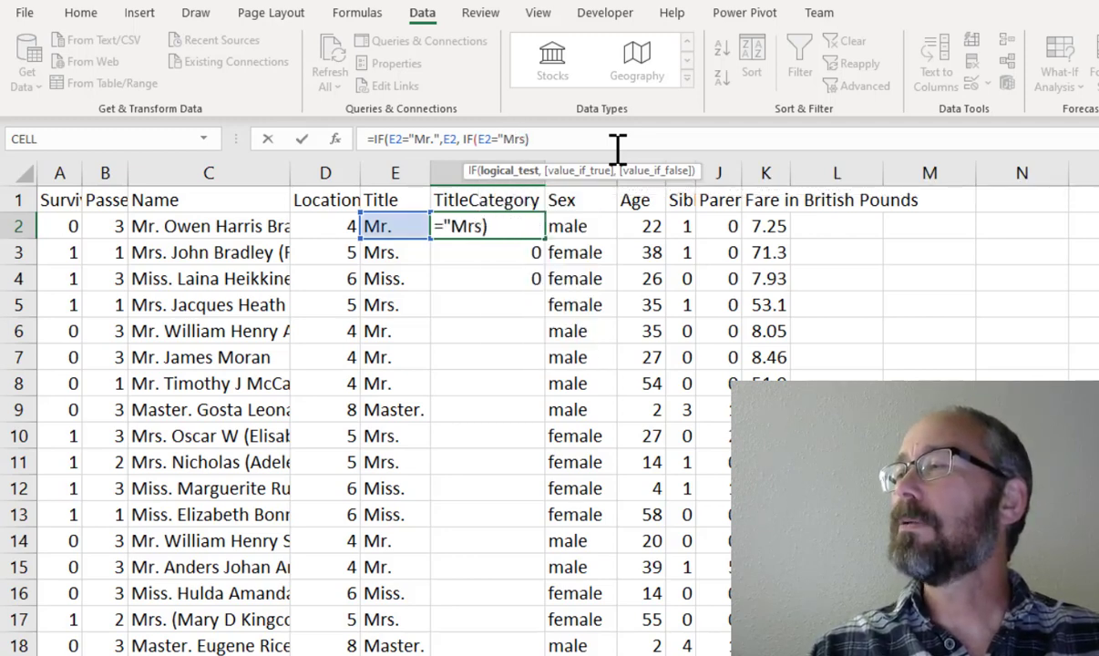
{"action": "type", "text": ".\""}
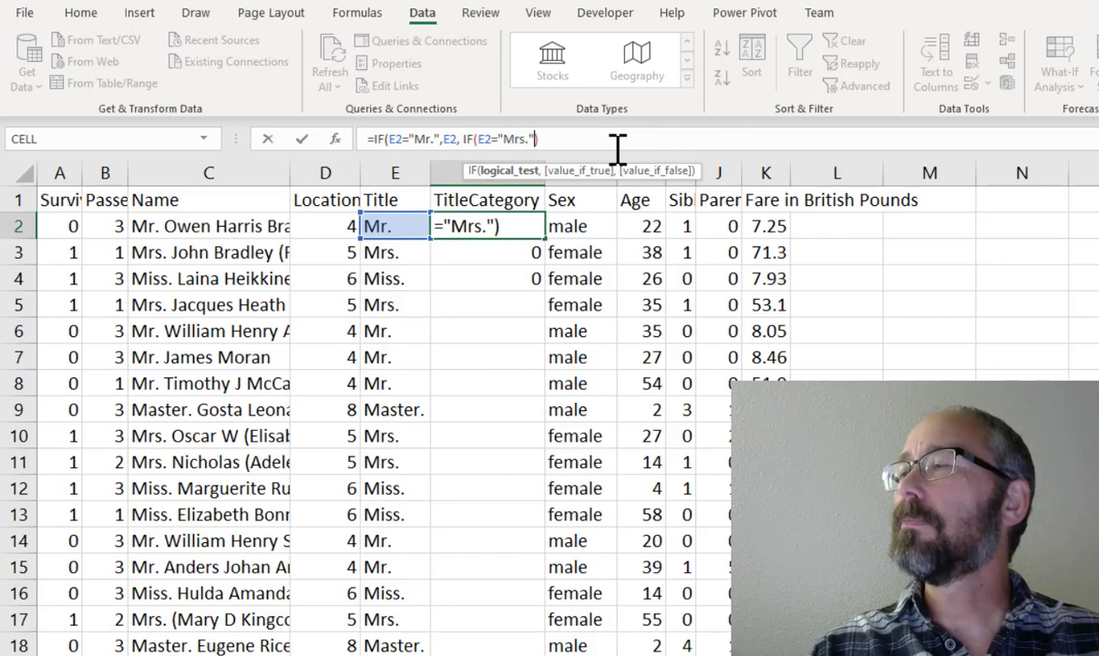
{"action": "type", "text": ","}
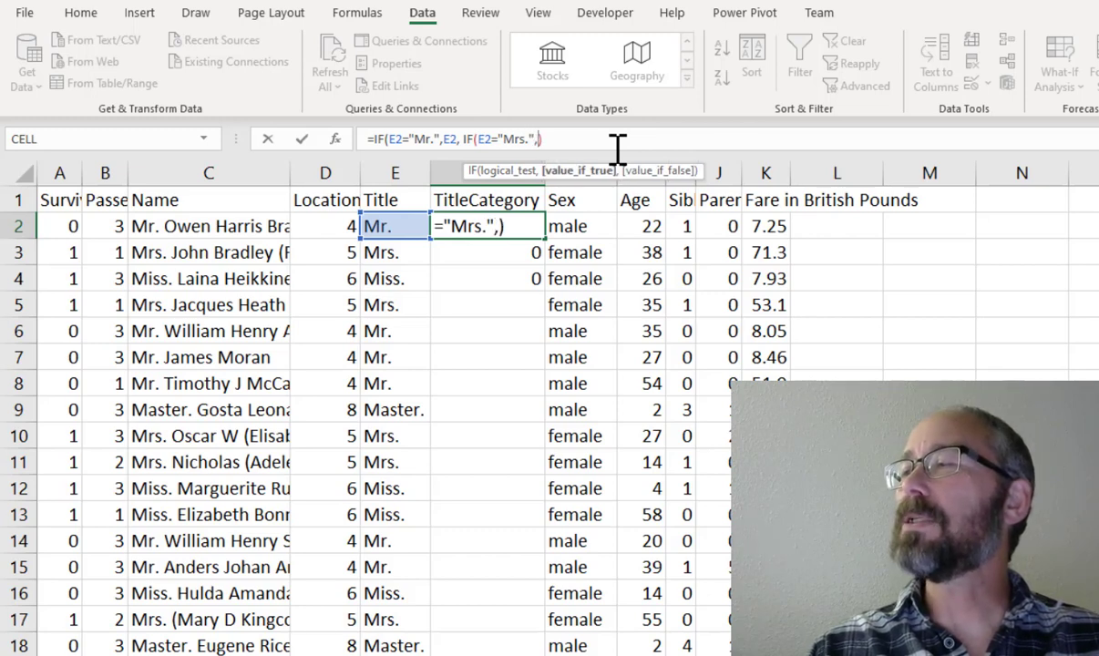
{"action": "type", "text": "E2,"}
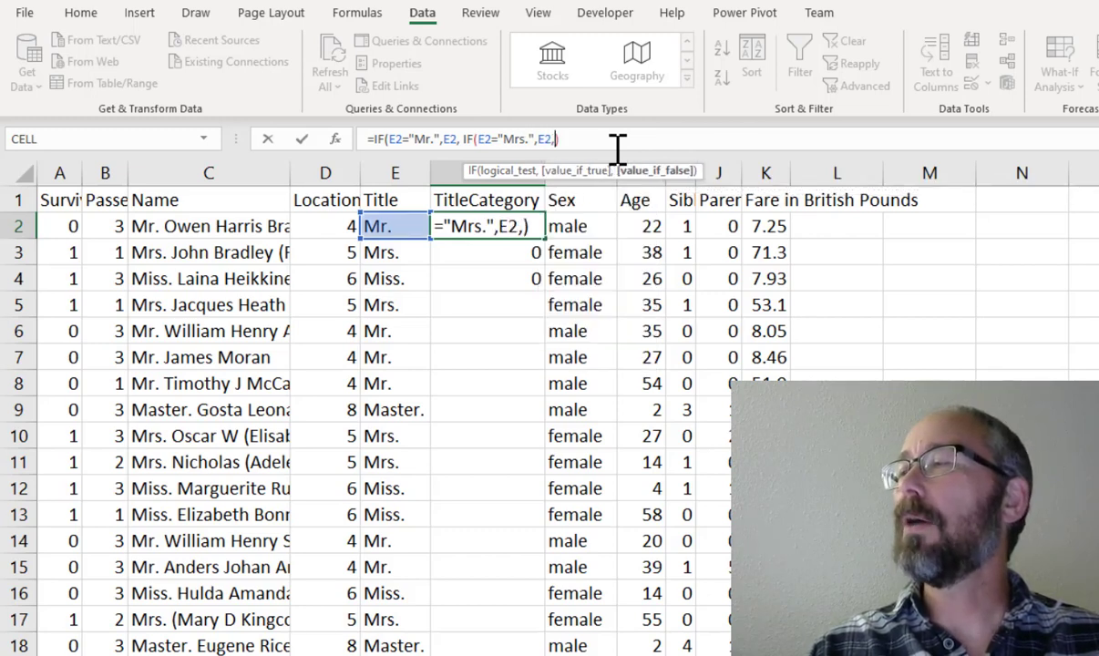
{"action": "type", "text": "0"}
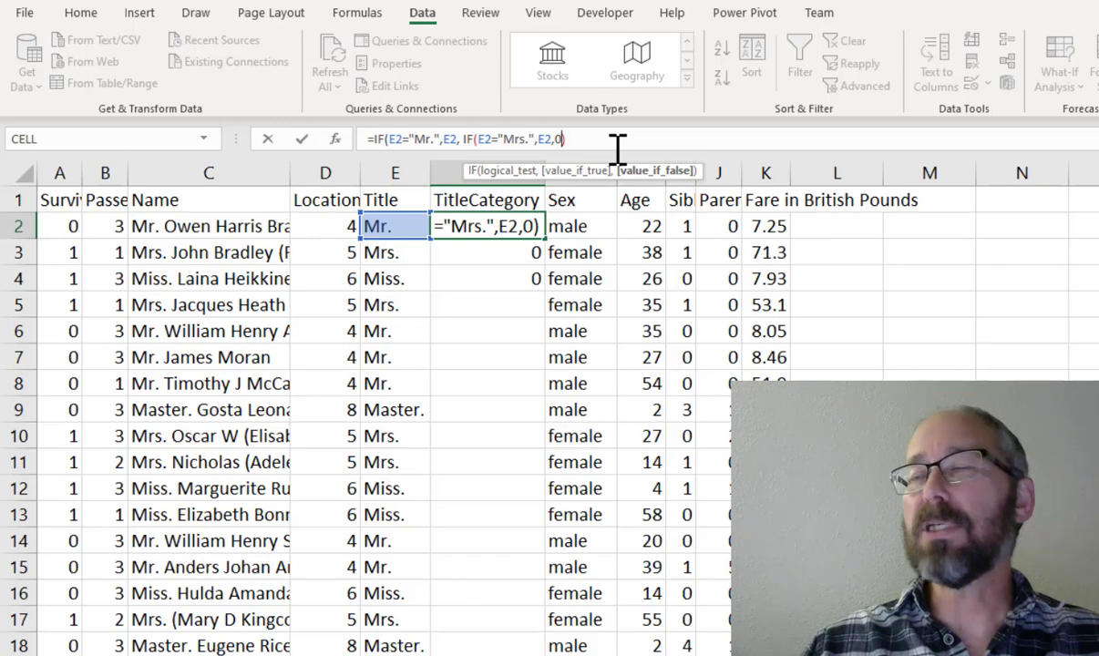
Check the parenthesis pairing, close both IF functions, and commit =IF(E2="Mr.",E2, IF(E2="Mrs.",E2,0)) in F2
{"action": "type", "text": ")"}
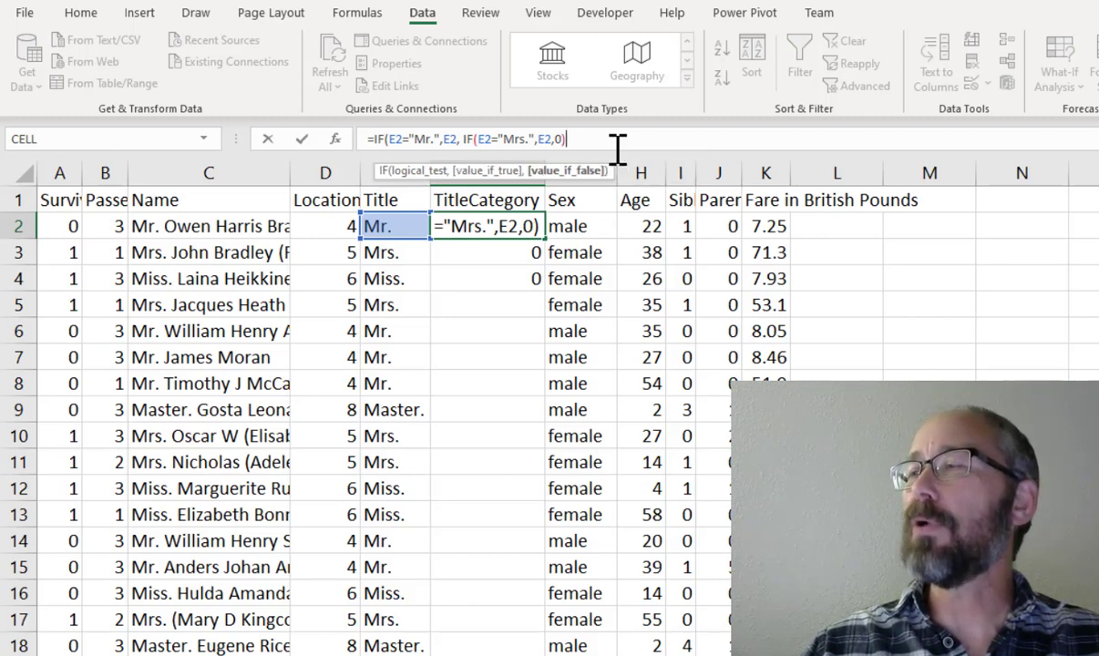
{"action": "key", "text": "Left"}
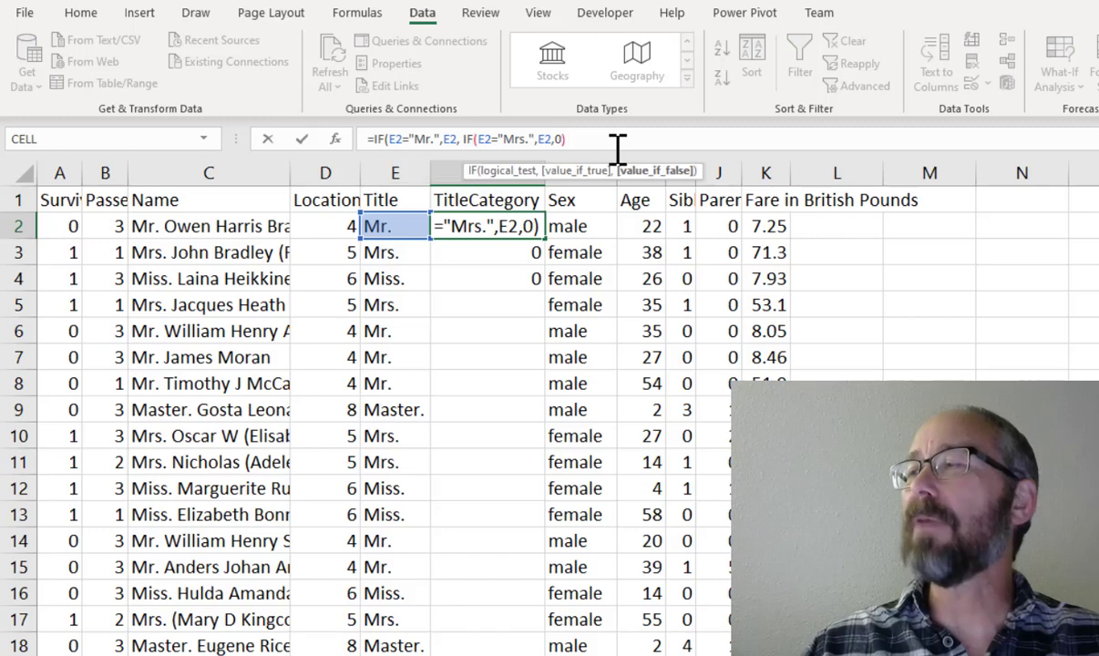
{"action": "key", "text": "Right"}
{"action": "key", "text": "Left"}
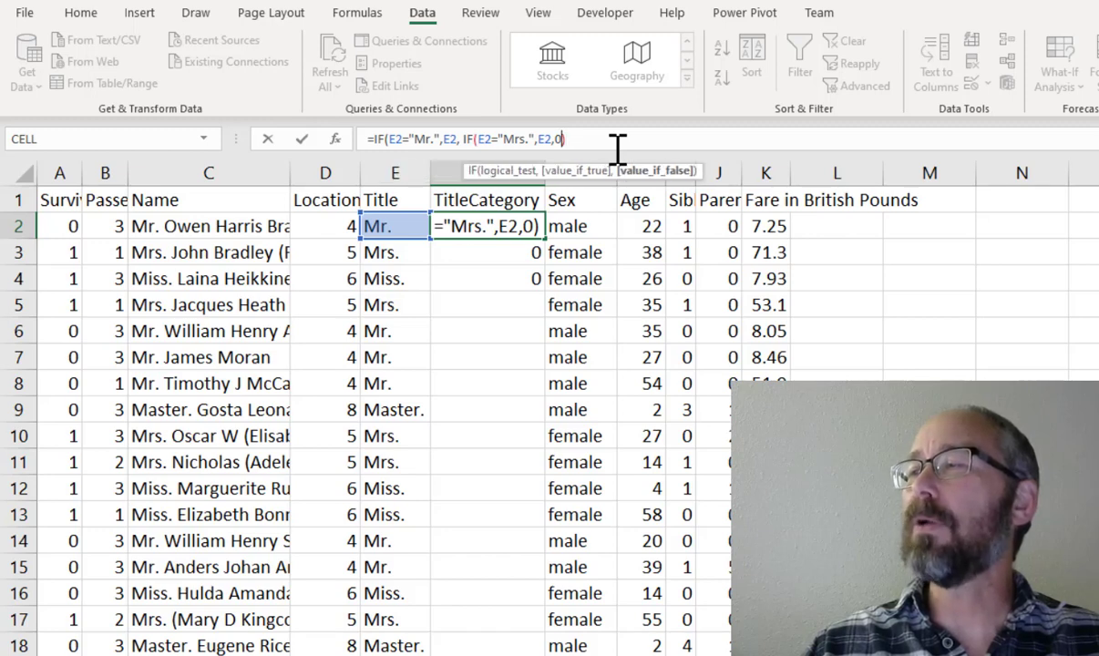
{"action": "key", "text": "Right"}
{"action": "key", "text": "Left"}
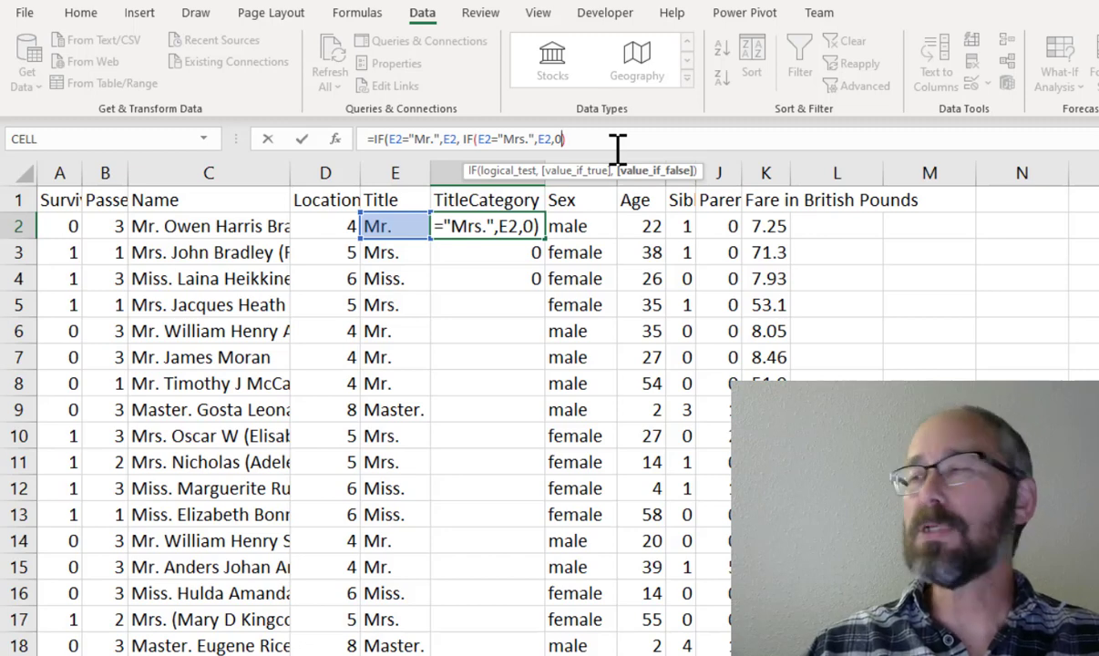
{"action": "key", "text": "Right"}
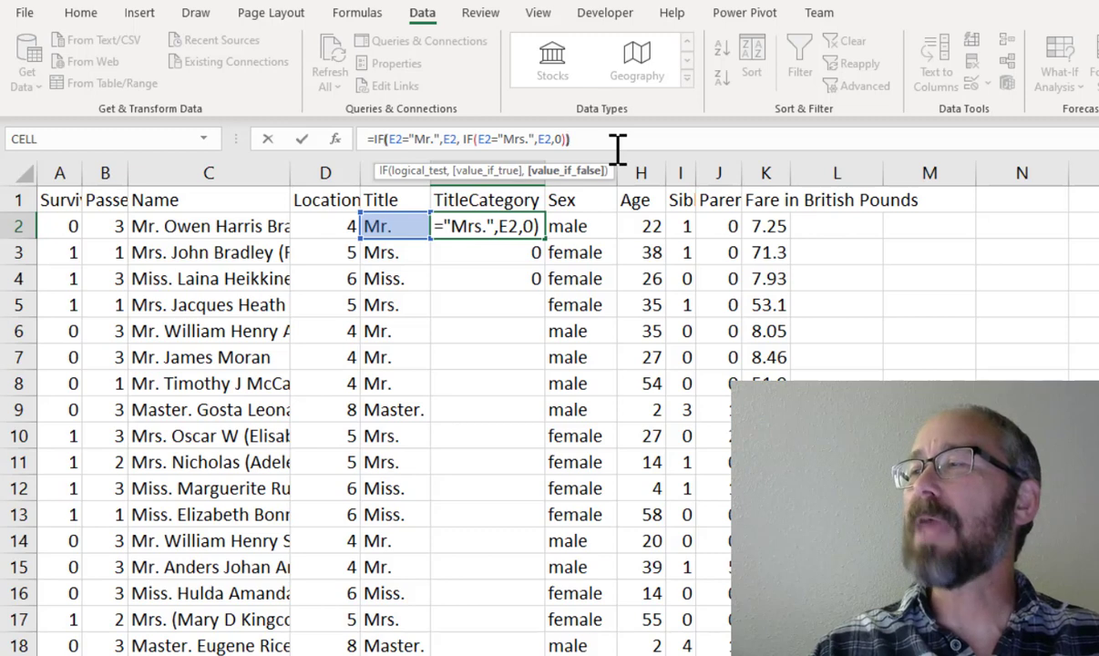
{"action": "type", "text": ")"}
{"action": "key", "text": "Left"}
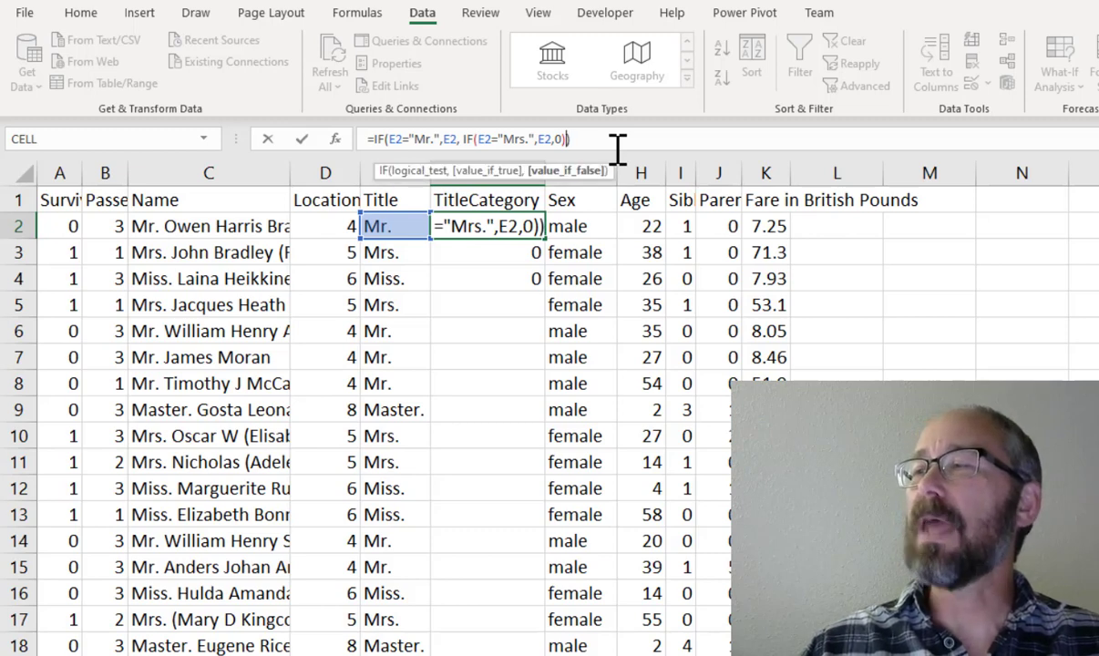
{"action": "key", "text": "Right"}
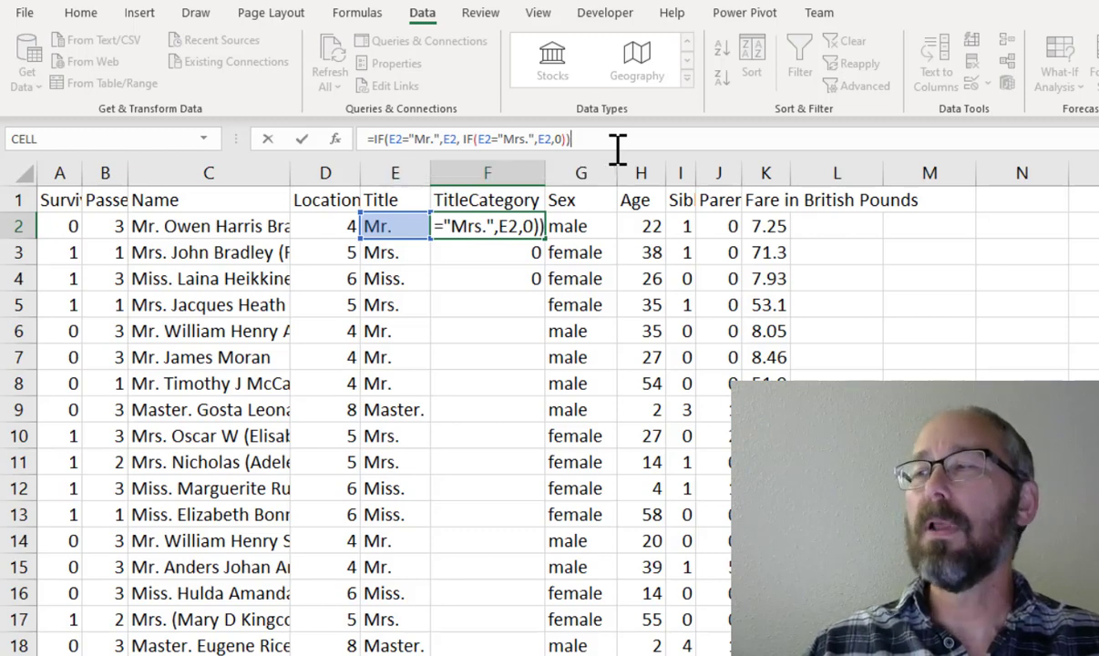
{"action": "key", "text": "Return"}
{"action": "key", "text": "Up"}
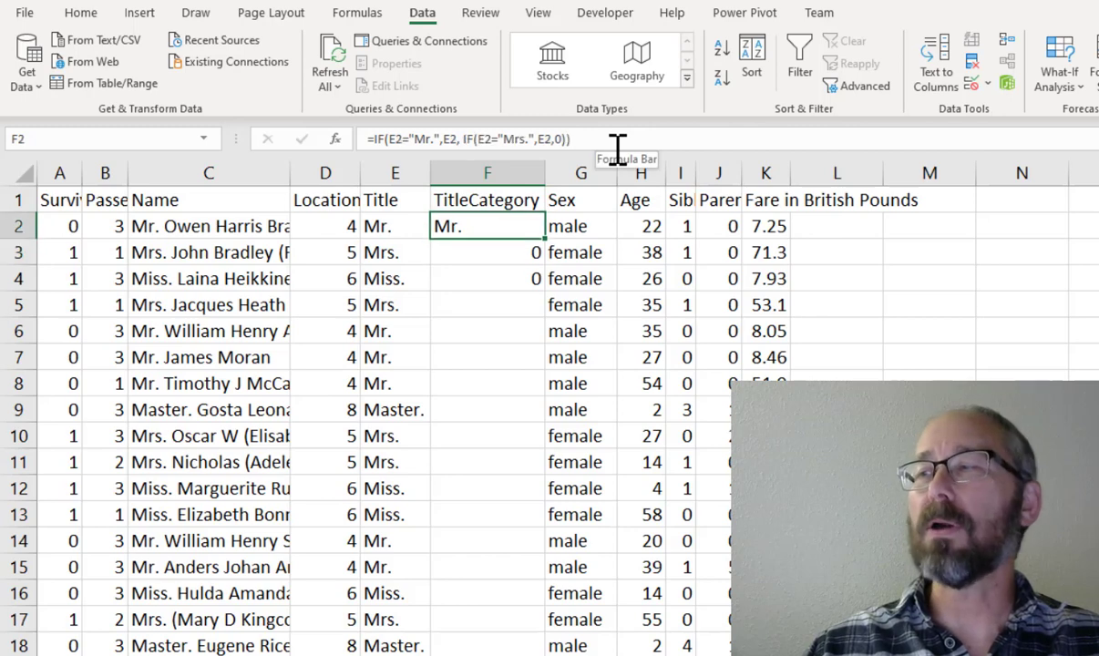
Try to enter the F2 formula without its final closing parenthesis and decline the proposed correction
{"action": "left_click", "coordinate": [652, 146]}
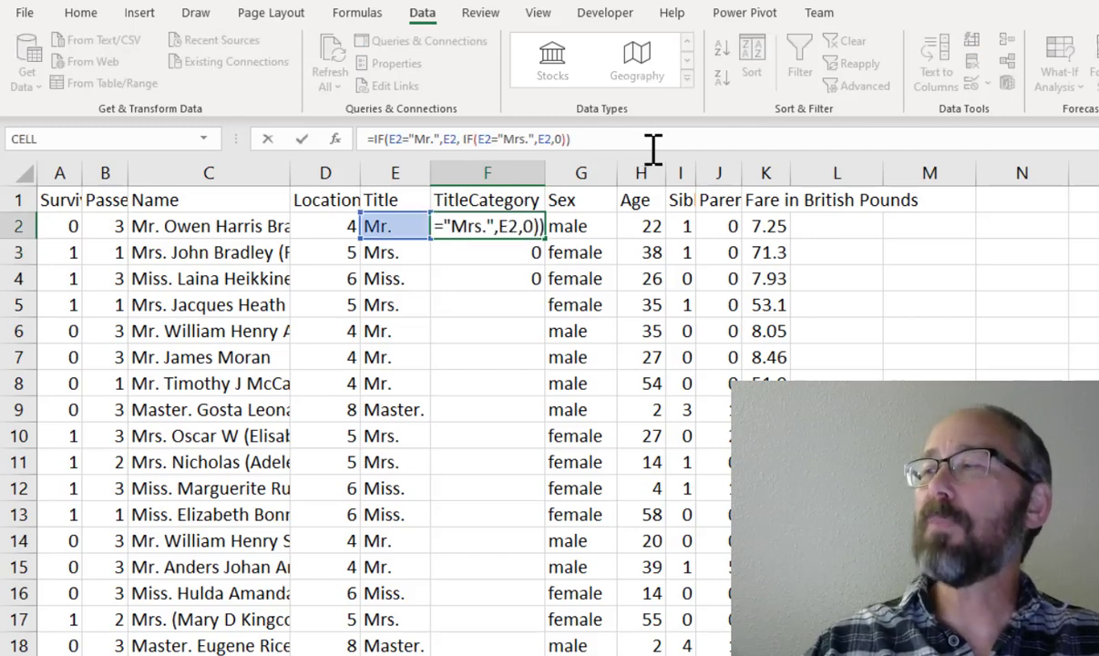
{"action": "key", "text": "BackSpace"}
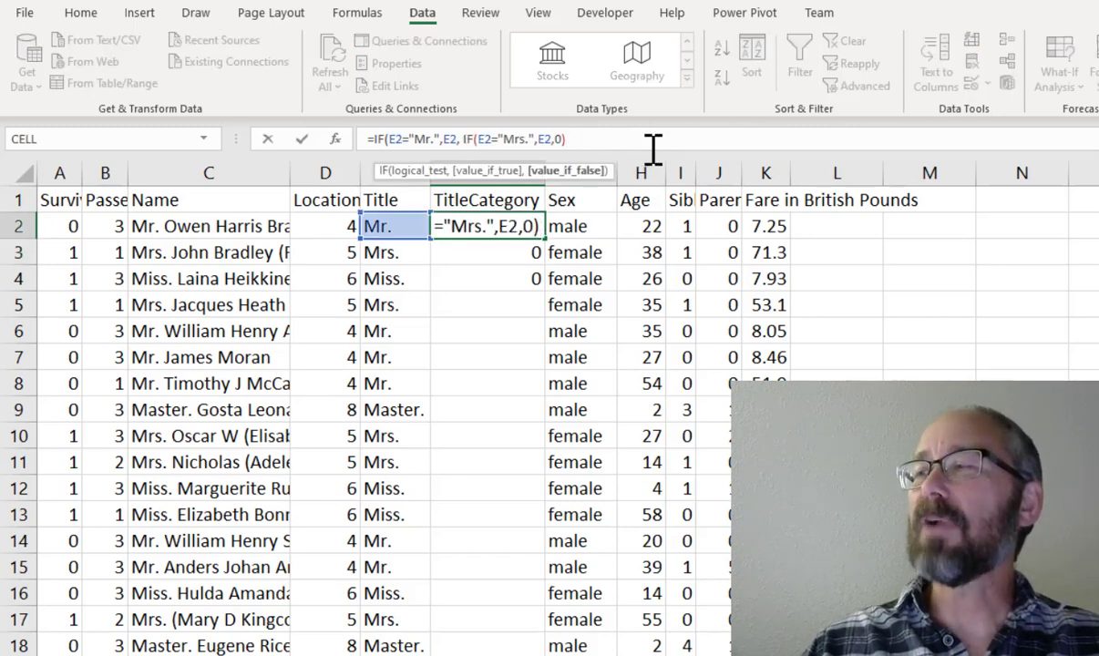
{"action": "key", "text": "Return"}
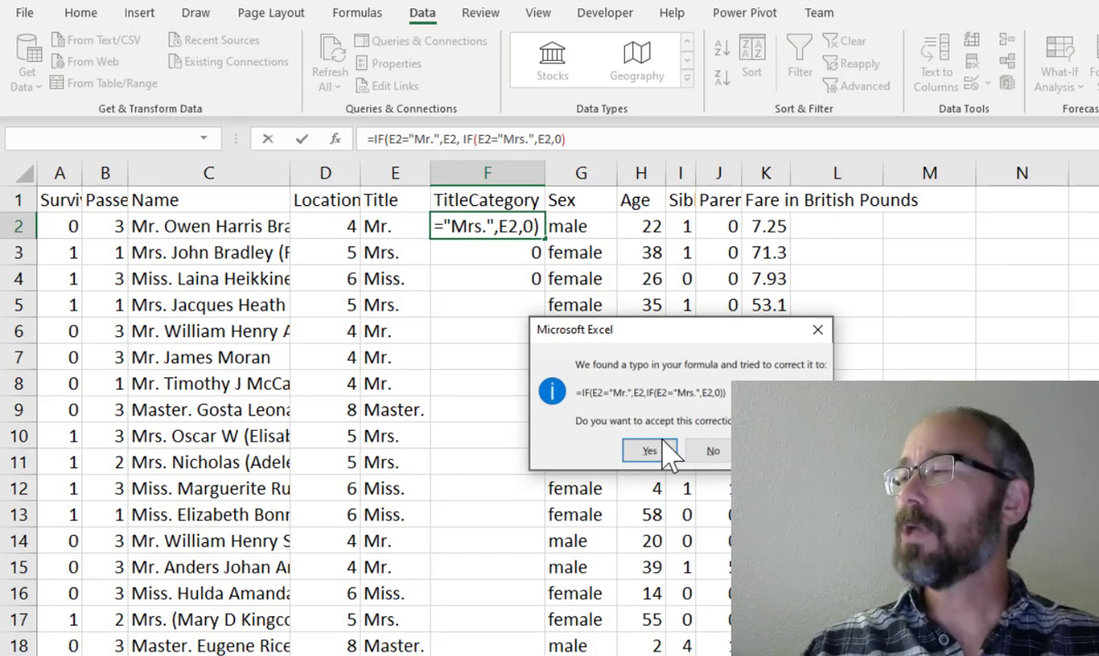
{"action": "left_click", "coordinate": [712, 450]}
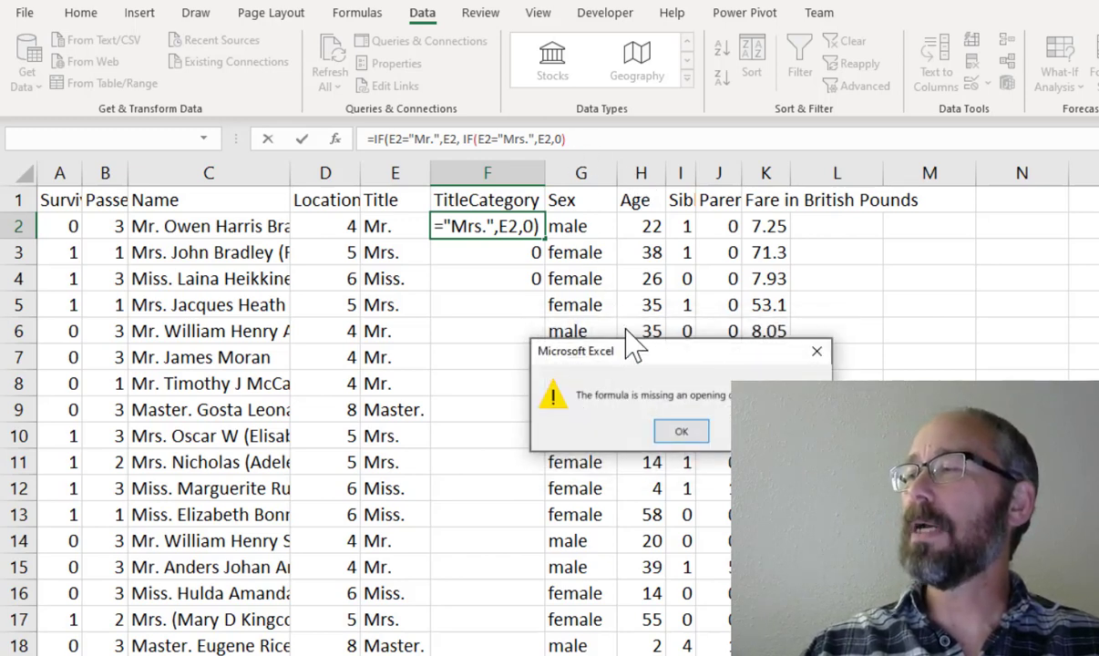
{"action": "left_click", "coordinate": [681, 431]}
Restore the final closing parenthesis of the F2 formula and fill the formula down through F4
{"action": "left_click", "coordinate": [589, 139]}
{"action": "type", "text": ")"}
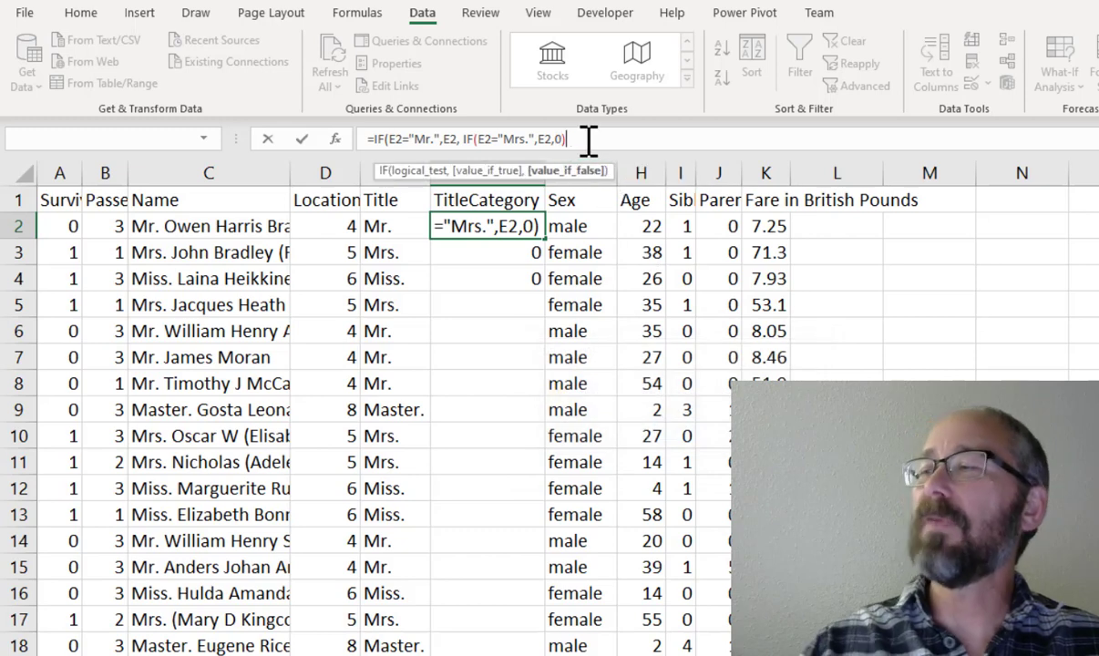
{"action": "type", "text": ")"}
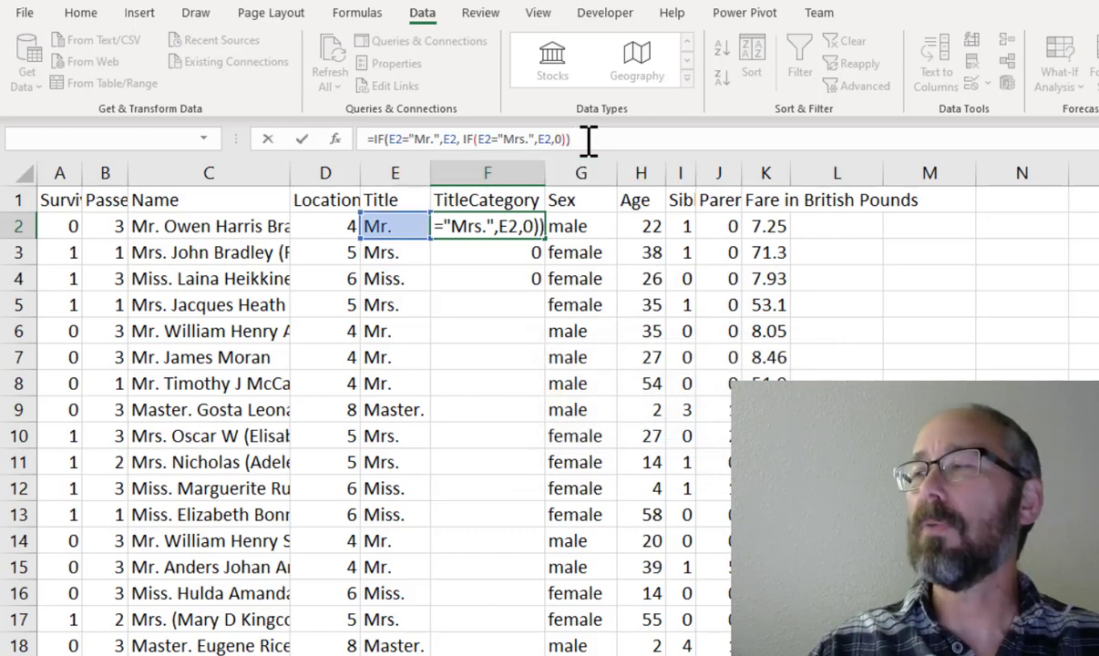
{"action": "key", "text": "Return"}
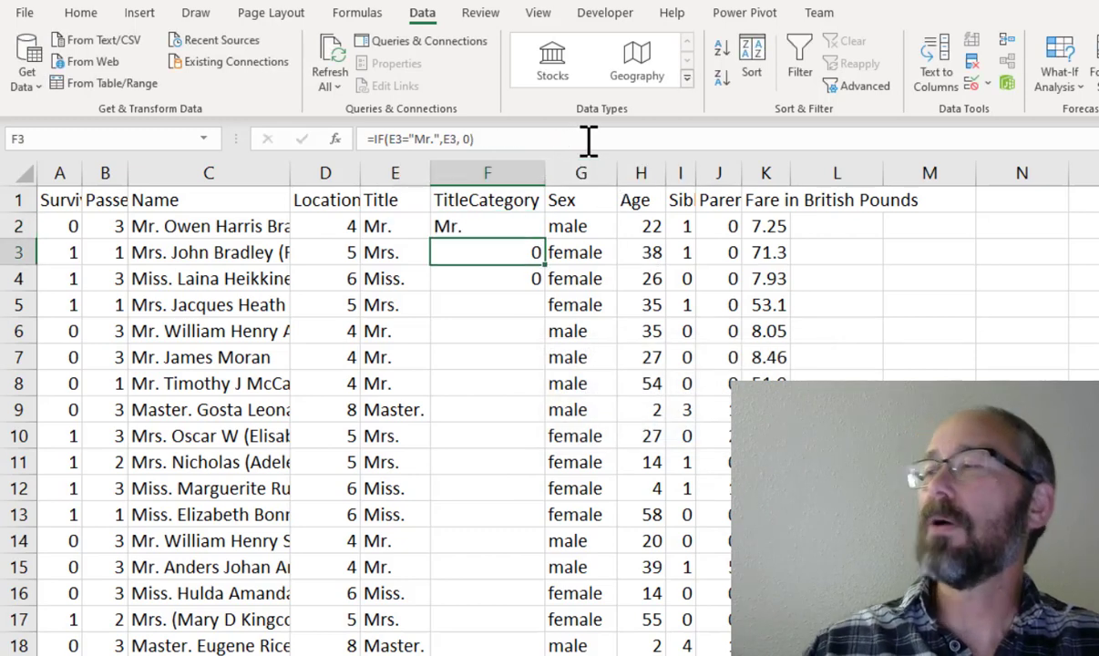
{"action": "left_click", "coordinate": [532, 227]}
{"action": "left_click_drag", "start_coordinate": [544, 237], "coordinate": [545, 290]}
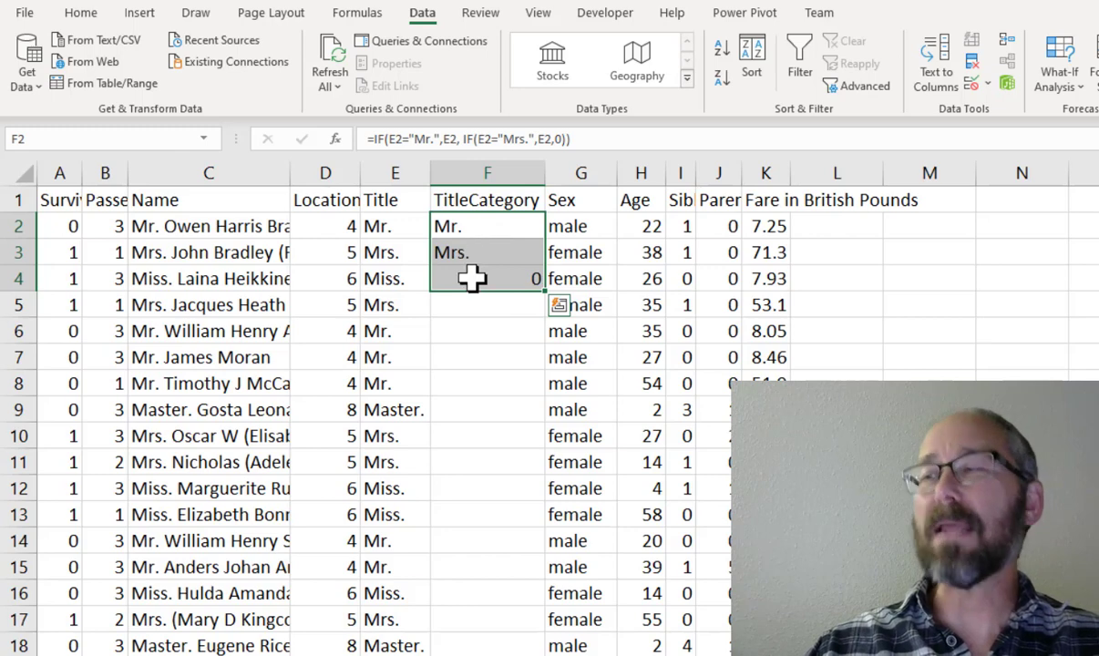
Replace the inner value_if_false 0 in F2's formula with a third nested IF testing E2="Miss.", returning E2 or "Other"
{"action": "left_click", "coordinate": [481, 231]}
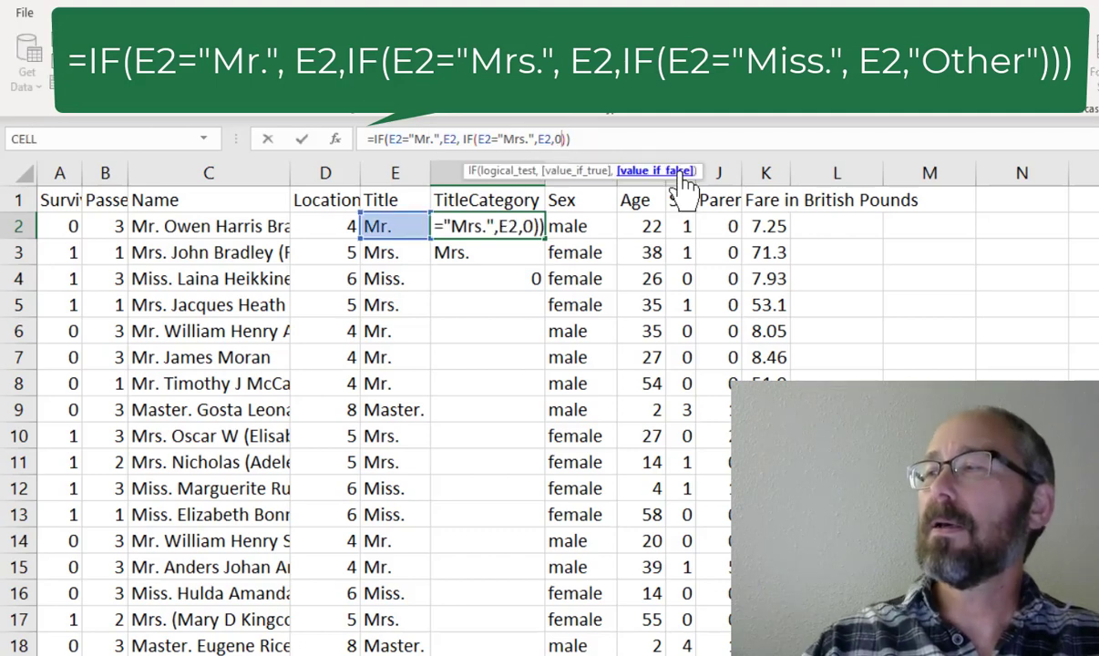
{"action": "key", "text": "BackSpace"}
{"action": "type", "text": "if"}
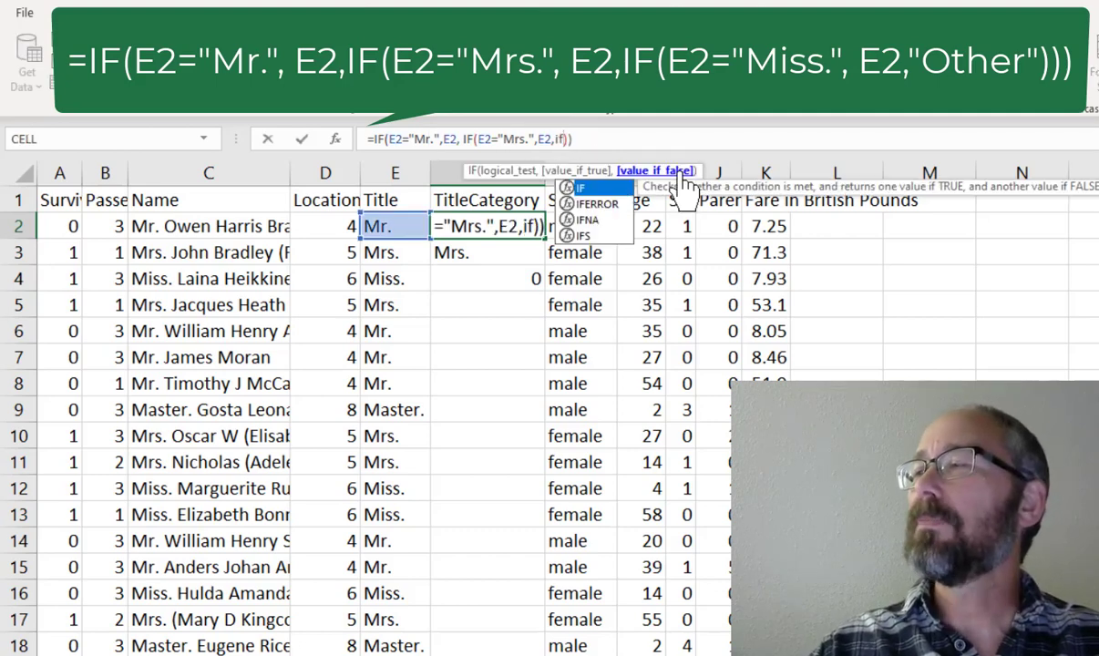
{"action": "key", "text": "Tab"}
{"action": "type", "text": "E2="}
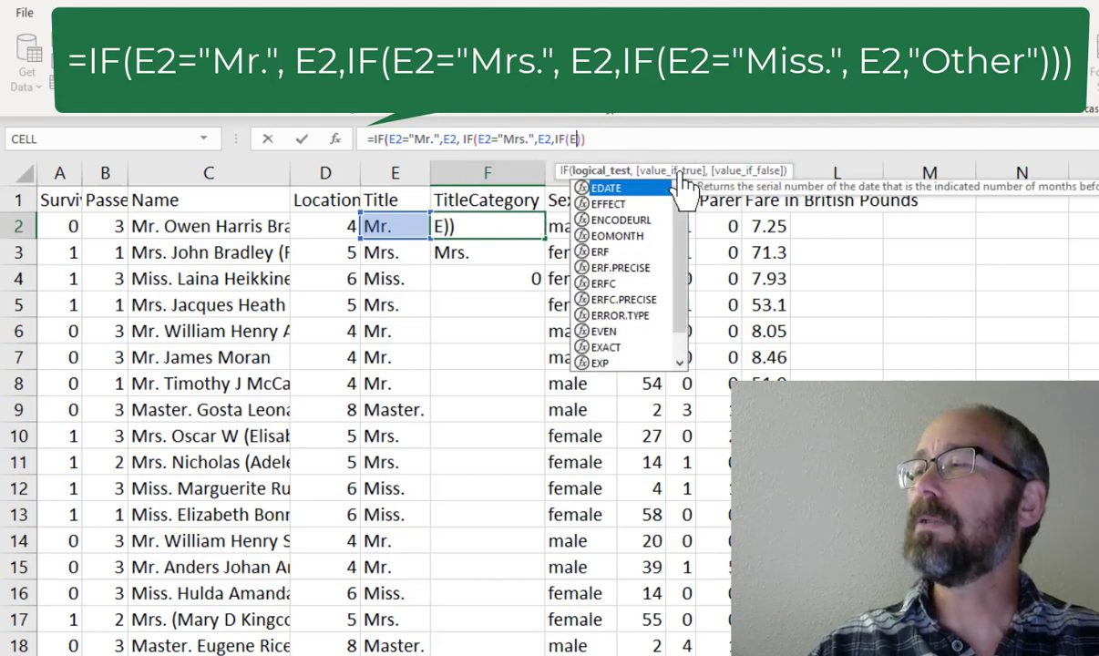
{"action": "type", "text": "\"Miss"}
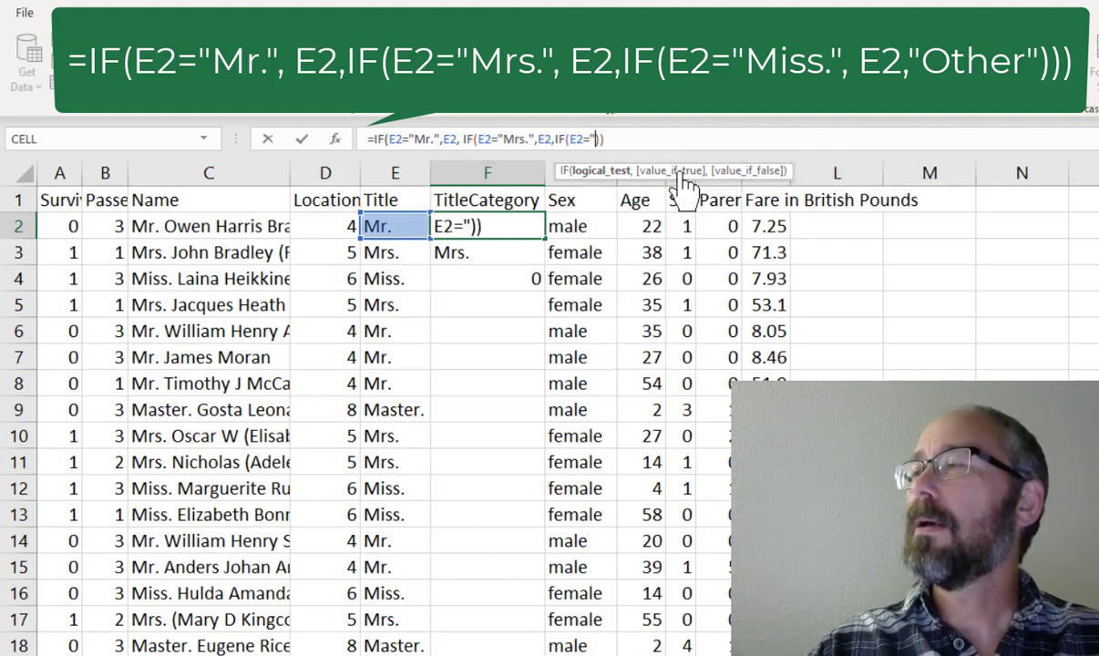
{"action": "type", "text": ".\","}
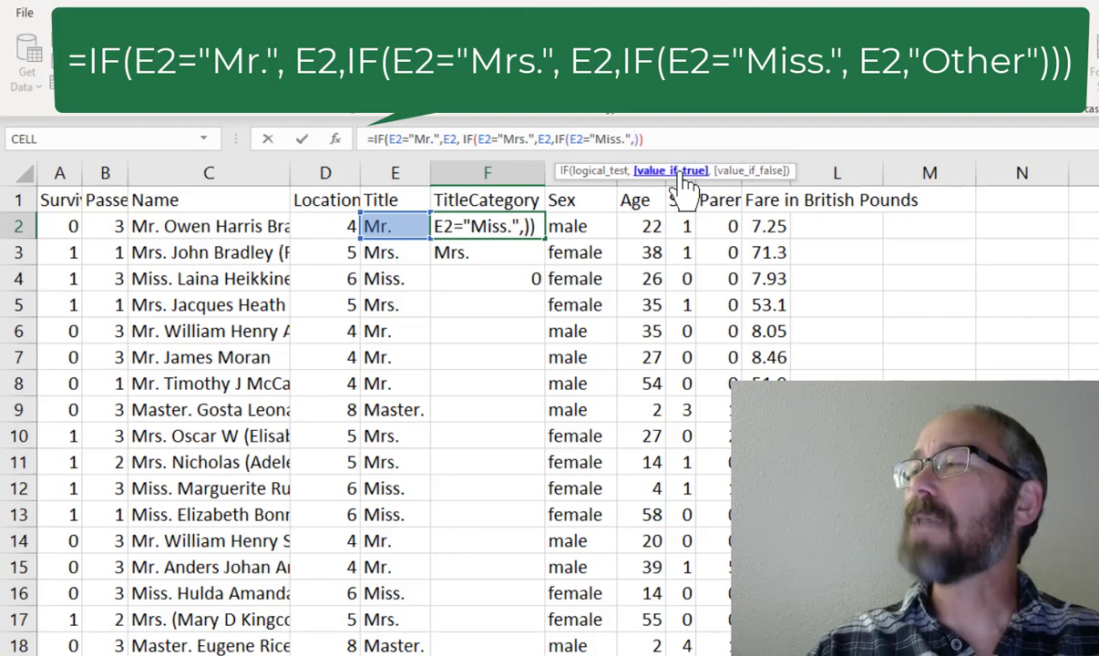
{"action": "type", "text": "E2,"}
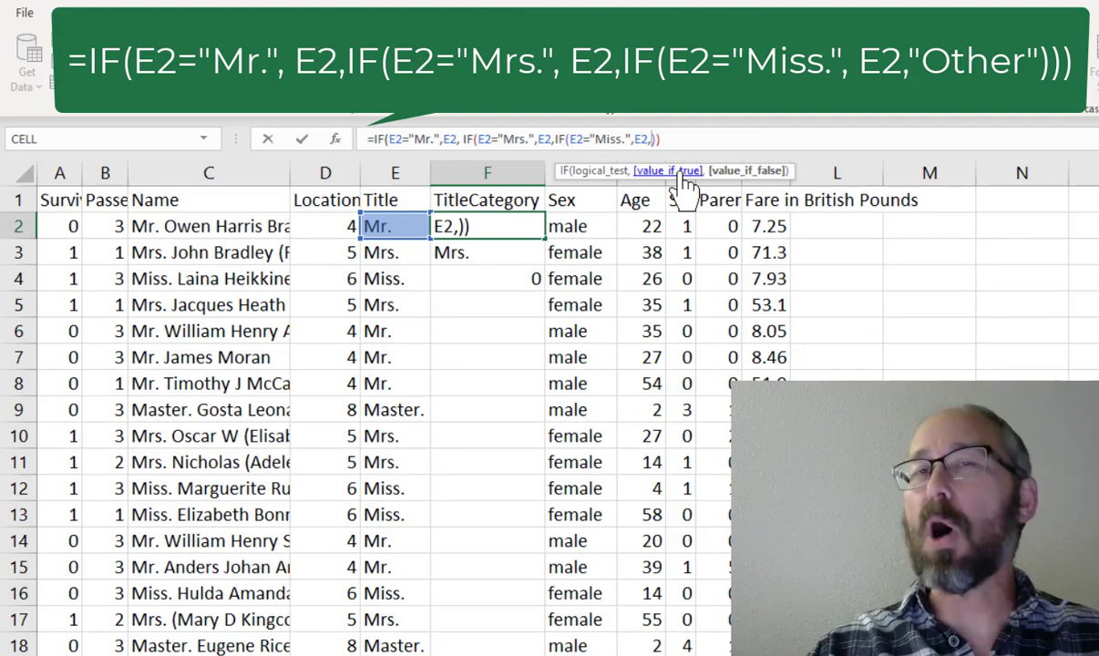
{"action": "type", "text": "\"Other\""}
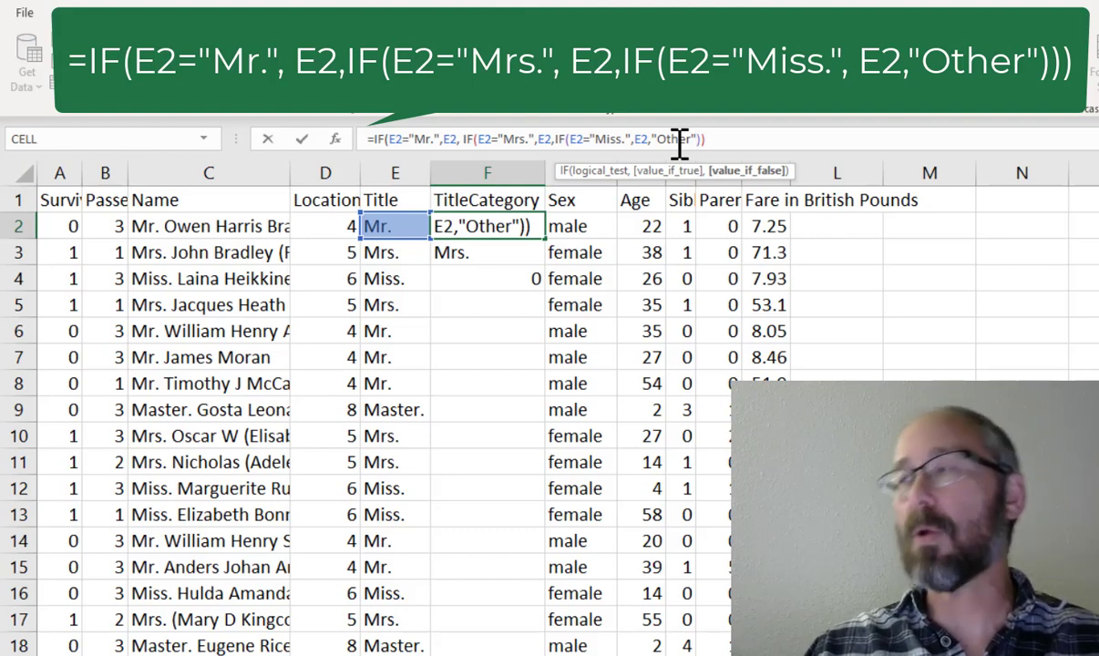
Complete the closing parentheses of F2's three nested IF functions, commit the formula, and fill it down through F9
{"action": "left_click", "coordinate": [717, 140]}
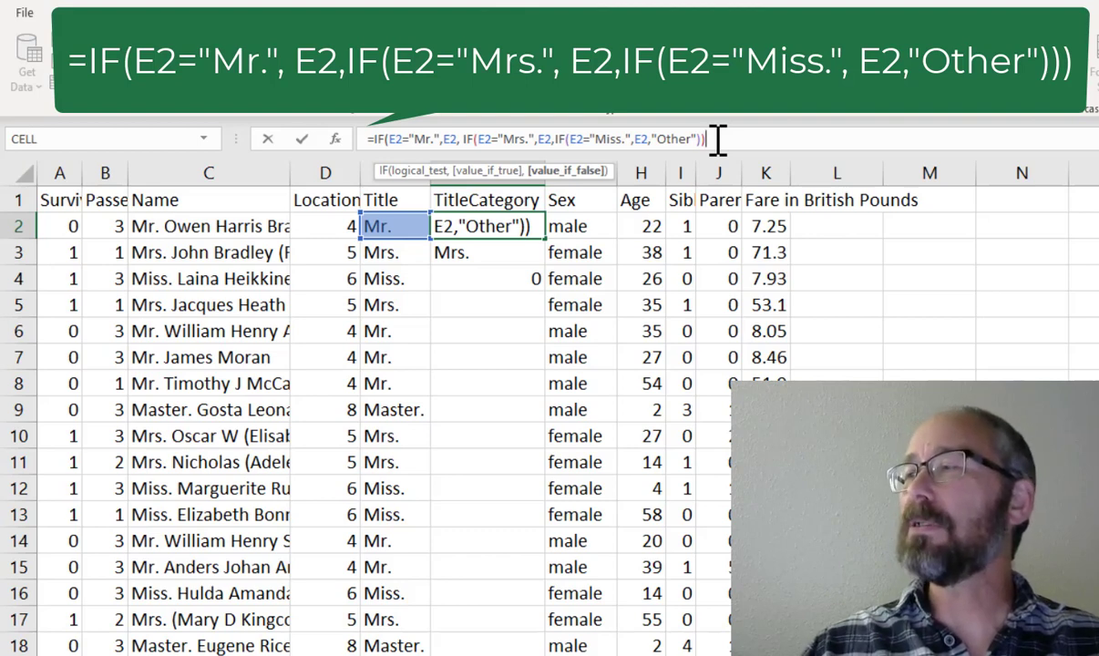
{"action": "type", "text": ")"}
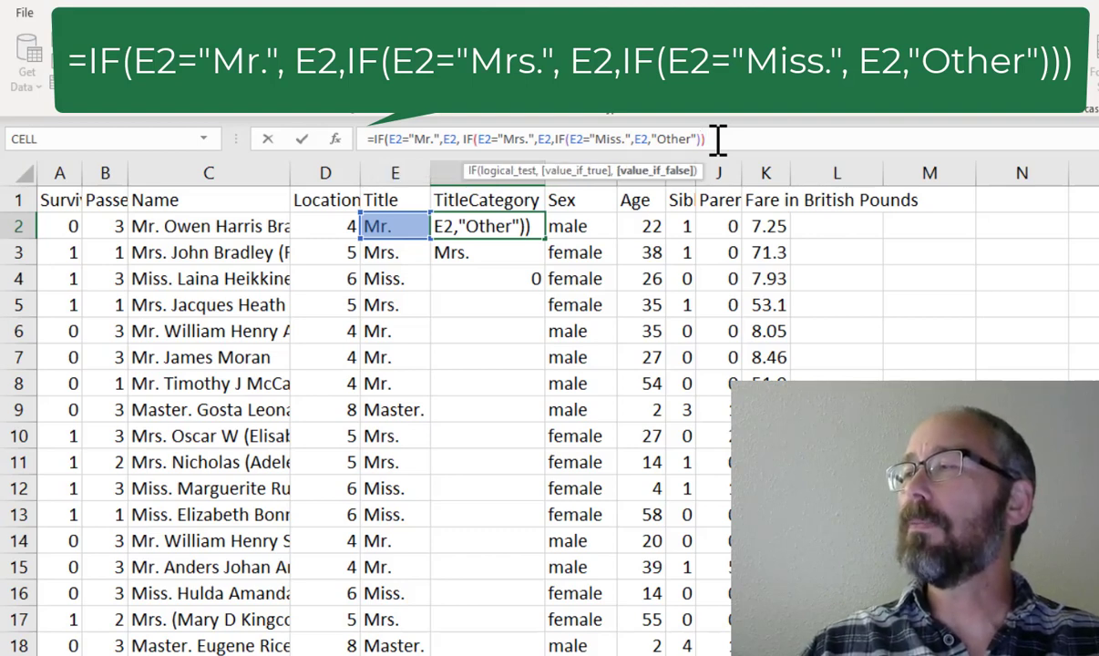
{"action": "type", "text": ")"}
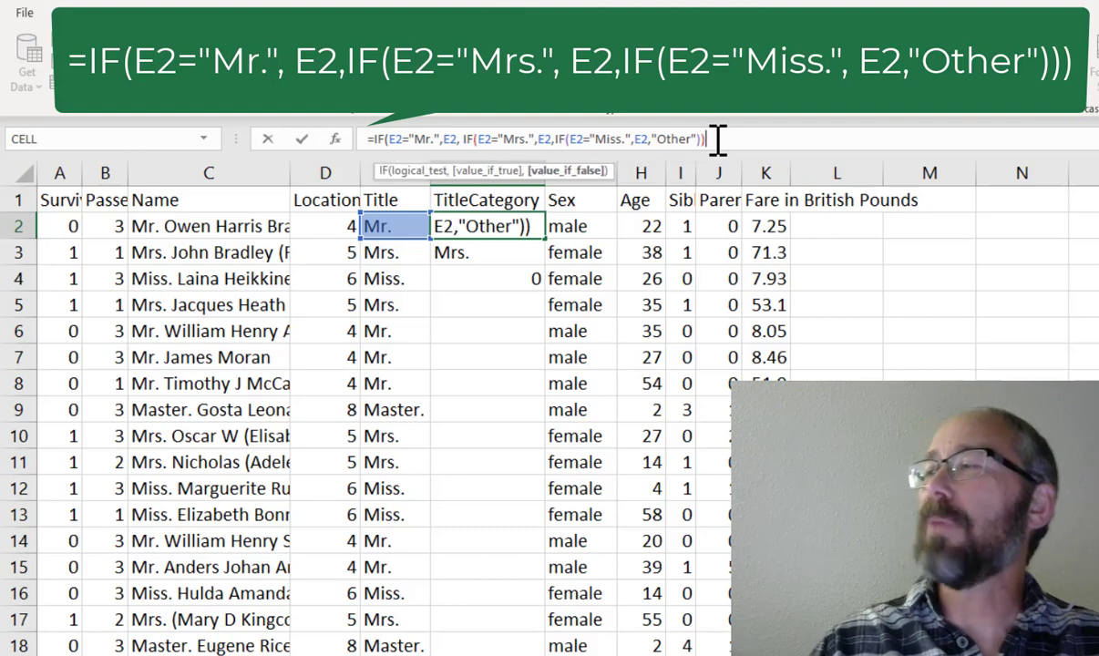
{"action": "type", "text": ")"}
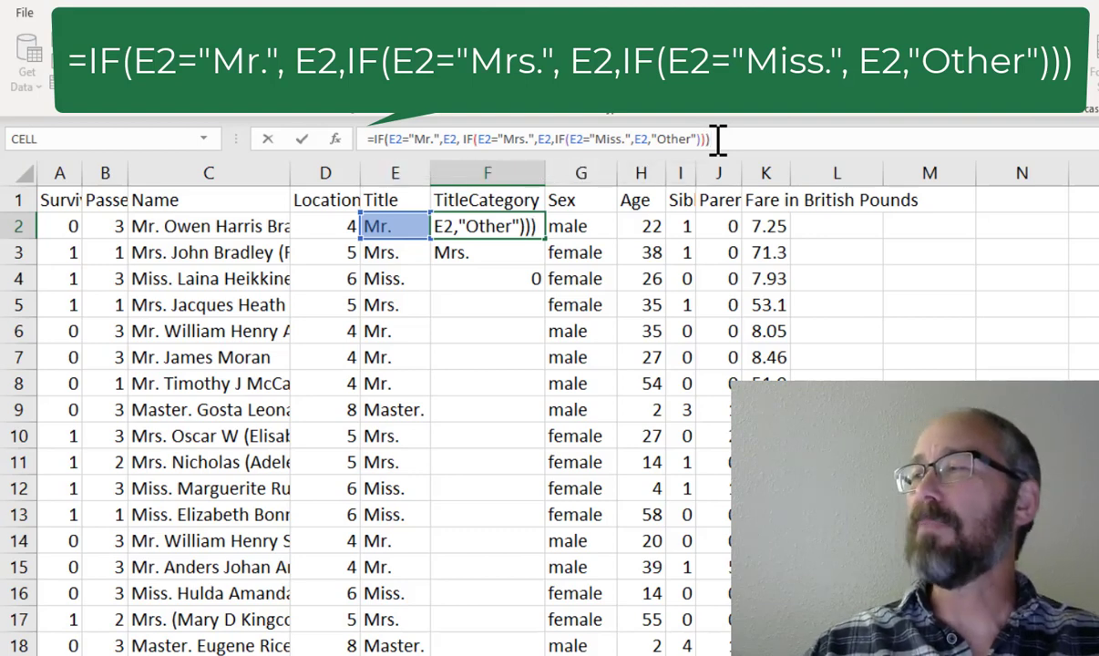
{"action": "key", "text": "Return"}
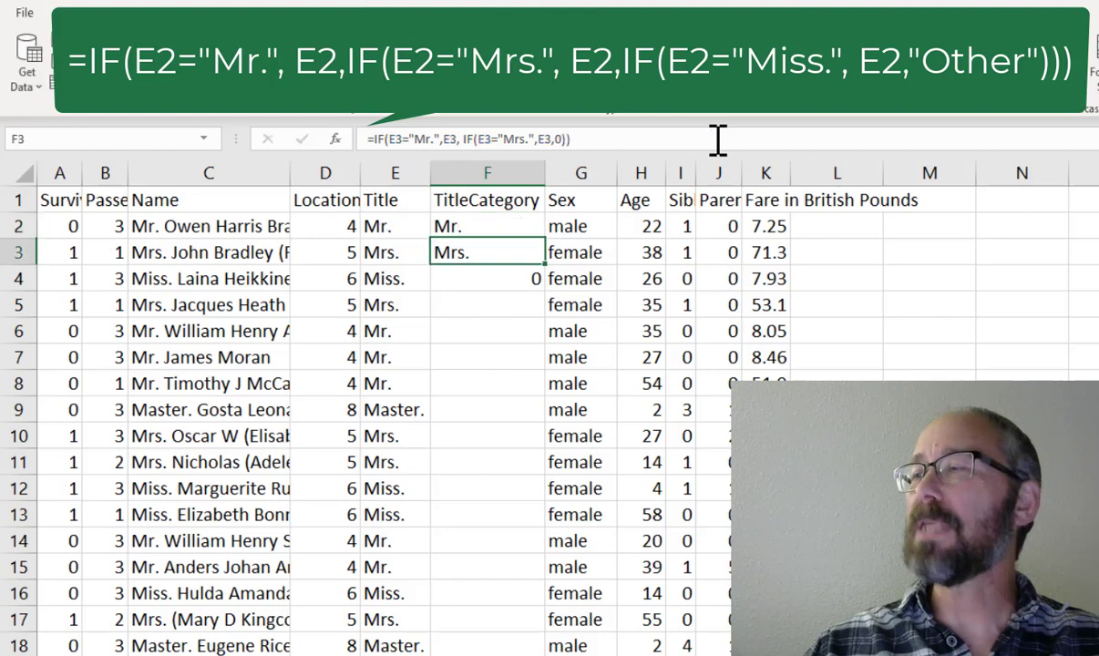
{"action": "left_click", "coordinate": [515, 228]}
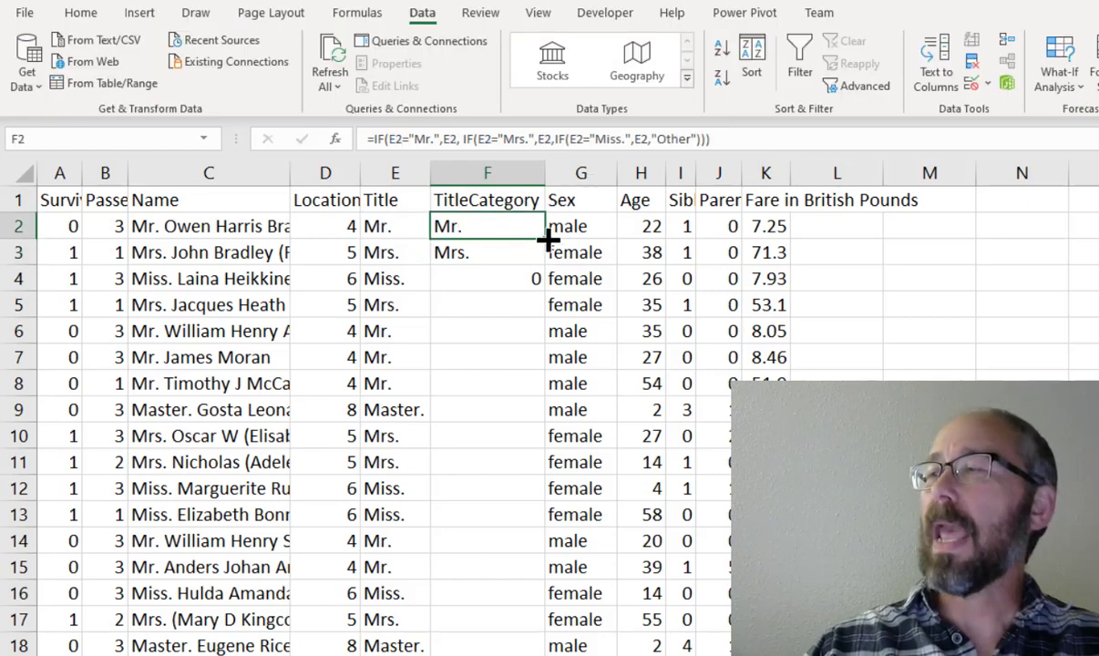
{"action": "left_click_drag", "start_coordinate": [547, 239], "coordinate": [536, 428]}
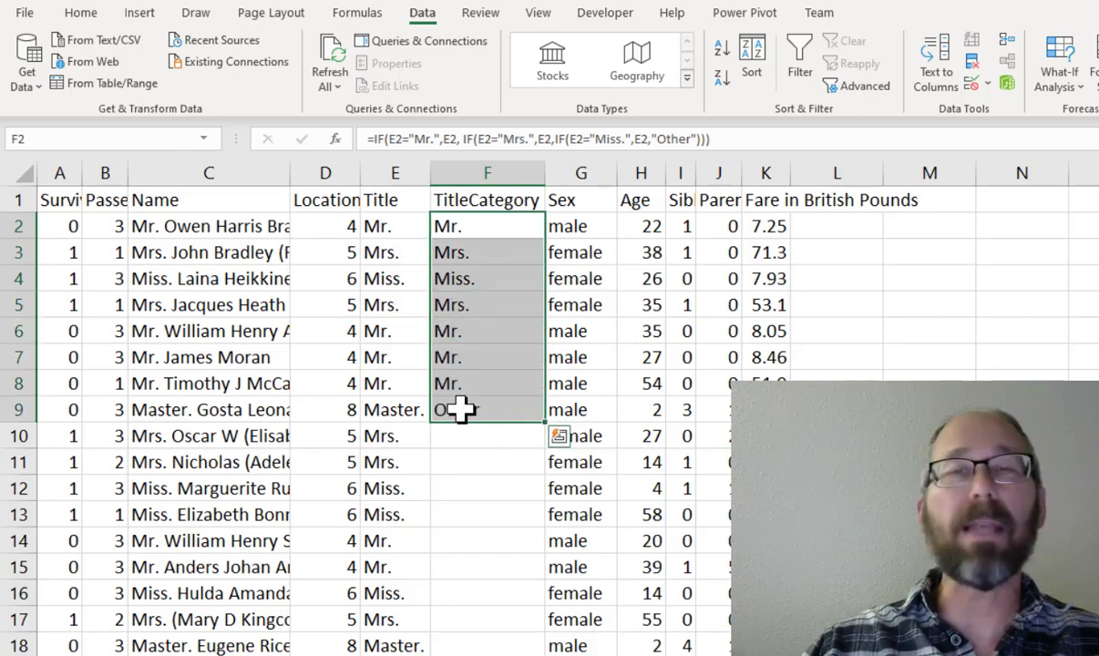
Copy the F2 formula and go to F888, the TitleCategory cell in the last data row
{"action": "left_click", "coordinate": [464, 226]}
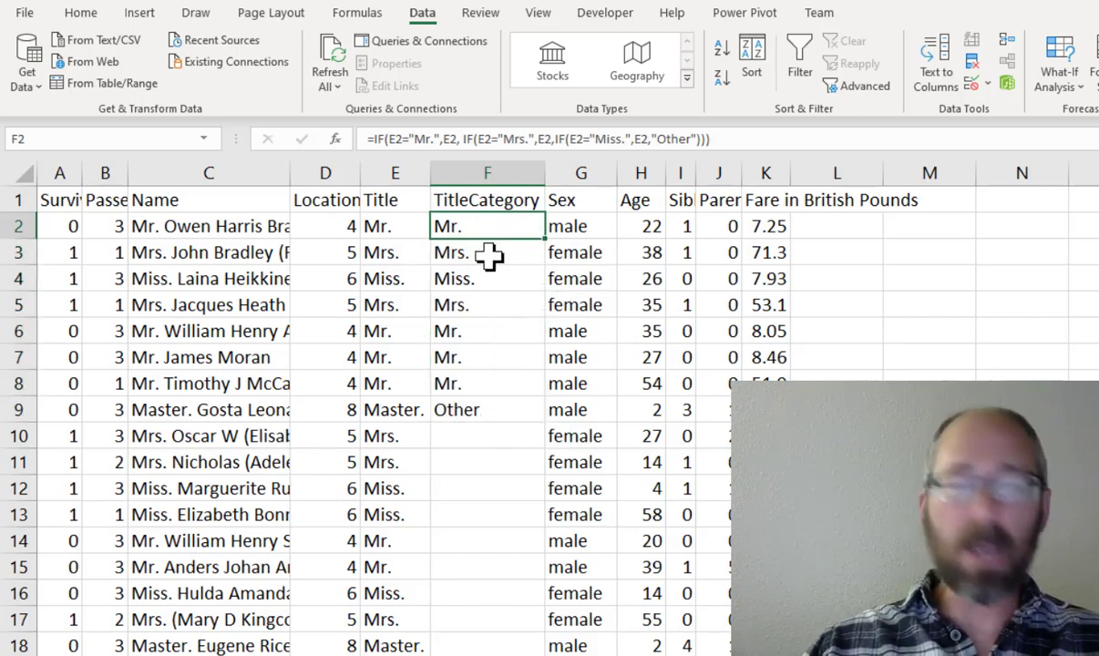
{"action": "key", "text": "ctrl+c"}
{"action": "left_click", "coordinate": [489, 257]}
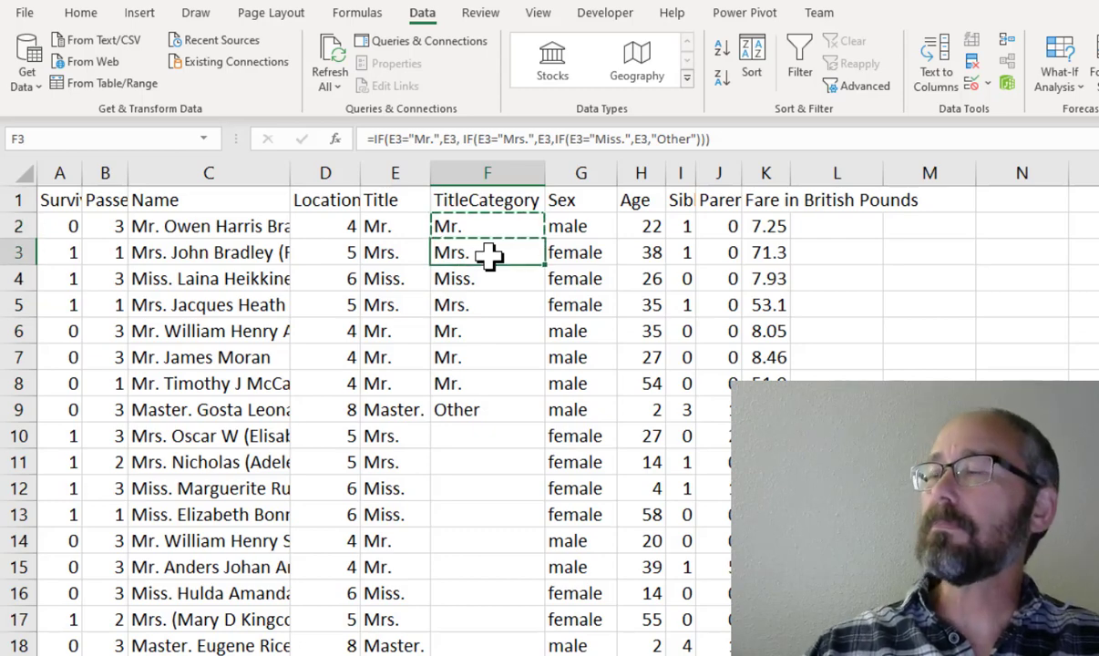
{"action": "left_click", "coordinate": [387, 253]}
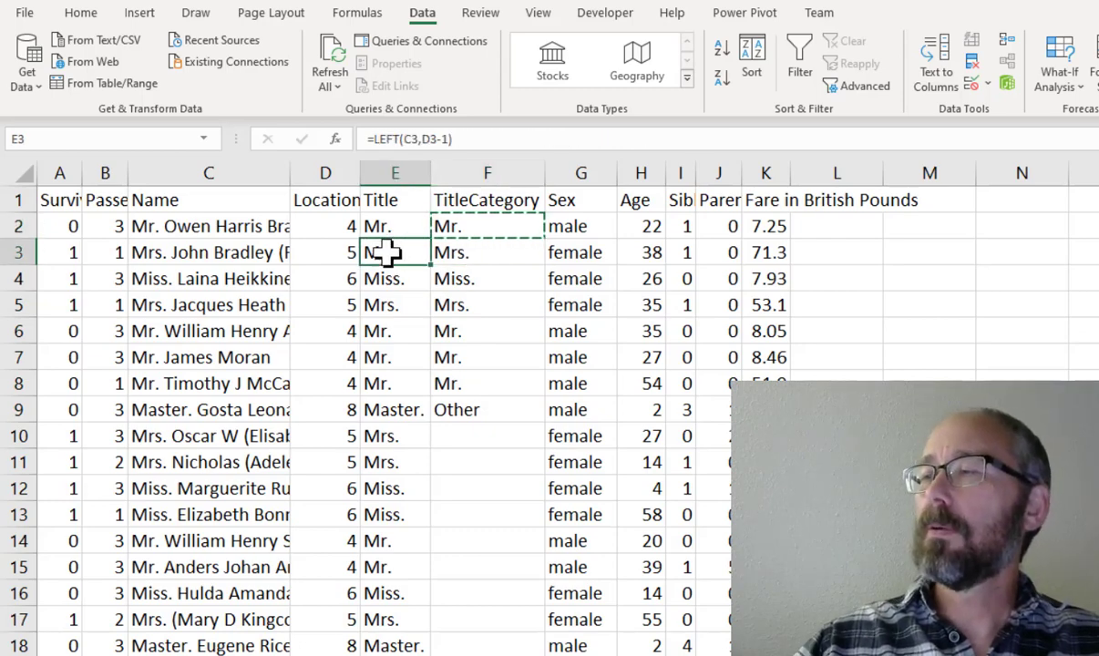
{"action": "key", "text": "ctrl+shift+Down"}
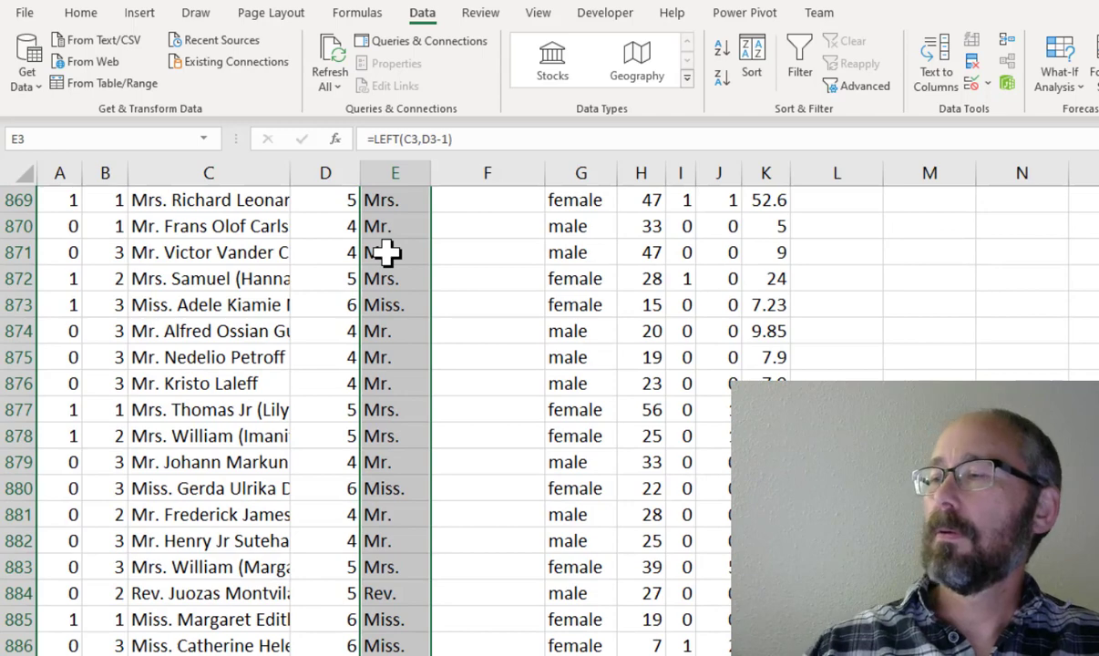
{"action": "left_click", "coordinate": [451, 654]}
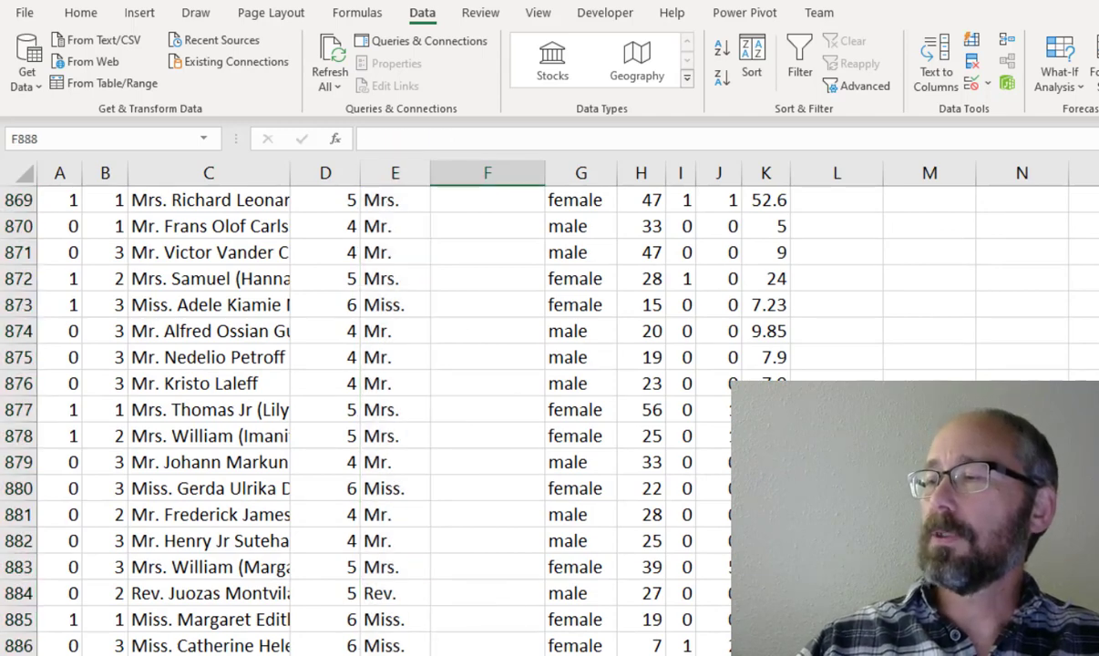
Extend the selection from F888 up to F2 and paste the copied formula into the whole range
{"action": "key", "text": "ctrl+shift+Up"}
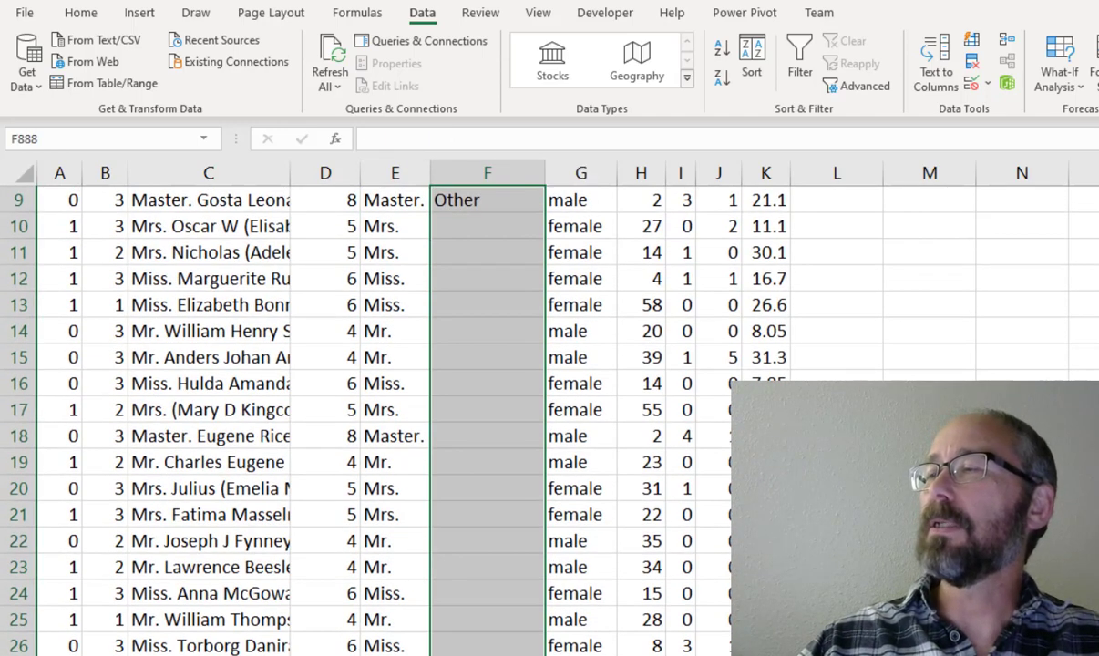
{"action": "key", "text": "shift+Up"}
{"action": "key", "text": "shift+Up"}
{"action": "key", "text": "shift+Up"}
{"action": "key", "text": "shift+Up"}
{"action": "key", "text": "shift+Up"}
{"action": "key", "text": "shift+Up"}
{"action": "key", "text": "shift+Up"}
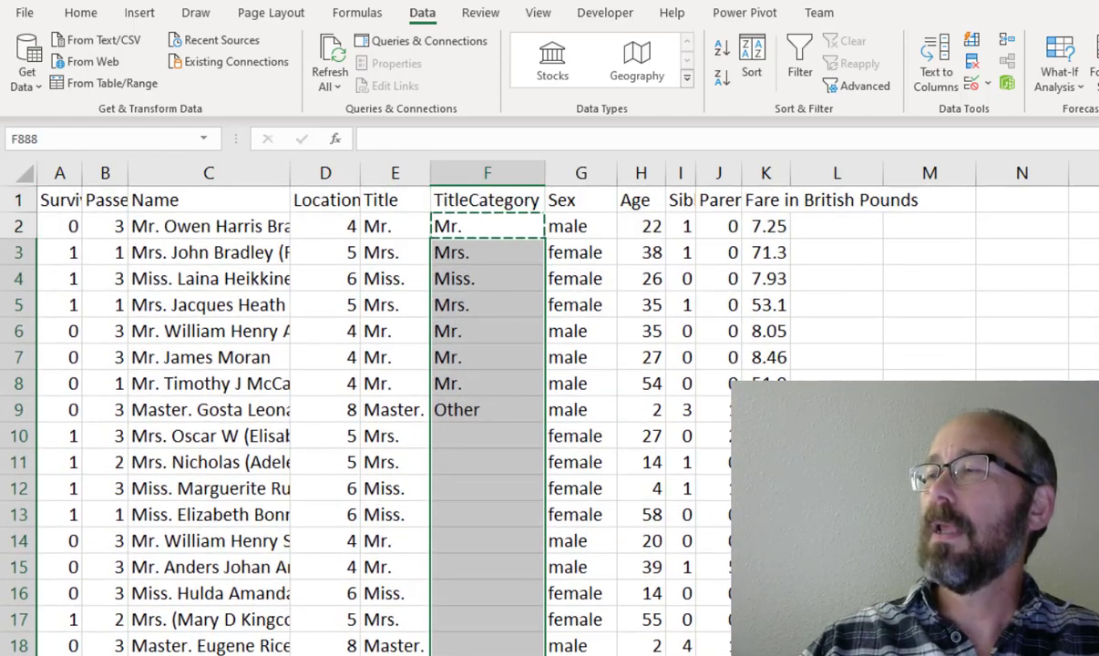
{"action": "key", "text": "ctrl+v"}
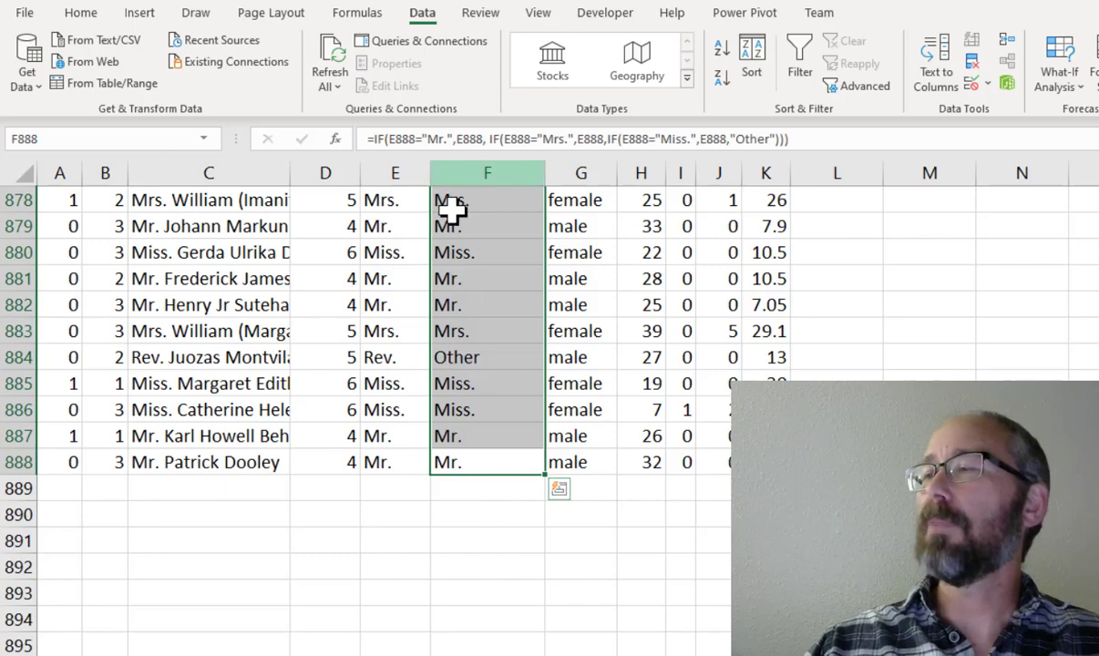
Return to the top of the sheet and review the row 2 formulas for TitleCategory, Title and Location
{"action": "left_click", "coordinate": [583, 463]}
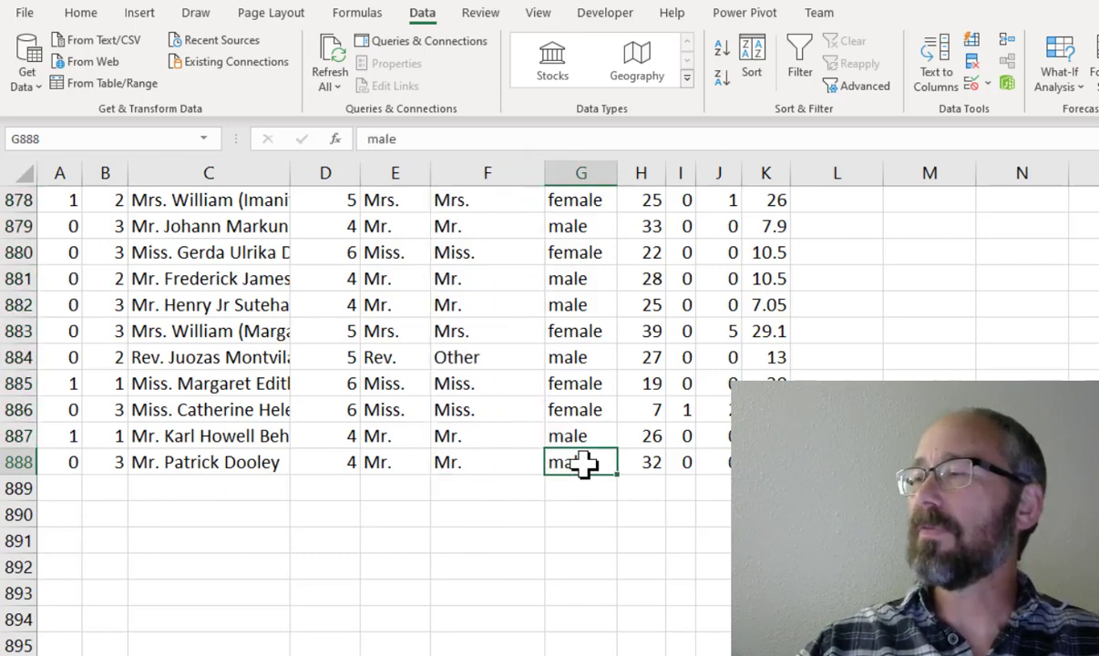
{"action": "key", "text": "ctrl+Up"}
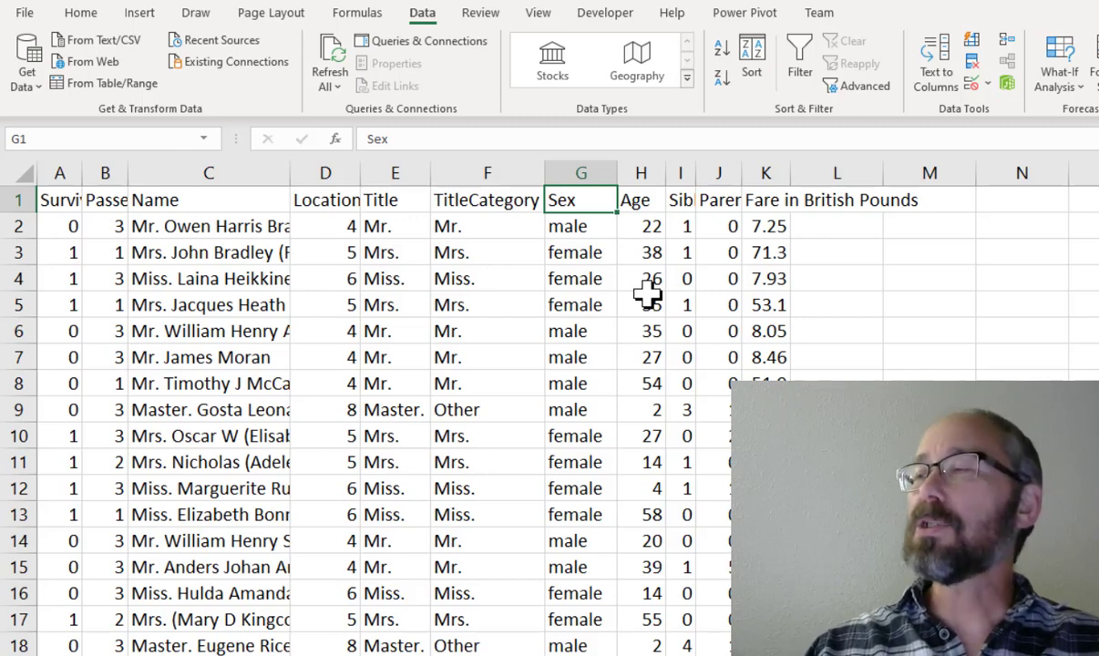
{"action": "left_click", "coordinate": [465, 204]}
{"action": "left_click", "coordinate": [461, 227]}
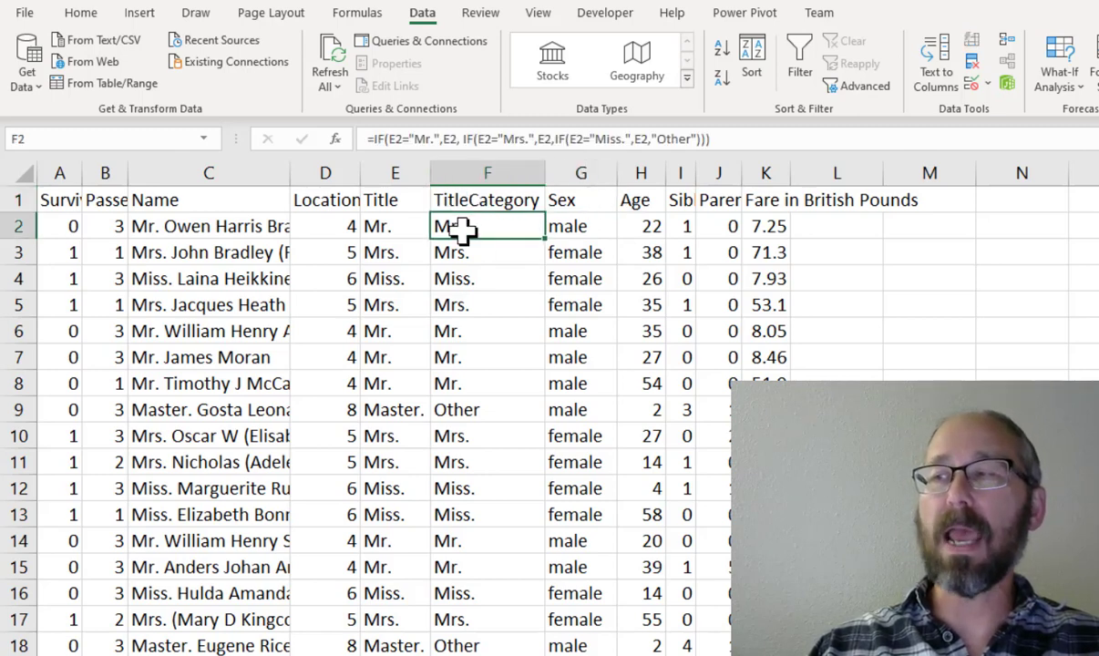
{"action": "left_click", "coordinate": [389, 226]}
{"action": "left_click", "coordinate": [344, 227]}
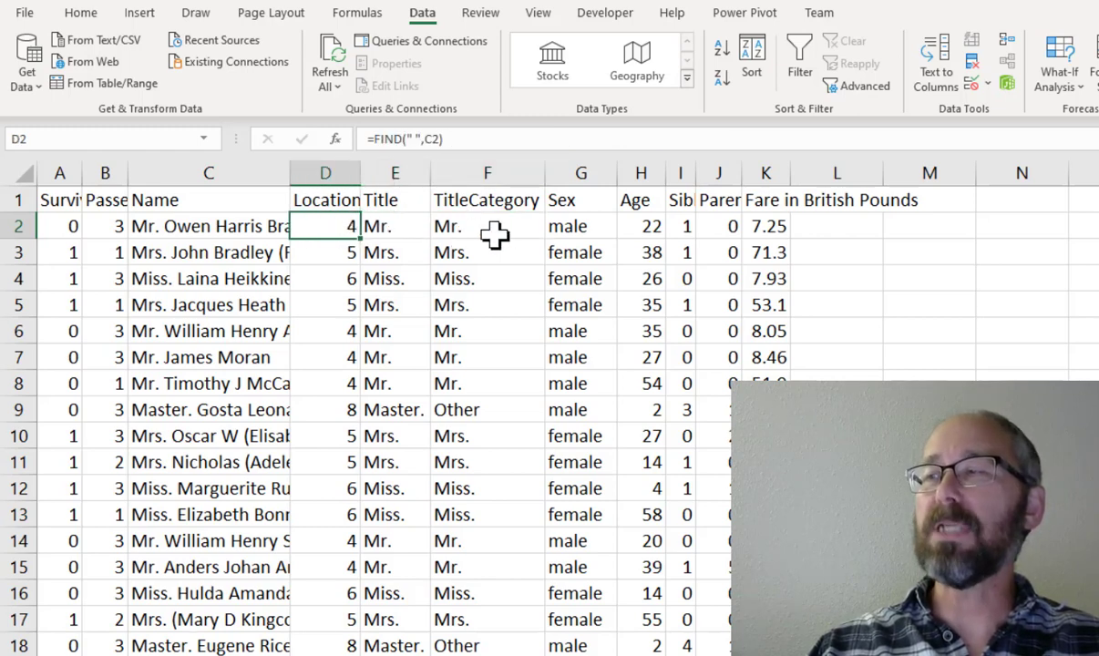
Insert a blank column before Sex and enter the header Final in G1
{"action": "left_click", "coordinate": [571, 175]}
{"action": "right_click", "coordinate": [571, 175]}
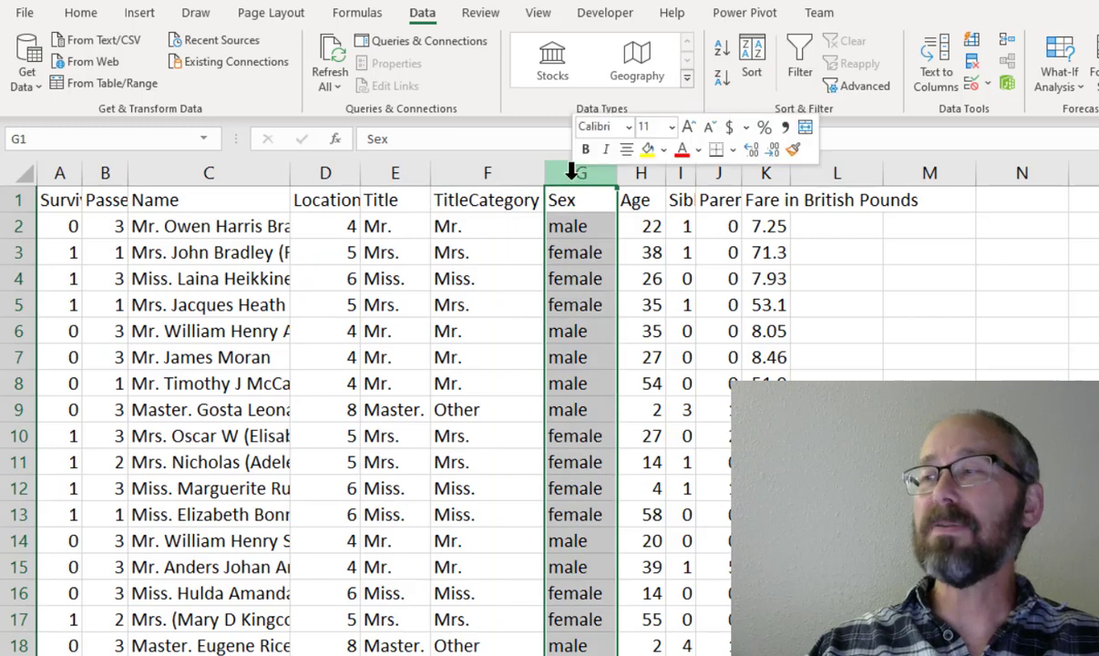
{"action": "left_click", "coordinate": [611, 333]}
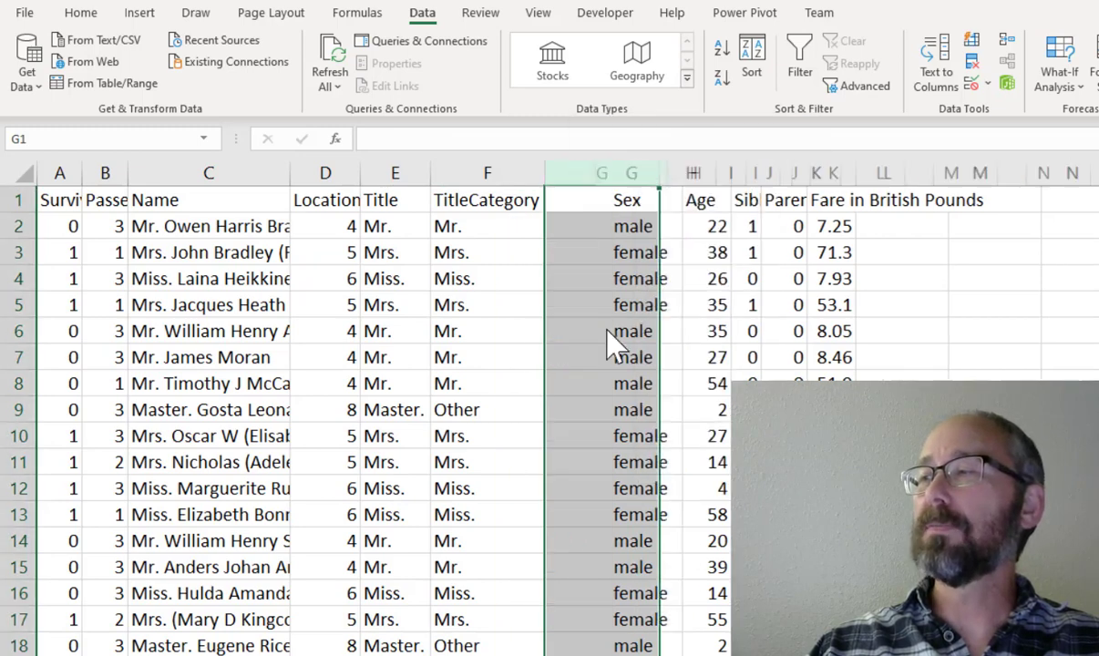
{"action": "left_click", "coordinate": [571, 201]}
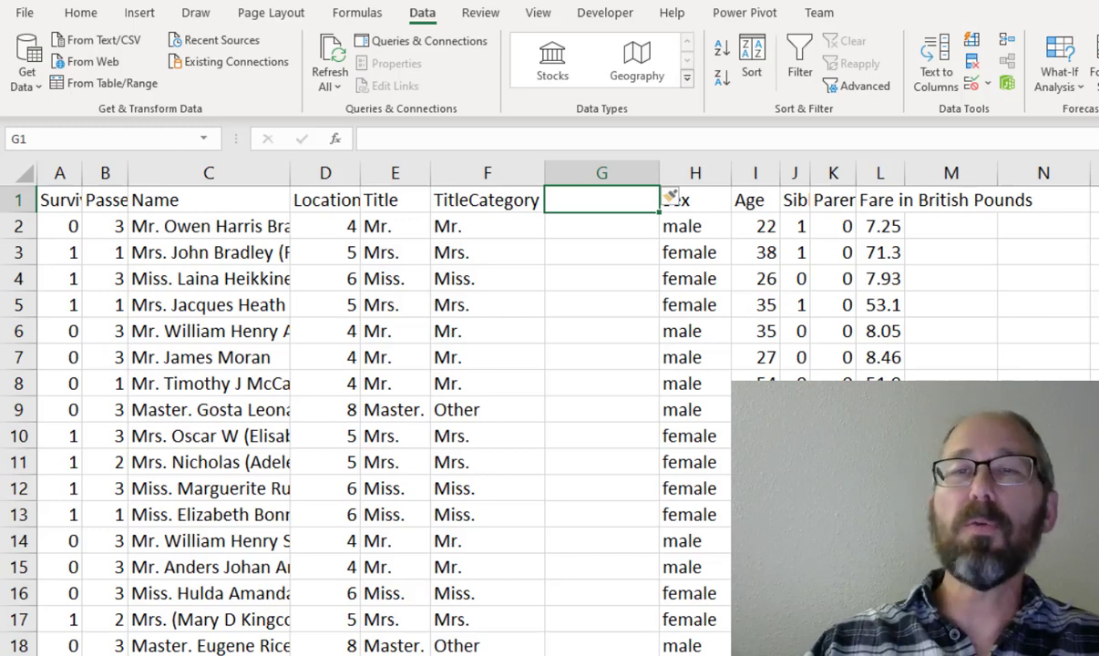
{"action": "key", "text": "alt+Tab"}
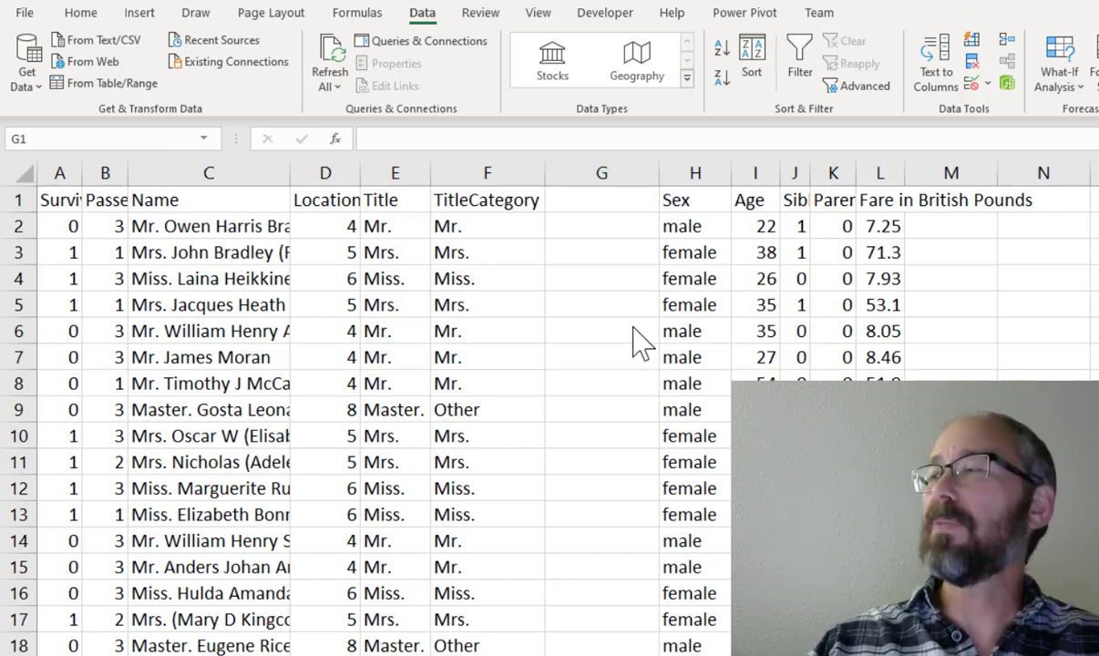
{"action": "left_click", "coordinate": [586, 200]}
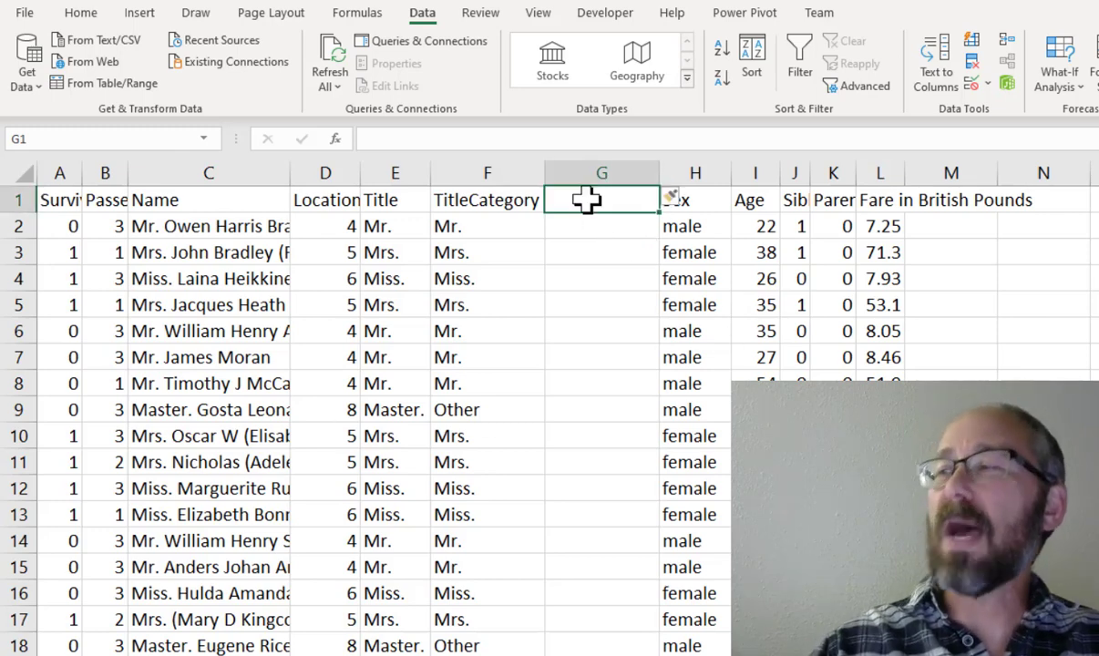
{"action": "type", "text": "Final"}
{"action": "key", "text": "Return"}
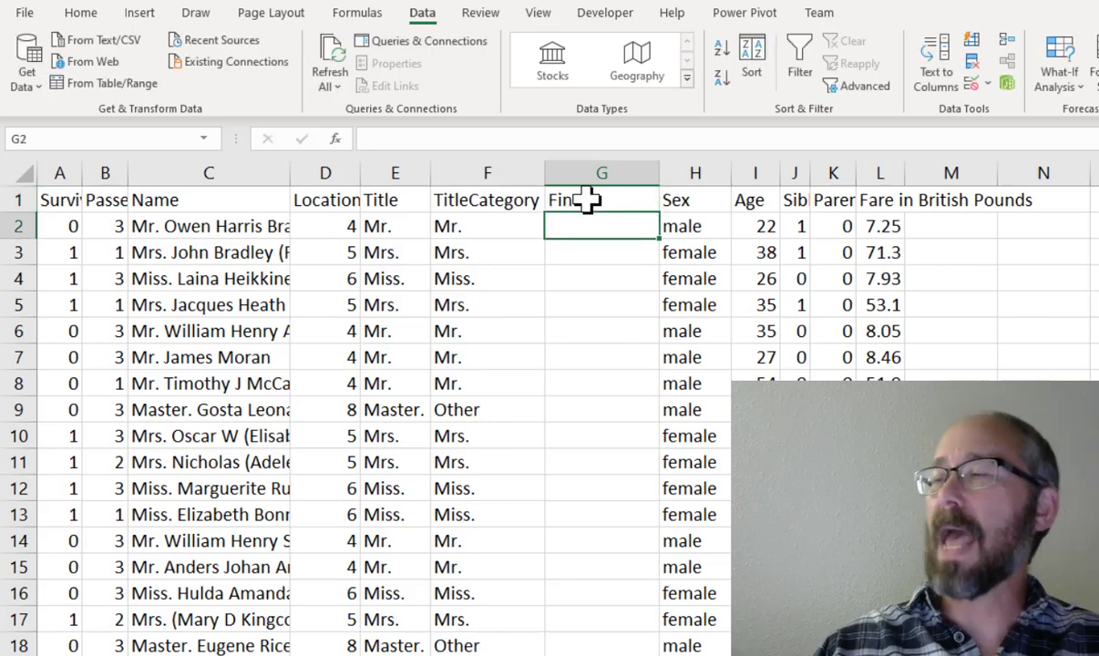
Examine the first E2 reference in F2's nested IF formula, then leave the formula without editing it
{"action": "left_click", "coordinate": [471, 222]}
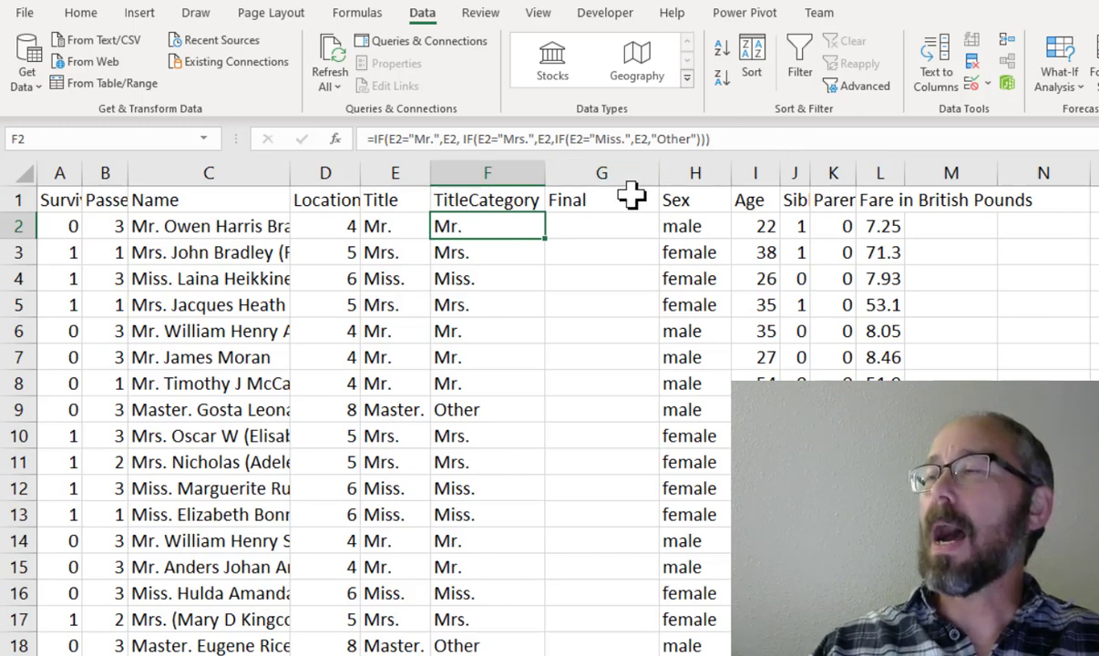
{"action": "double_click", "coordinate": [395, 139]}
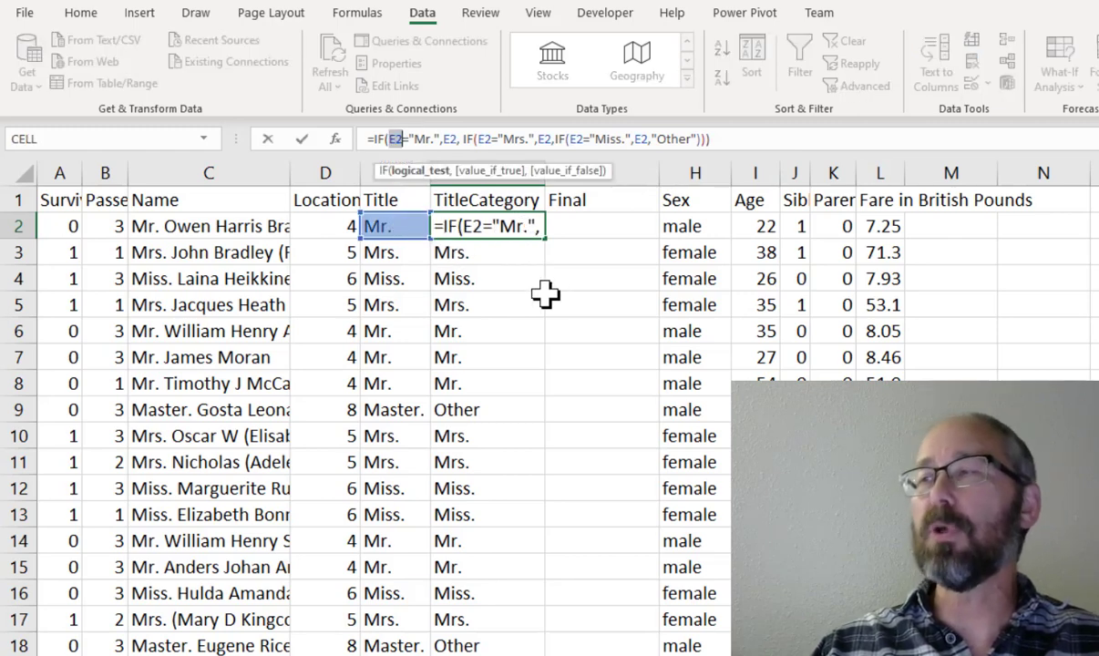
{"action": "key", "text": "Escape"}
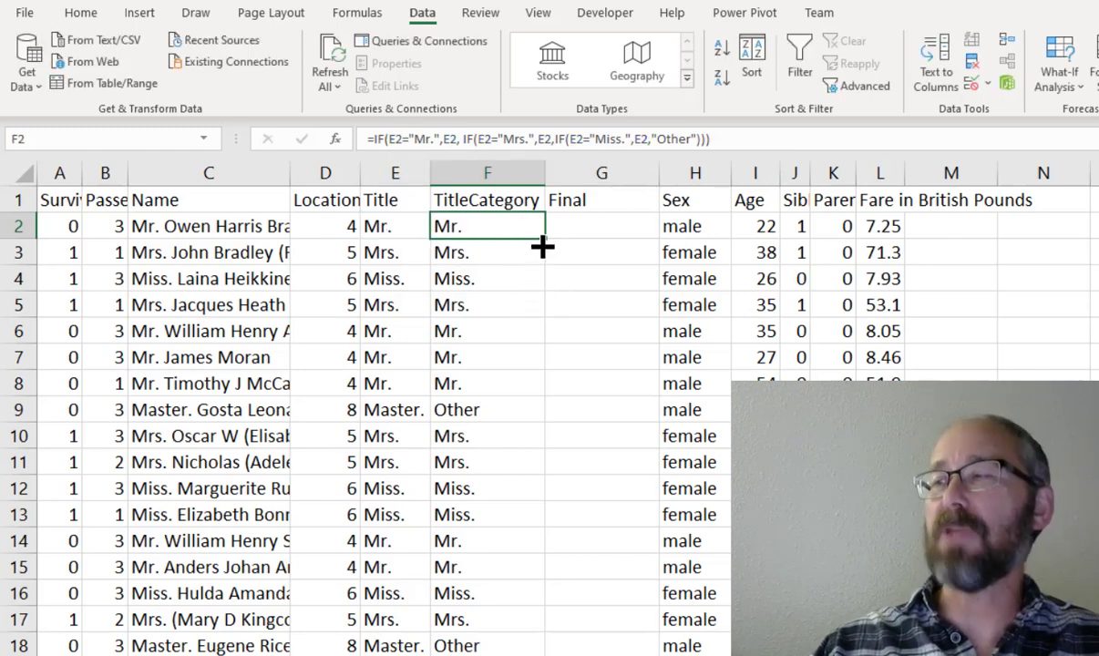
Fill the formula from F2 into G2 and replace F2 with C2 in its "Mr." logical test
{"action": "left_click_drag", "start_coordinate": [545, 237], "coordinate": [620, 235]}
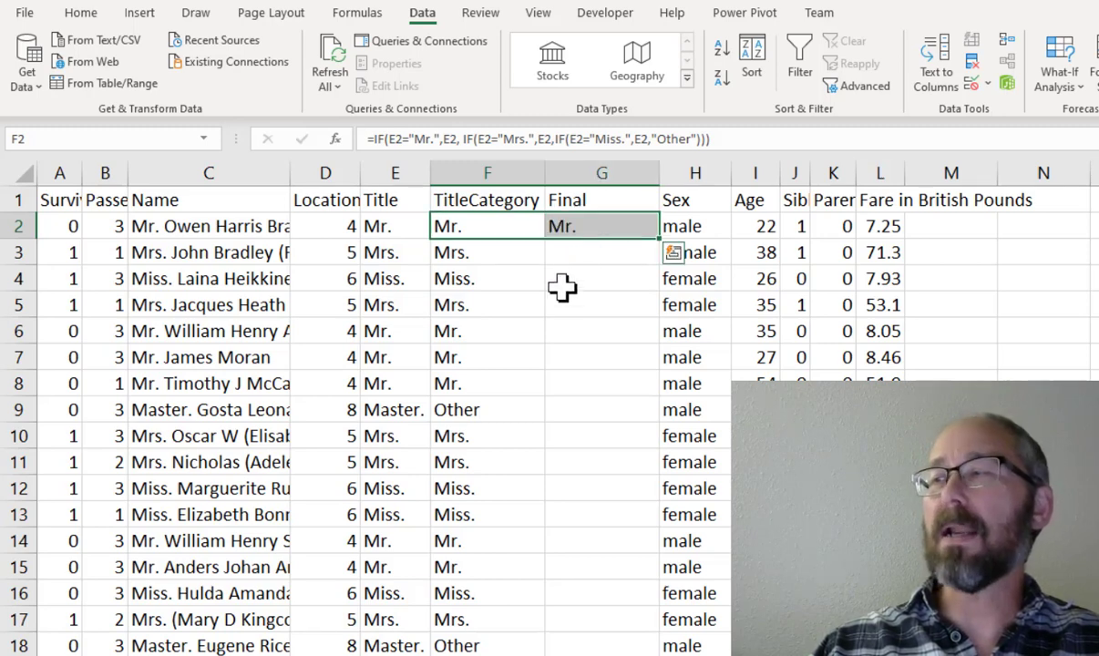
{"action": "left_click", "coordinate": [573, 233]}
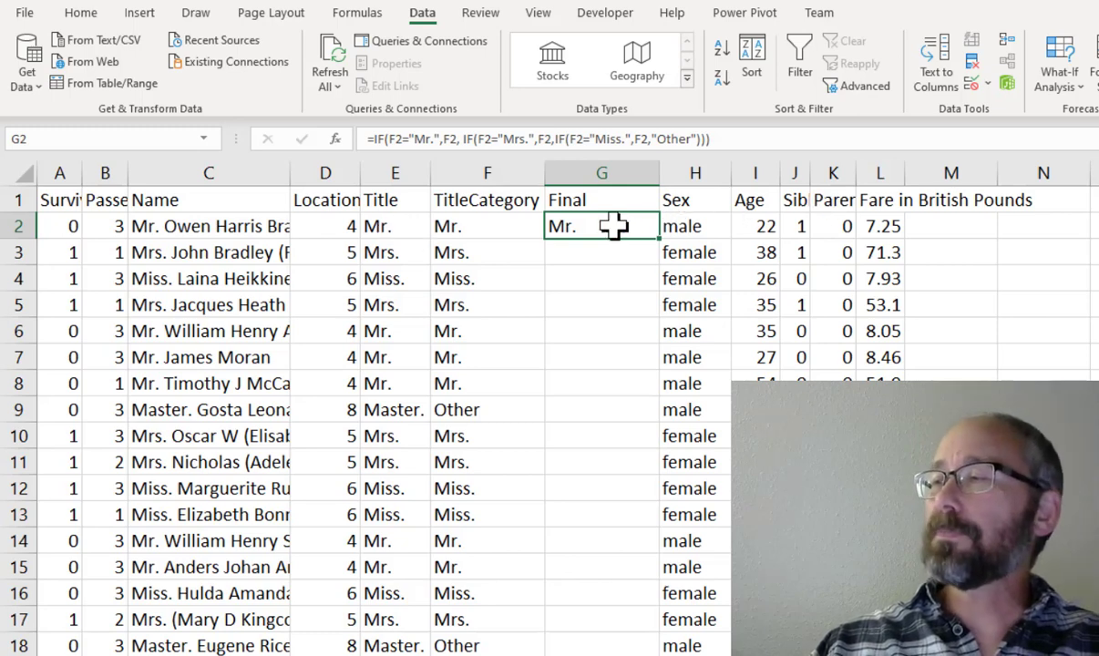
{"action": "left_click", "coordinate": [401, 139]}
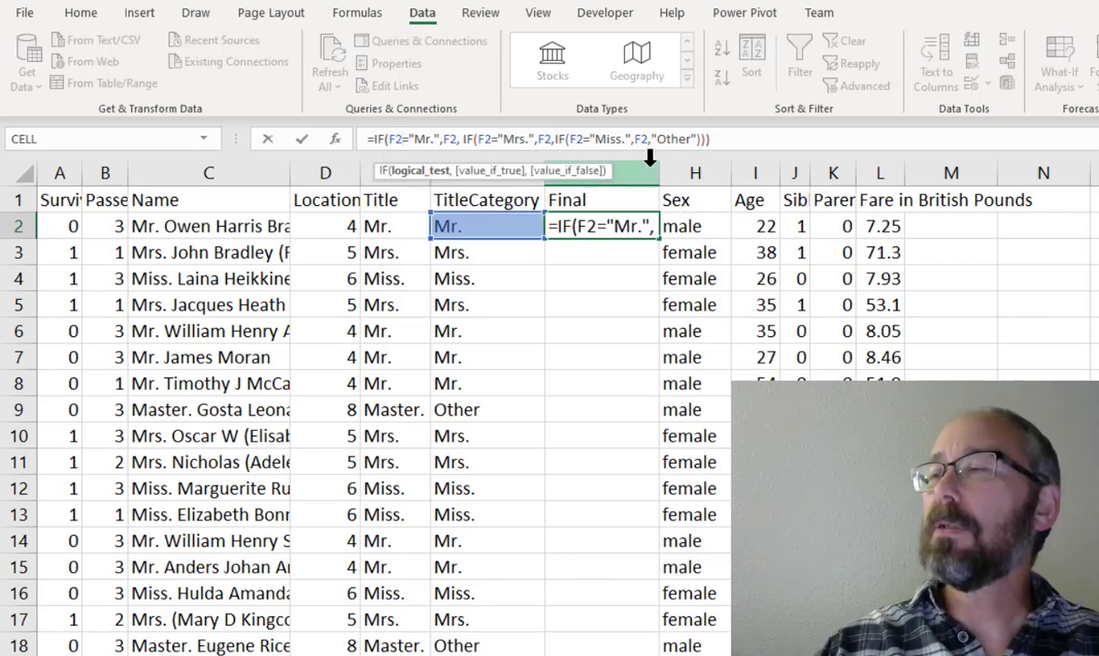
{"action": "key", "text": "BackSpace"}
{"action": "key", "text": "BackSpace"}
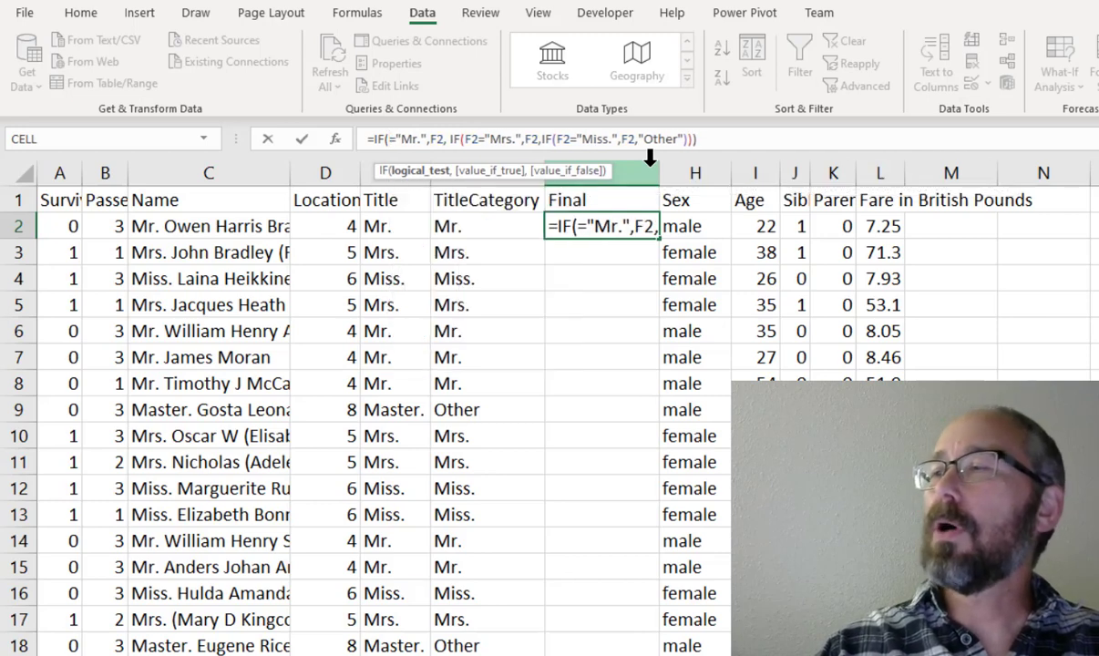
{"action": "type", "text": "C"}
{"action": "key", "text": "Escape"}
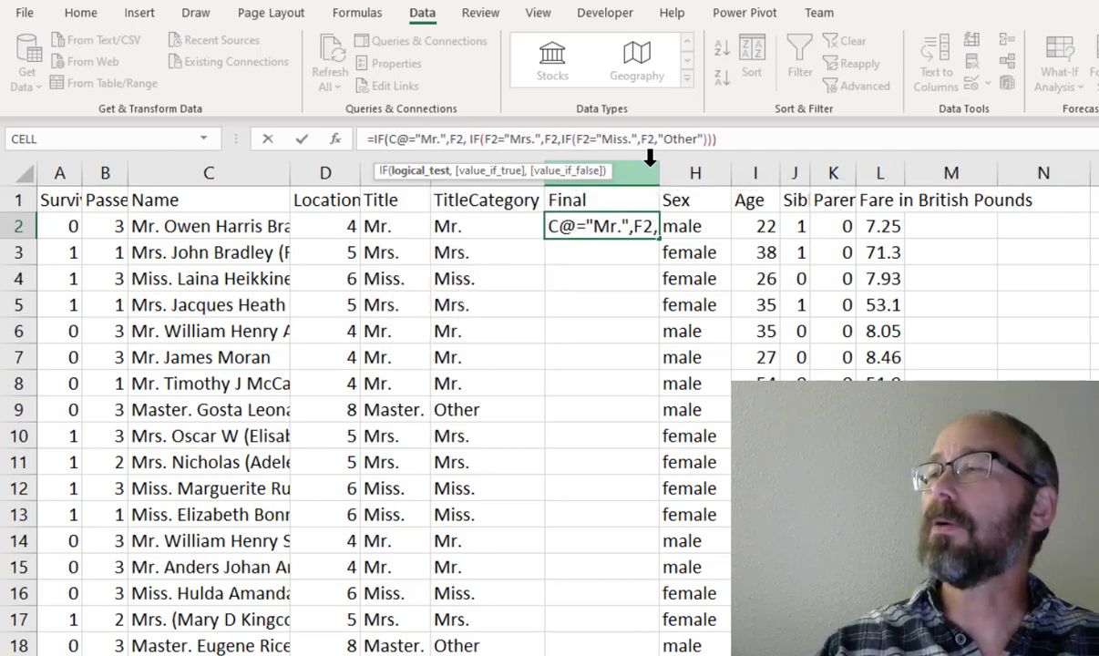
{"action": "type", "text": "2"}
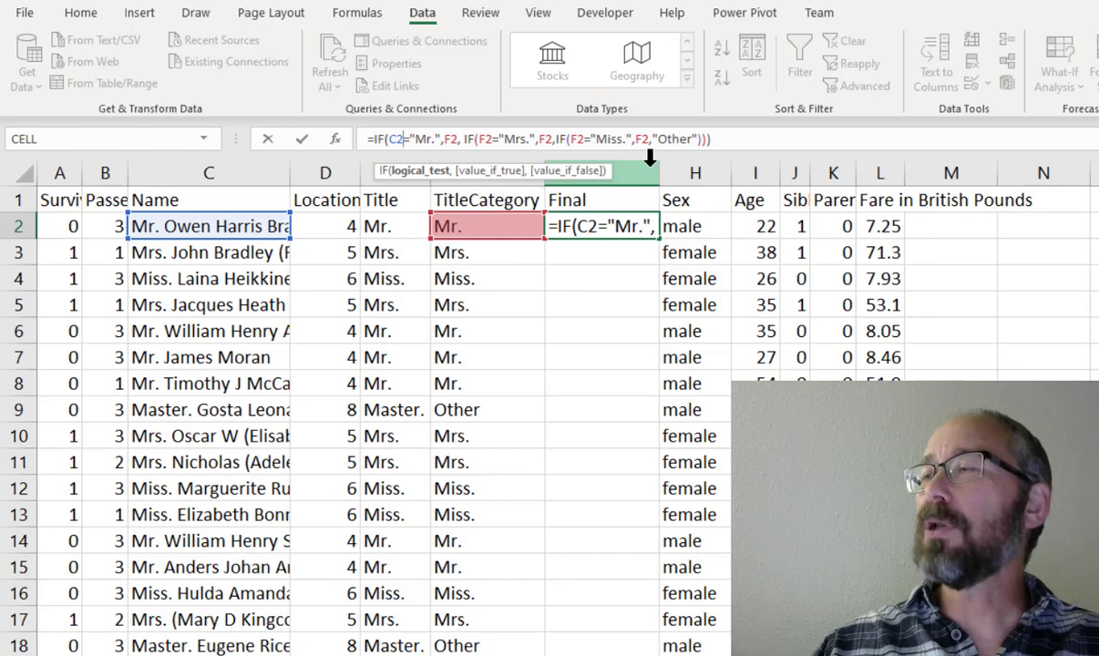
Replace F2 with C2 in the "Mrs." logical test of G2's formula
{"action": "key", "text": "Right"}
{"action": "key", "text": "Right"}
{"action": "key", "text": "Right"}
{"action": "key", "text": "Right"}
{"action": "key", "text": "Right"}
{"action": "key", "text": "Right"}
{"action": "key", "text": "Right"}
{"action": "key", "text": "Right"}
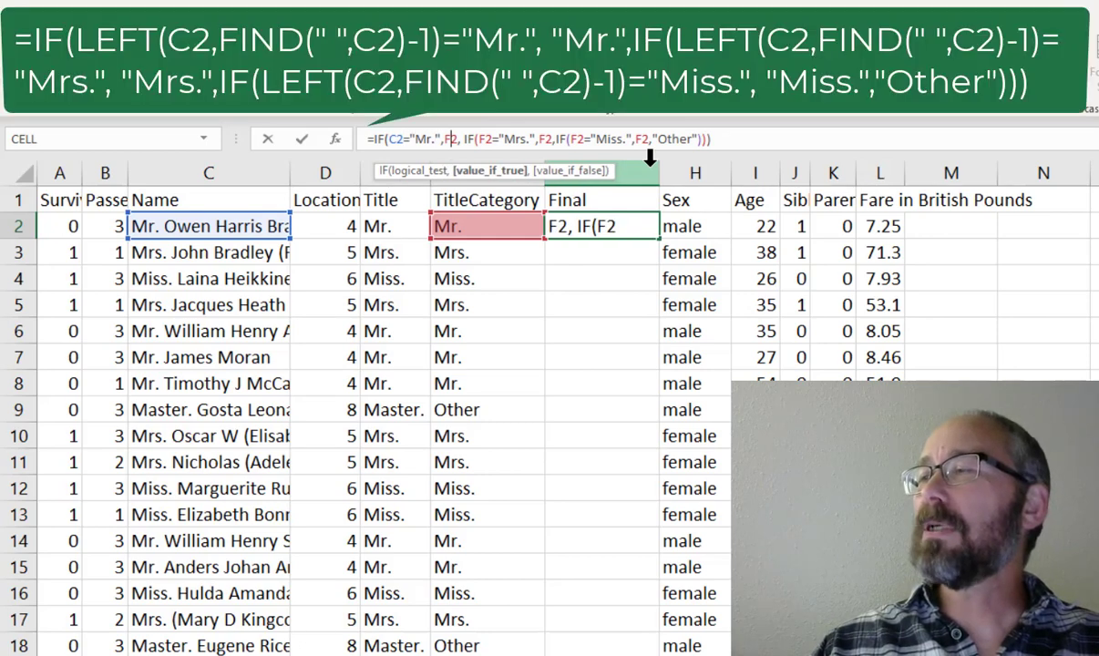
{"action": "key", "text": "Right"}
{"action": "key", "text": "Right"}
{"action": "key", "text": "Right"}
{"action": "key", "text": "Right"}
{"action": "key", "text": "Right"}
{"action": "key", "text": "Right"}
{"action": "key", "text": "Right"}
{"action": "key", "text": "Delete"}
{"action": "key", "text": "Delete"}
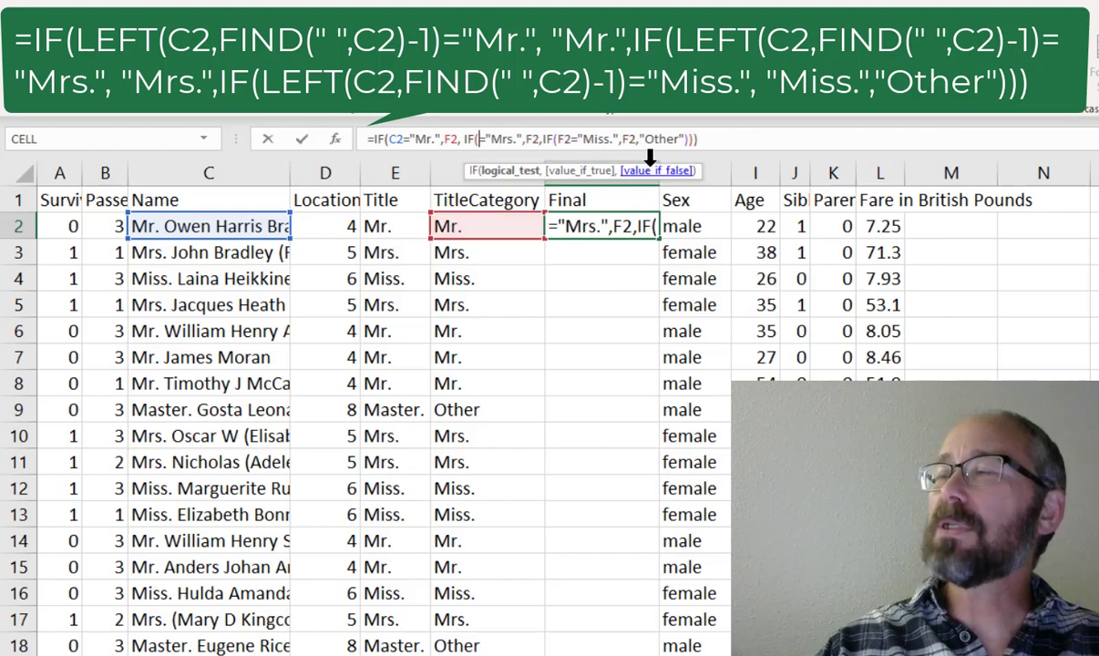
{"action": "type", "text": "C2"}
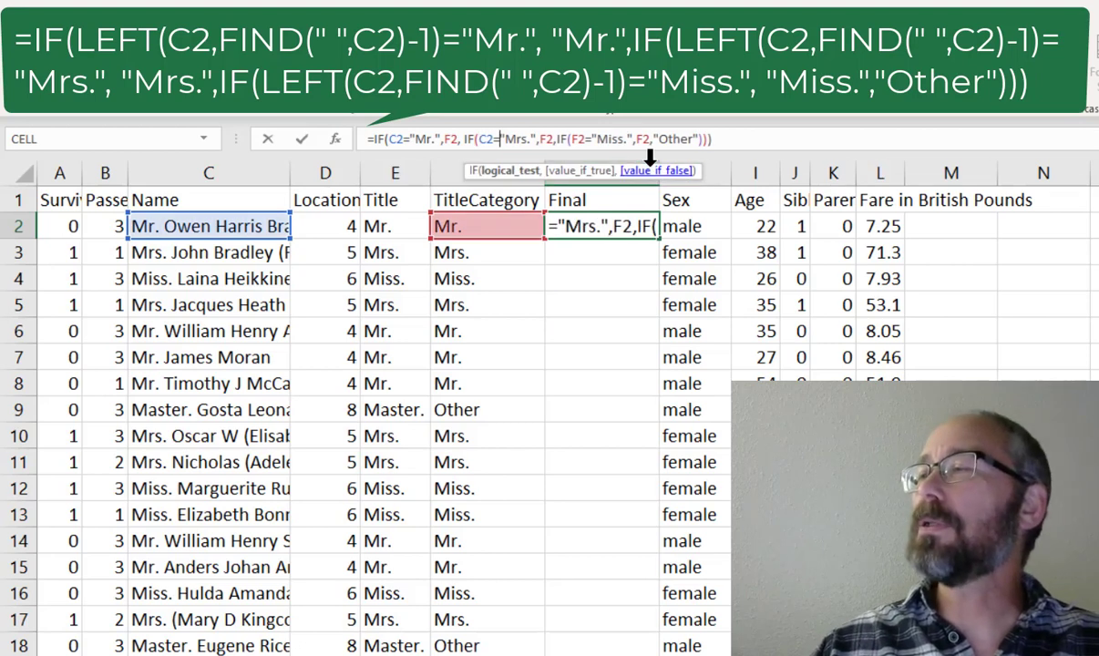
Replace F2 with C2 in the "Miss." logical test of G2's formula
{"action": "key", "text": "Right"}
{"action": "key", "text": "Right"}
{"action": "key", "text": "Right"}
{"action": "key", "text": "Right"}
{"action": "key", "text": "Right"}
{"action": "key", "text": "Right"}
{"action": "key", "text": "Right"}
{"action": "key", "text": "Right"}
{"action": "key", "text": "Right"}
{"action": "key", "text": "Right"}
{"action": "key", "text": "Right"}
{"action": "key", "text": "Right"}
{"action": "key", "text": "Right"}
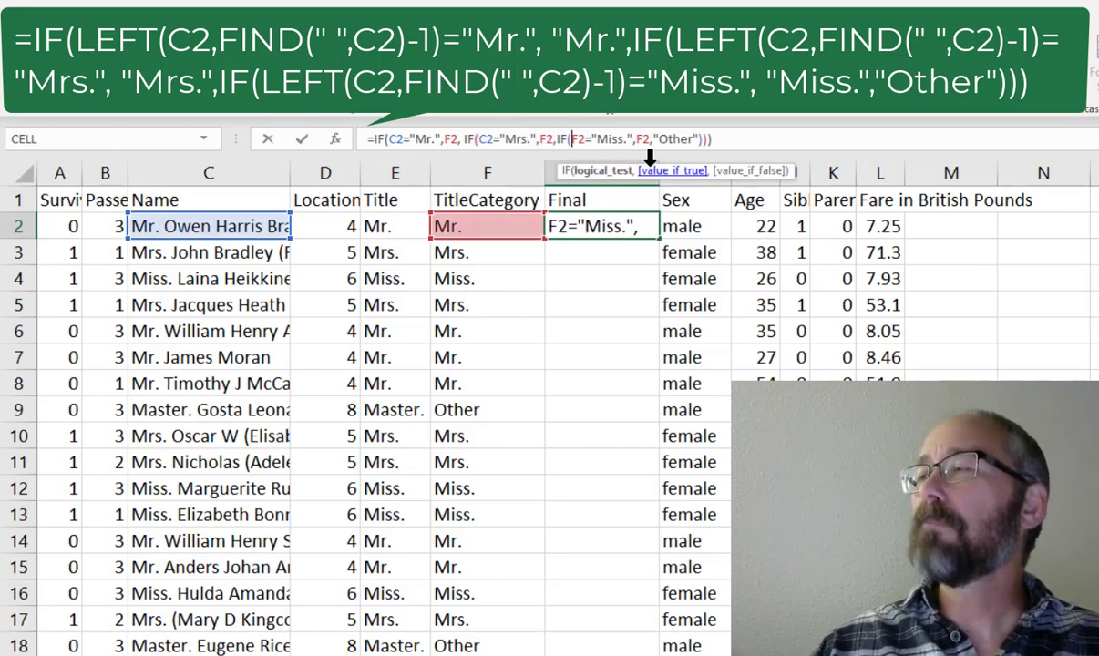
{"action": "key", "text": "Delete"}
{"action": "key", "text": "Delete"}
{"action": "type", "text": "C2"}
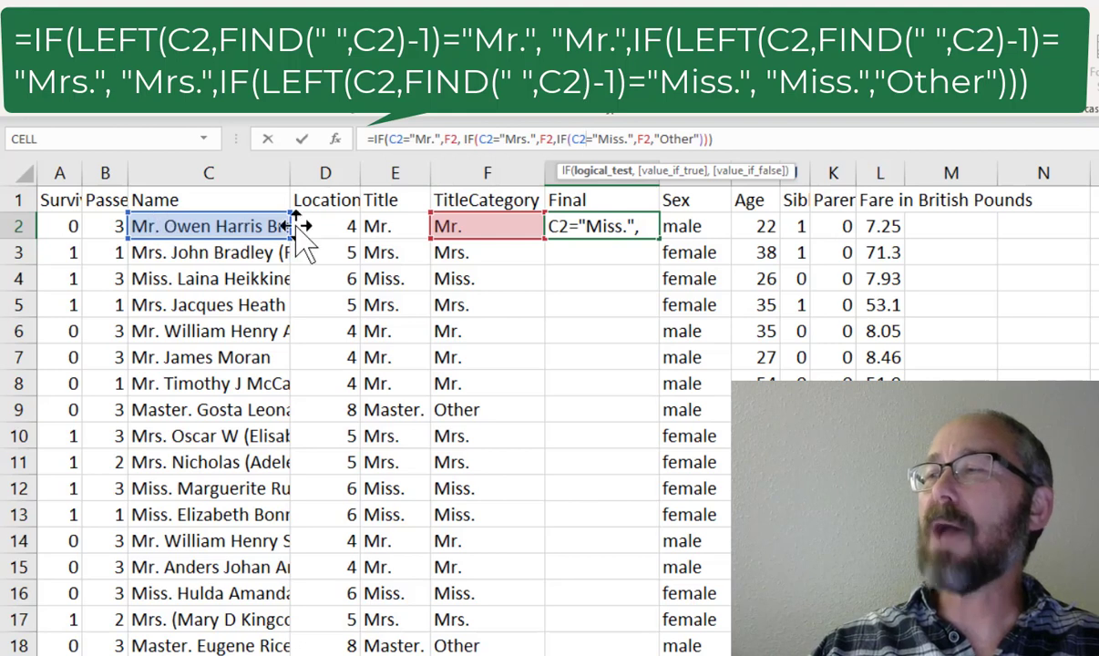
Replace the C2 reference in the "Mr." test with the start of a LEFT function that takes C2 as its text
{"action": "left_click", "coordinate": [404, 139]}
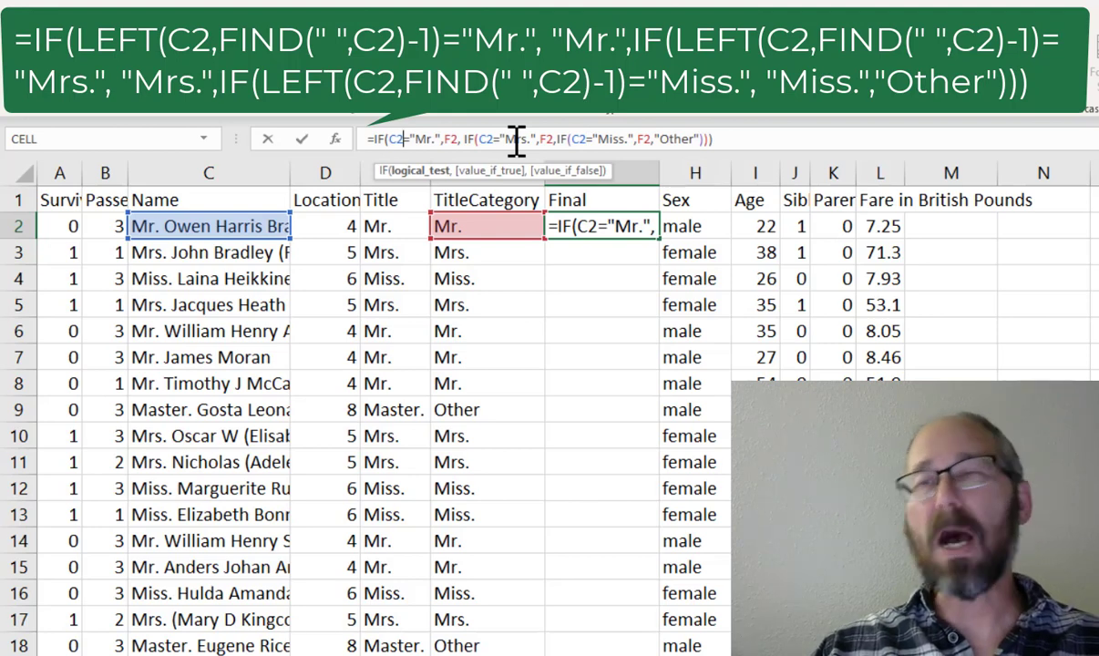
{"action": "key", "text": "BackSpace"}
{"action": "key", "text": "BackSpace"}
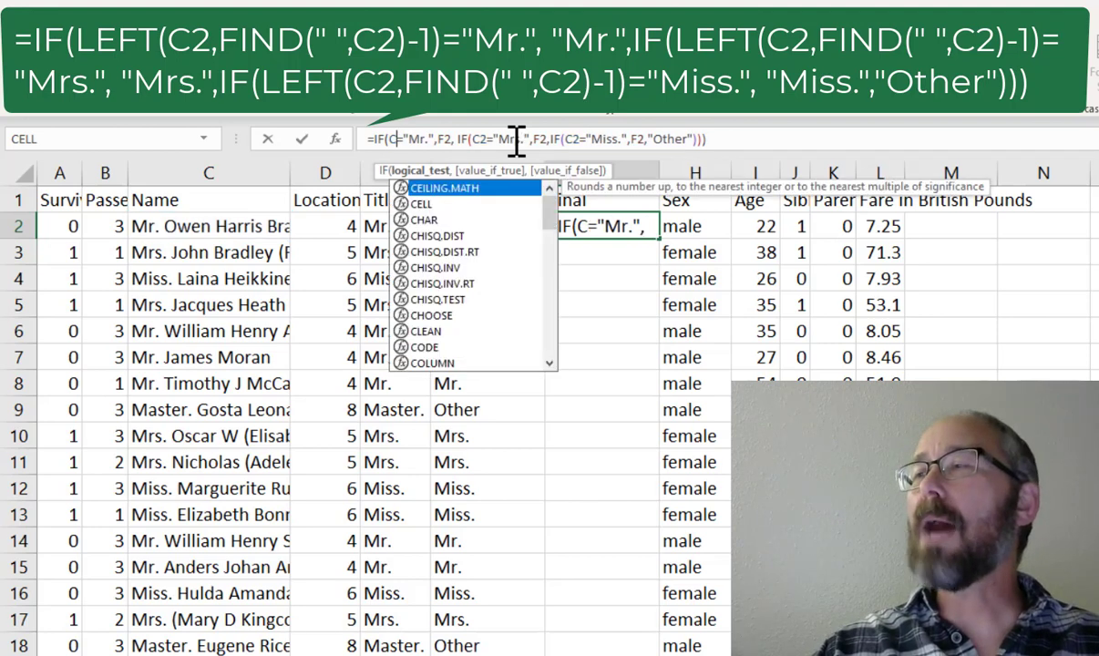
{"action": "type", "text": "Left"}
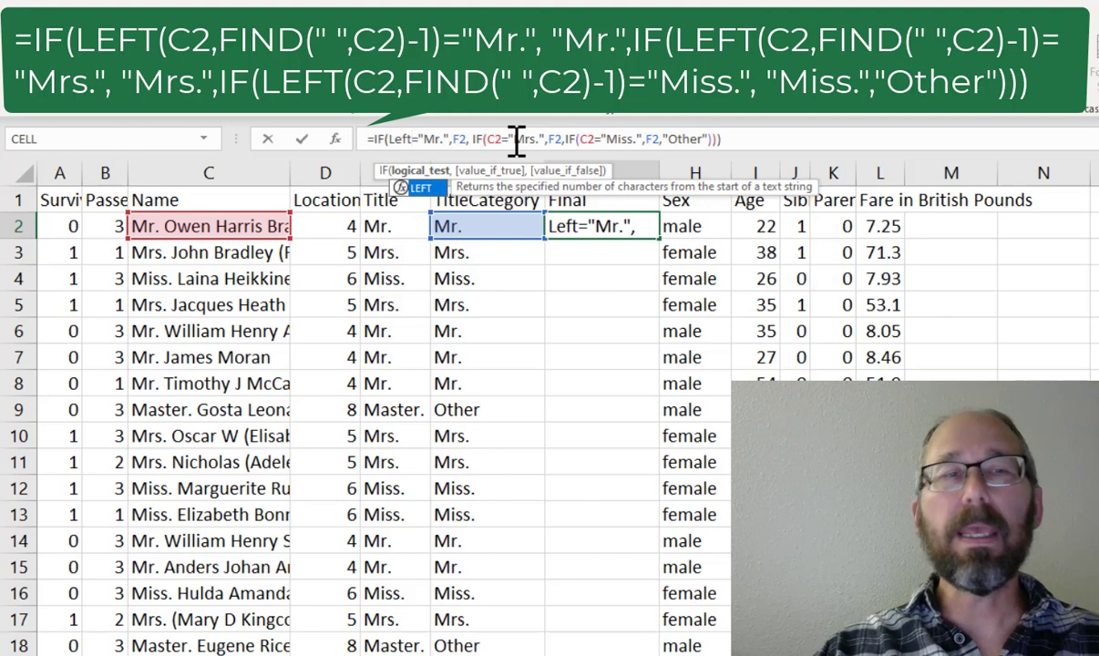
{"action": "type", "text": "("}
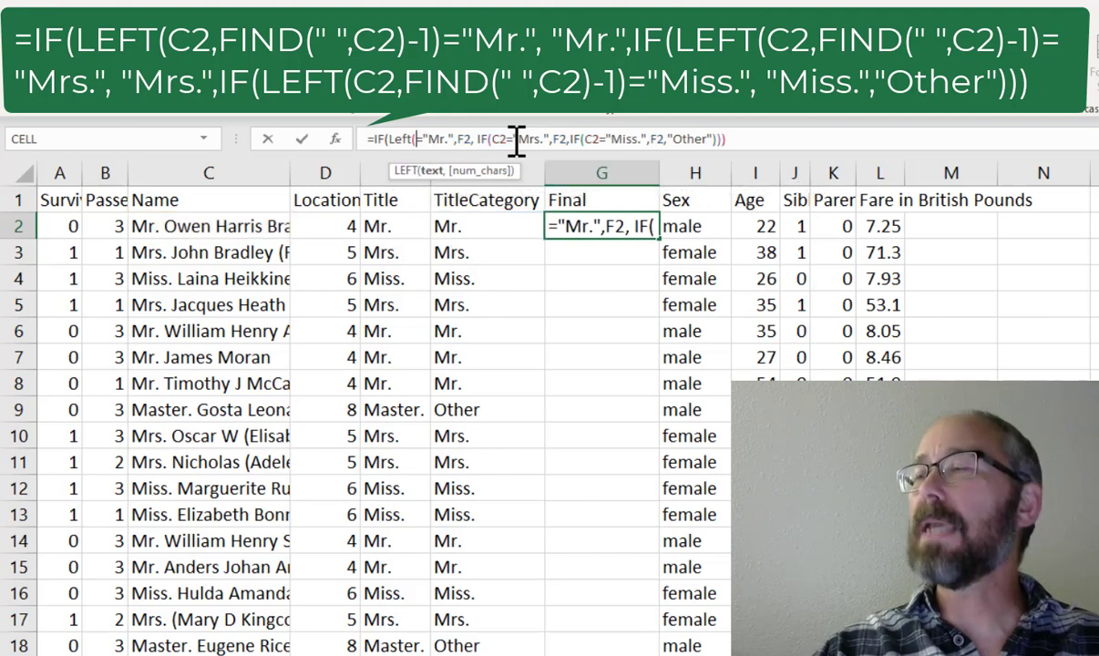
{"action": "type", "text": "C2,"}
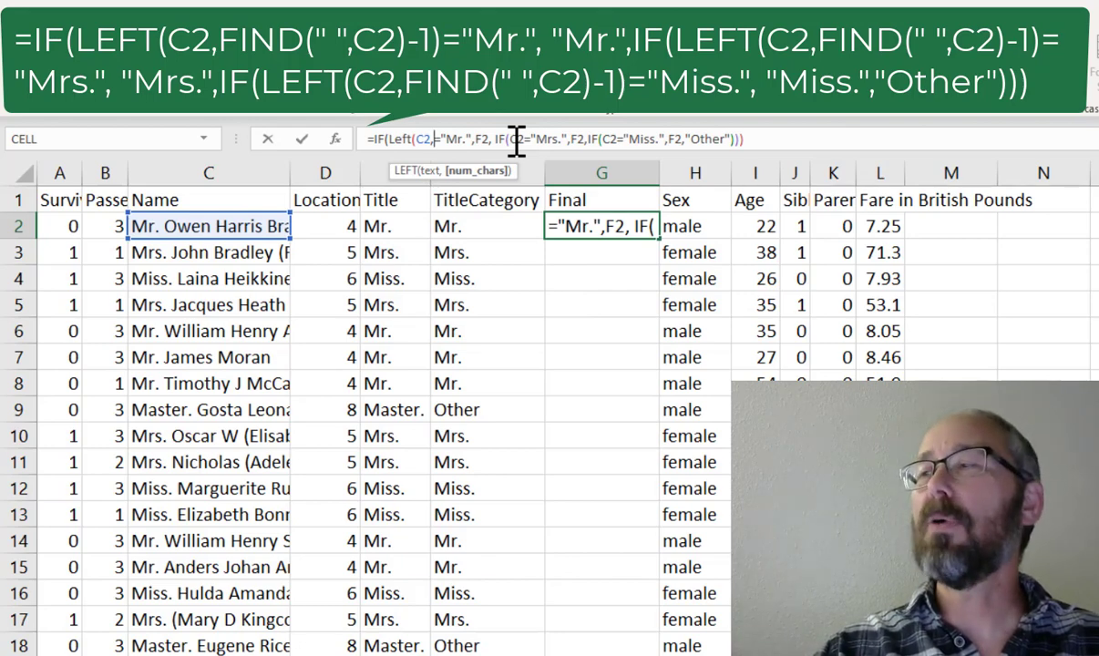
Complete the LEFT function in the "Mr." test with FIND(" ",C2)-1 as its number of characters
{"action": "type", "text": "FIND"}
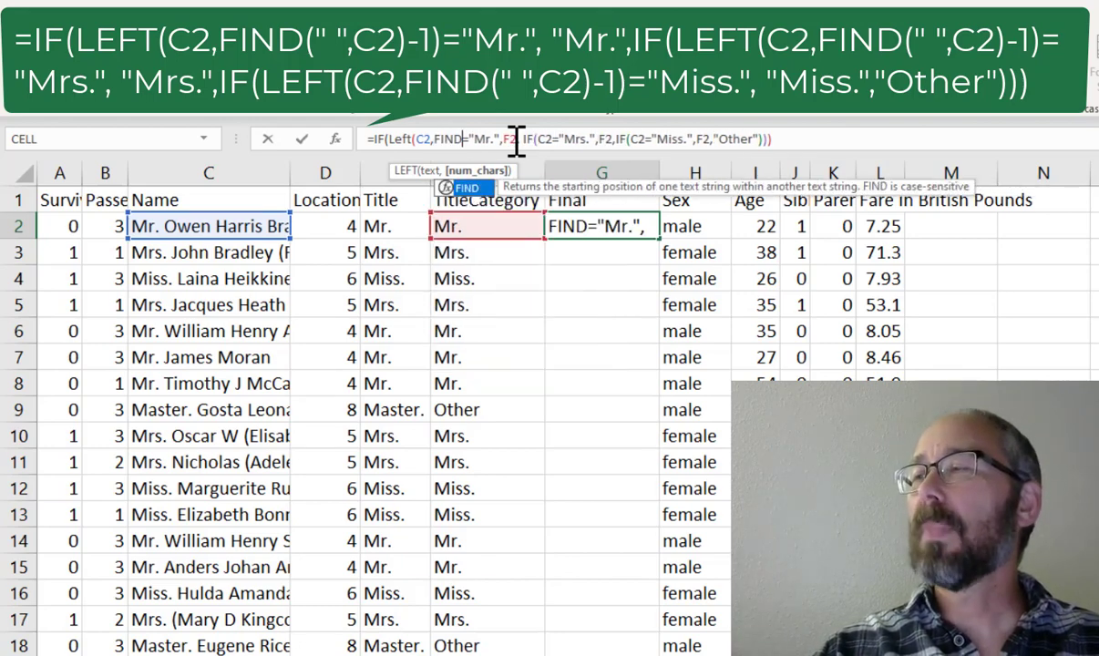
{"action": "type", "text": "("}
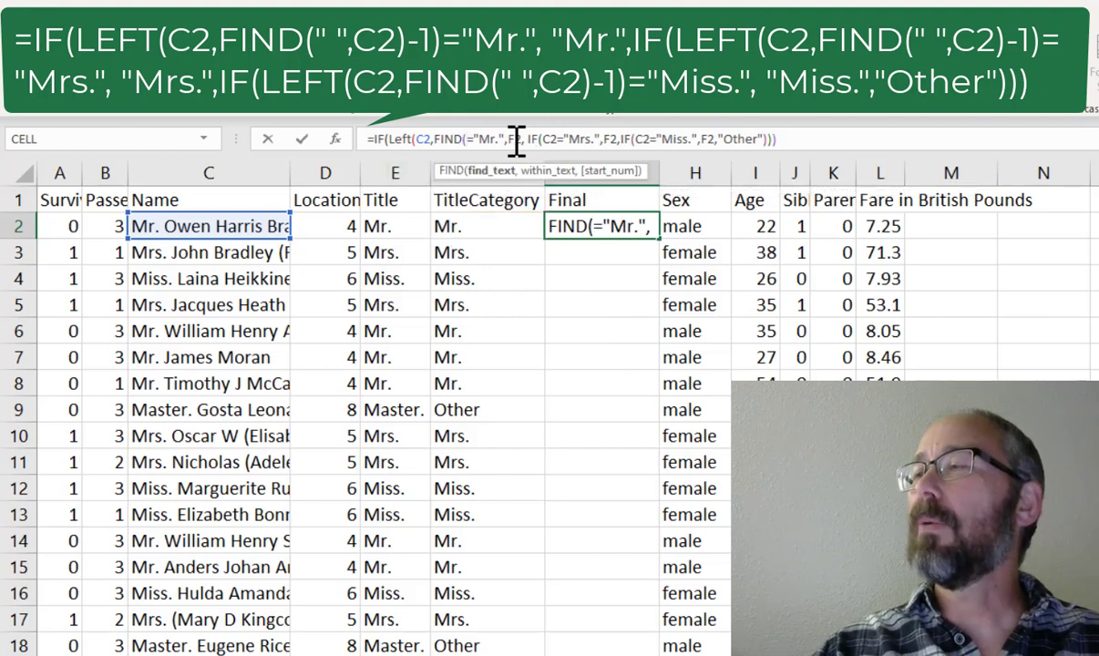
{"action": "type", "text": "\" \""}
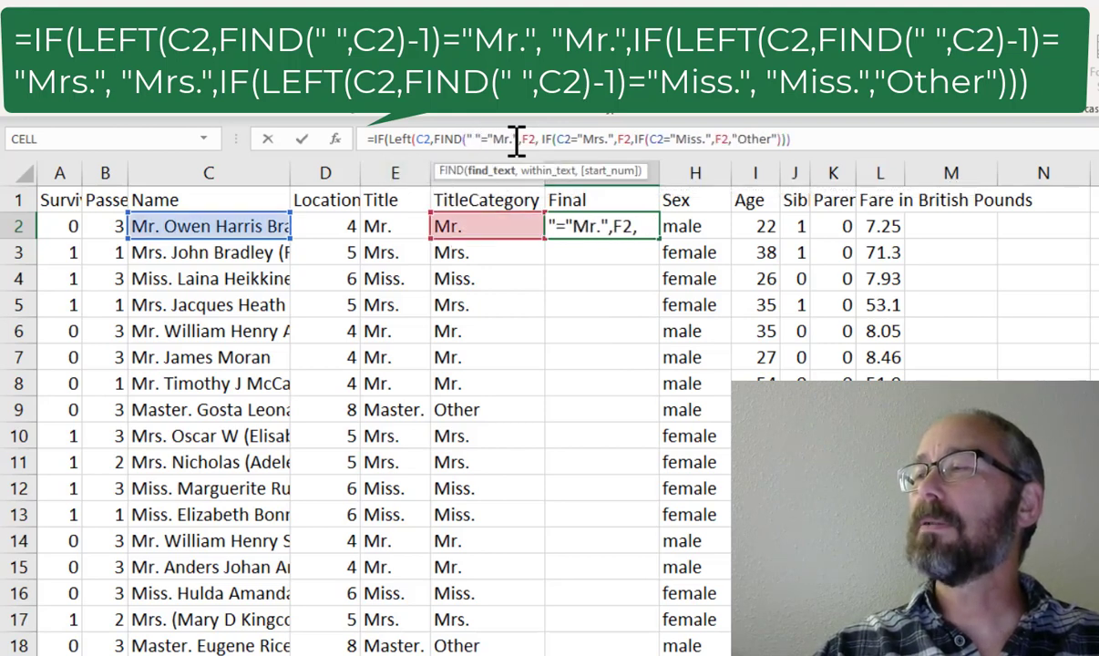
{"action": "type", "text": ",C2"}
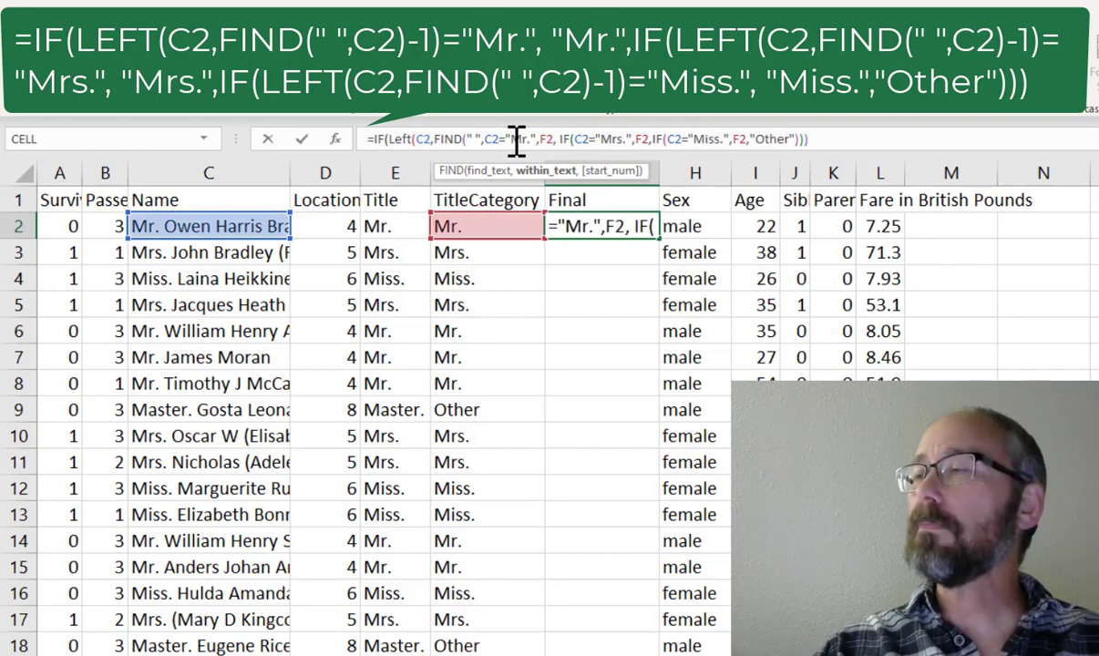
{"action": "type", "text": ")"}
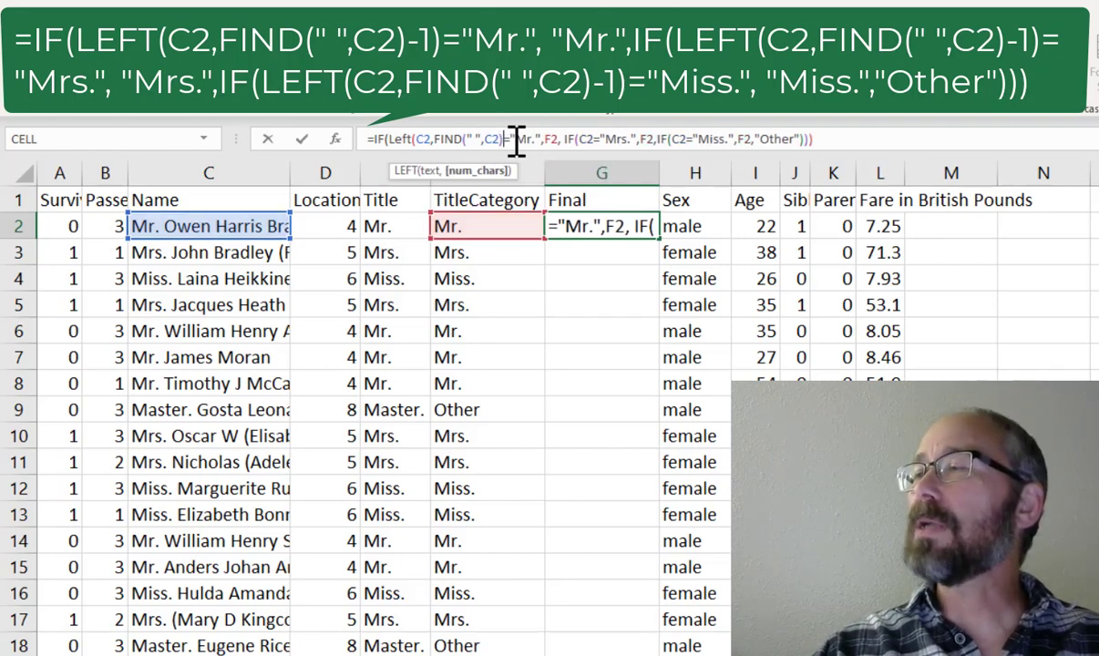
{"action": "type", "text": "-1"}
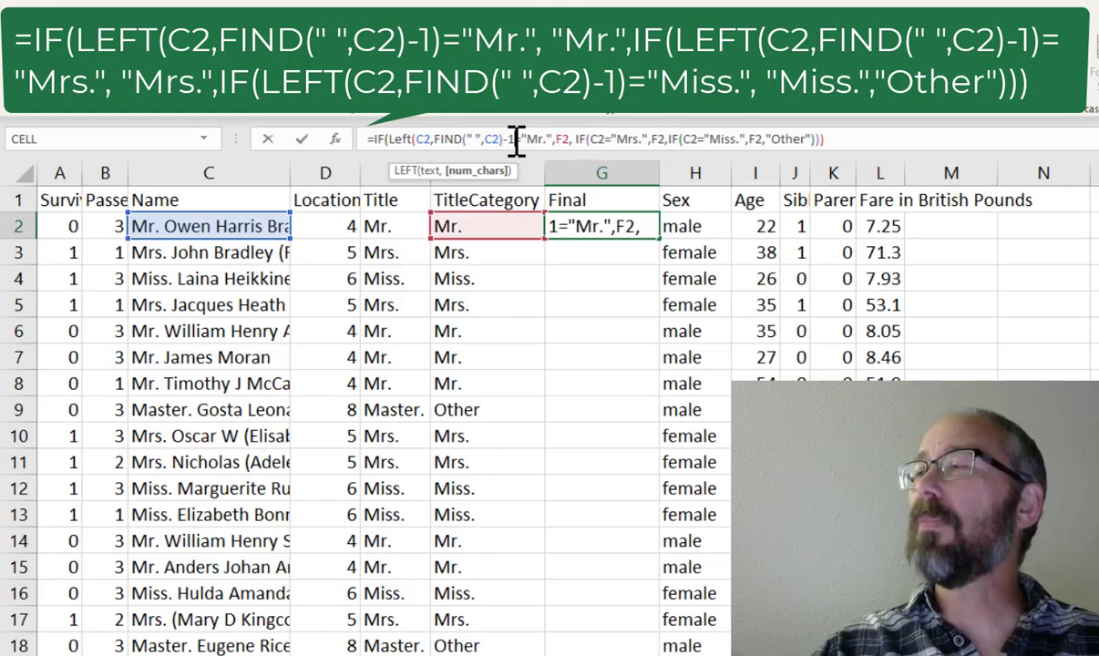
{"action": "type", "text": ")"}
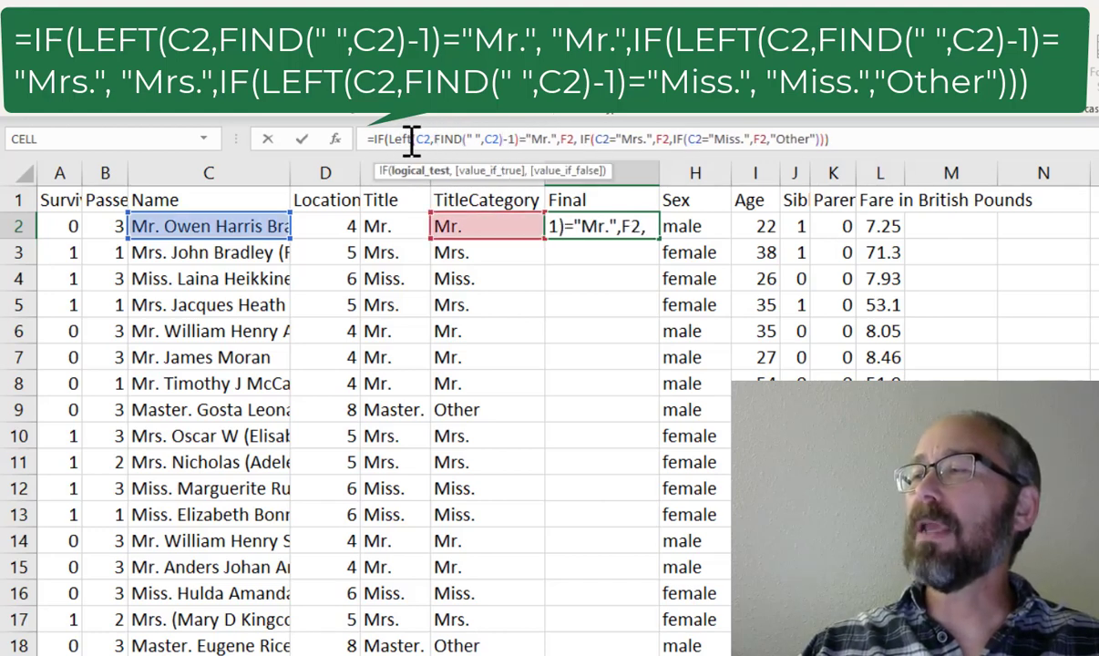
Replace F2 with the text "Mr." as the value if the first test is true
{"action": "left_click", "coordinate": [572, 138]}
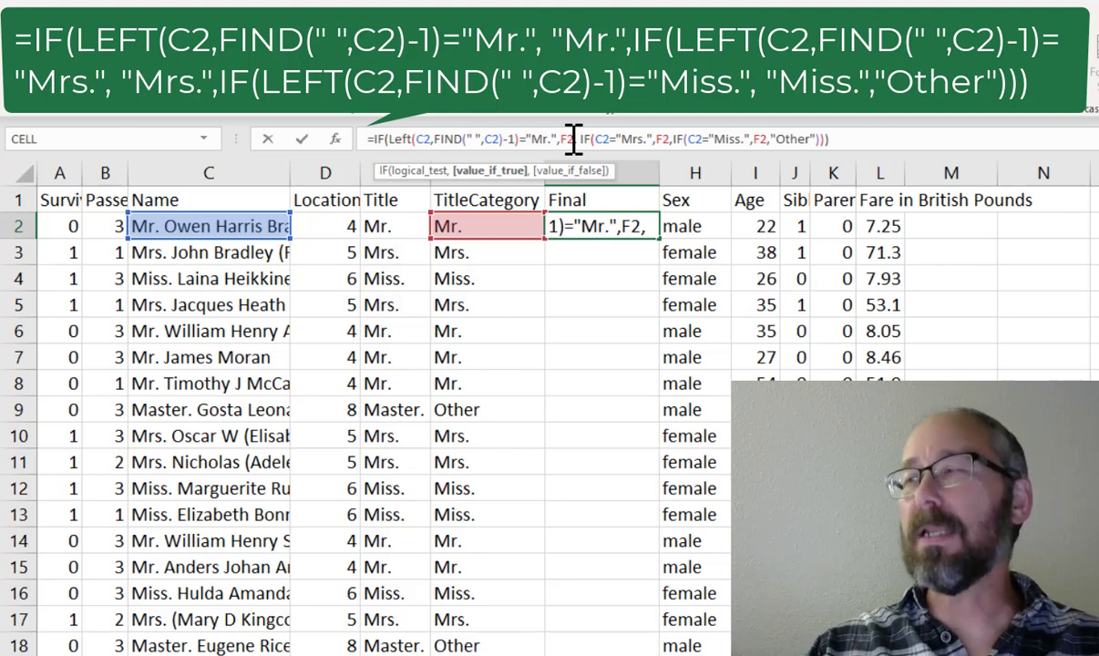
{"action": "key", "text": "BackSpace"}
{"action": "key", "text": "BackSpace"}
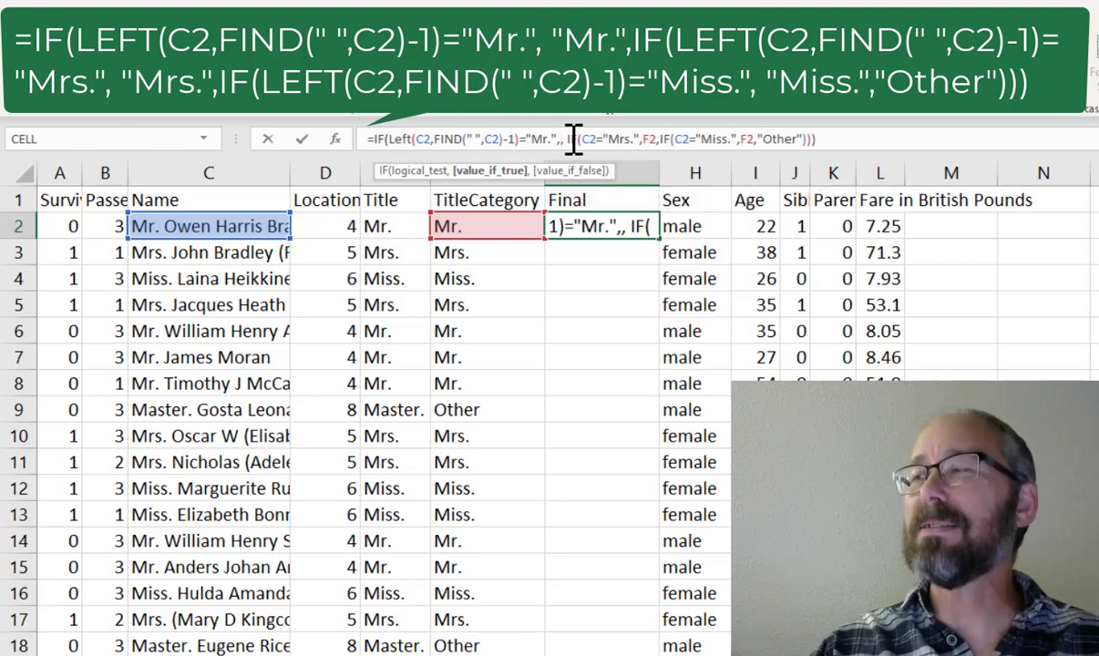
{"action": "type", "text": "\"Mr.\""}
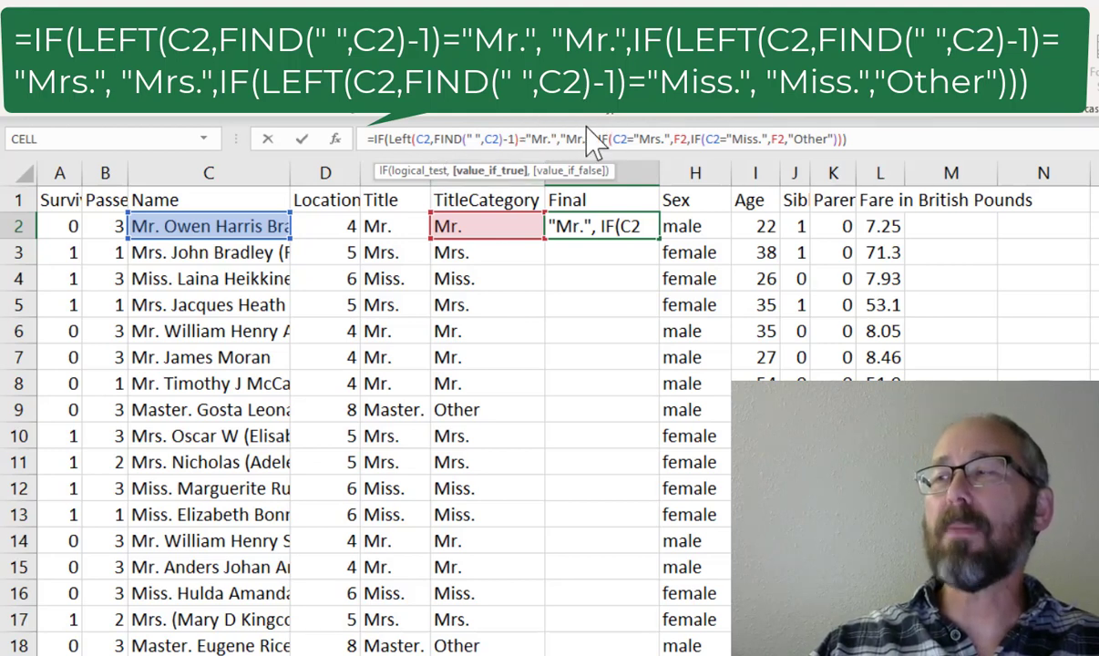
Replace C2 in the "Mrs." logical test with LEFT(C2,FIND(" ",C2)-1)
{"action": "left_click", "coordinate": [637, 138]}
{"action": "key", "text": "BackSpace"}
{"action": "key", "text": "BackSpace"}
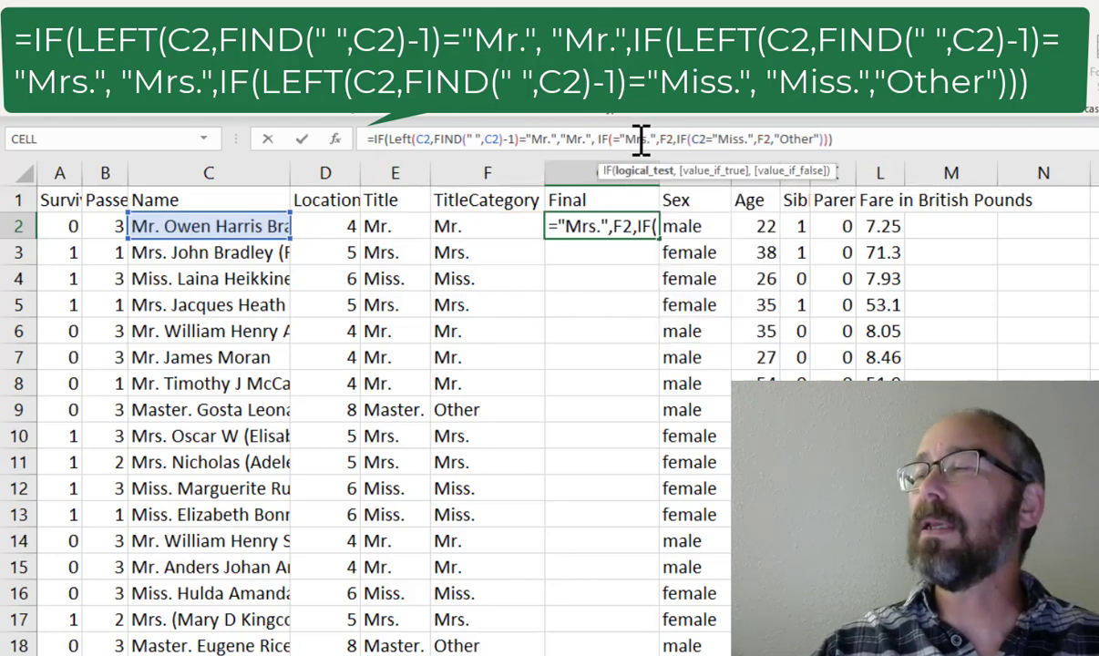
{"action": "type", "text": "Left("}
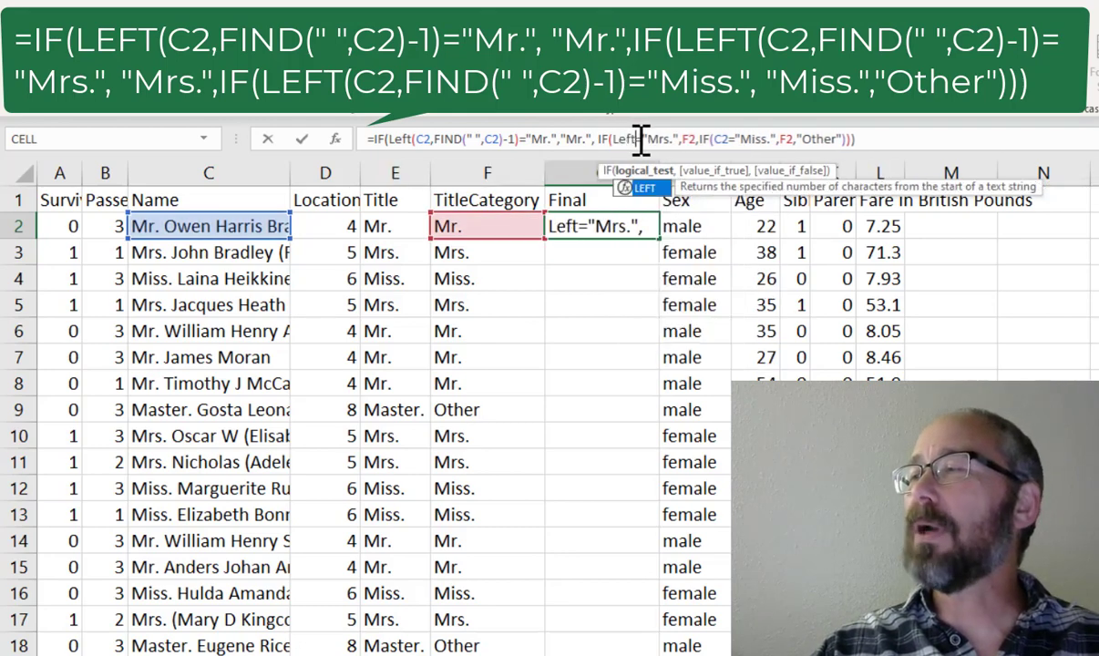
{"action": "type", "text": "C2,"}
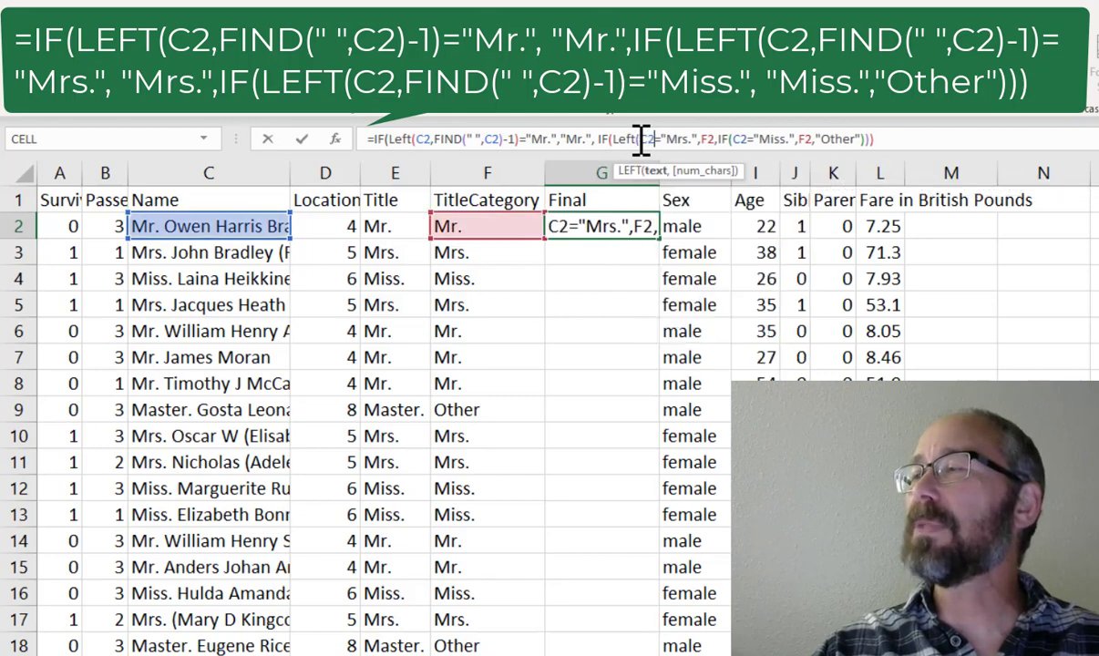
{"action": "type", "text": "Find"}
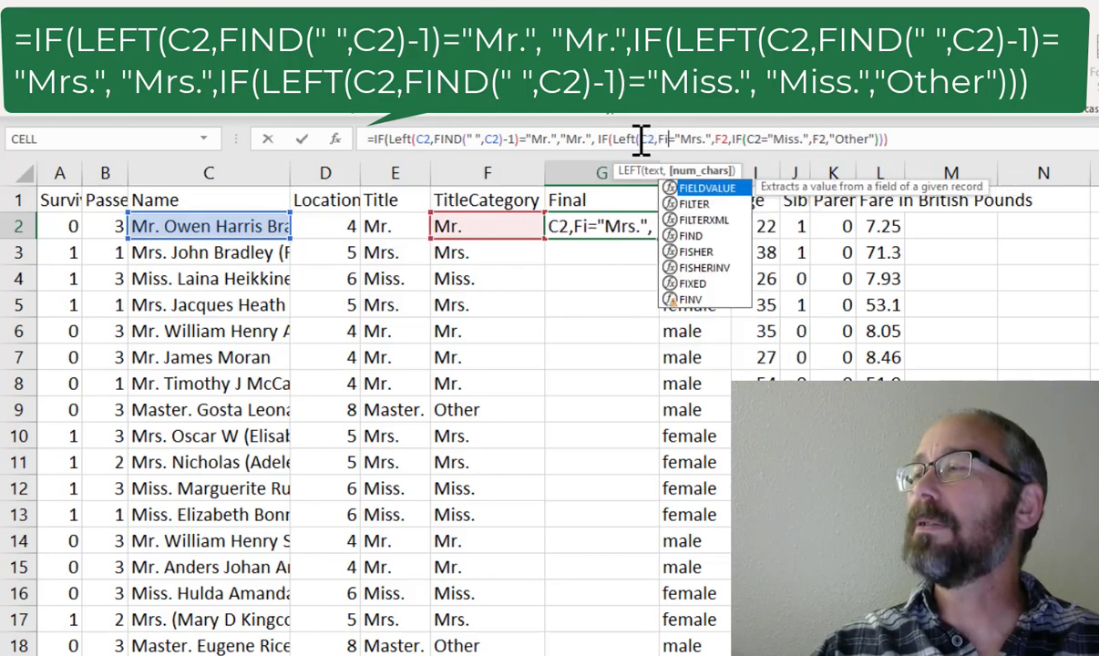
{"action": "type", "text": "(\" \""}
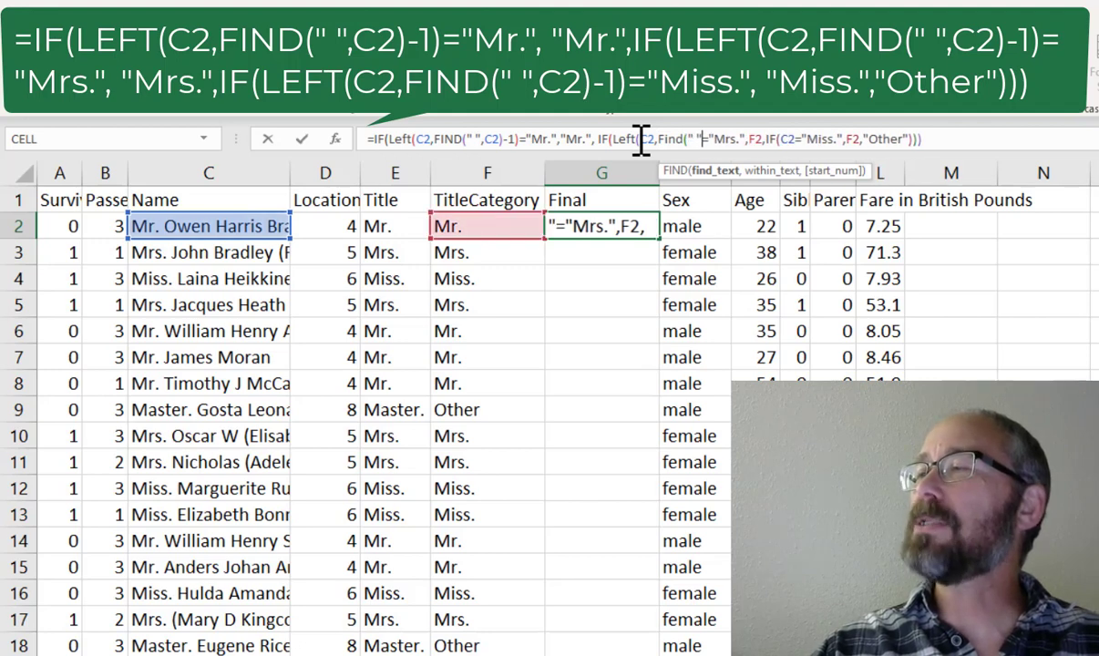
{"action": "type", "text": ",C2)-1"}
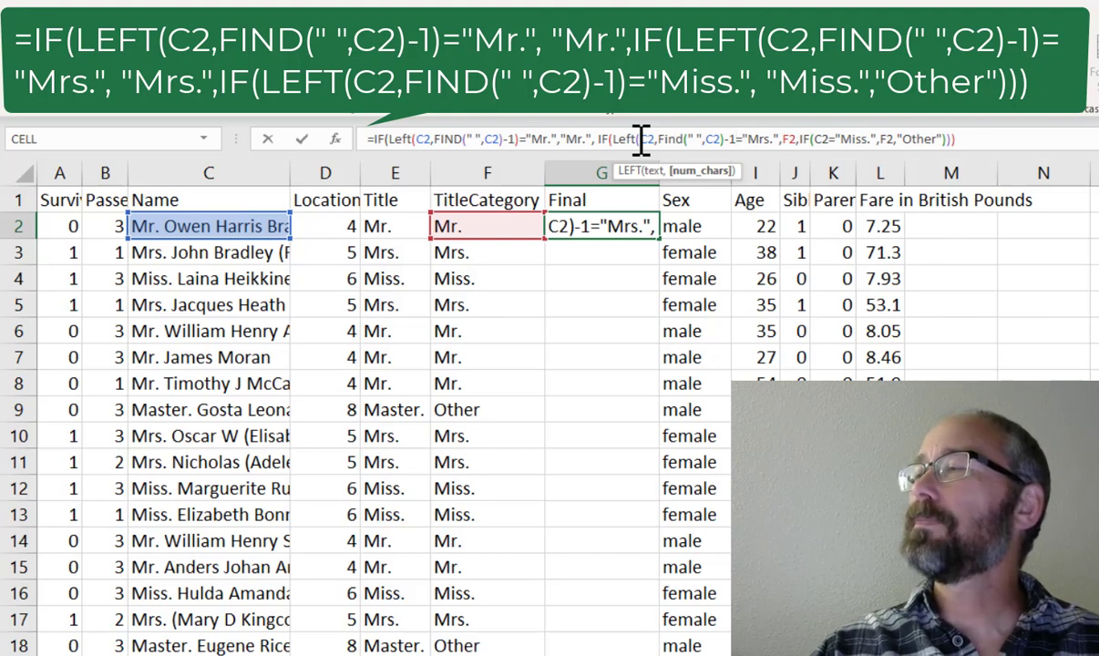
{"action": "type", "text": ")"}
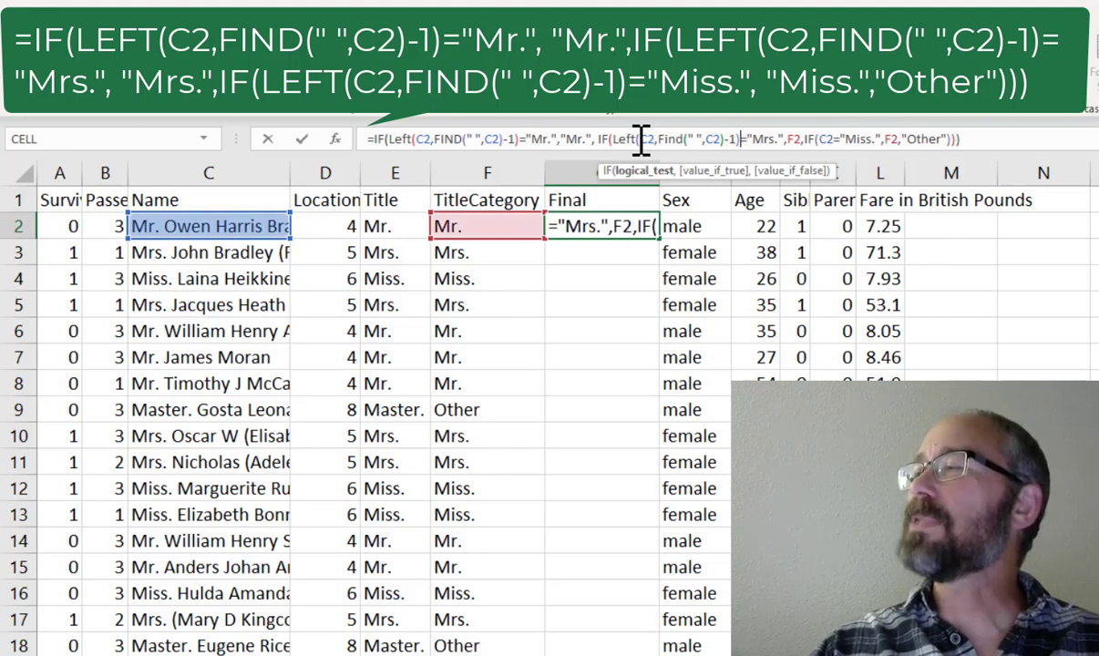
Replace F2 with the text "Mrs." as the value if the "Mrs." test is true
{"action": "key", "text": "Right"}
{"action": "key", "text": "Right"}
{"action": "key", "text": "Right"}
{"action": "key", "text": "Right"}
{"action": "key", "text": "Right"}
{"action": "key", "text": "Right"}
{"action": "key", "text": "Right"}
{"action": "key", "text": "Right"}
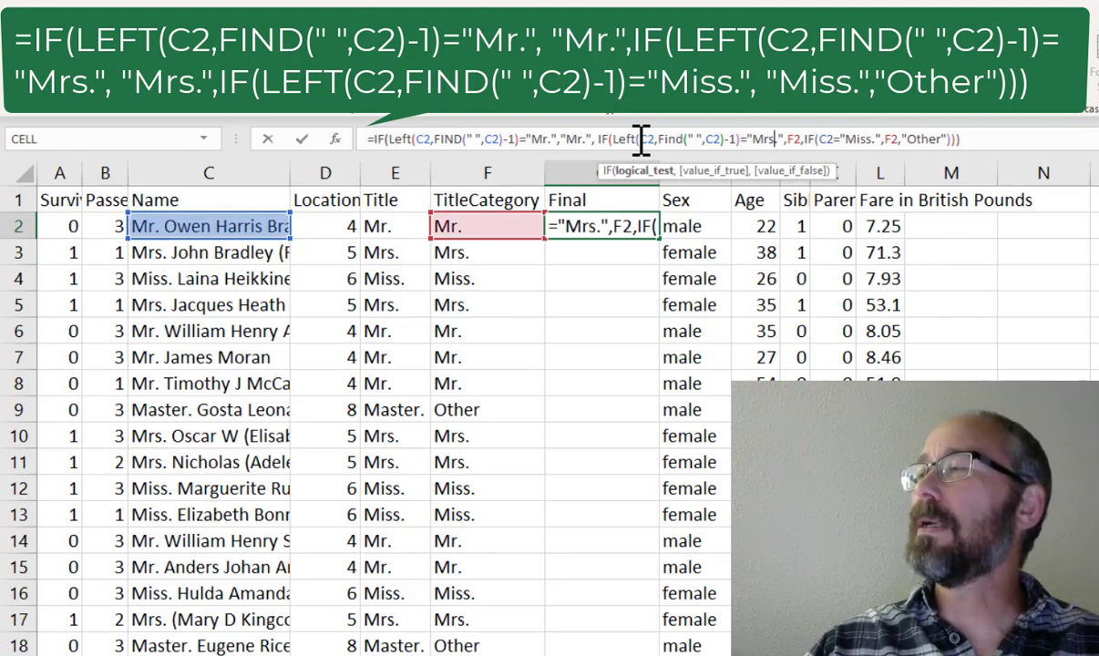
{"action": "key", "text": "Delete"}
{"action": "key", "text": "Delete"}
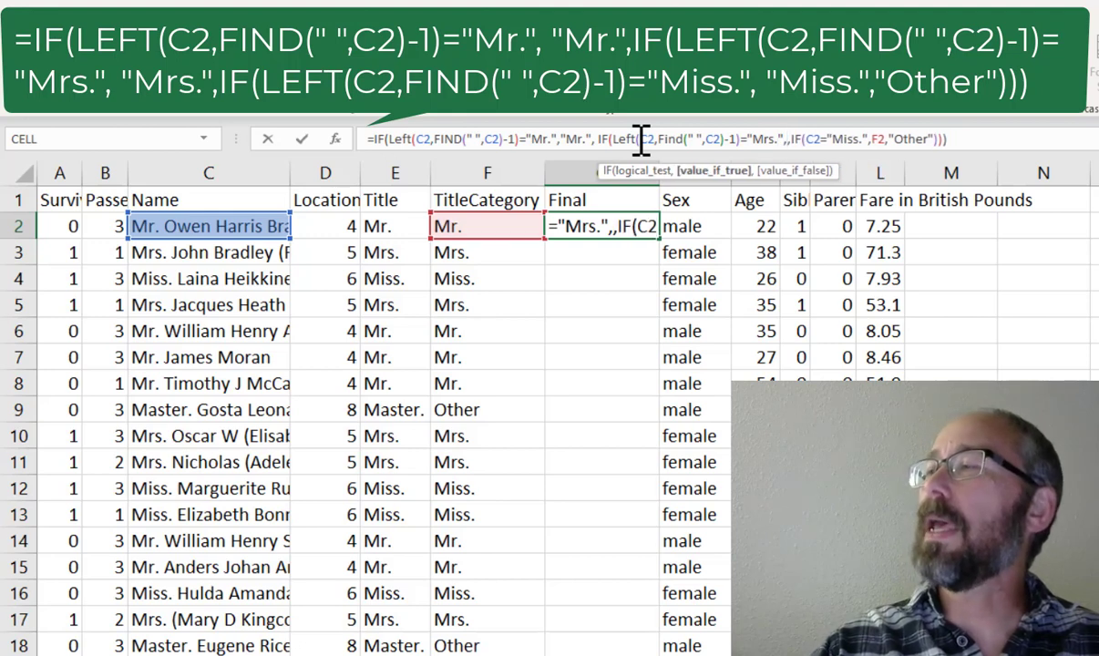
{"action": "type", "text": "\"Mrs.\",\"Mrs"}
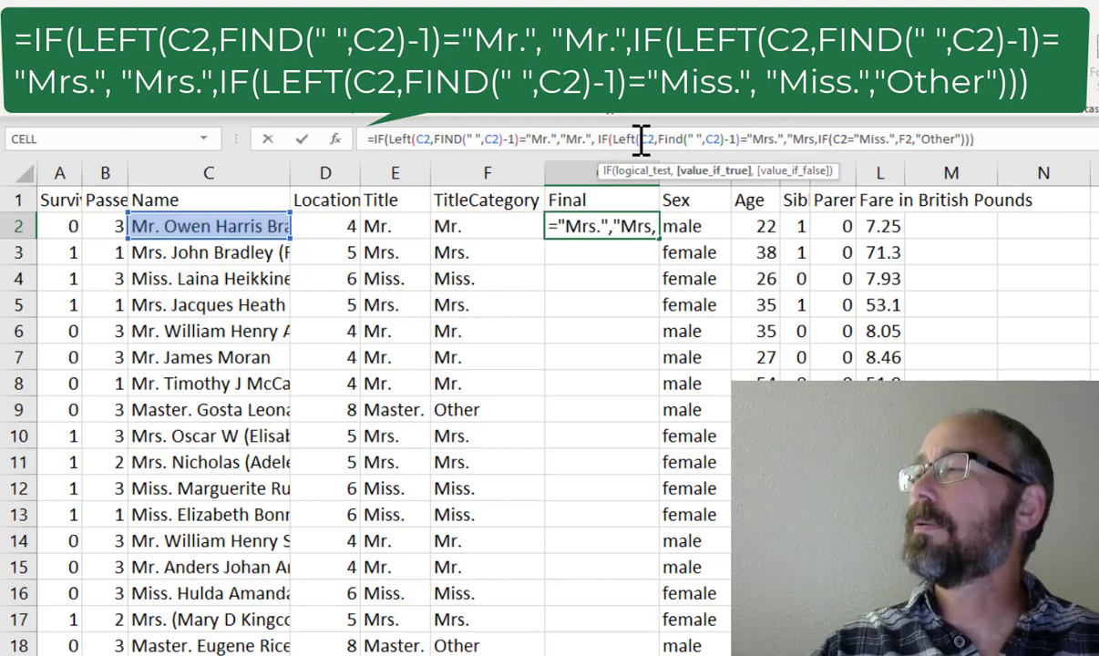
{"action": "type", "text": ".\""}
Replace C2 in the "Miss." logical test with LEFT(C2,FIND(" ",C2)-1), reusing the expression from the "Mrs." test
{"action": "key", "text": "Right"}
{"action": "key", "text": "Right"}
{"action": "key", "text": "Right"}
{"action": "key", "text": "Right"}
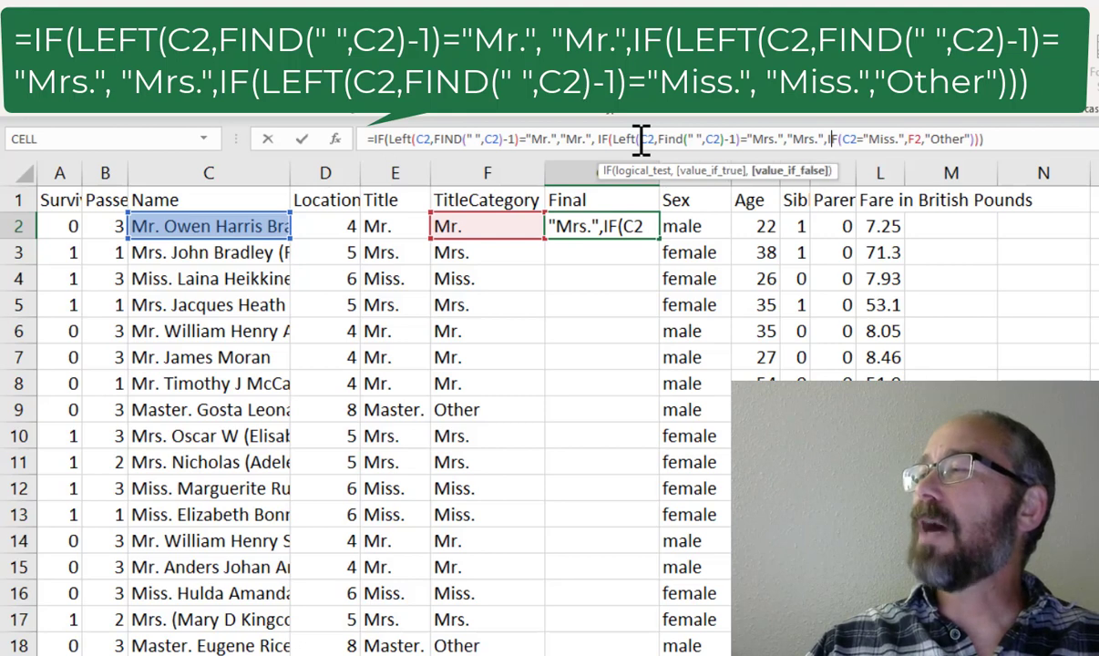
{"action": "key", "text": "Delete"}
{"action": "key", "text": "Delete"}
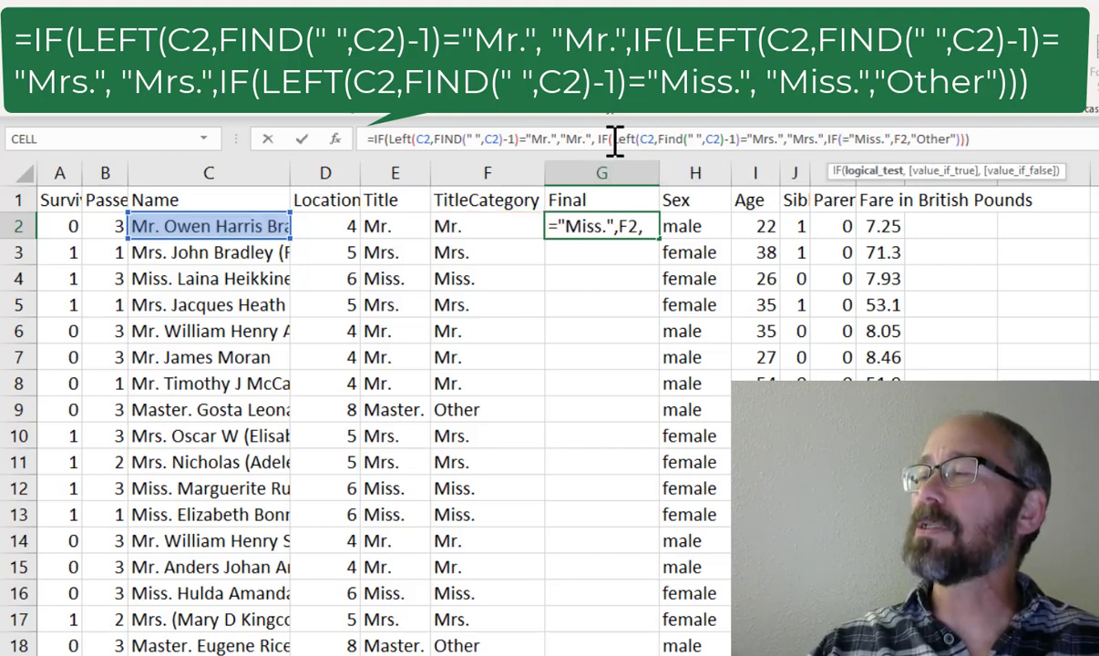
{"action": "left_click_drag", "start_coordinate": [615, 141], "coordinate": [741, 141]}
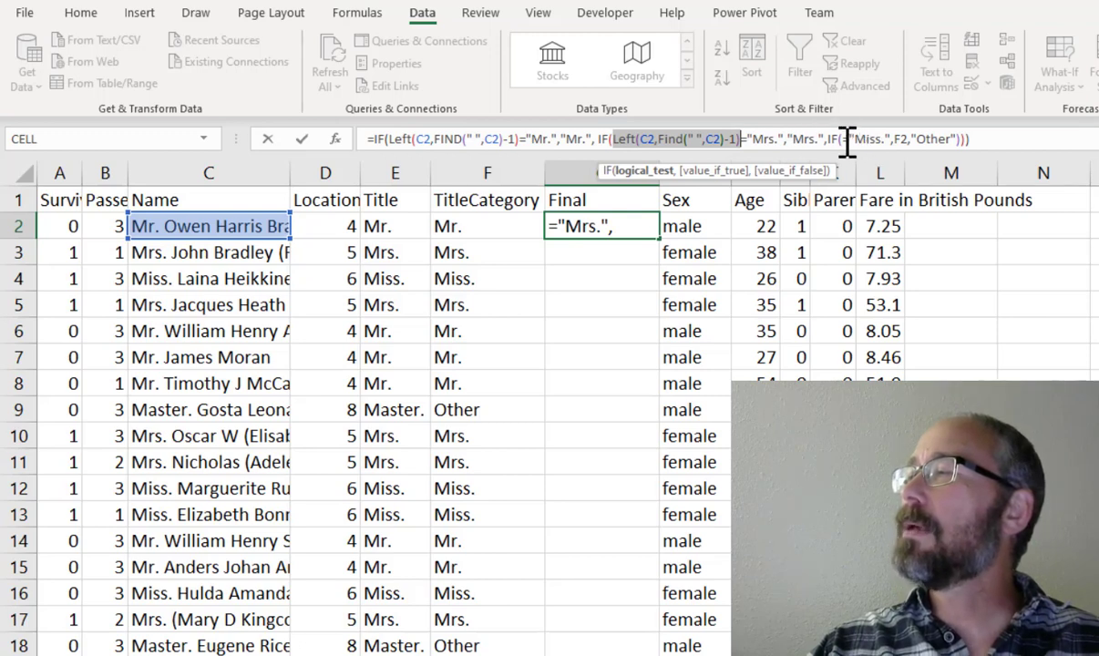
{"action": "left_click", "coordinate": [842, 140]}
{"action": "key", "text": "ctrl+v"}
{"action": "key", "text": "ctrl+v"}
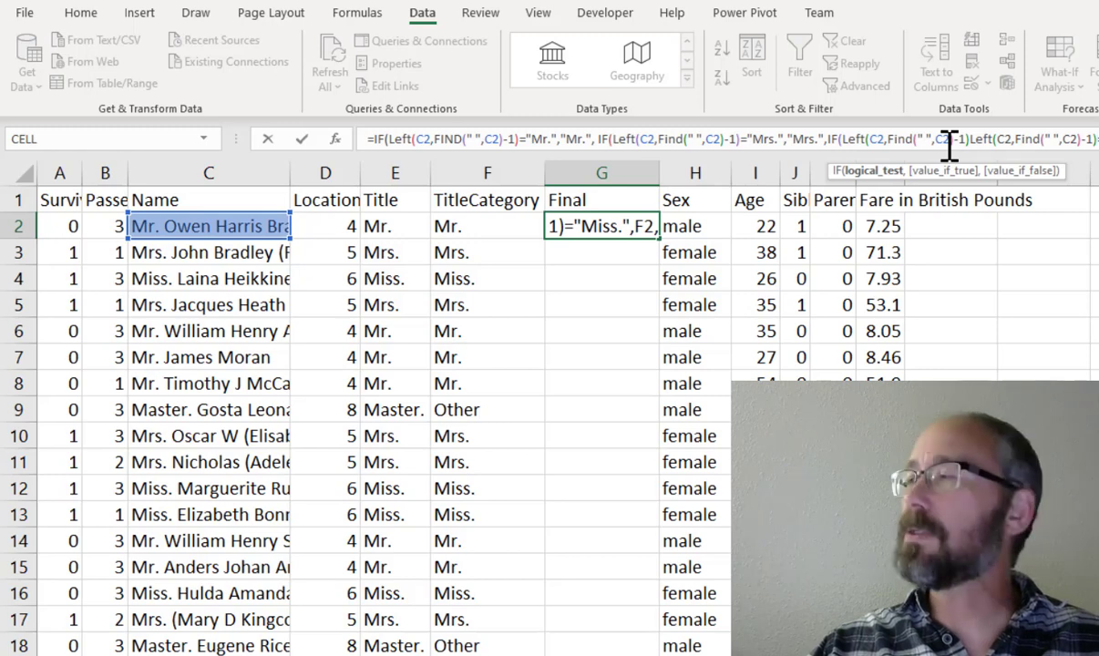
{"action": "key", "text": "ctrl+z"}
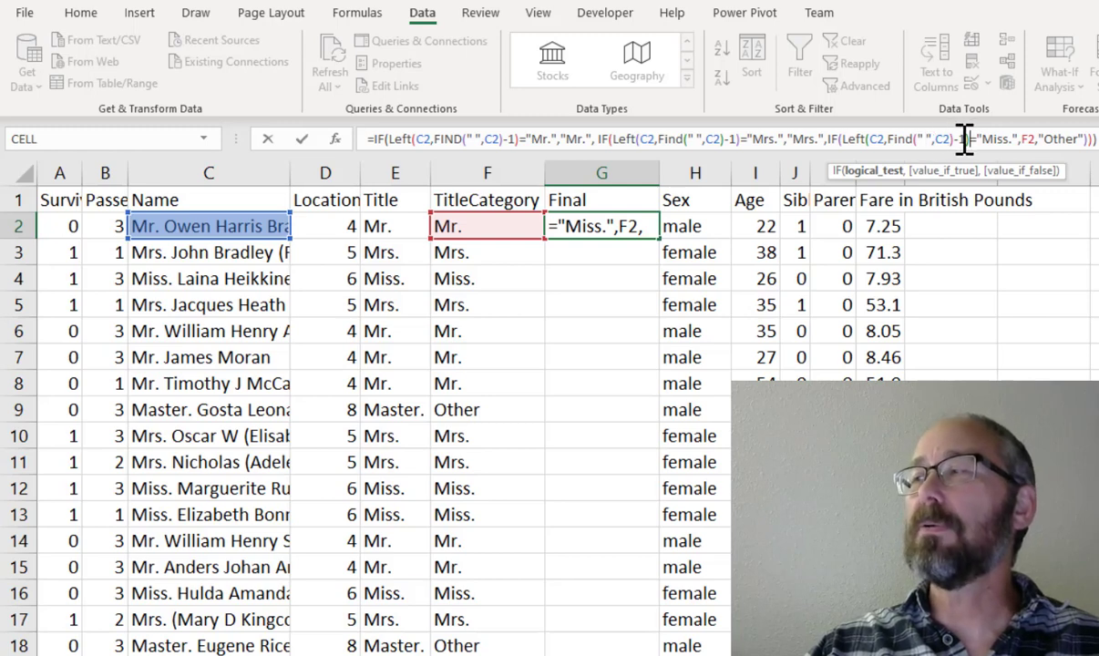
Replace F2 with the text "Miss." as the value if the "Miss." test is true
{"action": "left_click", "coordinate": [1021, 138]}
{"action": "key", "text": "Delete"}
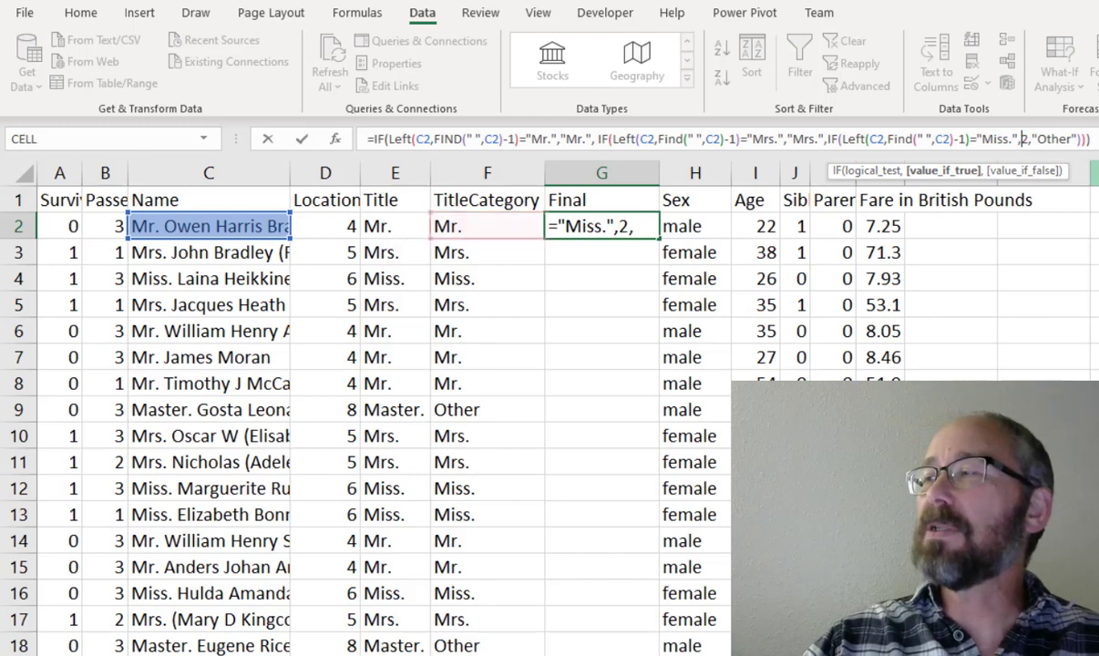
{"action": "key", "text": "Delete"}
{"action": "type", "text": "\"M"}
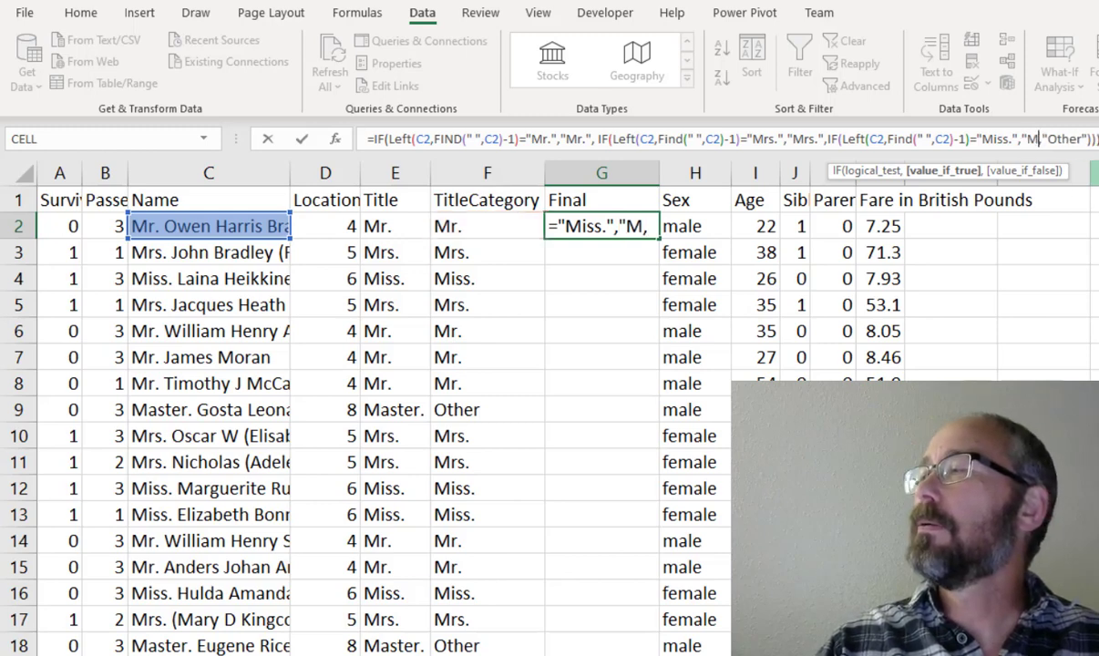
{"action": "type", "text": "iss."}
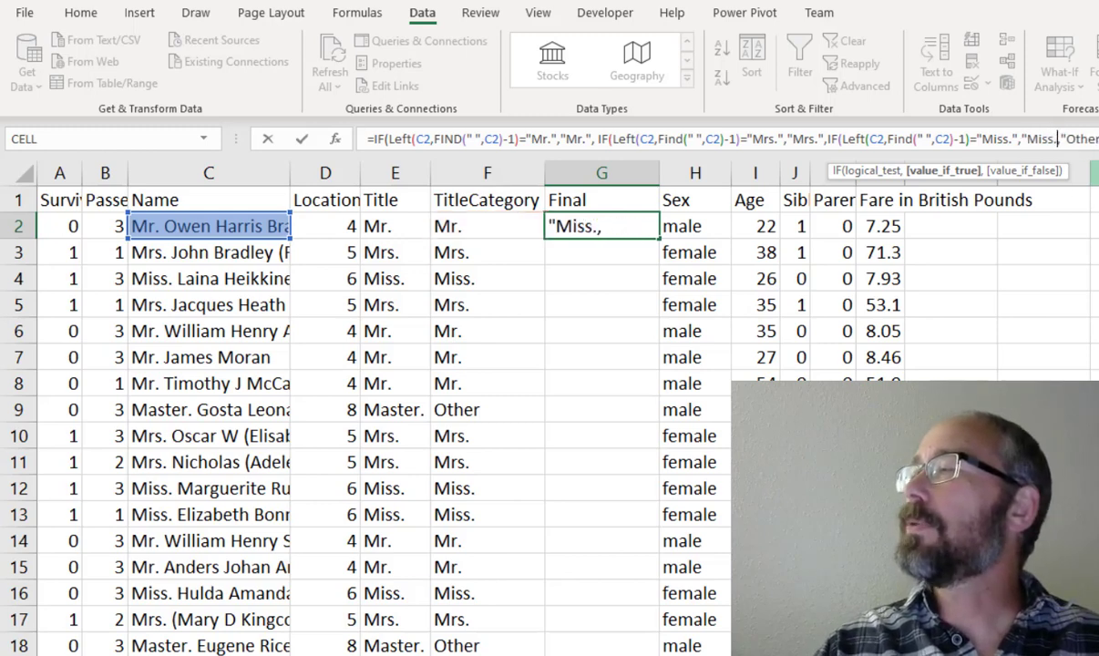
{"action": "type", "text": "\""}
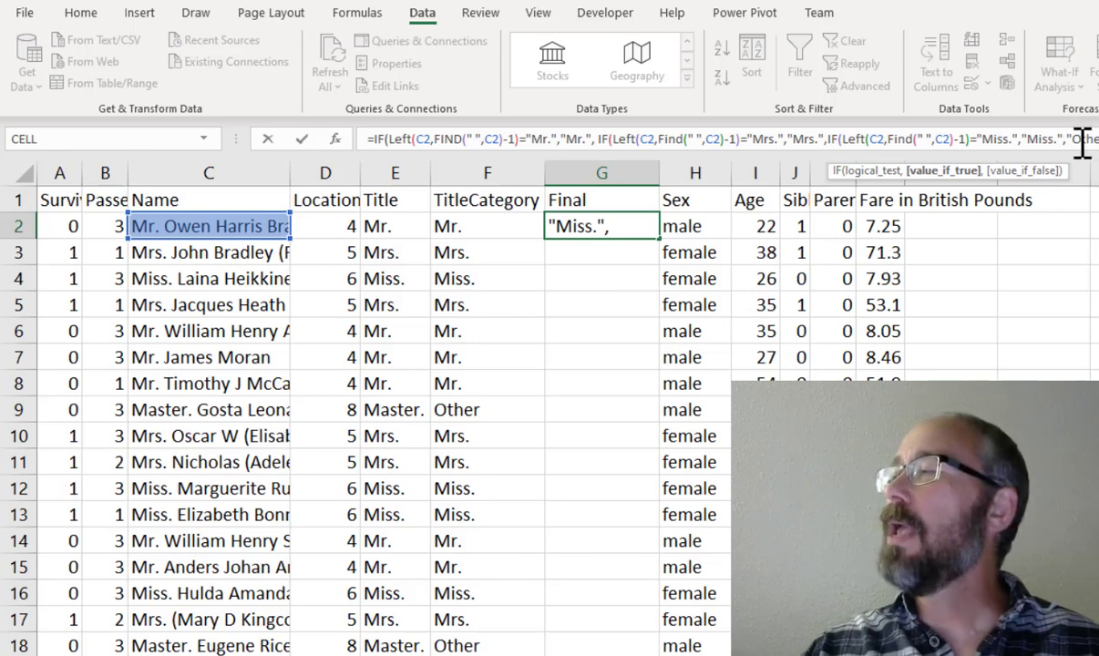
Commit the combined Final formula in G2 and fill it down to G10
{"action": "key", "text": "End"}
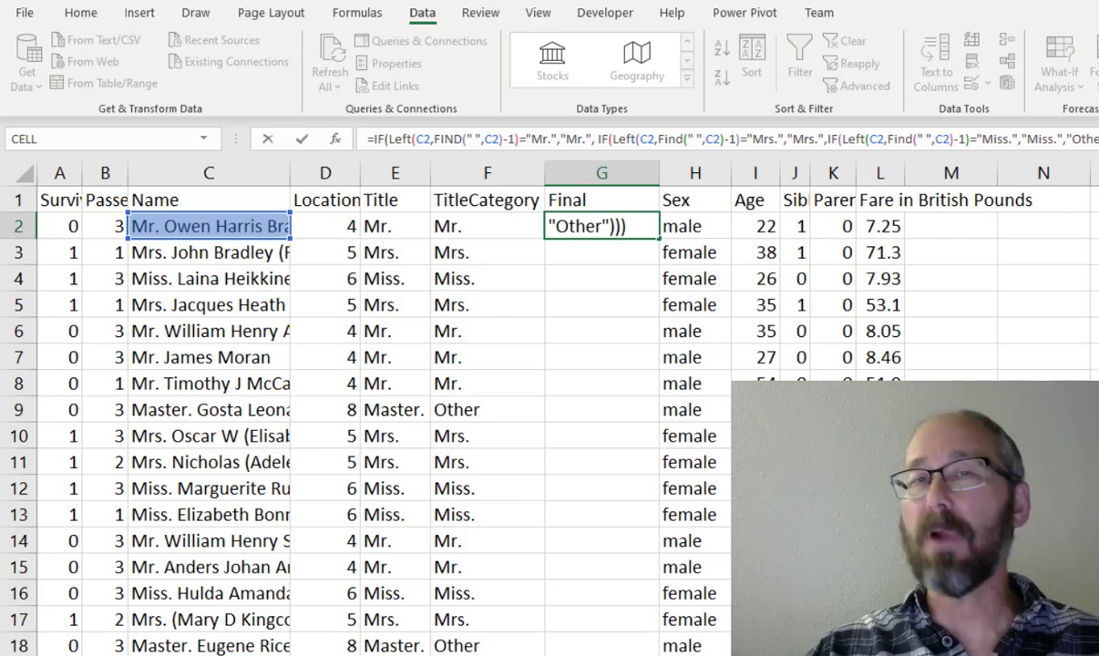
{"action": "key", "text": "Return"}
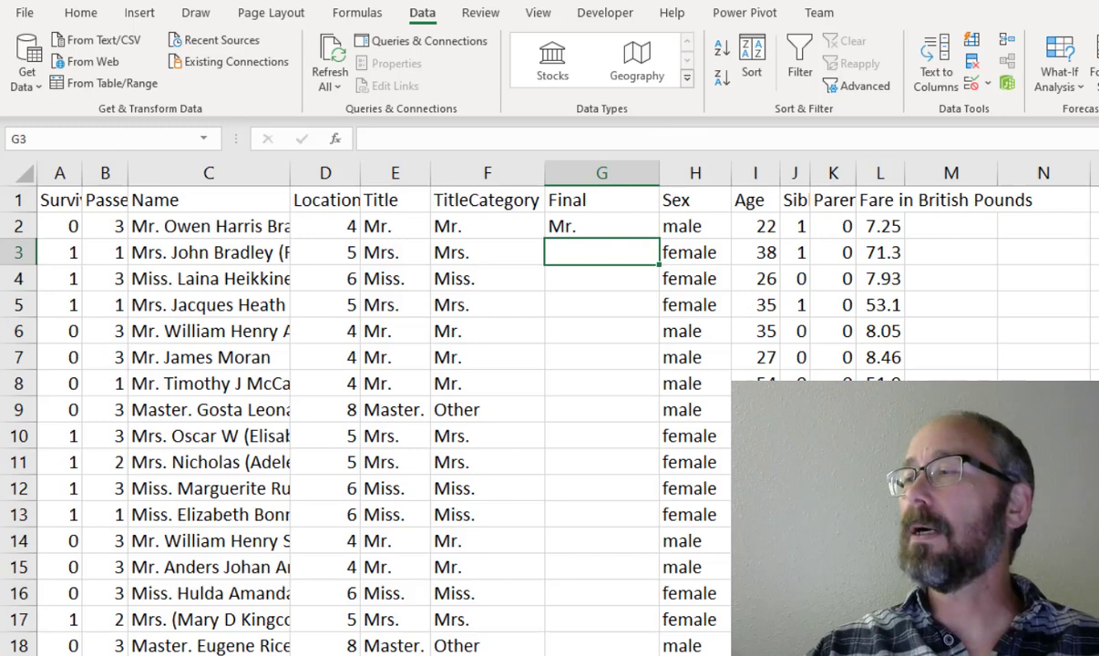
{"action": "left_click", "coordinate": [606, 225]}
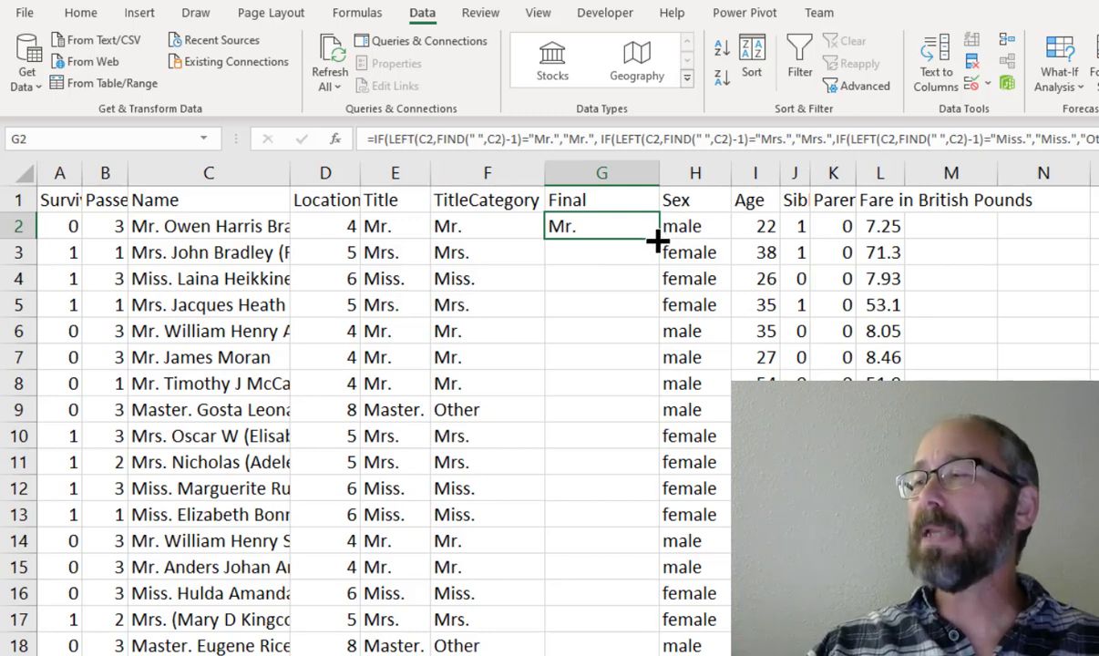
{"action": "left_click_drag", "start_coordinate": [656, 238], "coordinate": [645, 442]}
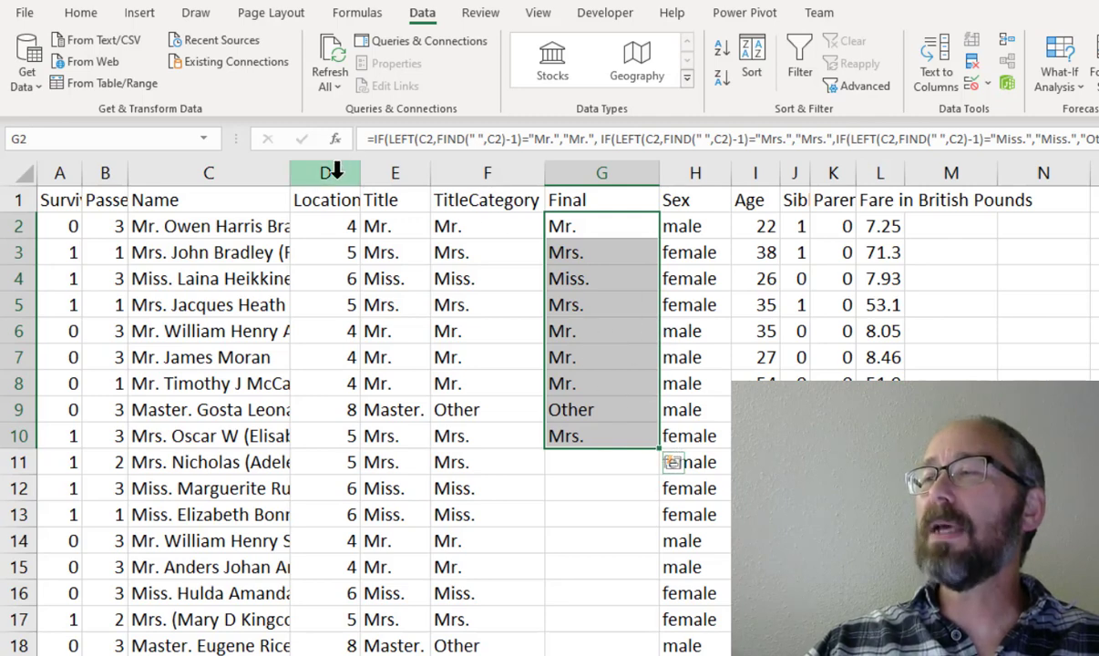
Delete the Location, Title and TitleCategory helper columns and copy the Final formula in D2
{"action": "left_click_drag", "start_coordinate": [335, 171], "coordinate": [473, 172]}
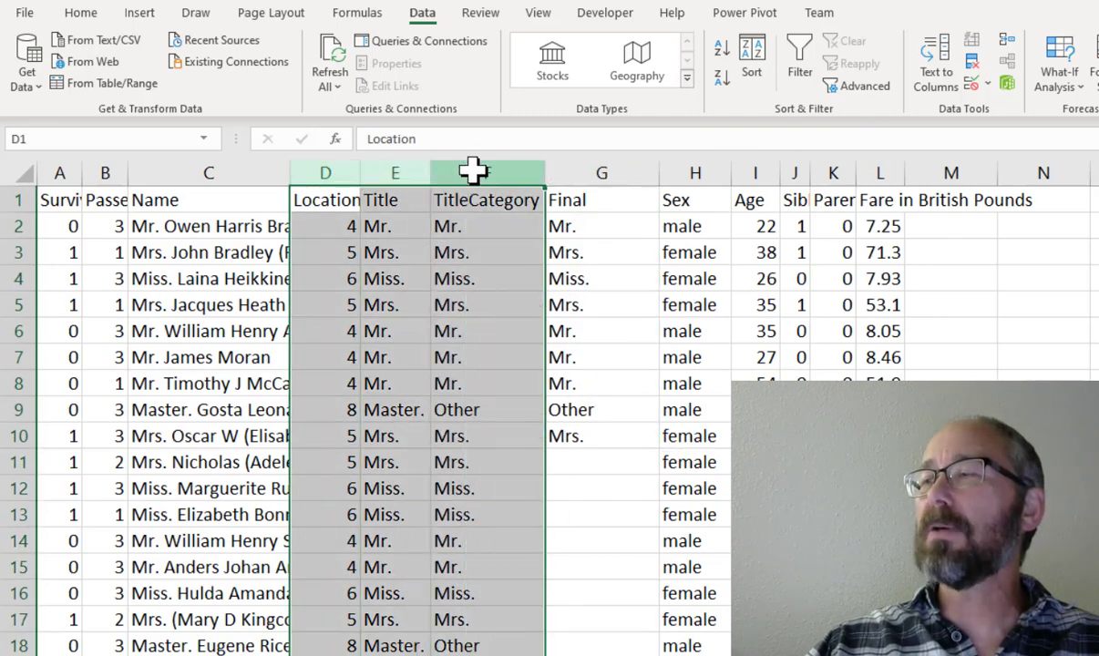
{"action": "right_click", "coordinate": [473, 172]}
{"action": "left_click", "coordinate": [533, 353]}
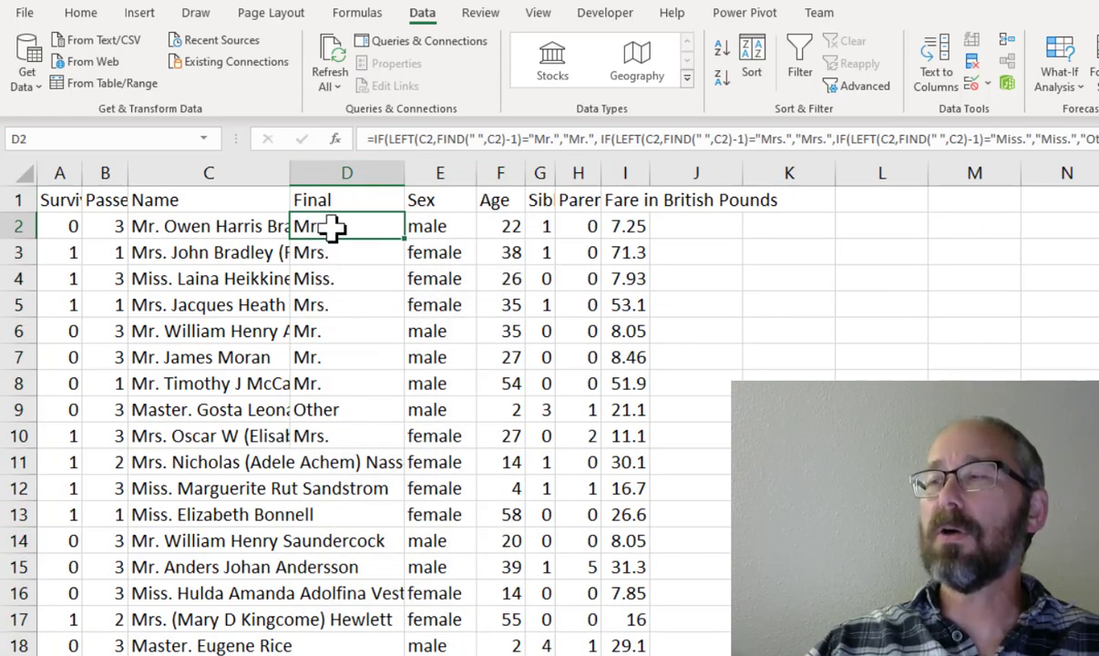
{"action": "key", "text": "ctrl+c"}
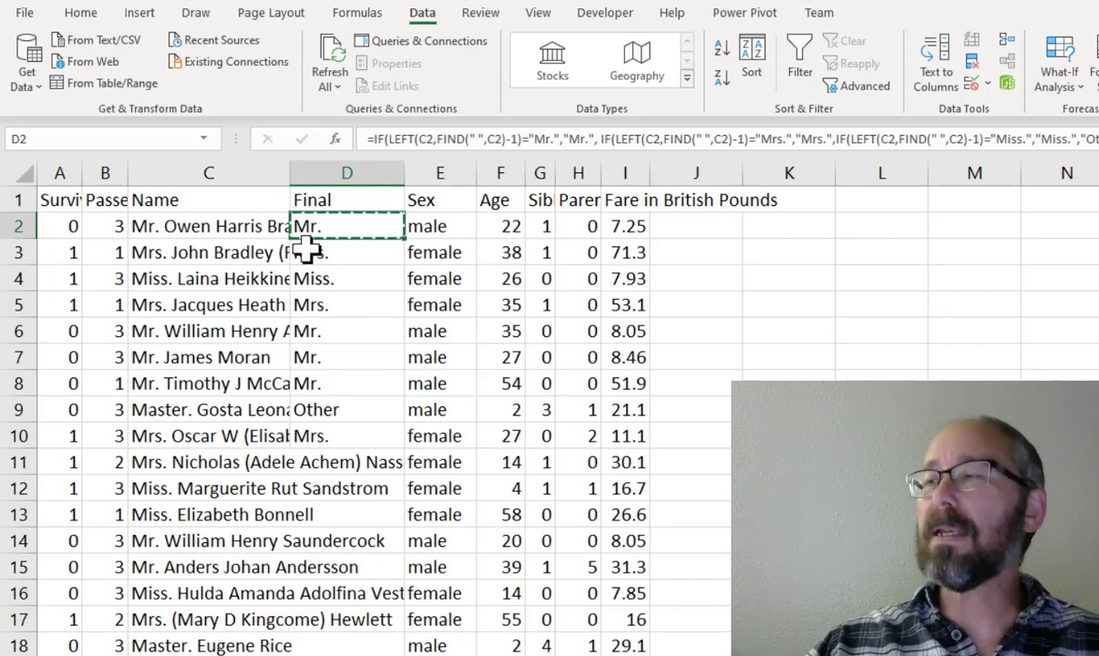
{"action": "left_click", "coordinate": [272, 255]}
{"action": "key", "text": "ctrl+shift+Down"}
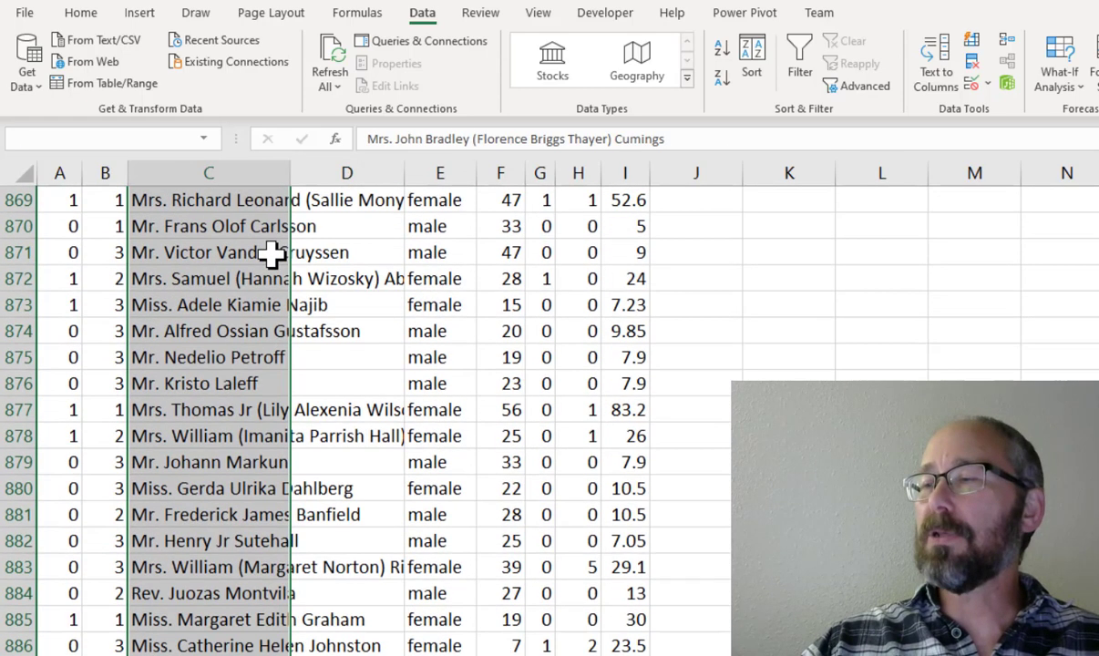
{"action": "key", "text": "Right"}
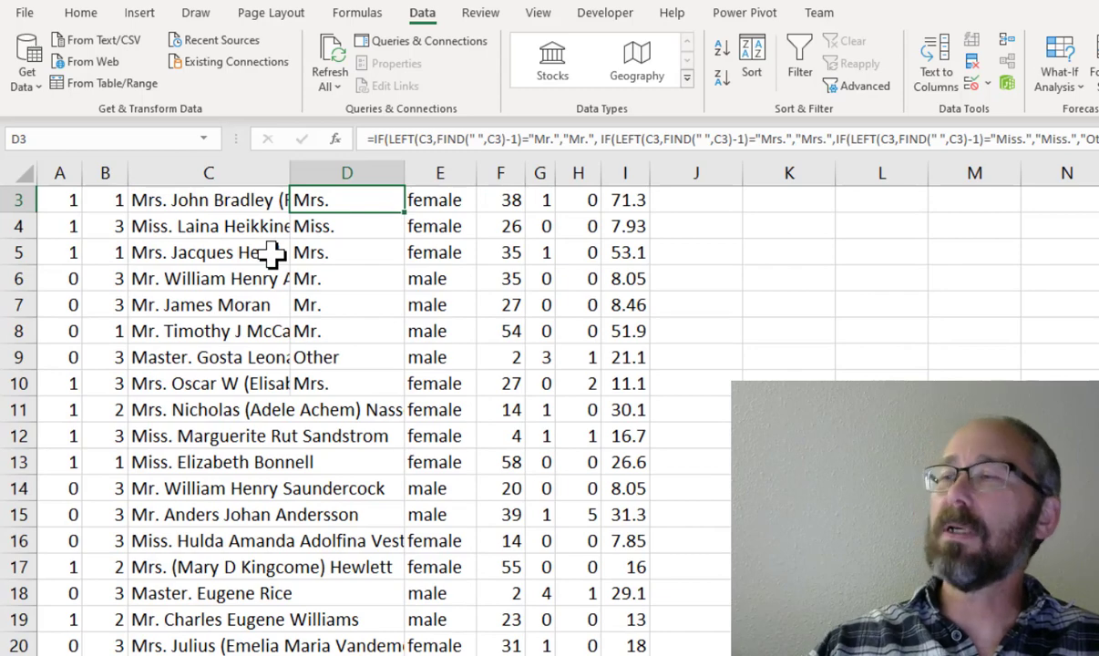
Paste the D2 formula into the whole Final column, from D2 to the last passenger row, D888
{"action": "left_click", "coordinate": [245, 226]}
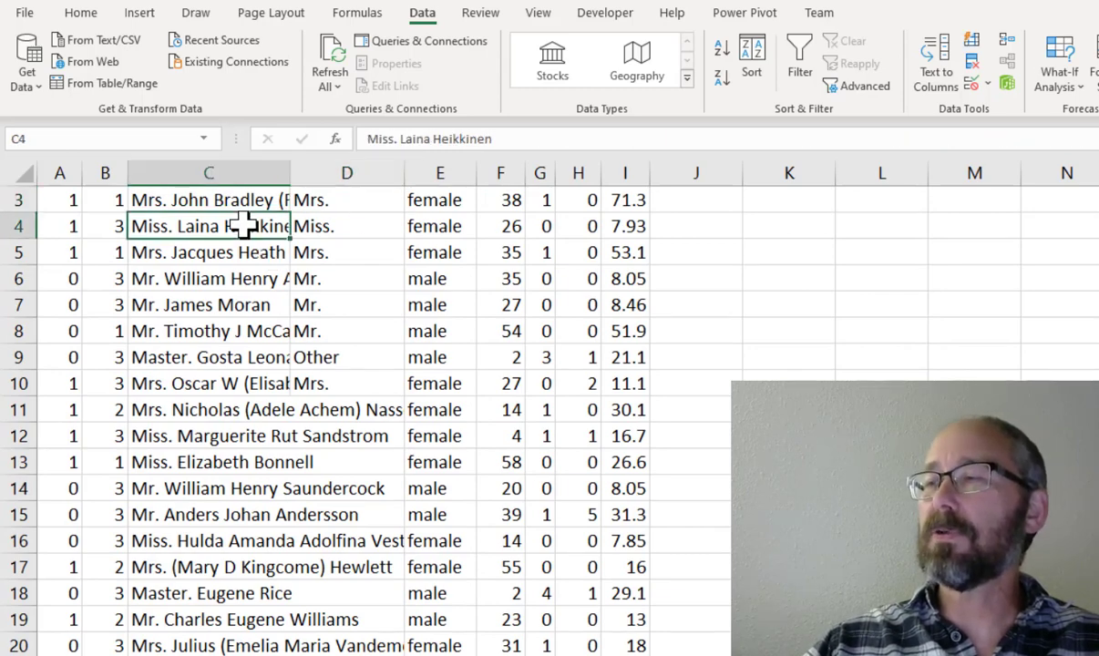
{"action": "key", "text": "ctrl+shift+Down"}
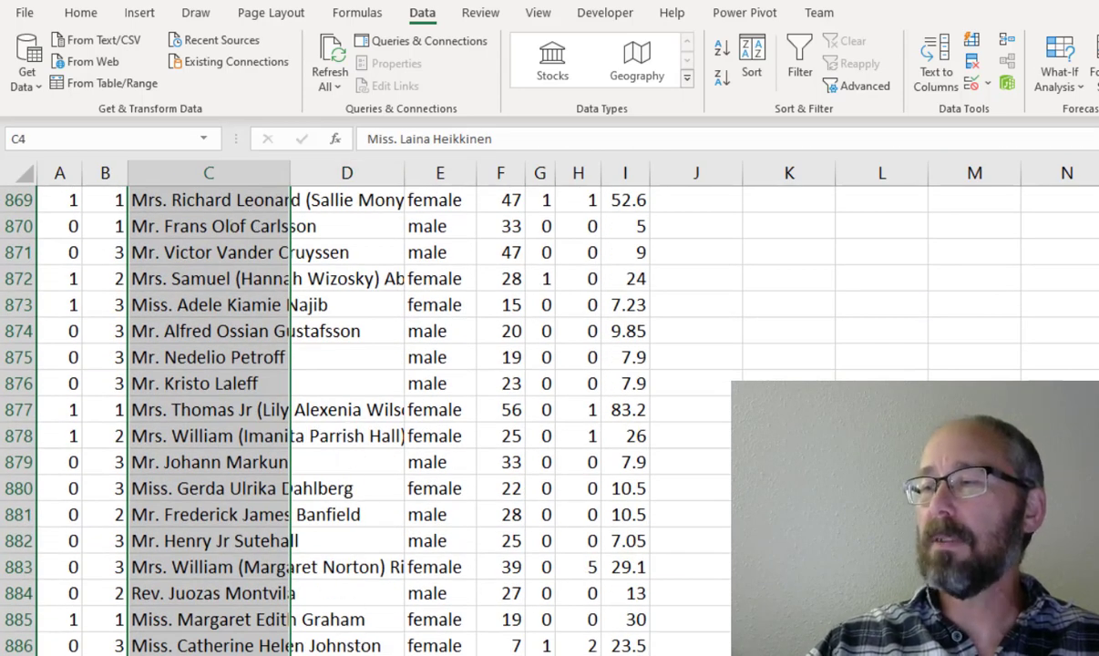
{"action": "left_click", "coordinate": [346, 655]}
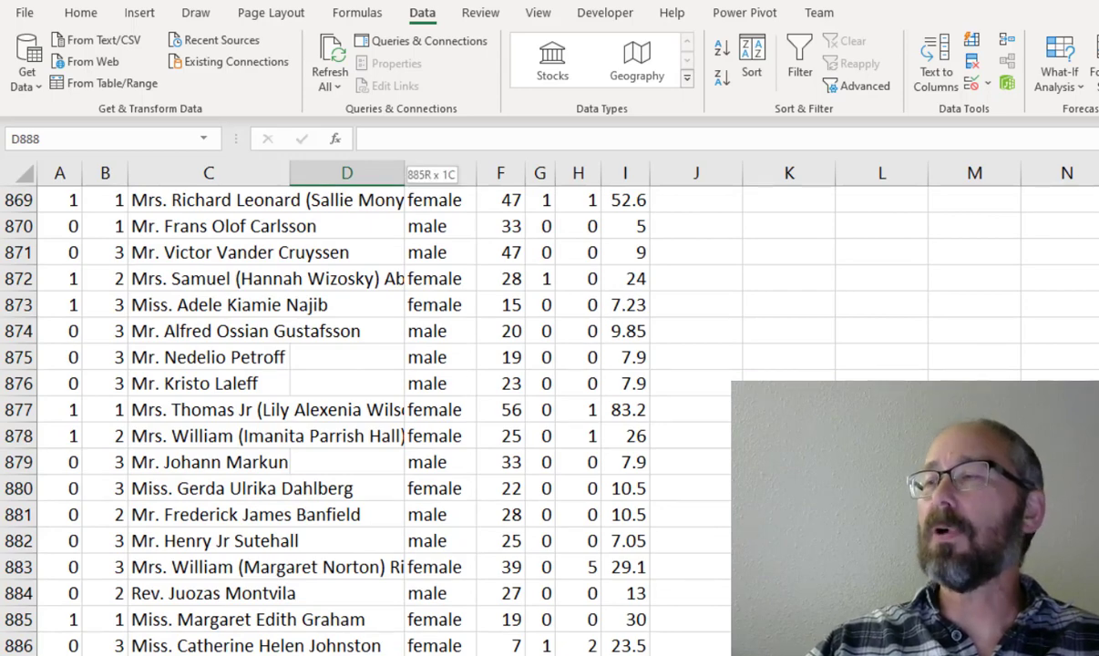
{"action": "key", "text": "ctrl+shift+Up"}
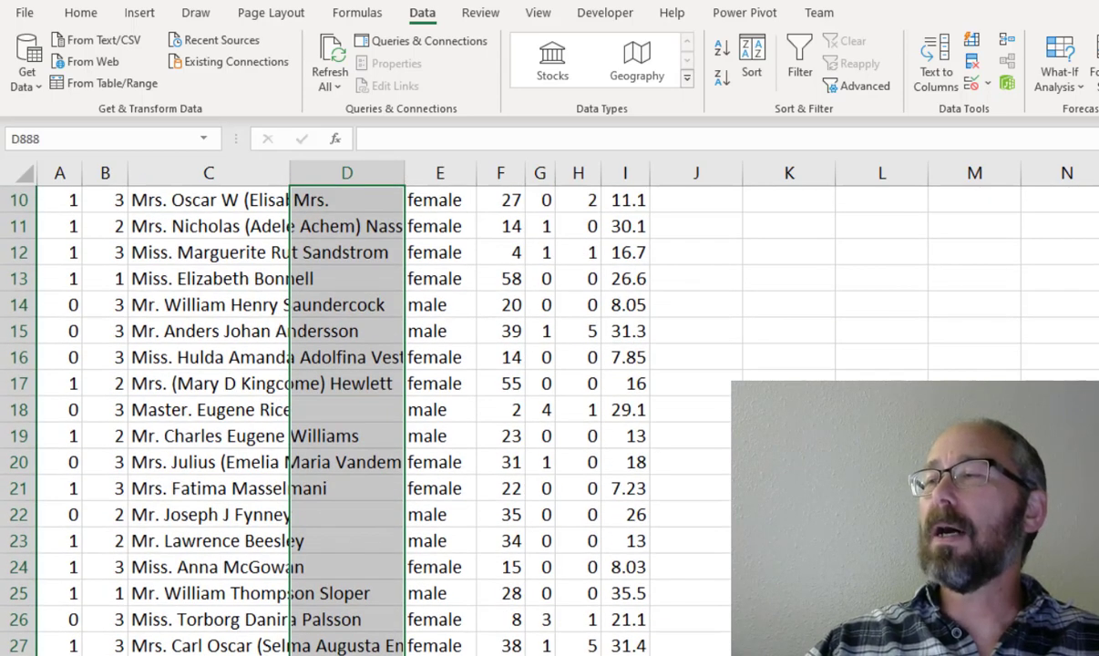
{"action": "key", "text": "shift+Up"}
{"action": "key", "text": "shift+Up"}
{"action": "key", "text": "shift+Up"}
{"action": "key", "text": "shift+Up"}
{"action": "key", "text": "shift+Up"}
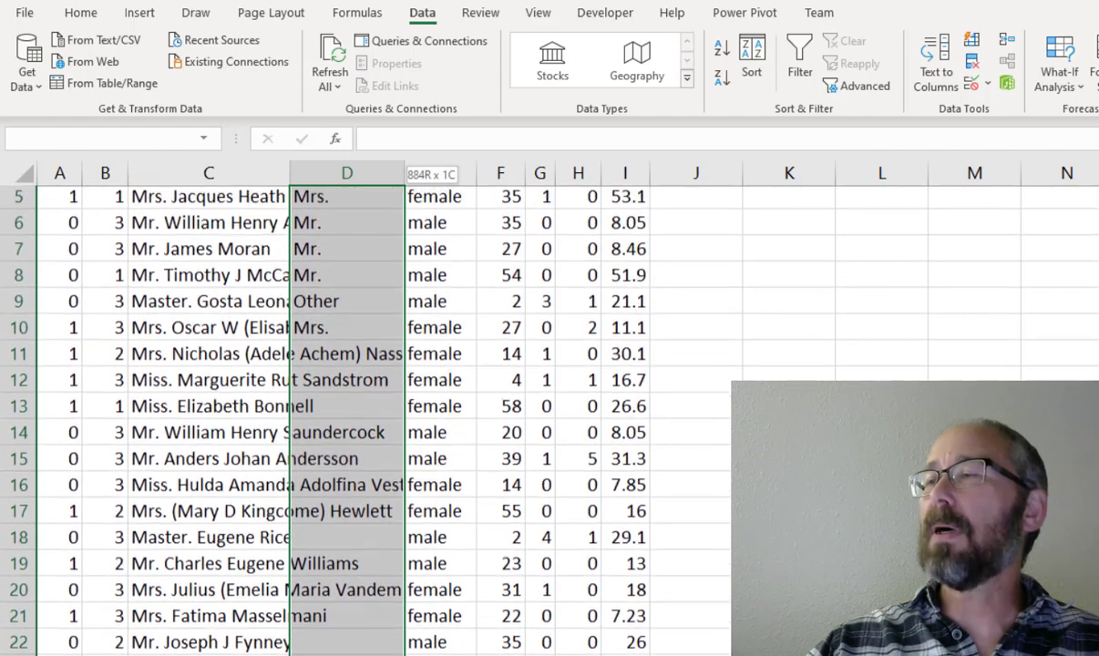
{"action": "key", "text": "shift+Up"}
{"action": "key", "text": "shift+Up"}
{"action": "key", "text": "shift+Up"}
{"action": "key", "text": "ctrl+c"}
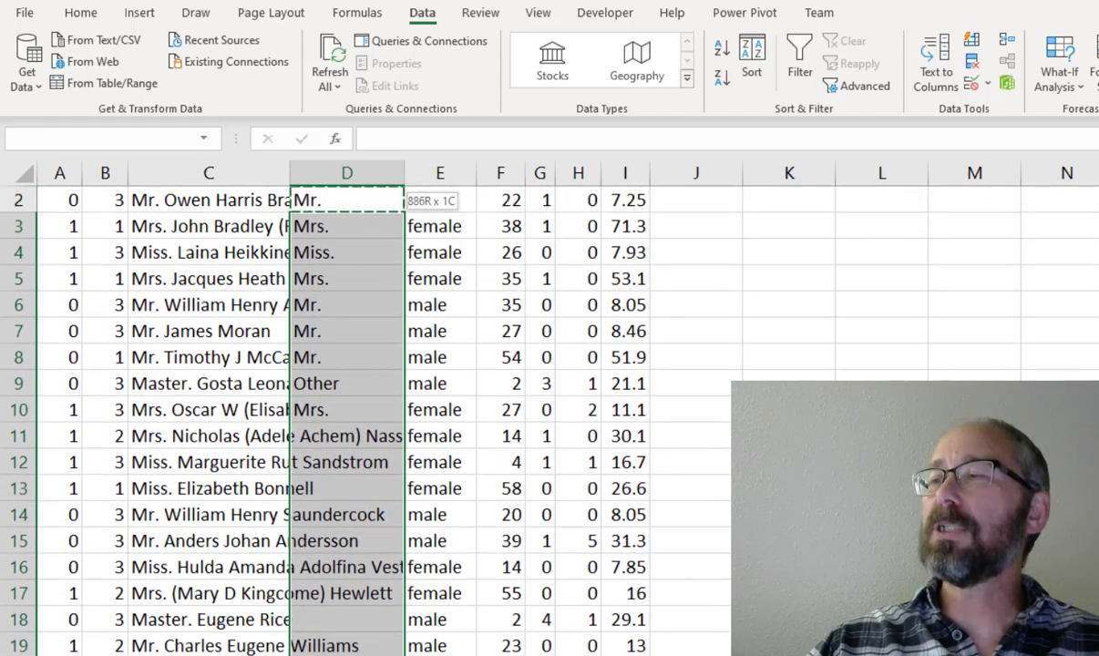
{"action": "key", "text": "ctrl+v"}
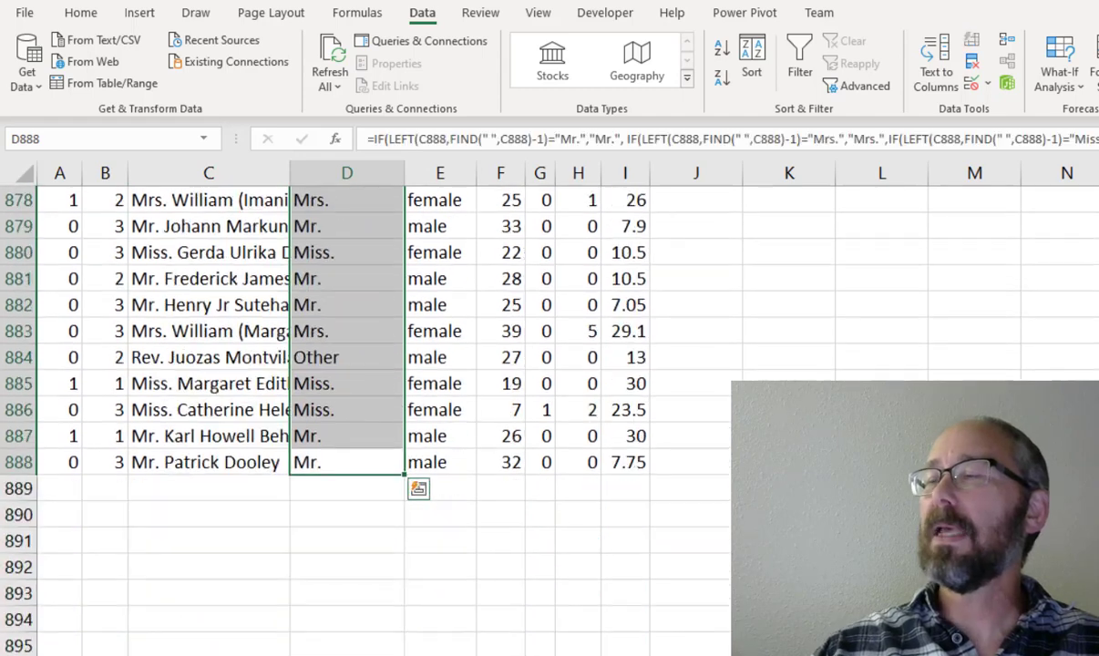
Enter the heading "Count" in cell K3, beside the passenger data
{"action": "scroll", "coordinate": [324, 373], "scroll_direction": "up", "scroll_amount": 20}
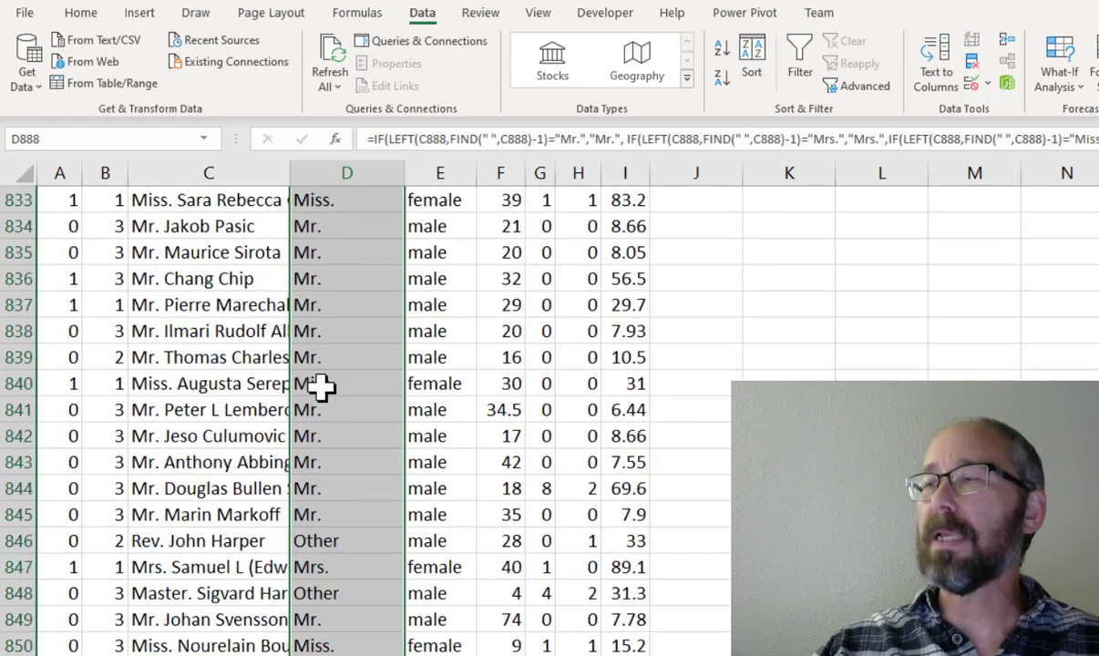
{"action": "scroll", "coordinate": [320, 387], "scroll_direction": "up", "scroll_amount": 9}
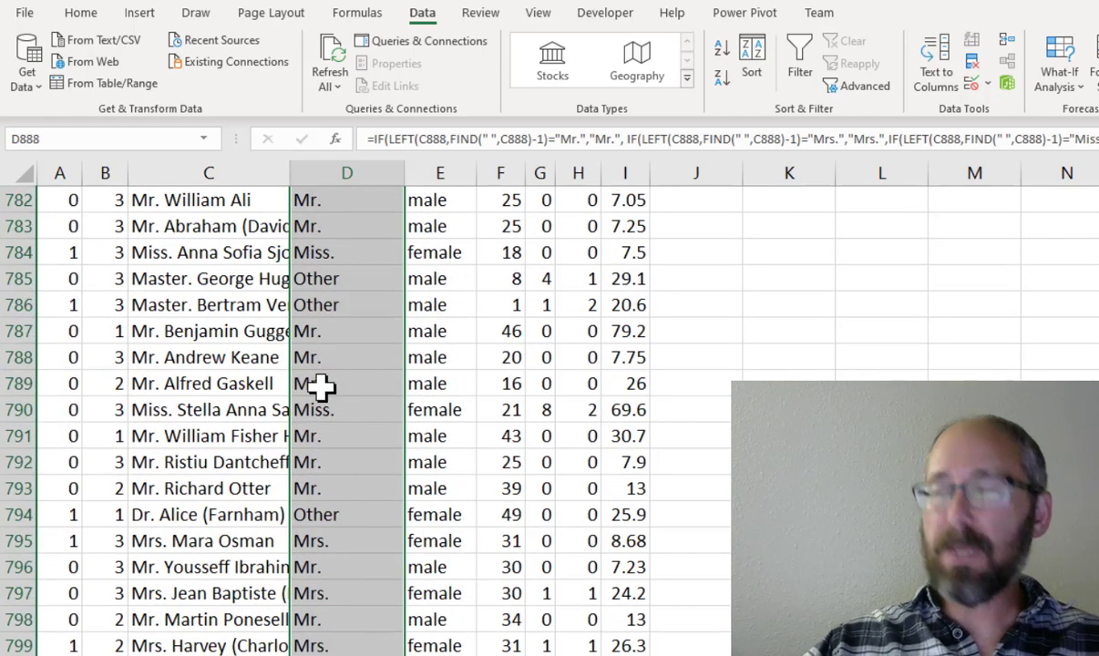
{"action": "key", "text": "ctrl+Up"}
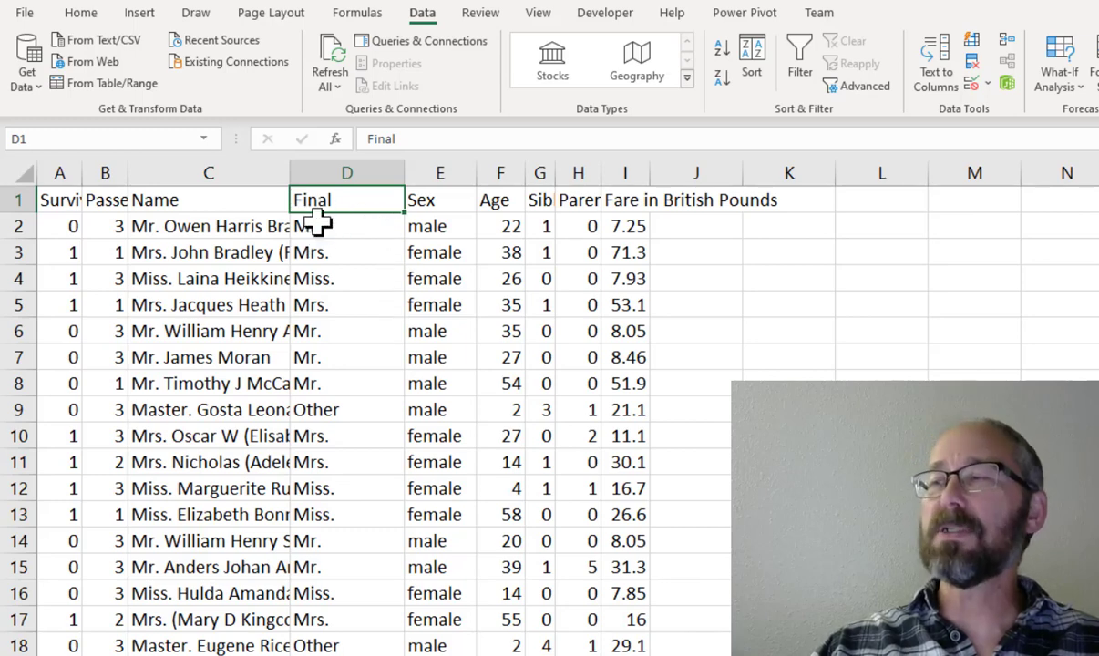
{"action": "left_click", "coordinate": [318, 224]}
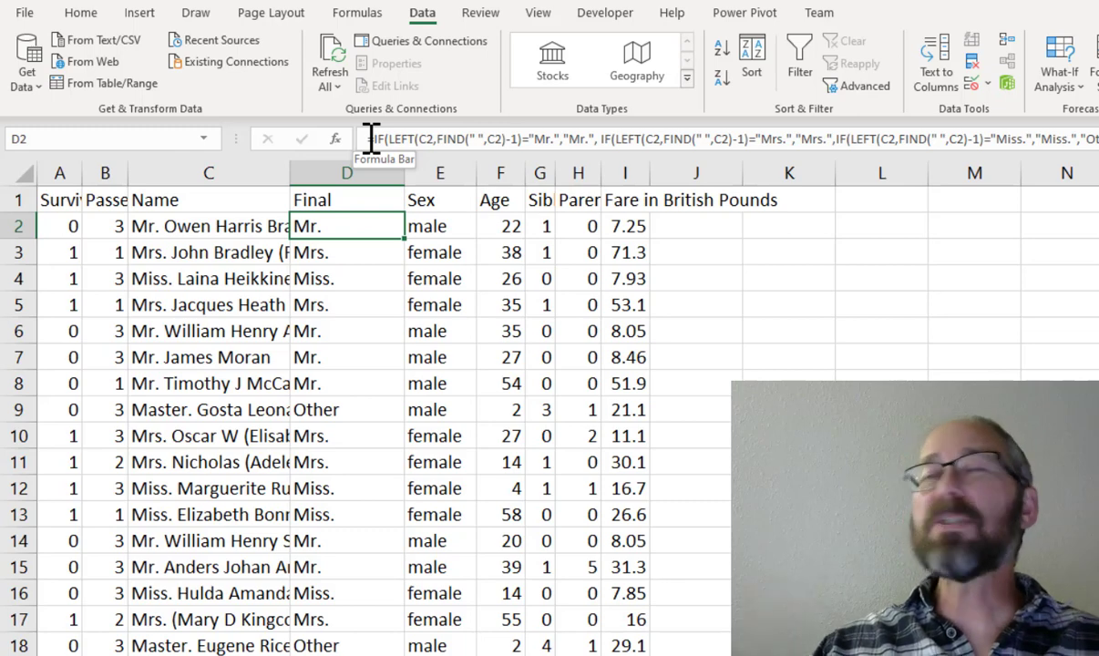
{"action": "left_click", "coordinate": [814, 256]}
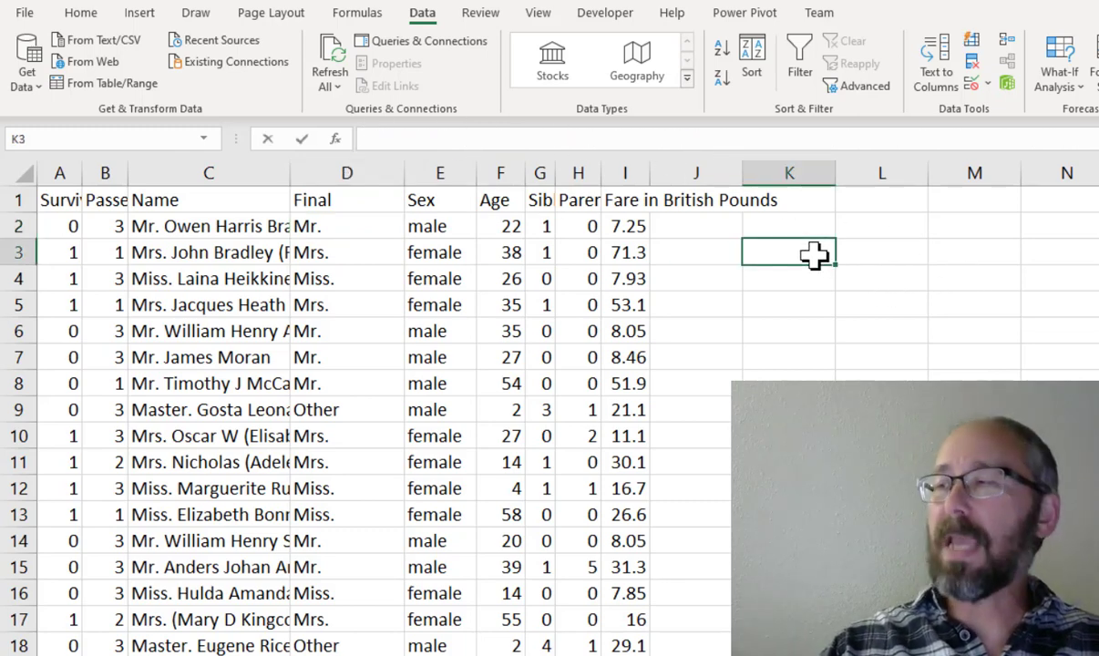
{"action": "type", "text": "Count"}
{"action": "key", "text": "Return"}
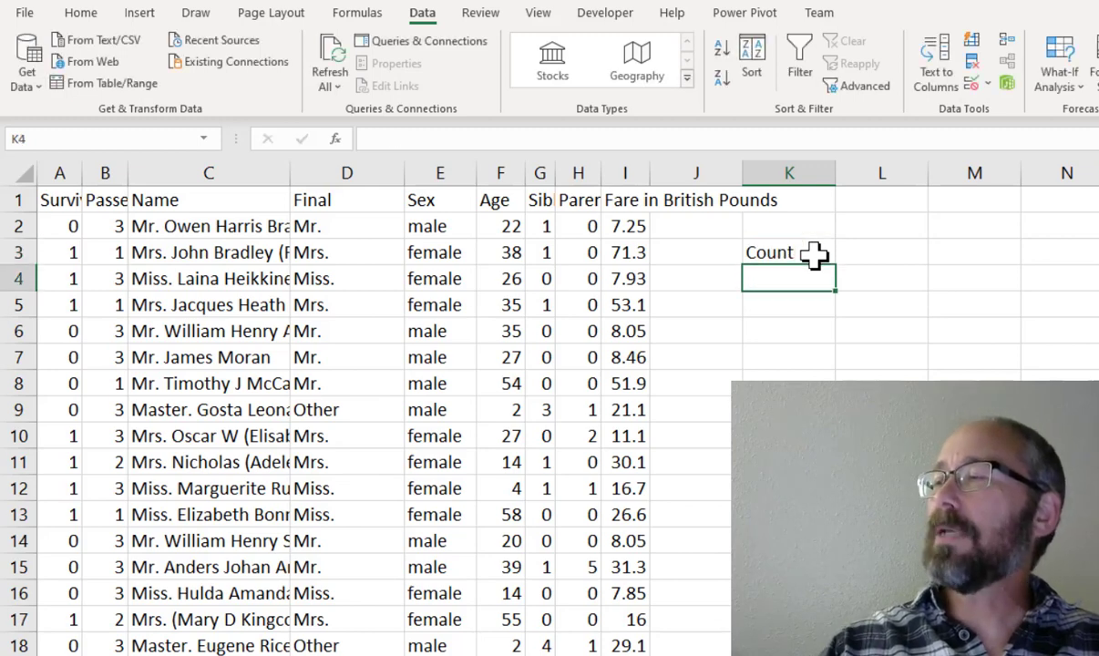
Enter the title labels Mr., Mrs., Miss. and Other in cells K4 to K7 under the Count heading
{"action": "type", "text": "Mr."}
{"action": "key", "text": "Return"}
{"action": "type", "text": "Mr."}
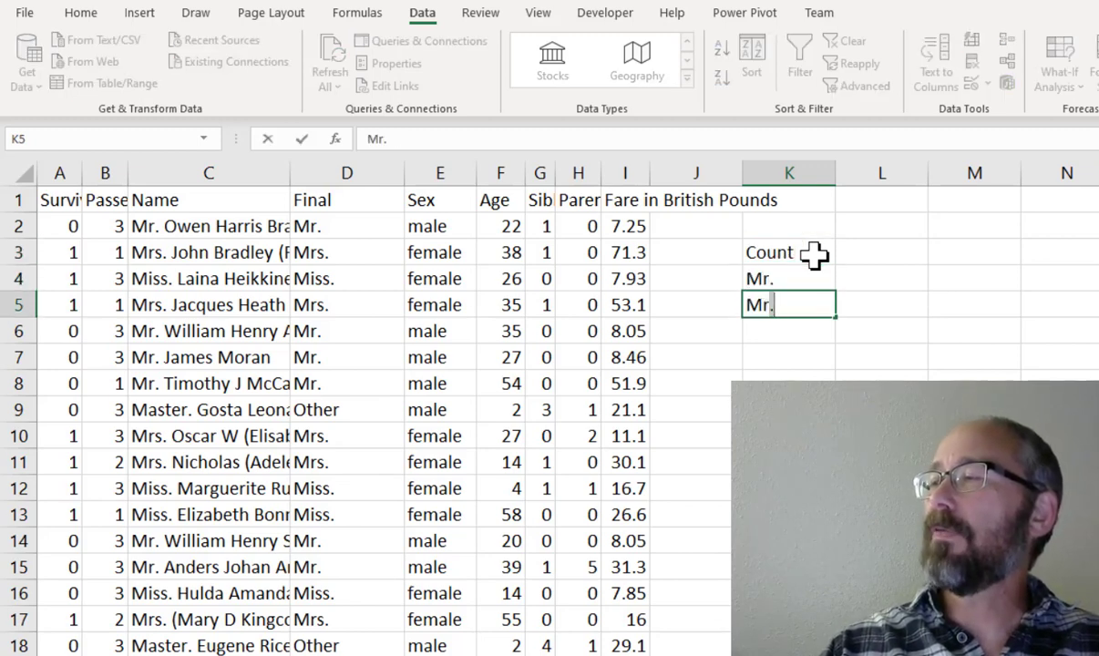
{"action": "key", "text": "Return"}
{"action": "type", "text": "Miss."}
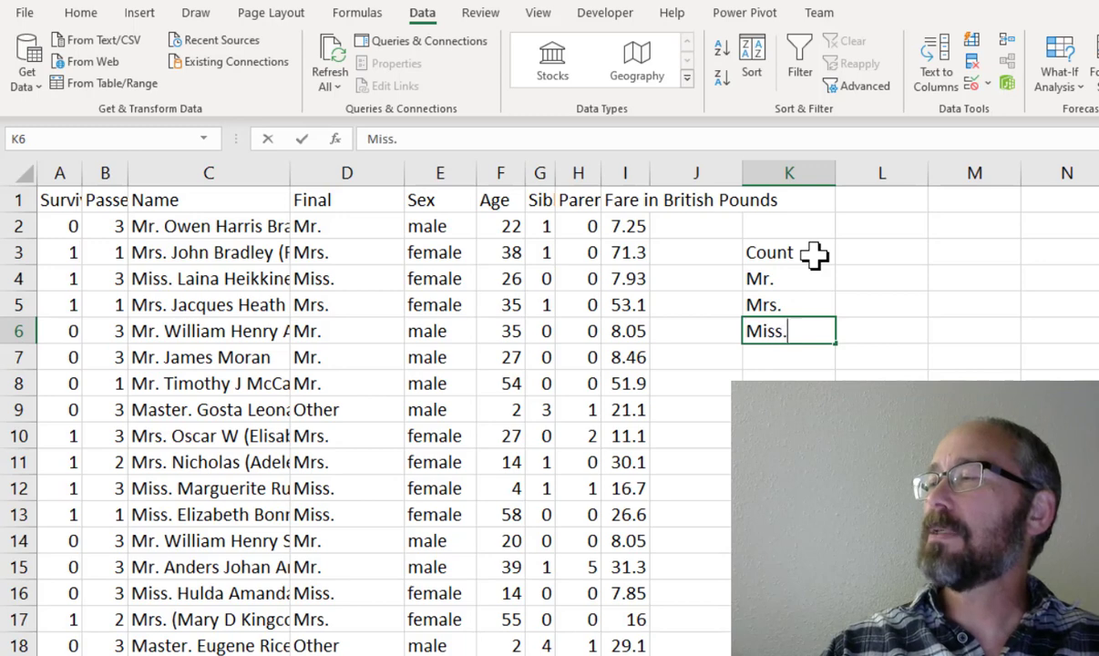
{"action": "key", "text": "Return"}
{"action": "type", "text": "Other"}
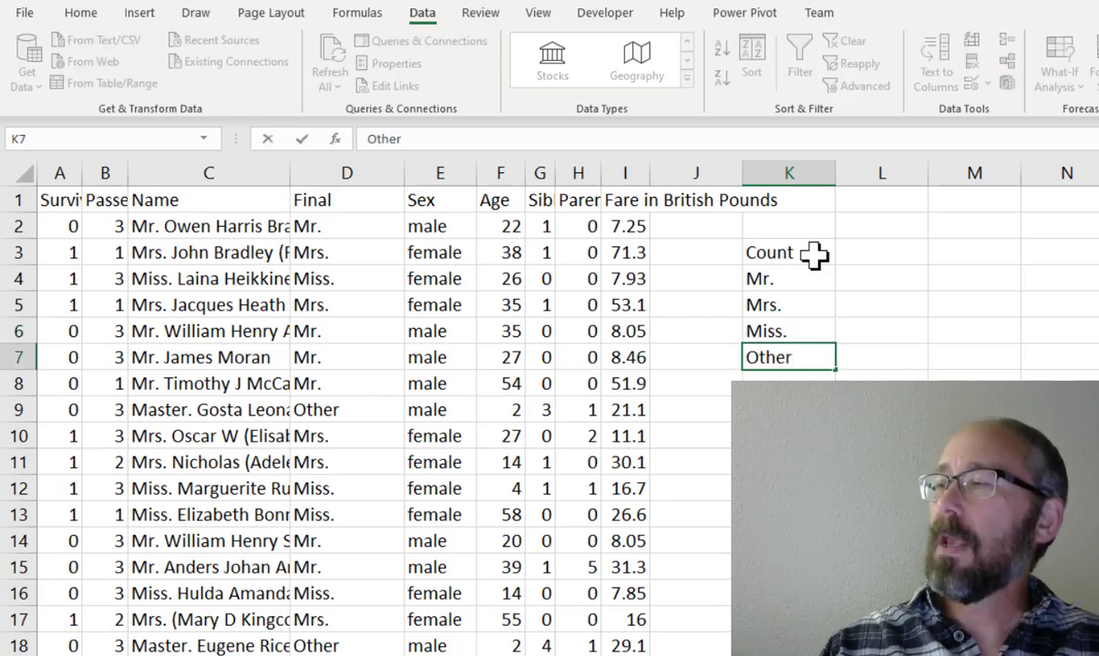
Count the Mr. titles in L4 with the formula =COUNTIF(D2:D888,K4)
{"action": "key", "text": "Up"}
{"action": "key", "text": "Up"}
{"action": "key", "text": "Up"}
{"action": "key", "text": "Right"}
{"action": "type", "text": "=countif"}
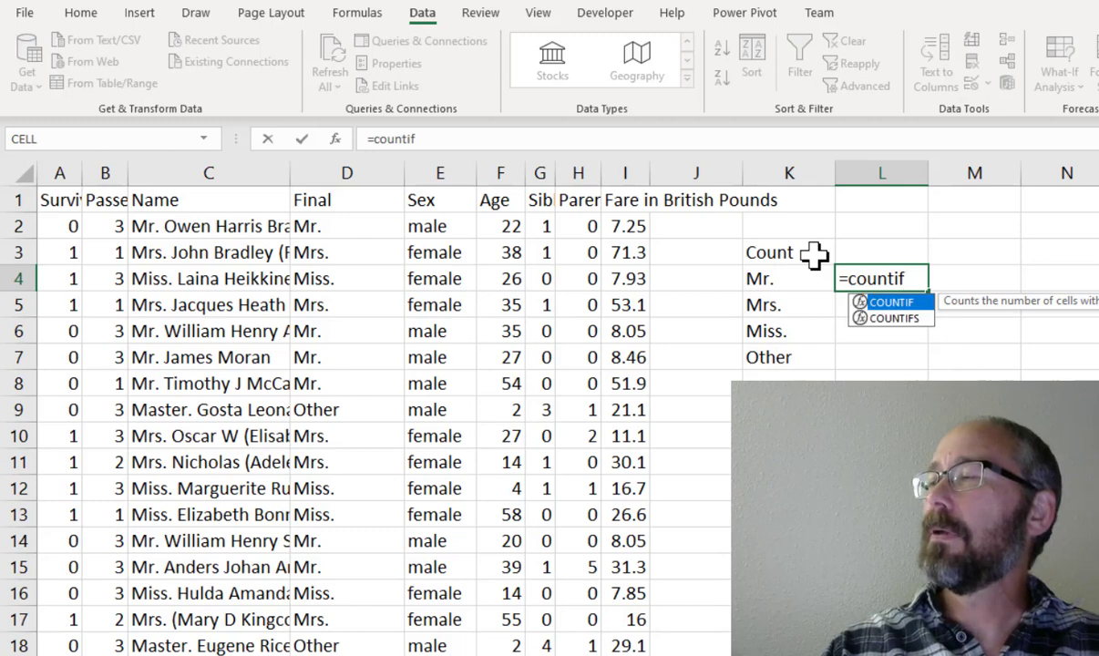
{"action": "key", "text": "Tab"}
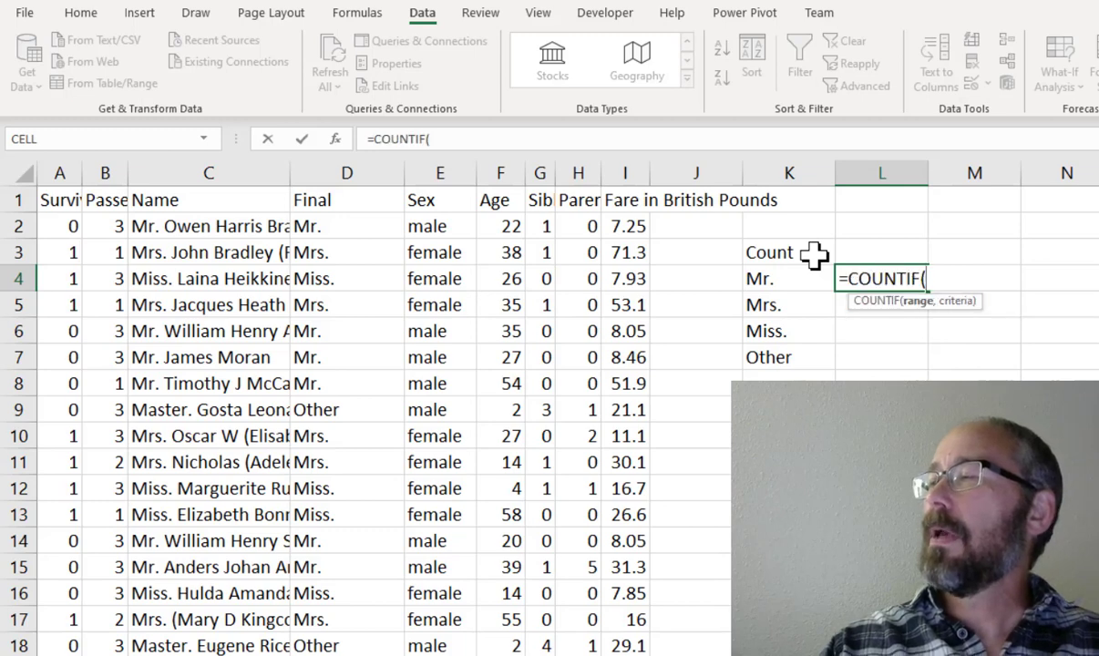
{"action": "left_click", "coordinate": [383, 230]}
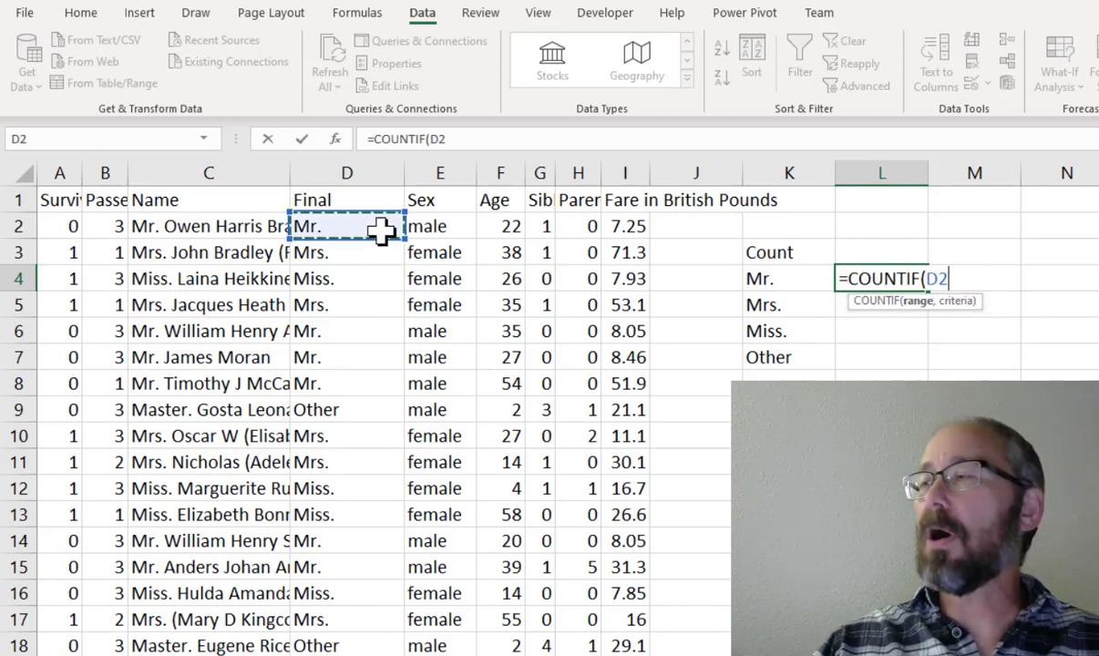
{"action": "key", "text": "ctrl+shift+Down"}
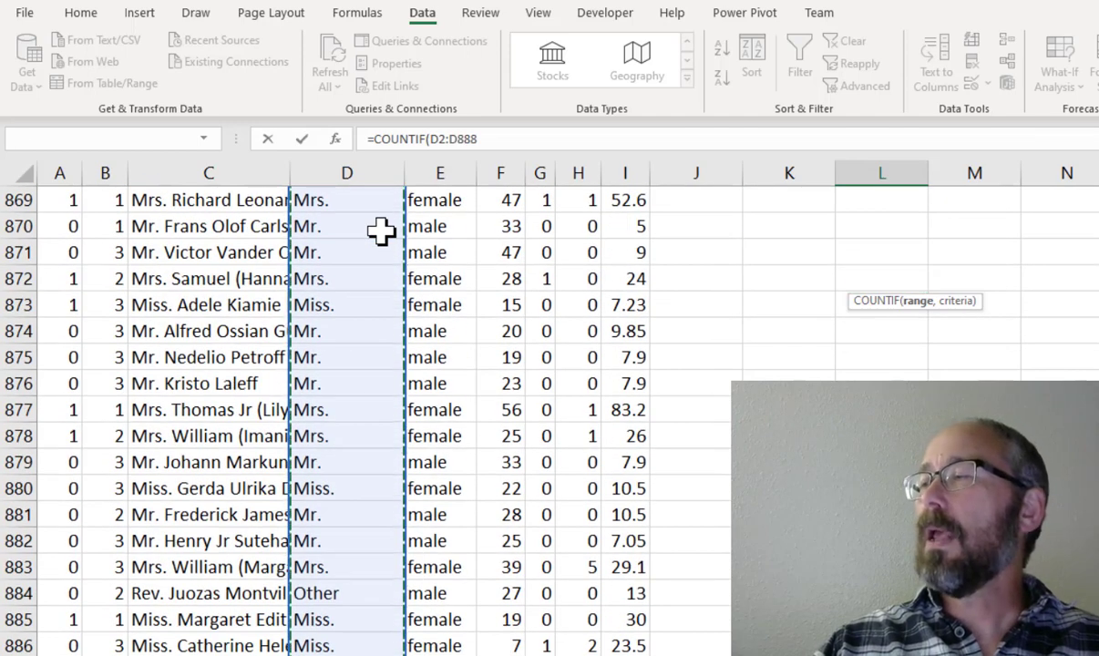
{"action": "type", "text": ","}
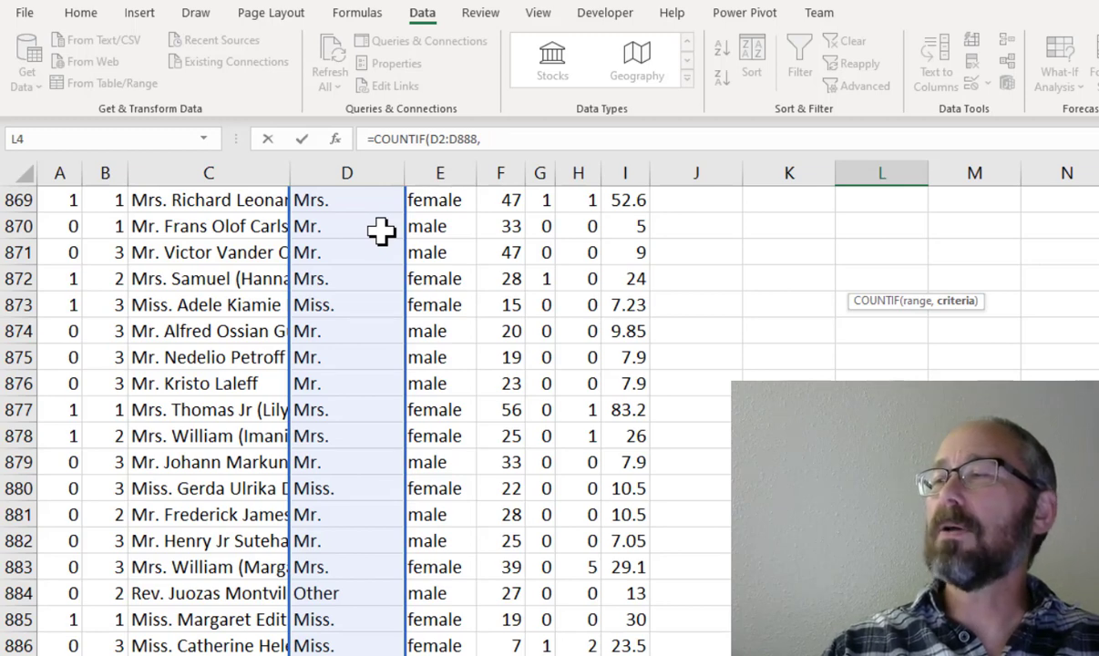
{"action": "type", "text": "K"}
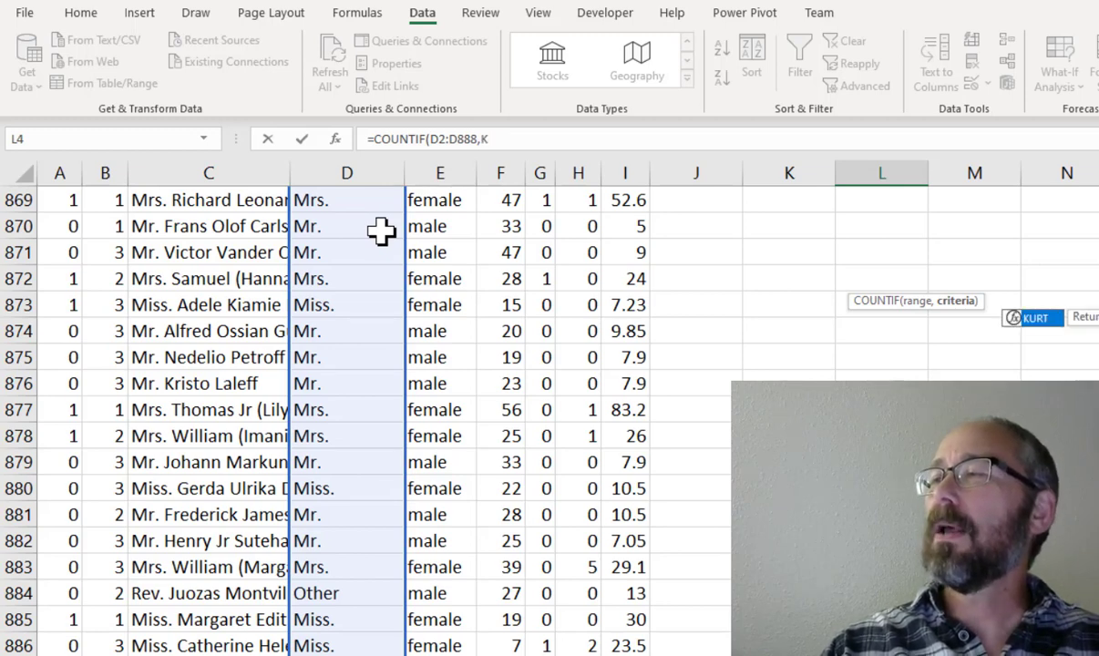
{"action": "type", "text": "4"}
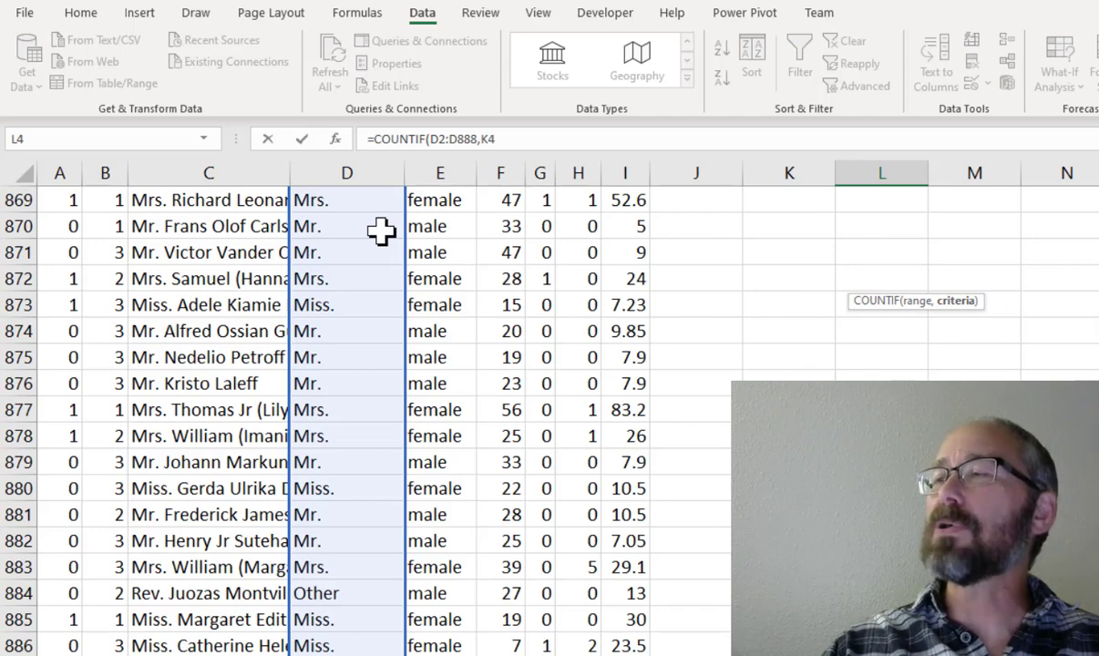
{"action": "key", "text": "Return"}
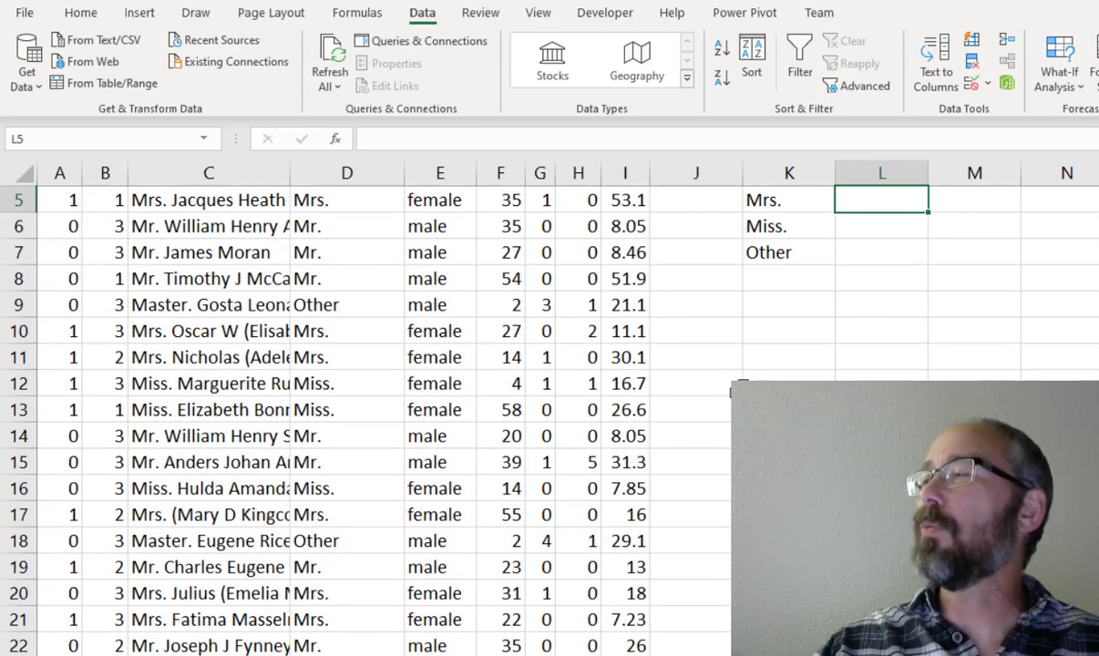
{"action": "scroll", "coordinate": [774, 374], "scroll_direction": "up", "scroll_amount": 2}
{"action": "left_click", "coordinate": [864, 278]}
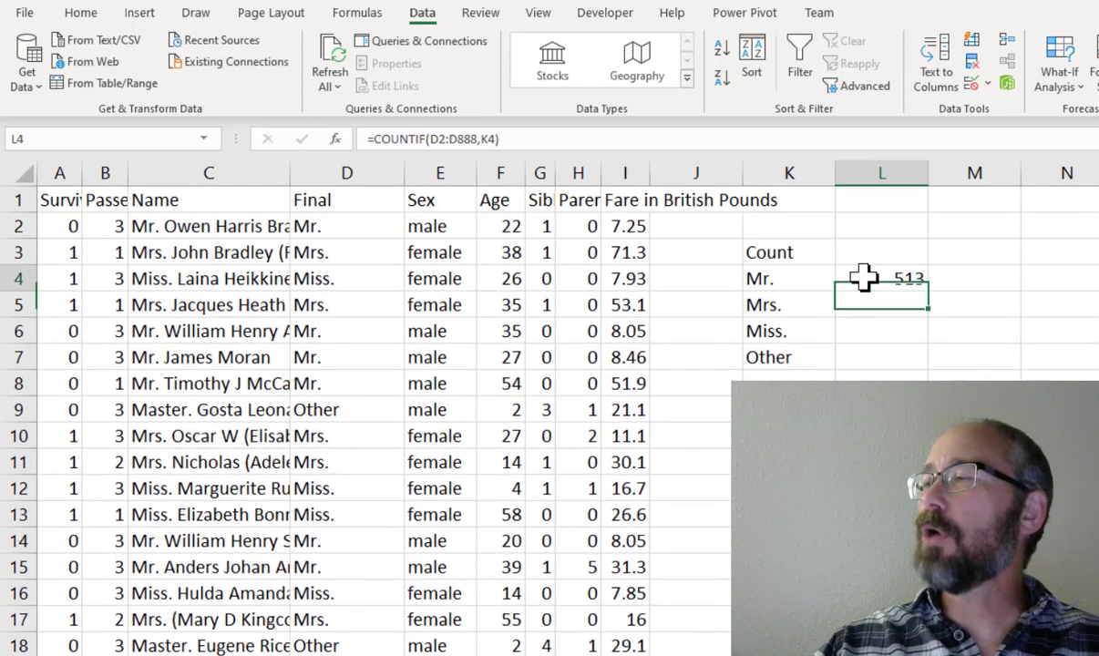
Test the COUNTIF formula in L4 by changing the label in K4 to Mrs
{"action": "left_click", "coordinate": [769, 273]}
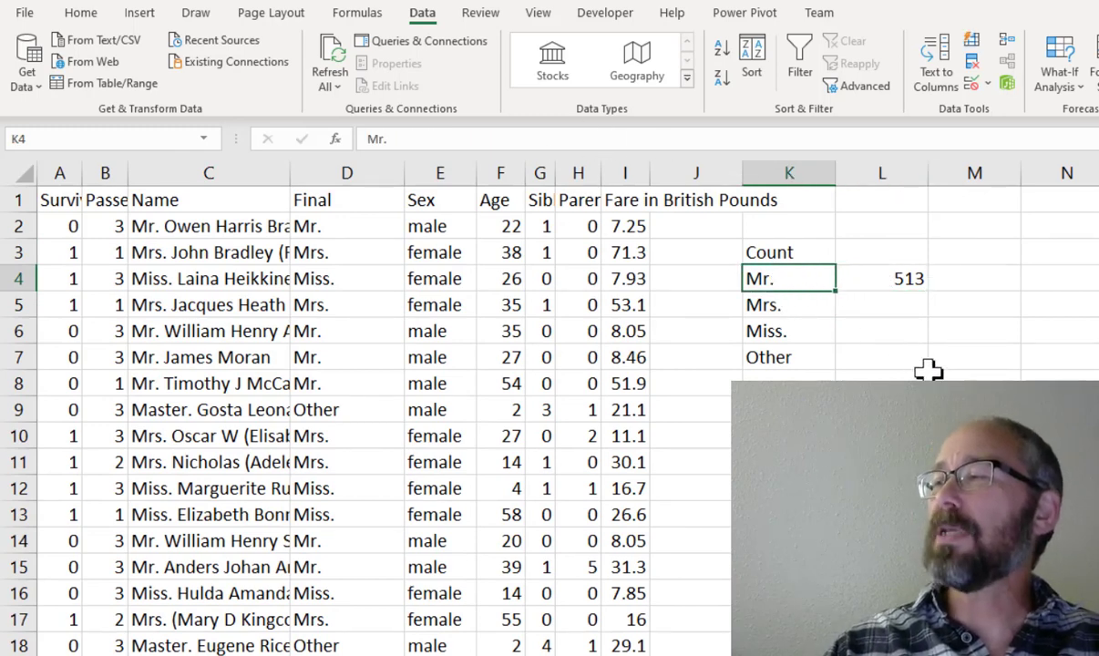
{"action": "type", "text": "Mrs."}
{"action": "key", "text": "Return"}
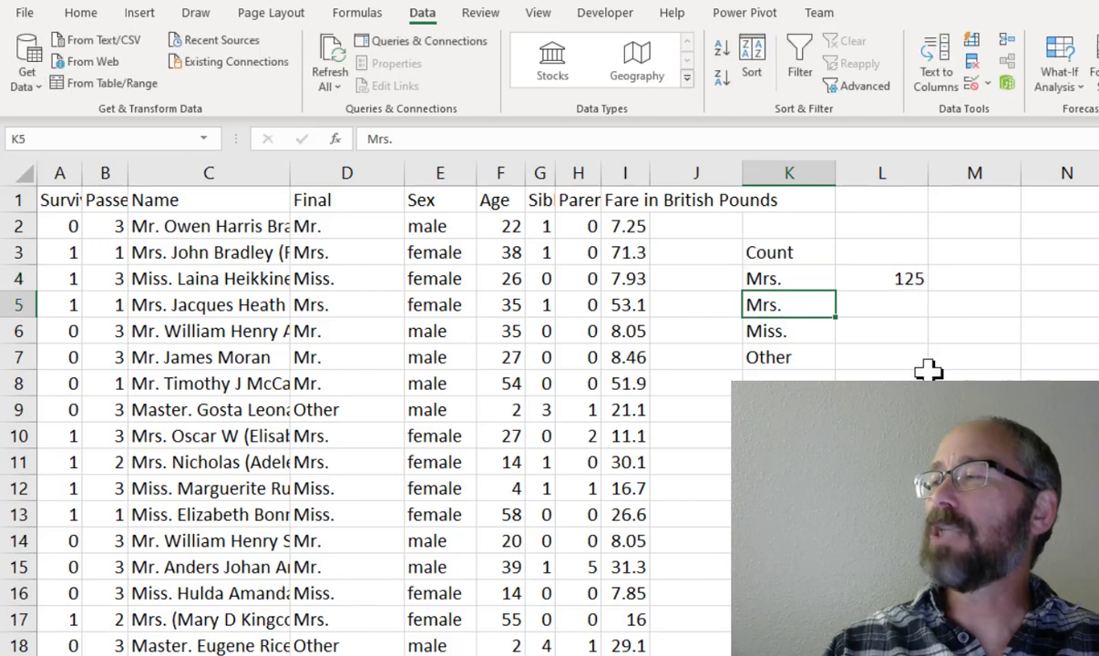
{"action": "key", "text": "Up"}
{"action": "key", "text": "Right"}
{"action": "key", "text": "Right"}
{"action": "key", "text": "Left"}
{"action": "key", "text": "Left"}
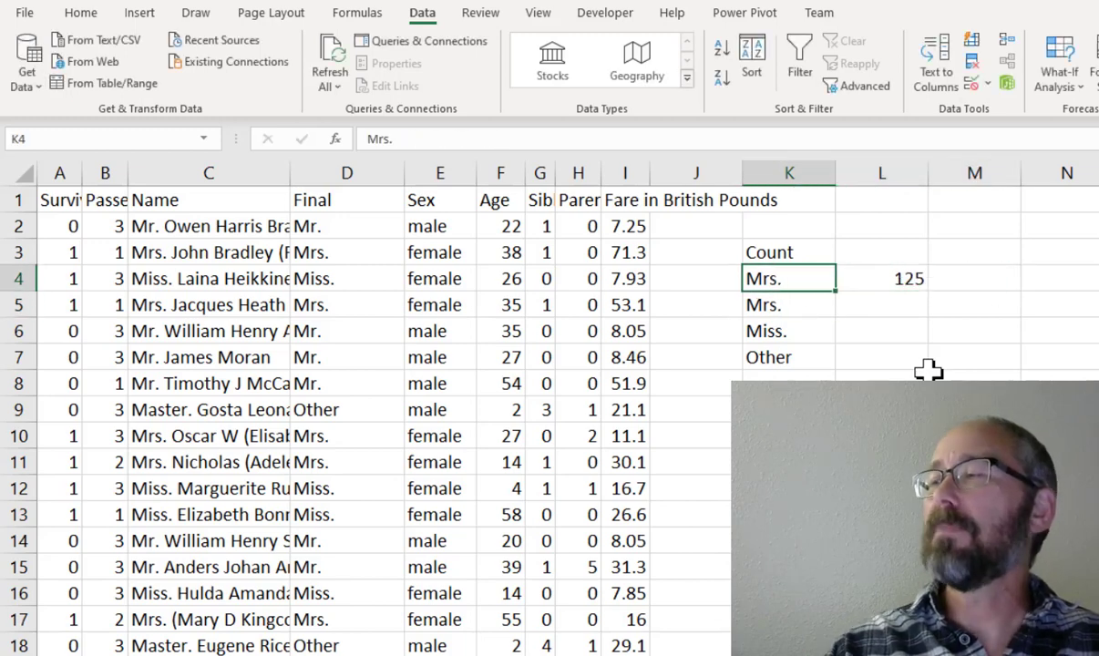
Restore the label in K4 to Mr., correcting the mistyped Mr.s
{"action": "type", "text": "Mr.s"}
{"action": "key", "text": "Return"}
{"action": "key", "text": "Up"}
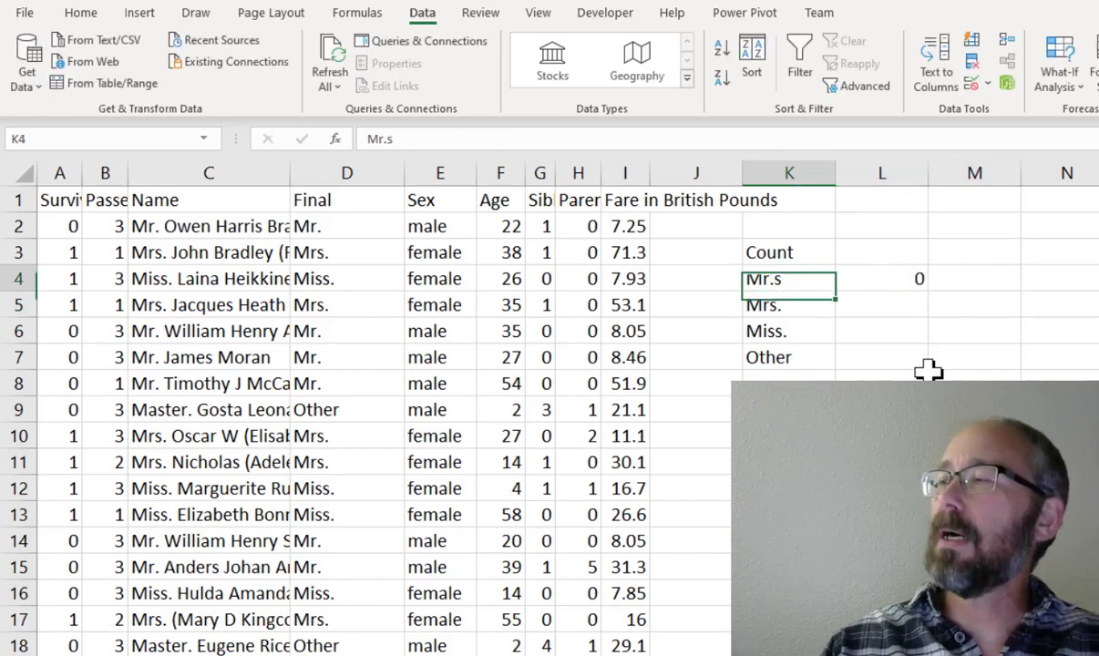
{"action": "key", "text": "F2"}
{"action": "key", "text": "BackSpace"}
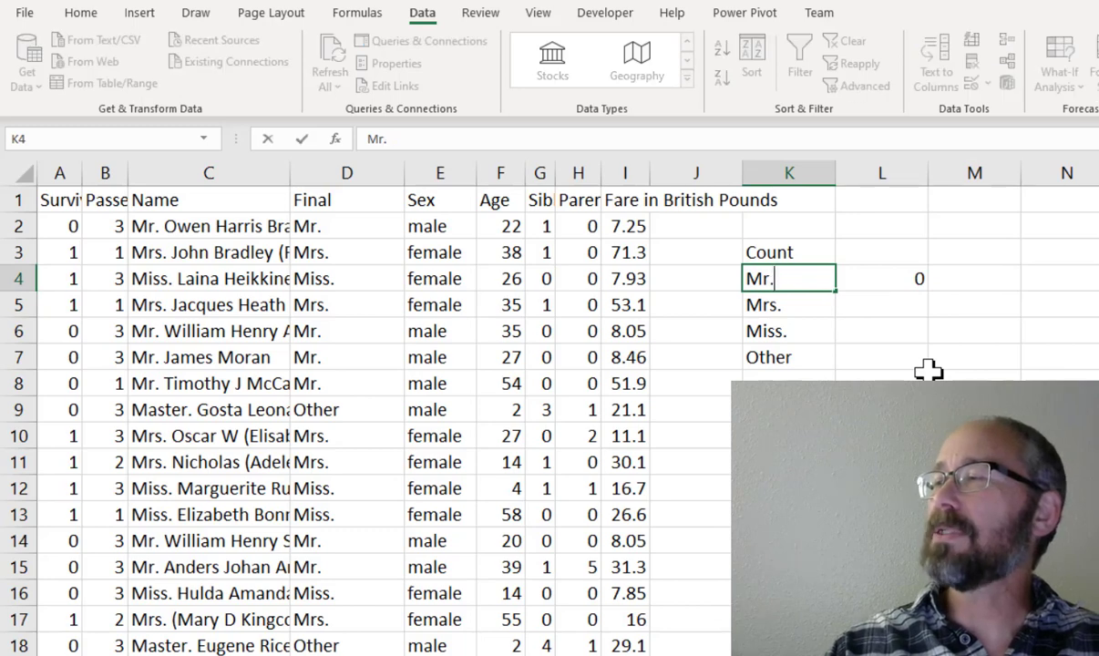
{"action": "key", "text": "Return"}
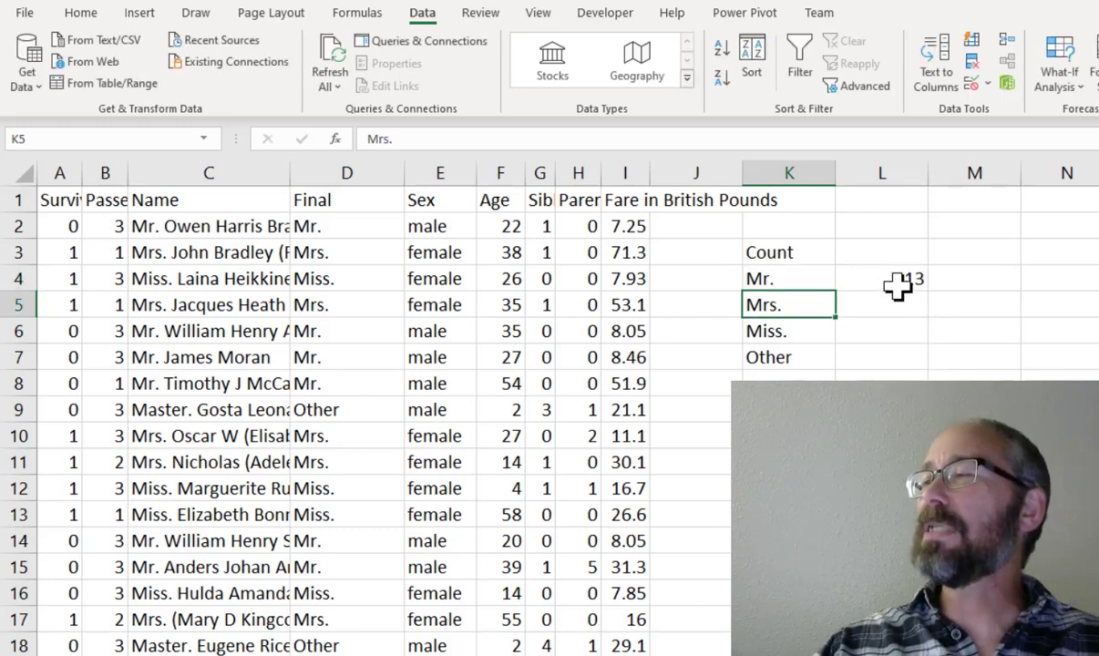
Lock the rows of L4's COUNTIF range as D$2:D$888 and fill the formula down to L7
{"action": "left_click", "coordinate": [847, 276]}
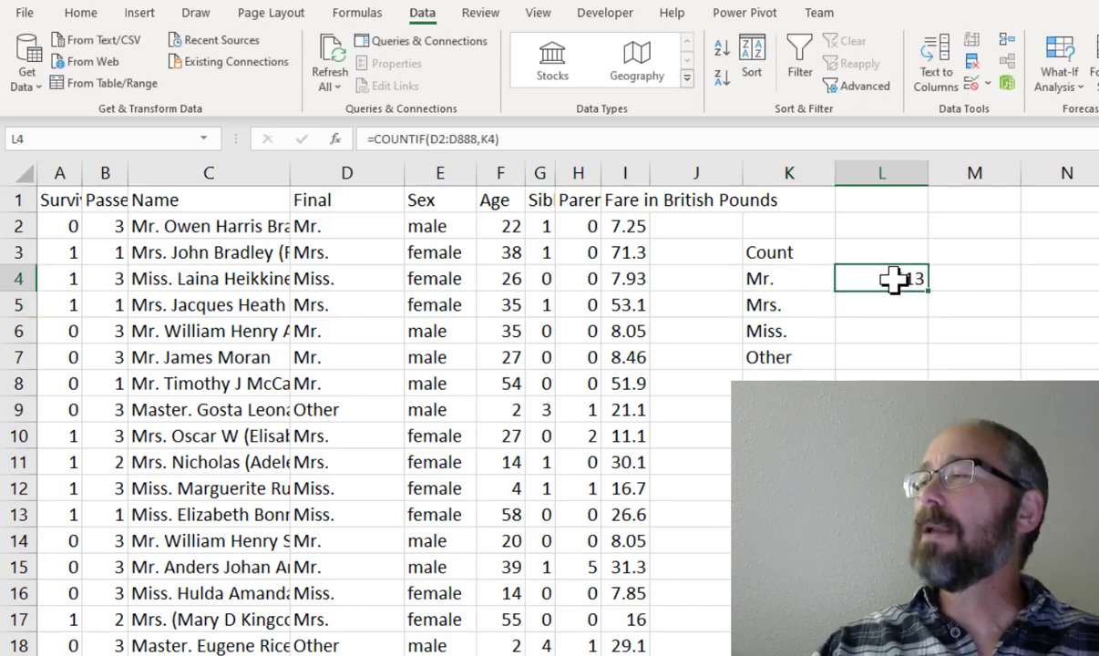
{"action": "left_click", "coordinate": [441, 139]}
{"action": "type", "text": "$2:D"}
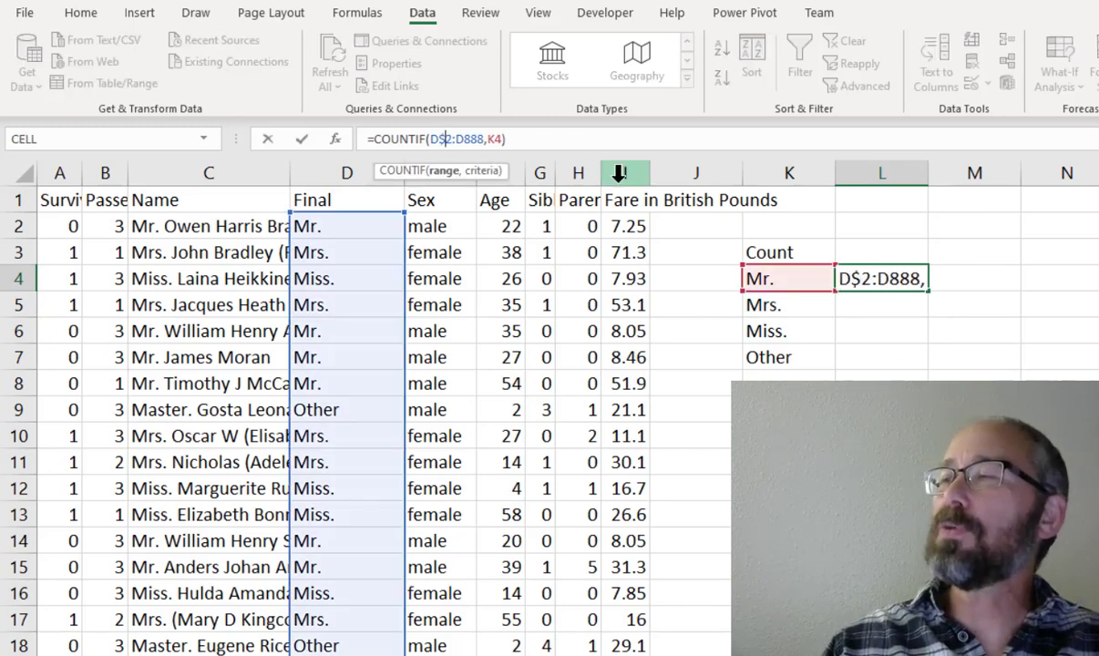
{"action": "type", "text": "$"}
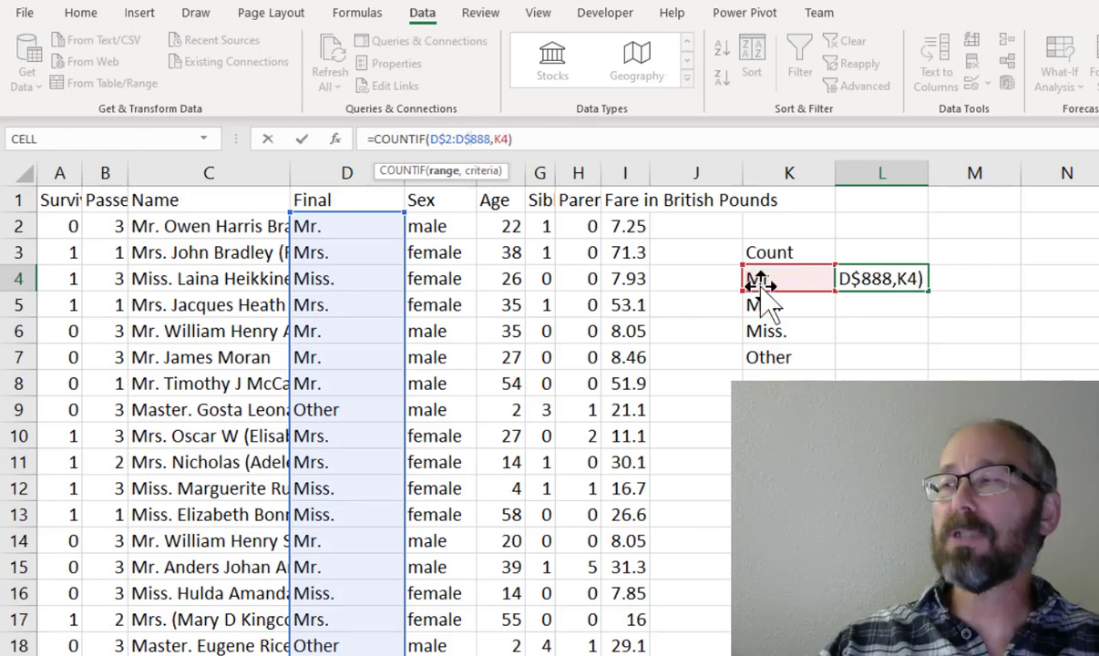
{"action": "left_click", "coordinate": [541, 136]}
{"action": "key", "text": "Return"}
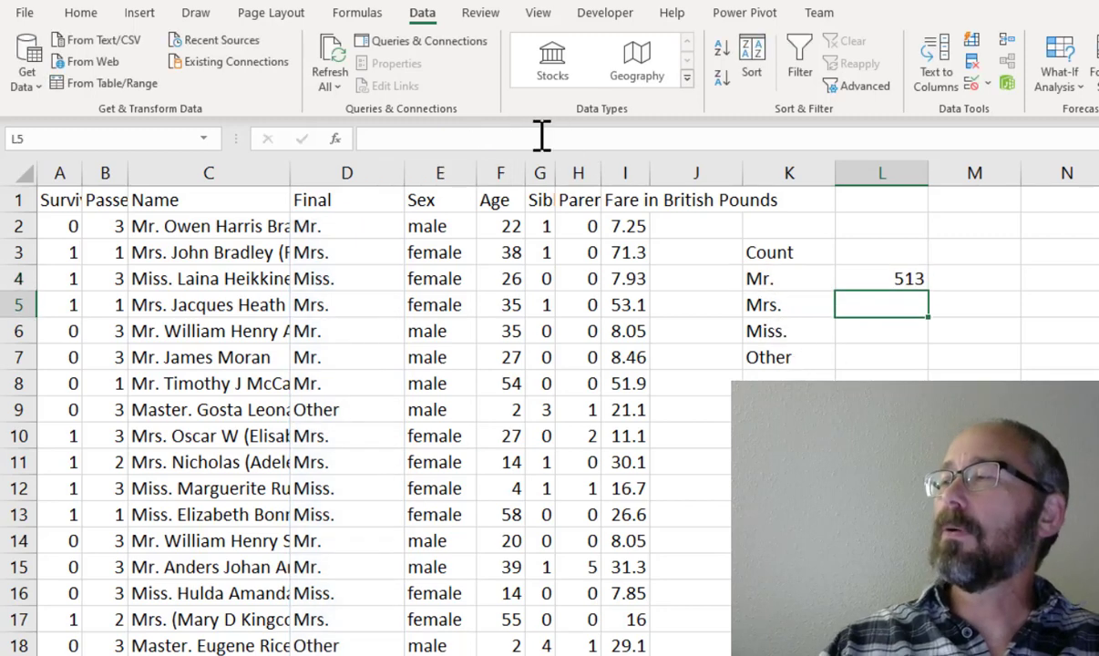
{"action": "left_click", "coordinate": [888, 279]}
{"action": "left_click_drag", "start_coordinate": [930, 290], "coordinate": [925, 362]}
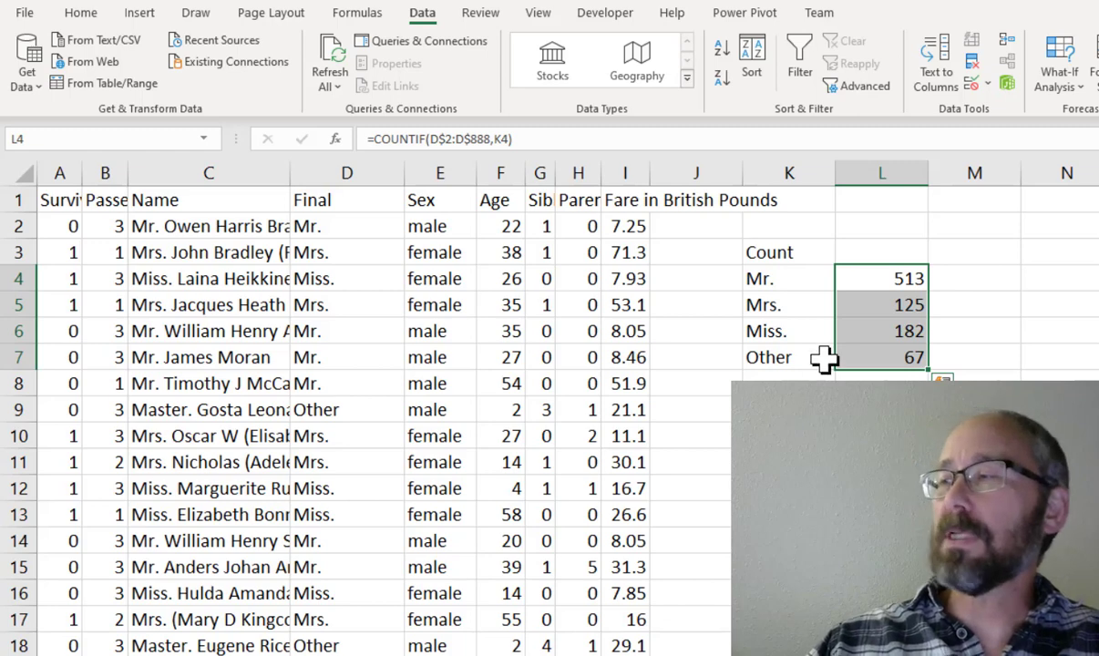
Insert the recommended clustered column chart from the title labels and counts in K4:L7
{"action": "left_click_drag", "start_coordinate": [790, 284], "coordinate": [868, 355]}
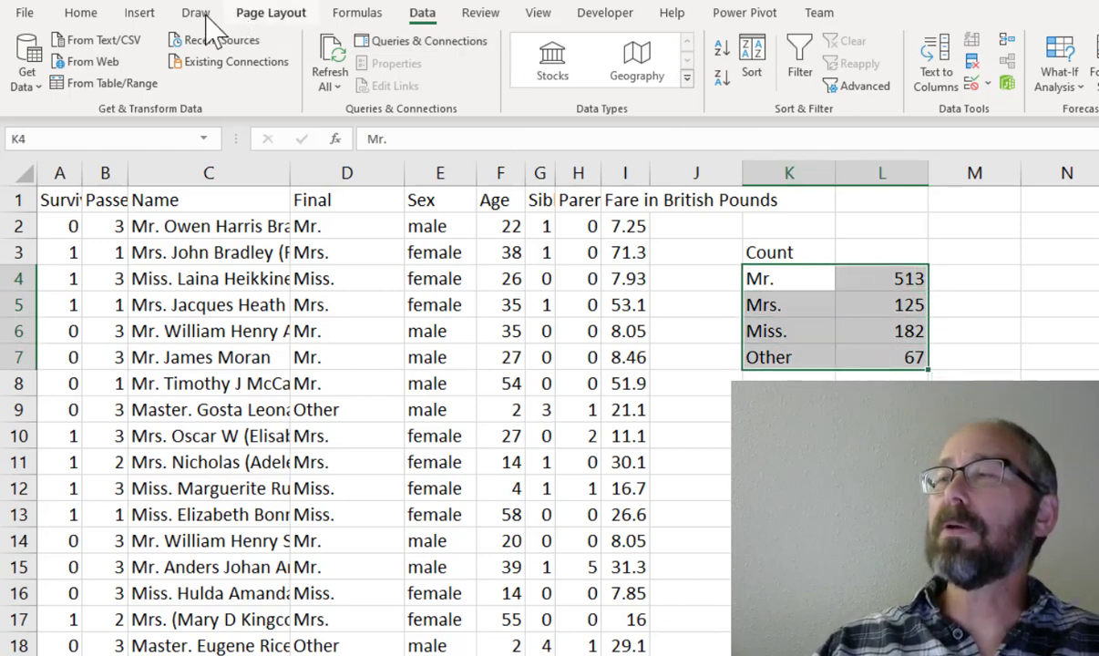
{"action": "left_click", "coordinate": [142, 13]}
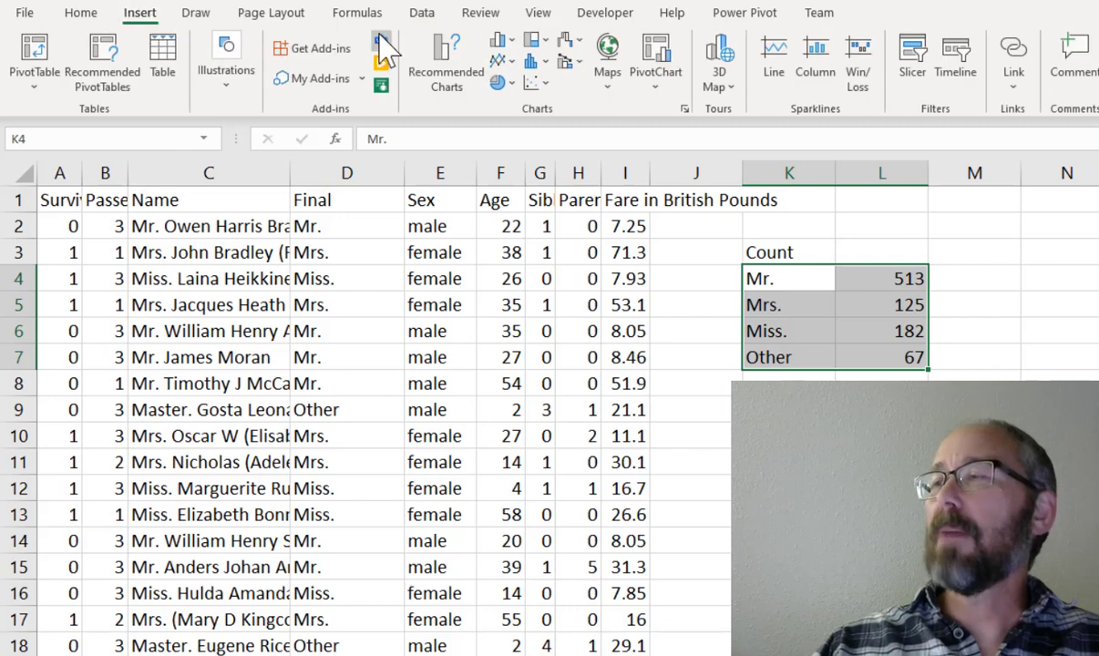
{"action": "left_click", "coordinate": [448, 72]}
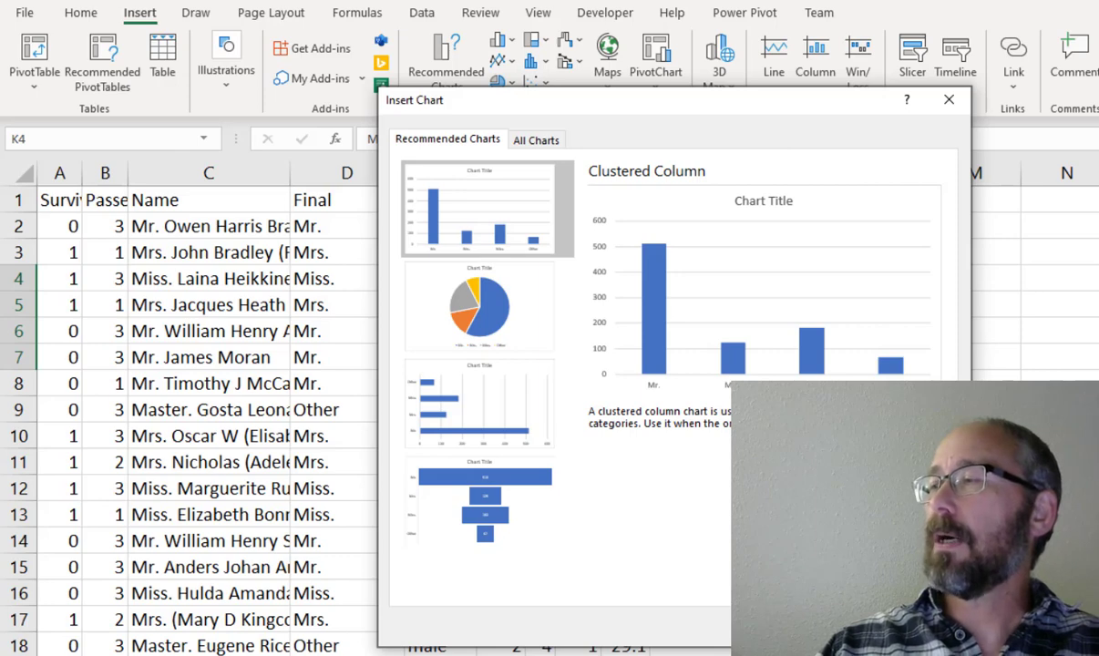
{"action": "left_click", "coordinate": [836, 626]}
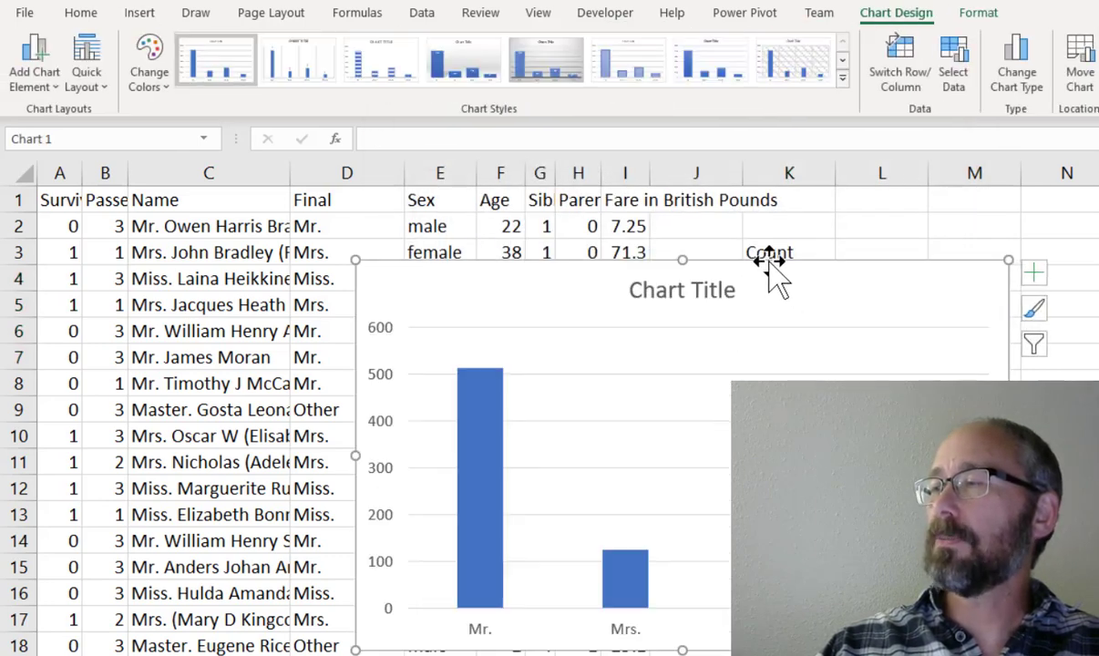
Move the chart clear of the count table and adjust its source range to cover K4:L7
{"action": "mouse_move", "coordinate": [741, 266]}
{"action": "left_mouse_down"}
{"action": "mouse_move", "coordinate": [739, 226]}
{"action": "mouse_move", "coordinate": [724, 210]}
{"action": "mouse_move", "coordinate": [738, 238]}
{"action": "mouse_move", "coordinate": [739, 262]}
{"action": "mouse_move", "coordinate": [729, 264]}
{"action": "left_mouse_up"}
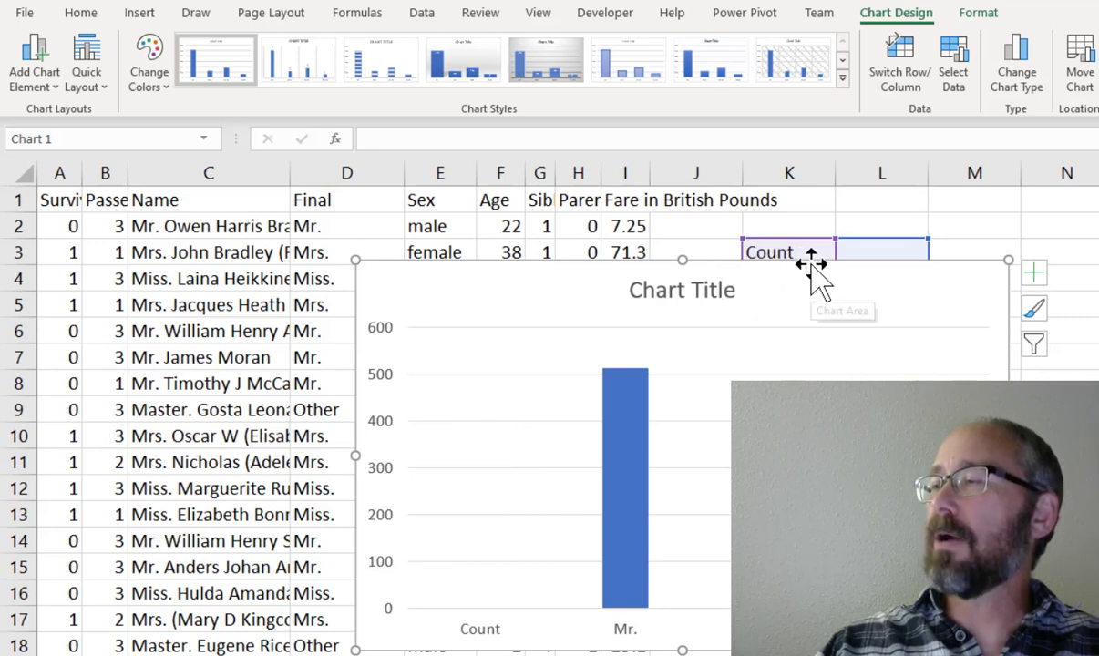
{"action": "left_click_drag", "start_coordinate": [814, 273], "coordinate": [490, 302]}
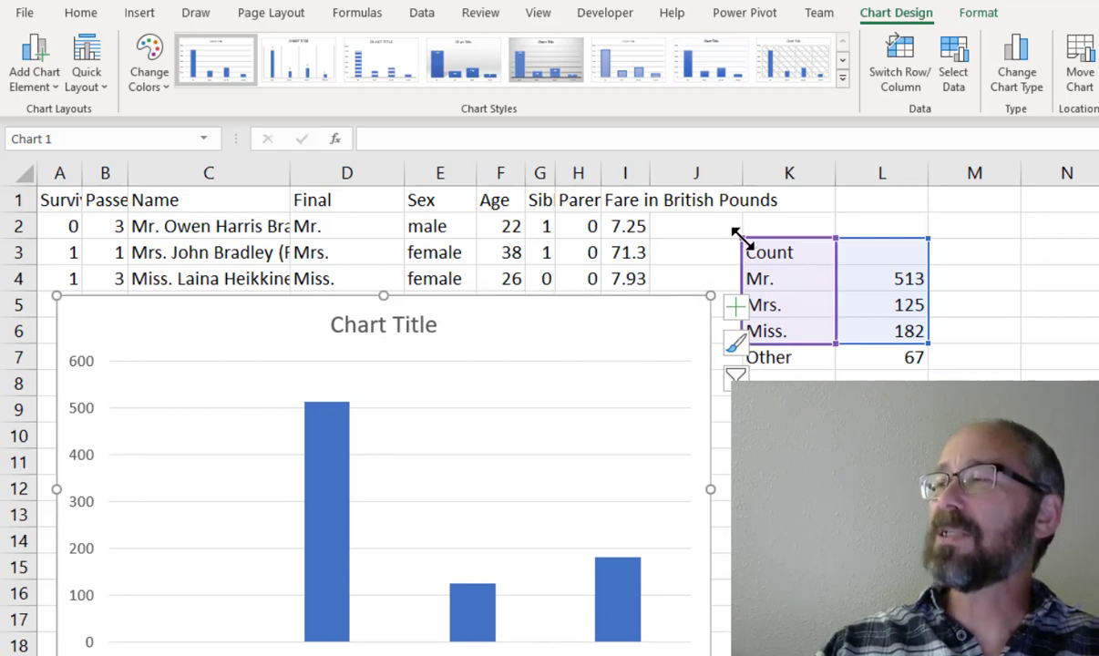
{"action": "left_click_drag", "start_coordinate": [741, 237], "coordinate": [741, 209]}
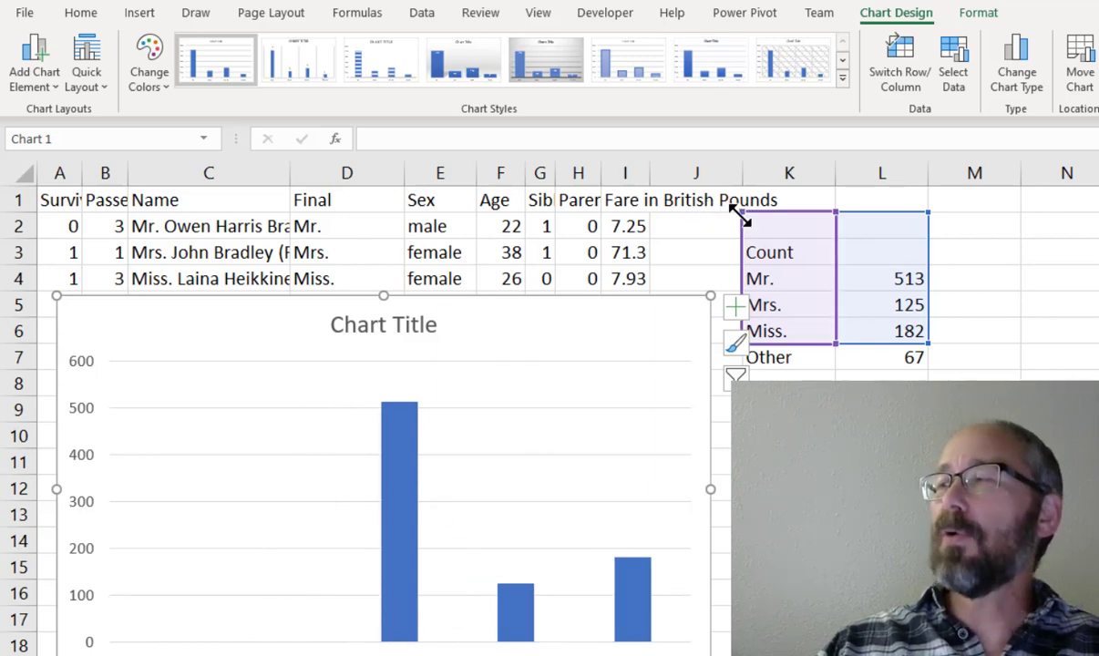
{"action": "left_click_drag", "start_coordinate": [740, 211], "coordinate": [746, 273]}
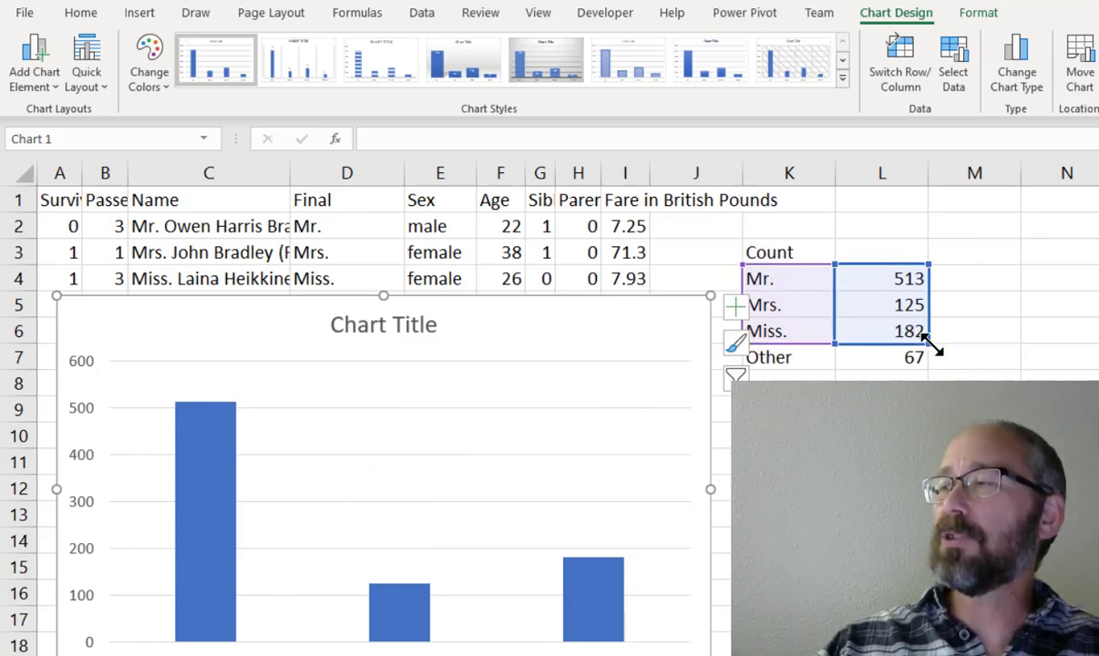
{"action": "left_click_drag", "start_coordinate": [930, 342], "coordinate": [922, 363]}
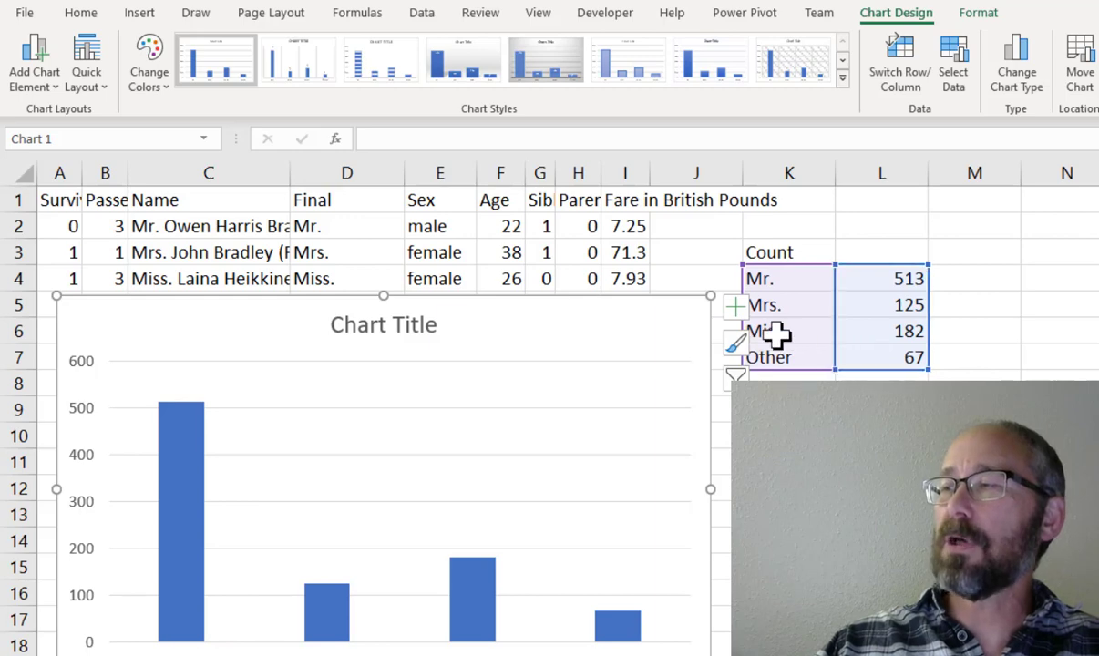
Replace the chart's placeholder title with Title Categories
{"action": "left_click", "coordinate": [401, 325]}
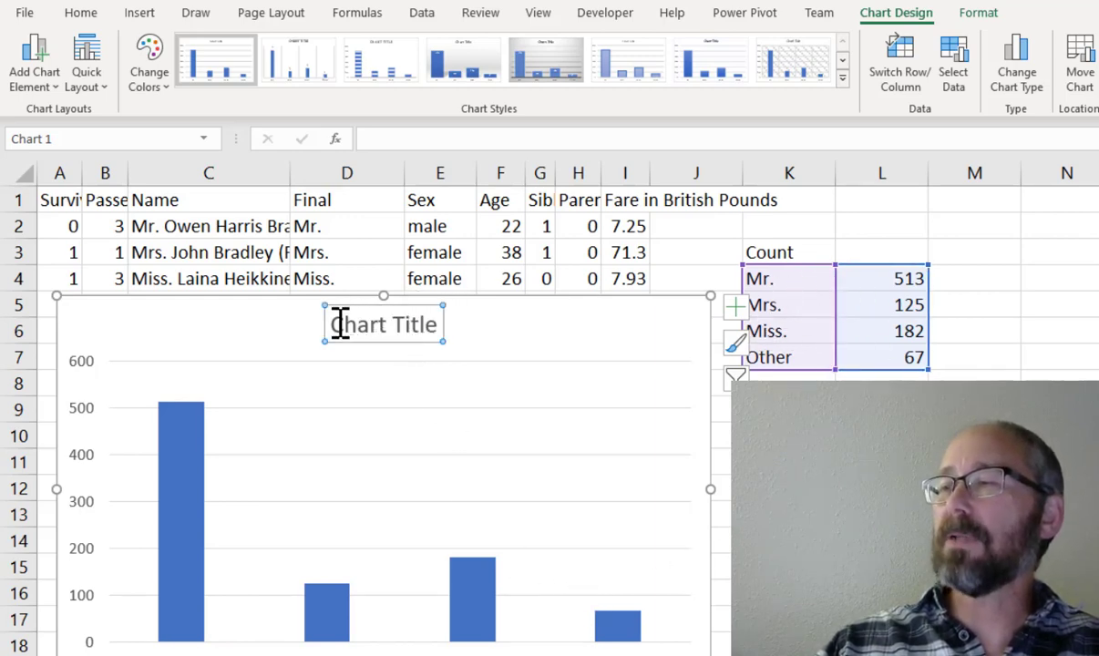
{"action": "left_click_drag", "start_coordinate": [338, 323], "coordinate": [437, 323]}
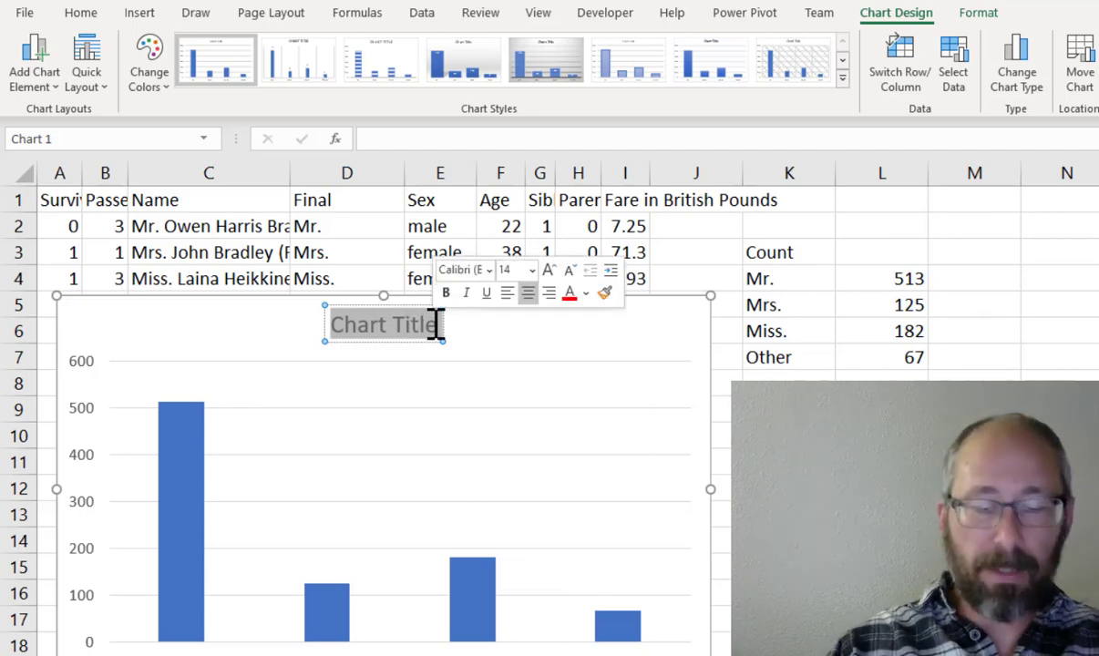
{"action": "type", "text": "Title C"}
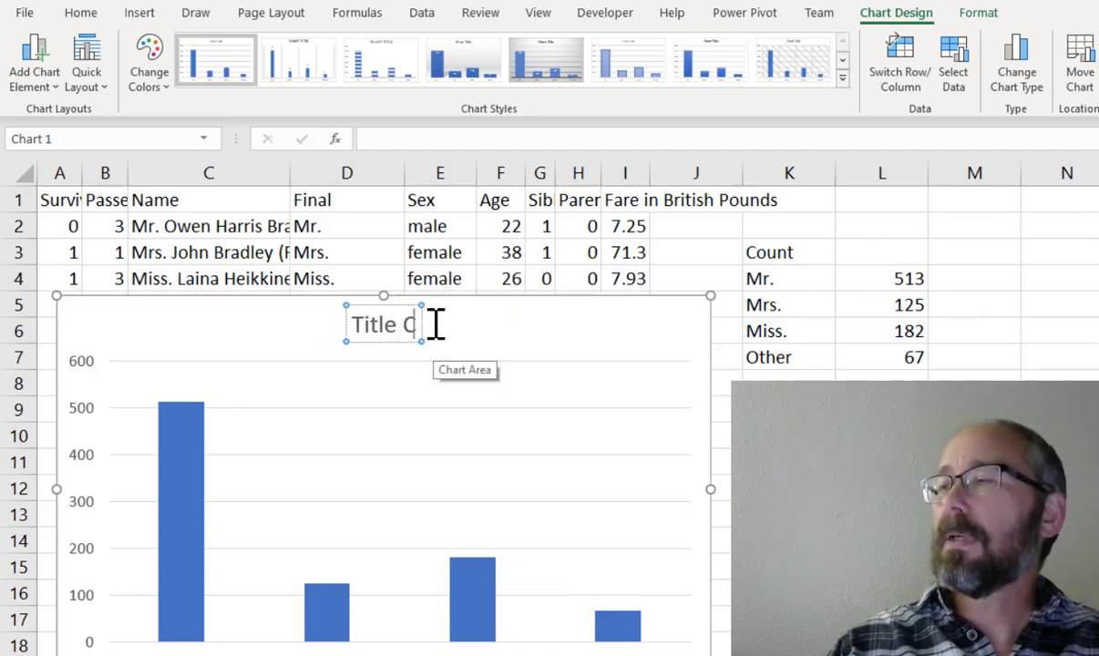
{"action": "type", "text": "ategorie"}
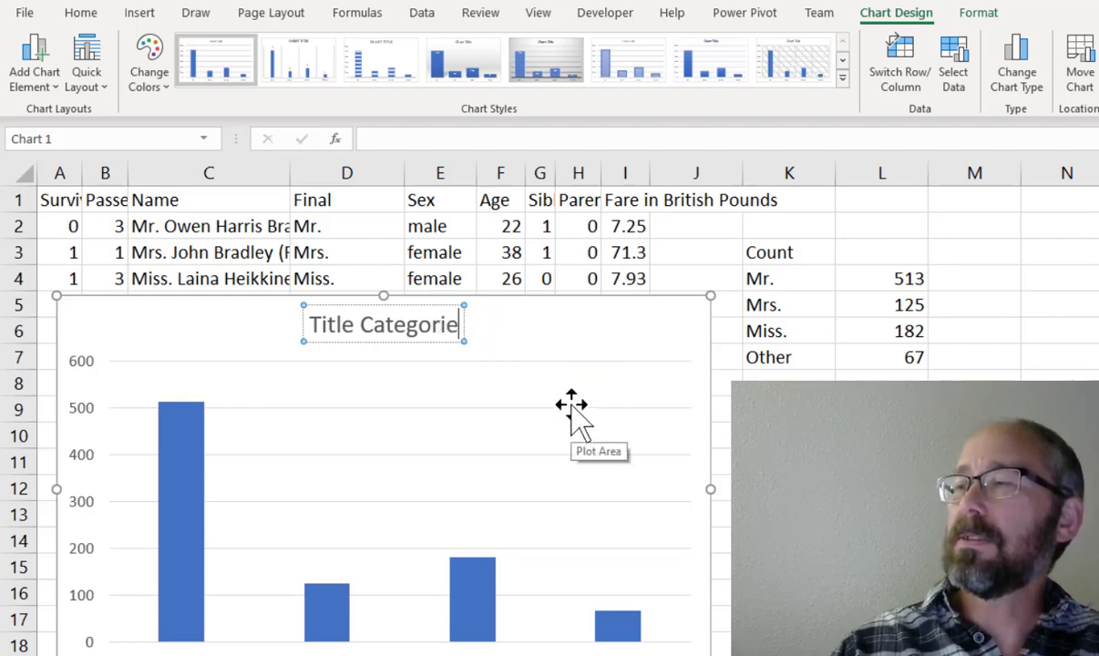
{"action": "type", "text": "s"}
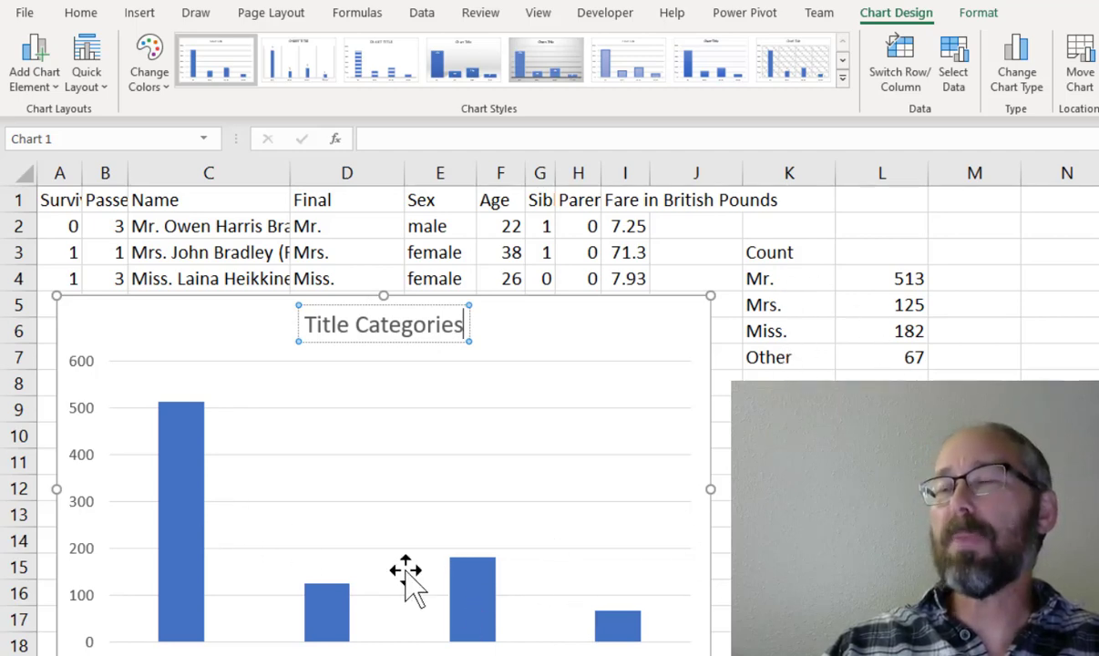
Sort K4:L7 by column L's cell values from largest to smallest, and move the chart up to start at row 1
{"action": "mouse_move", "coordinate": [178, 421]}
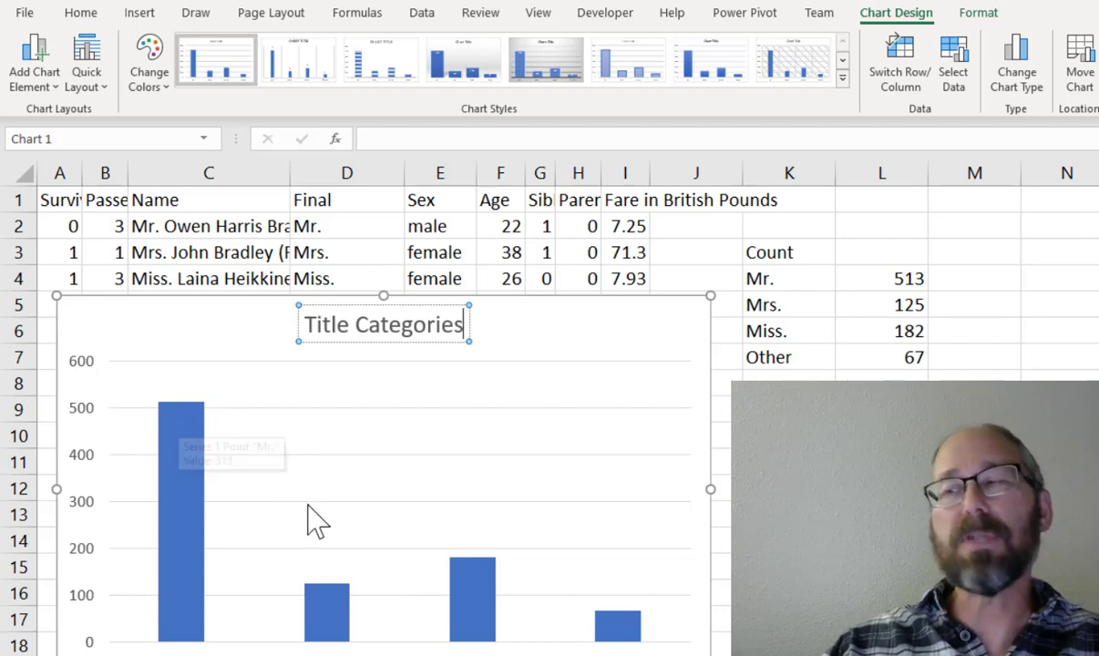
{"action": "left_click_drag", "start_coordinate": [765, 283], "coordinate": [881, 350]}
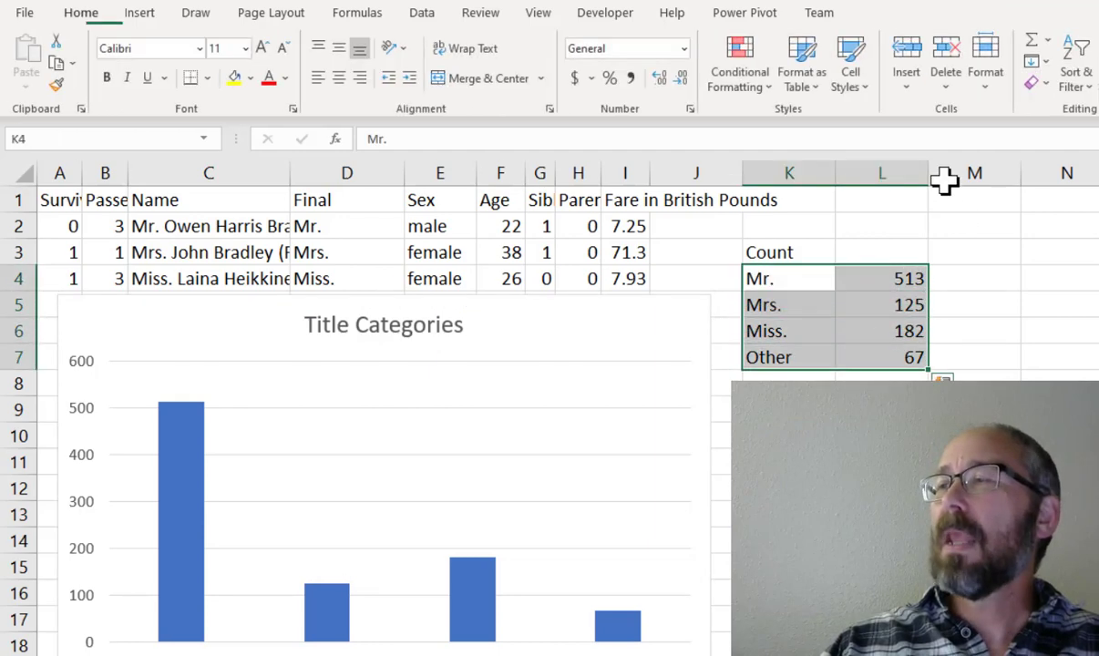
{"action": "left_click", "coordinate": [422, 13]}
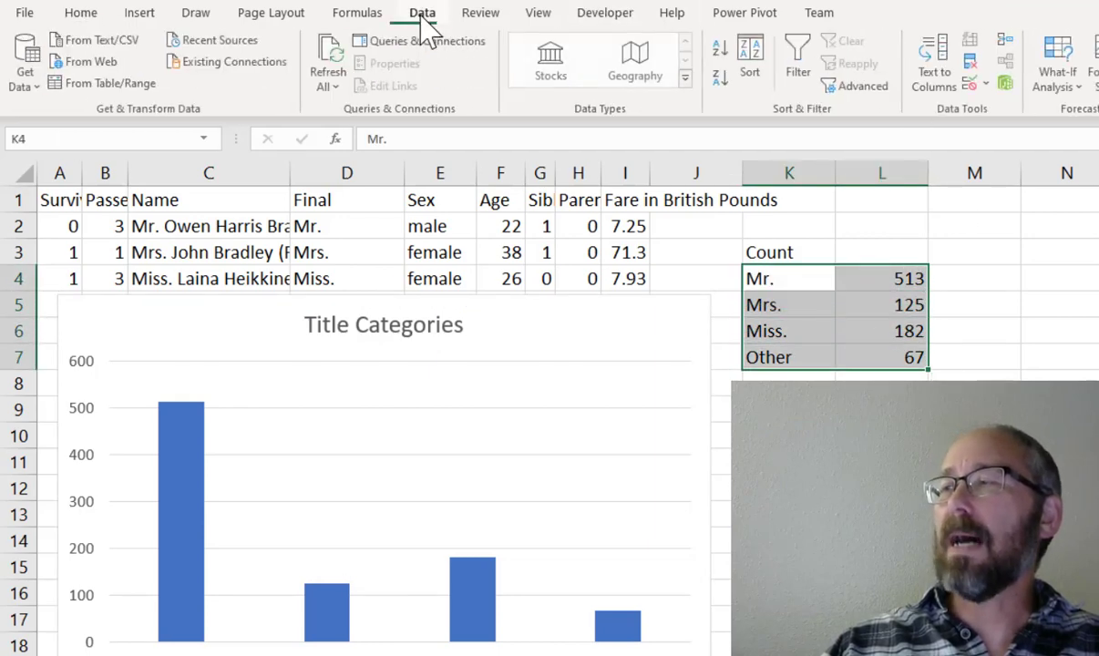
{"action": "left_click", "coordinate": [753, 61]}
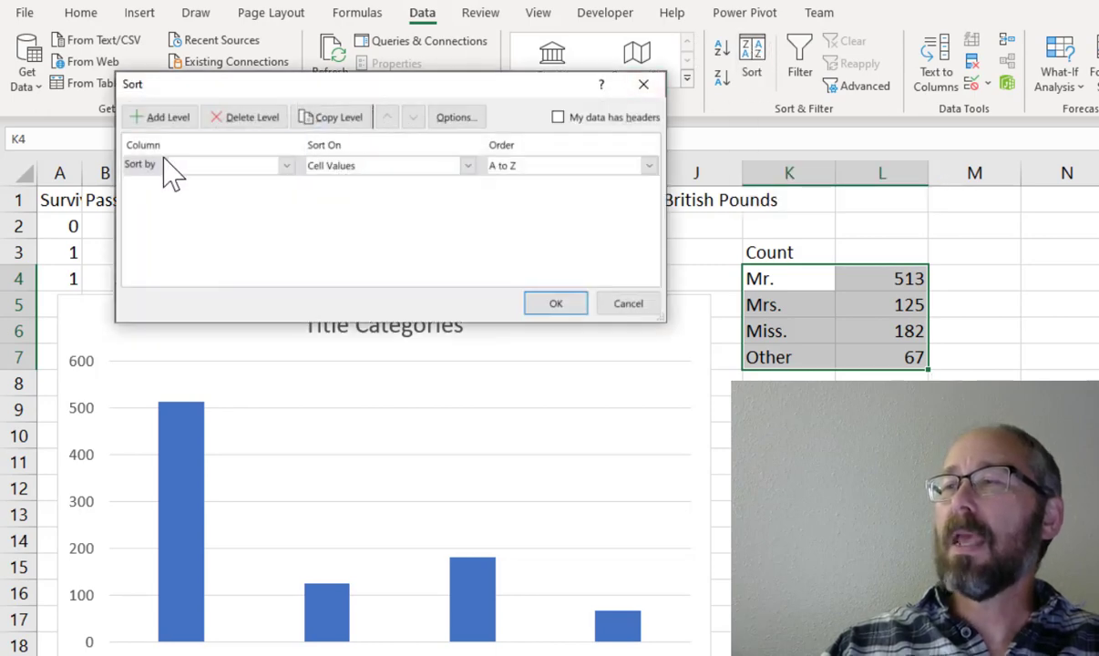
{"action": "left_click", "coordinate": [287, 167]}
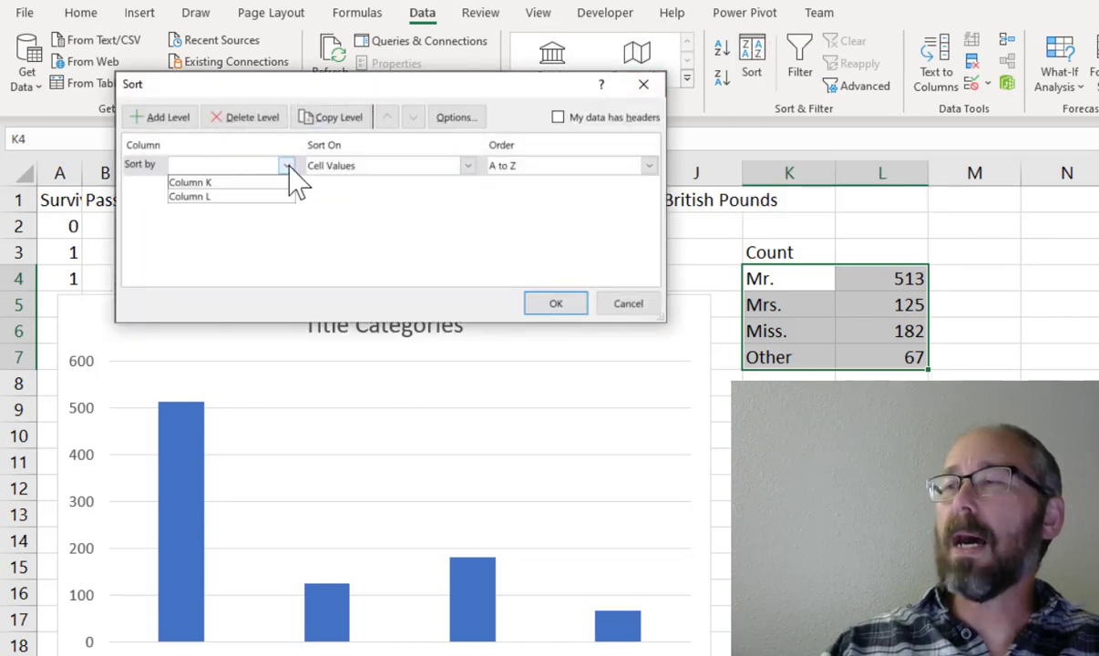
{"action": "left_click", "coordinate": [252, 197]}
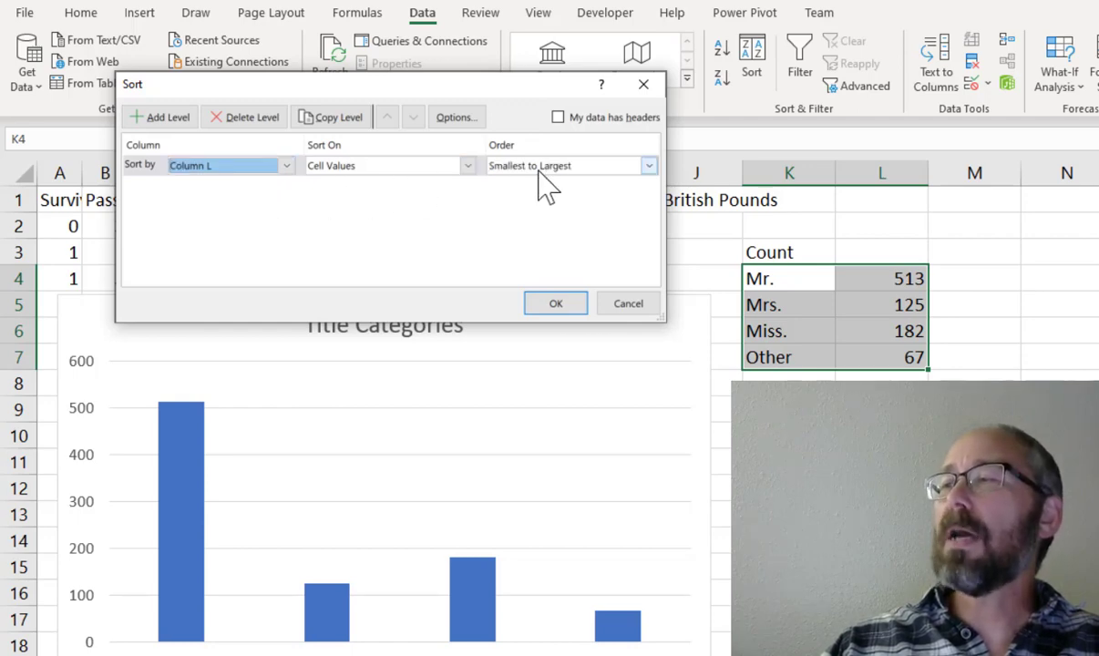
{"action": "left_click", "coordinate": [650, 168]}
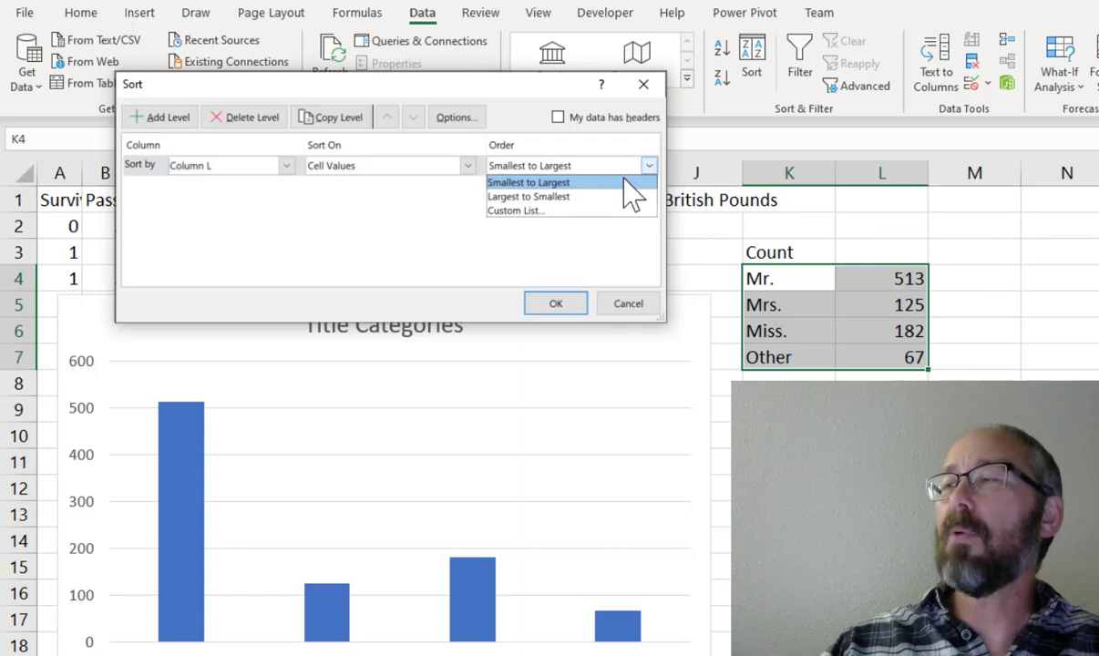
{"action": "left_click", "coordinate": [603, 193]}
{"action": "left_click", "coordinate": [579, 309]}
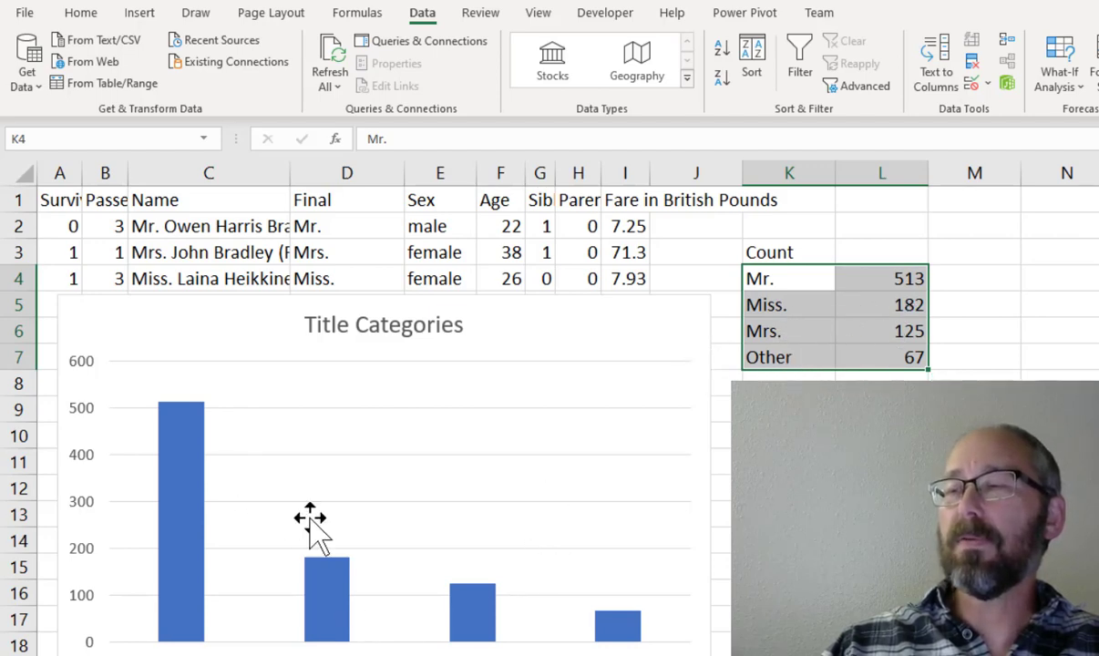
{"action": "left_click_drag", "start_coordinate": [565, 301], "coordinate": [580, 206]}
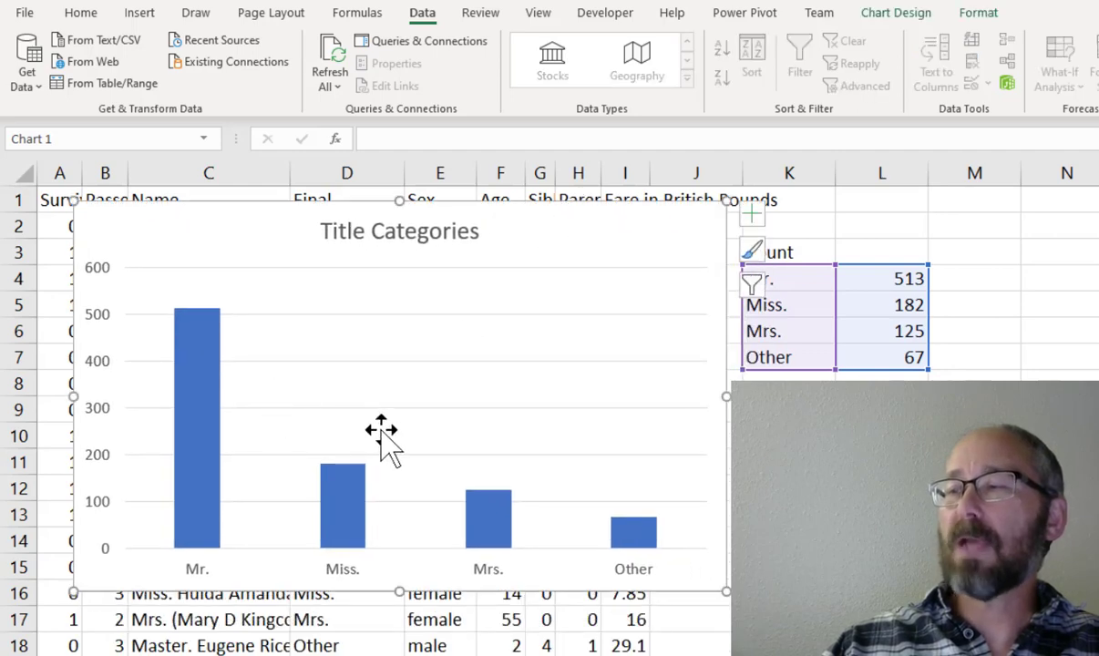